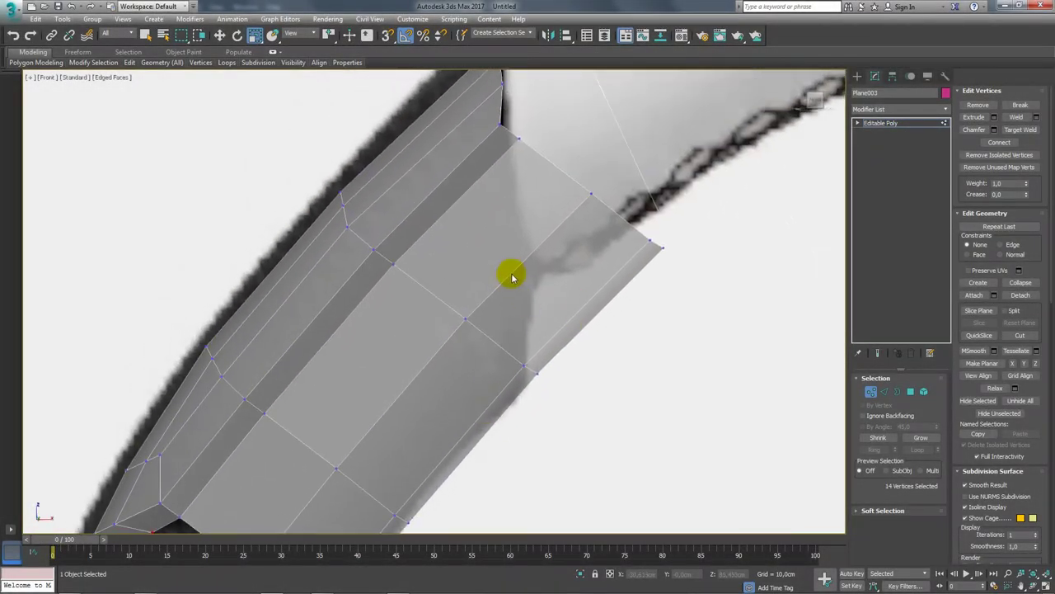
# Step: Cut a new edge across the grip end, starting from its top vertex
pyautogui.rightClick(511, 278)
pyautogui.click(494, 168)
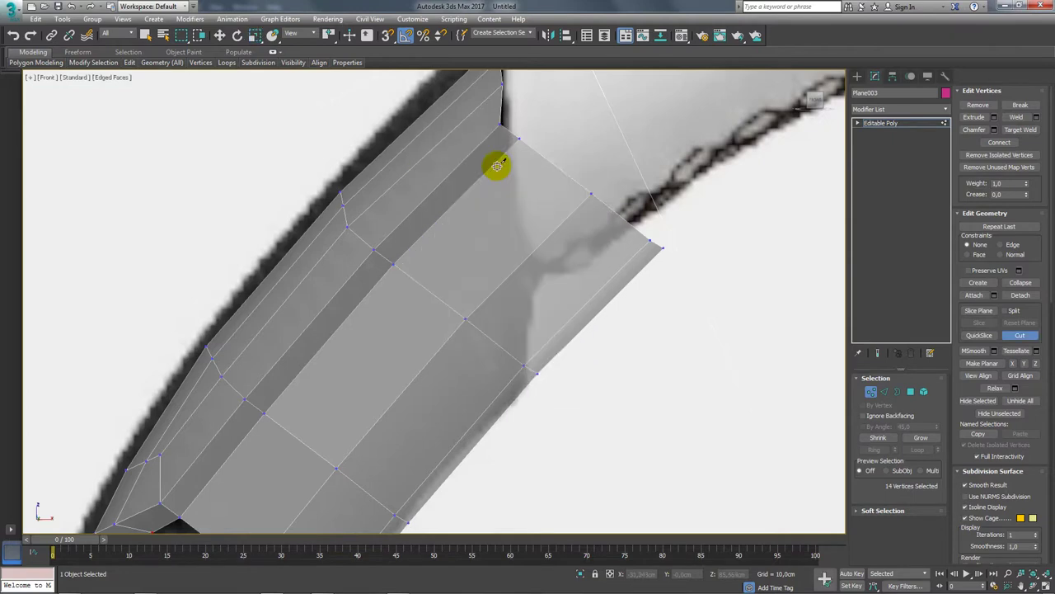
pyautogui.click(501, 125)
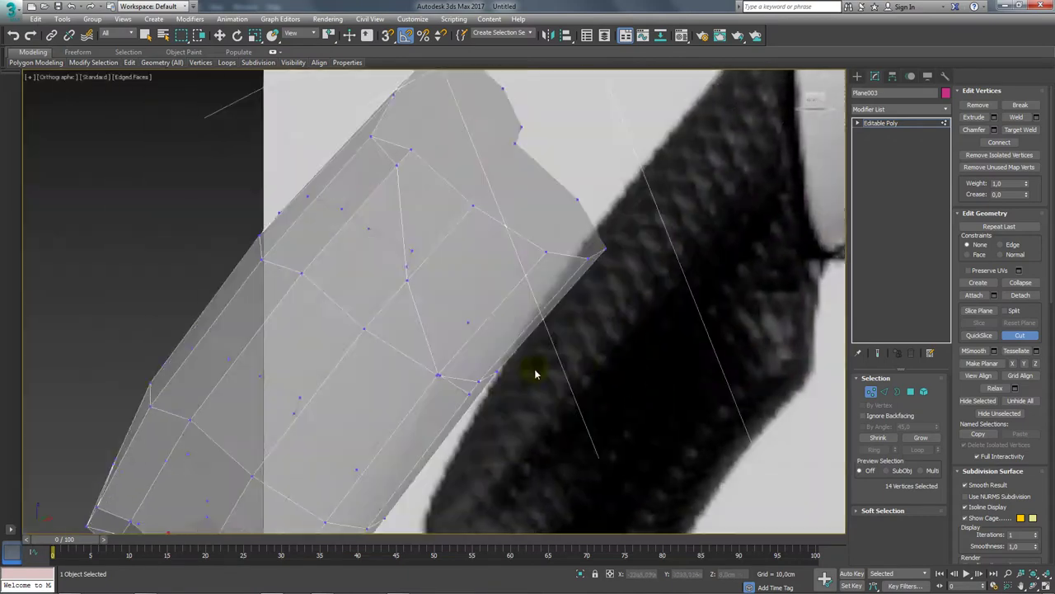
pyautogui.keyDown('alt'); pyautogui.moveTo(525, 384); pyautogui.dragTo(573, 376, button='middle'); pyautogui.keyUp('alt')
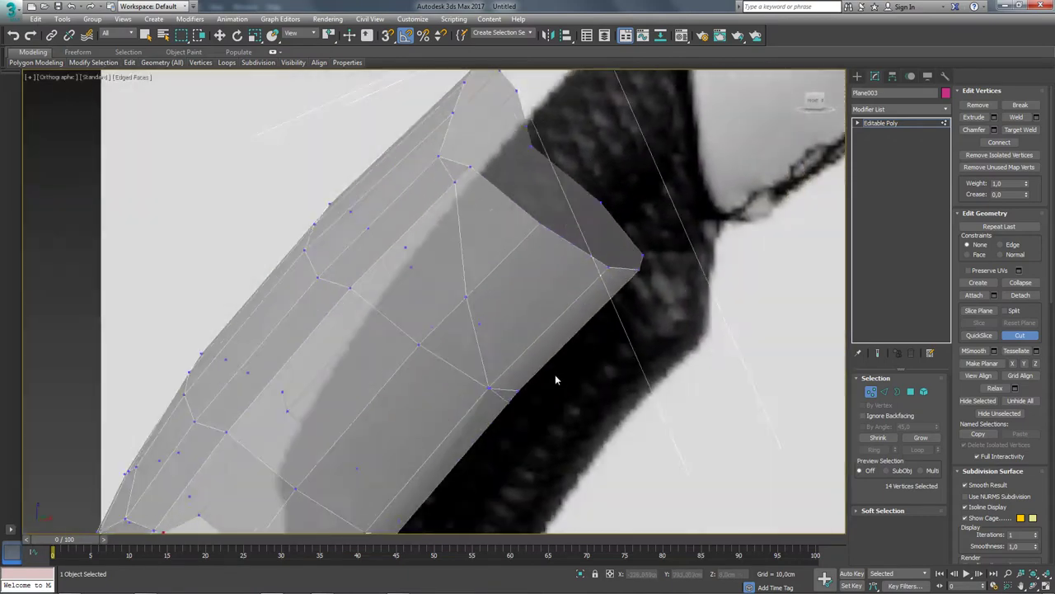
# Step: Select the end polygons beyond the cut and delete them
pyautogui.click(912, 394)
pyautogui.press('r')
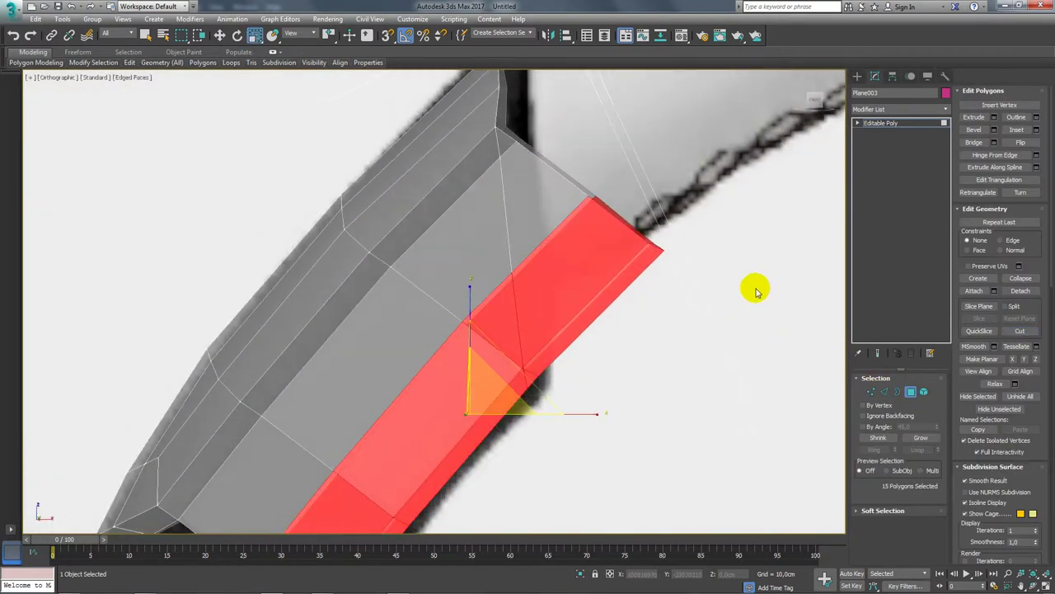
pyautogui.moveTo(558, 146); pyautogui.dragTo(603, 189)
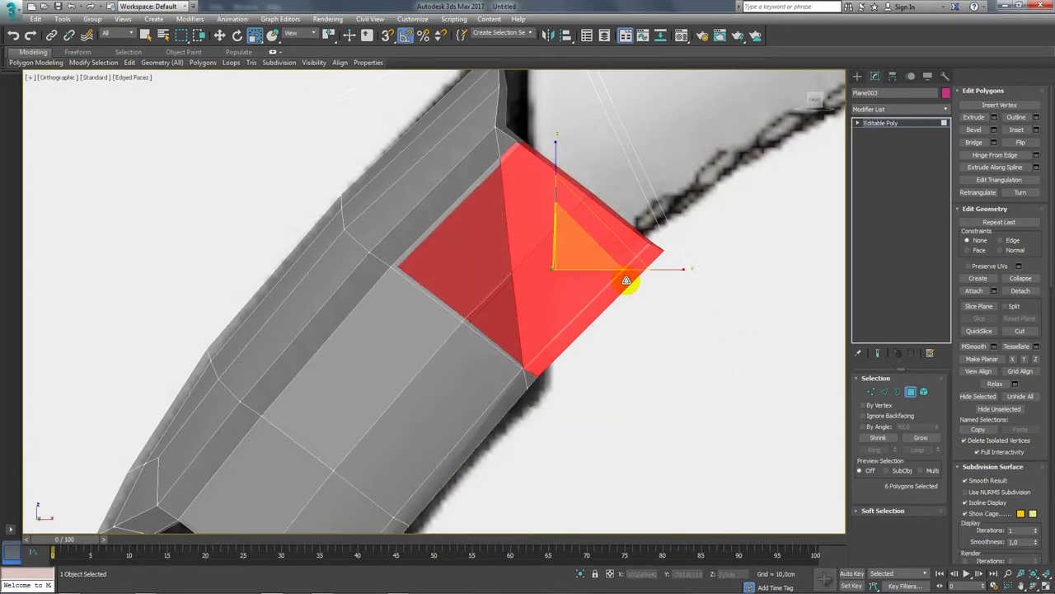
pyautogui.press('Delete')
# Step: Nudge the grip's end corner upward, then clear the polygon selection
pyautogui.moveTo(531, 370); pyautogui.dragTo(547, 352)
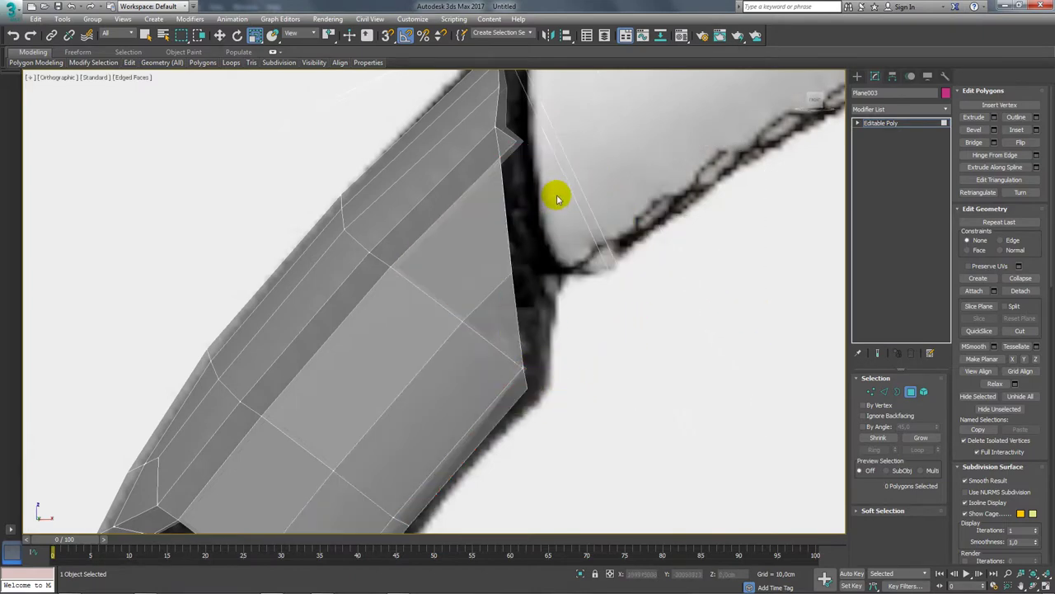
pyautogui.click(449, 218)
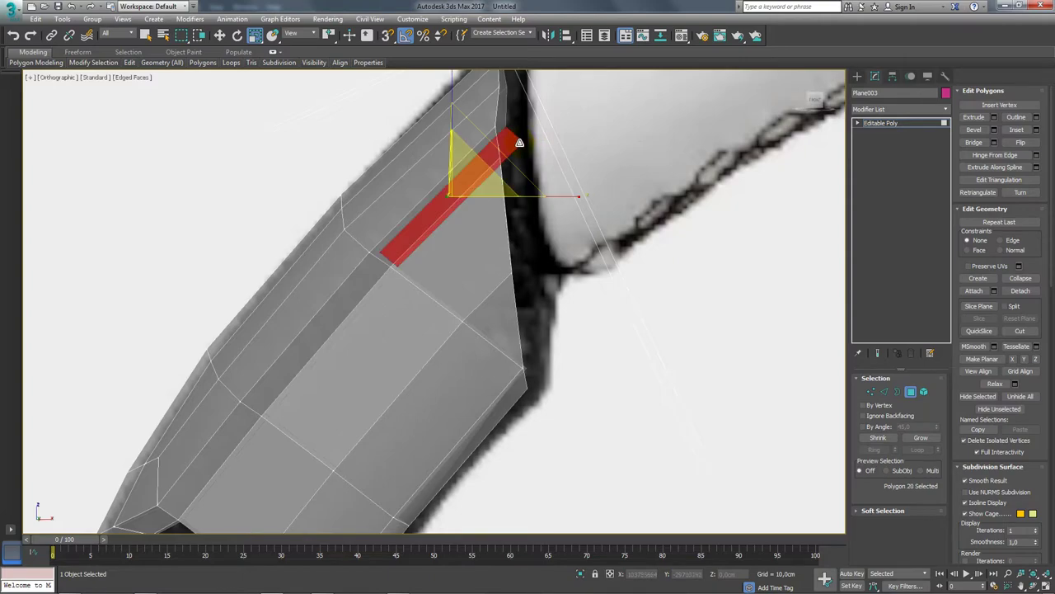
pyautogui.moveTo(561, 198); pyautogui.dragTo(598, 159, button='middle')
pyautogui.scroll(-2, 597, 159)
pyautogui.click(815, 121)
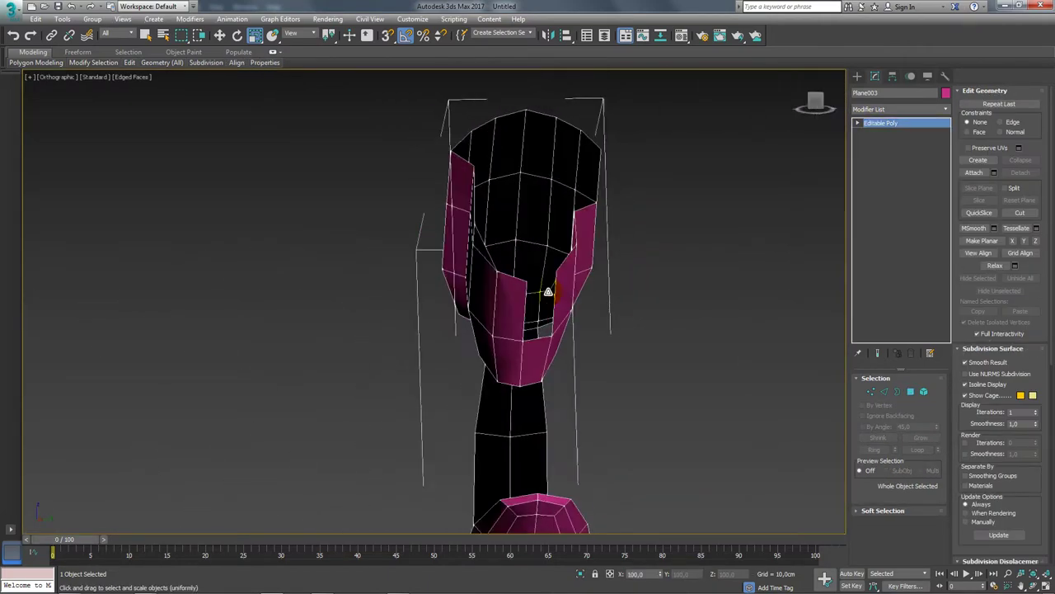
# Step: Switch to Front view, zoom in on the rim next to the grip, and enter Edge level
pyautogui.moveTo(547, 292)
pyautogui.keyDown('alt'); pyautogui.mouseDown(button='middle')
pyautogui.moveTo(561, 294)
pyautogui.moveTo(566, 278)
pyautogui.moveTo(578, 285)
pyautogui.mouseUp(button='middle'); pyautogui.keyUp('alt')
pyautogui.keyDown('alt'); pyautogui.moveTo(821, 375); pyautogui.dragTo(640, 364, button='middle'); pyautogui.keyUp('alt')
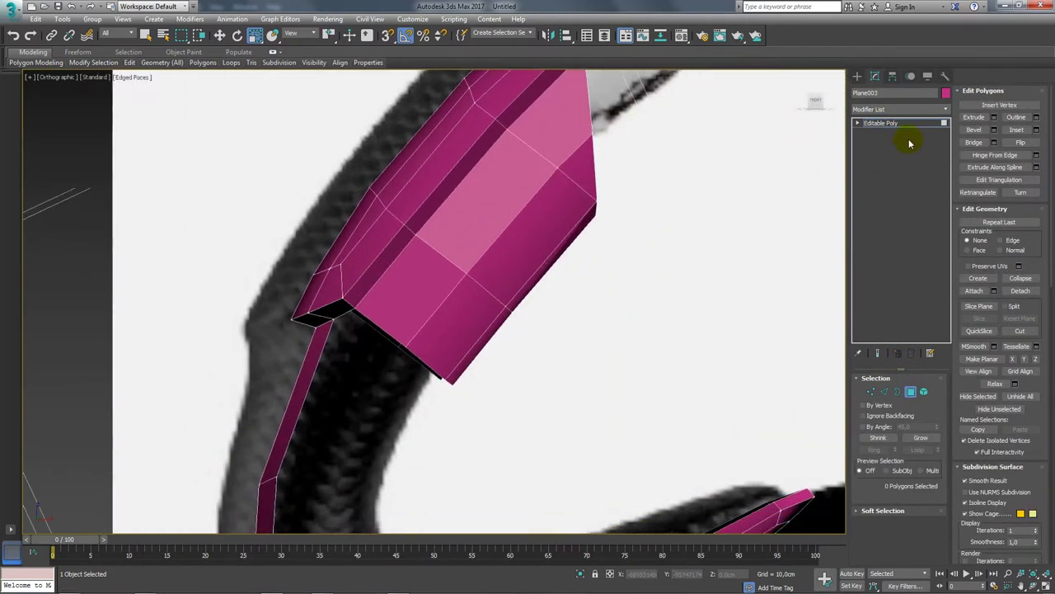
pyautogui.click(903, 123)
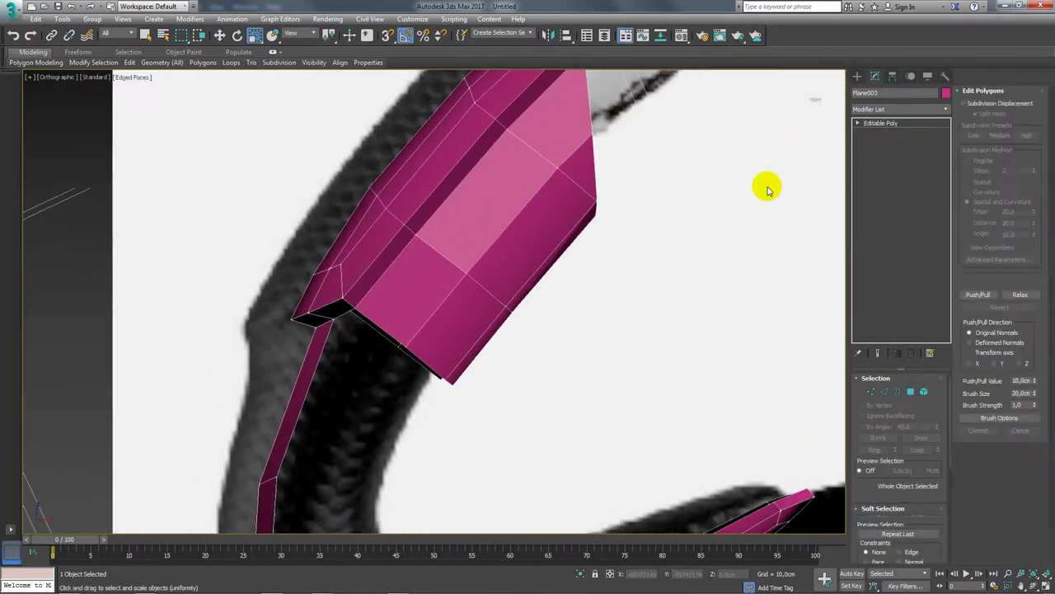
pyautogui.press('f')
pyautogui.scroll(3, 426, 308)
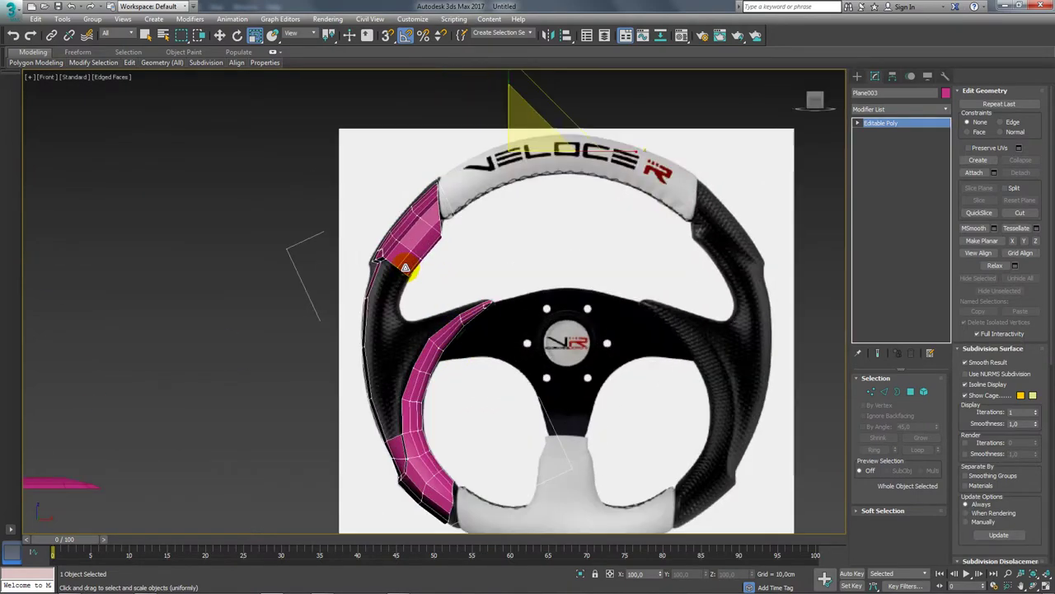
pyautogui.scroll(2, 833, 321)
pyautogui.click(886, 391)
pyautogui.moveTo(436, 330)
pyautogui.keyDown('alt'); pyautogui.mouseDown(button='middle')
pyautogui.moveTo(438, 285)
pyautogui.moveTo(377, 245)
pyautogui.moveTo(402, 203)
pyautogui.moveTo(473, 236)
pyautogui.mouseUp(button='middle'); pyautogui.keyUp('alt')
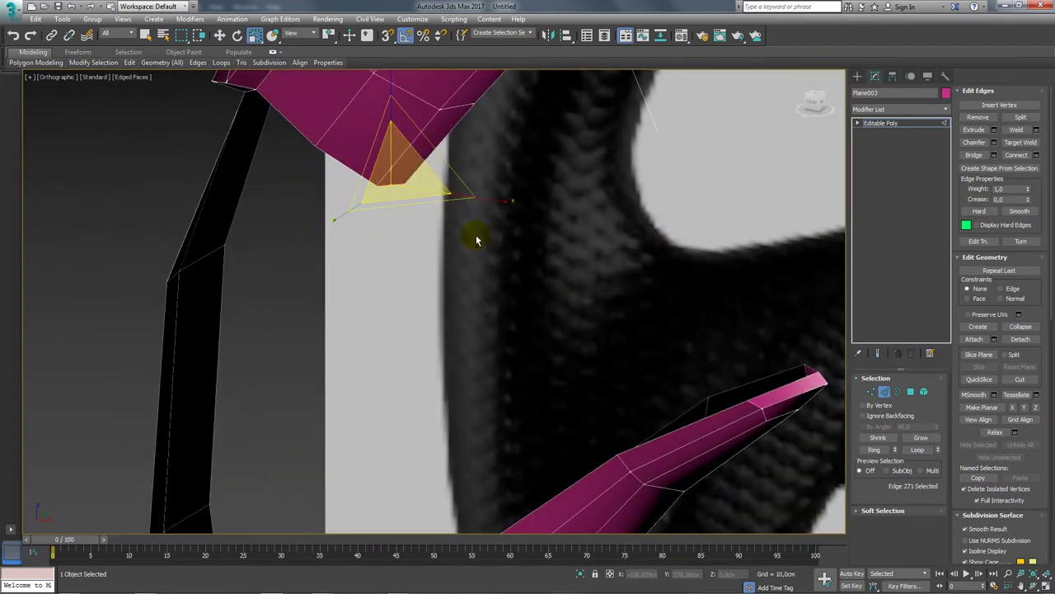
# Step: In a zoomed-in Front view, move the selected grip edge down and left
pyautogui.press('f')
pyautogui.press('w')
pyautogui.scroll(2, 429, 131)
pyautogui.scroll(3, 353, 141)
pyautogui.scroll(3, 330, 106)
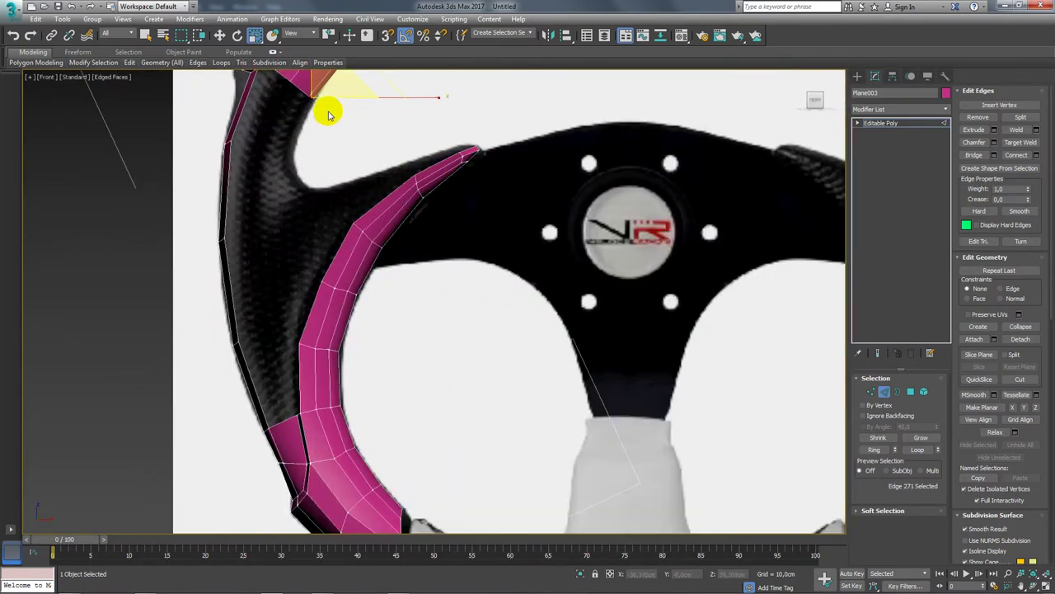
pyautogui.scroll(2, 354, 239)
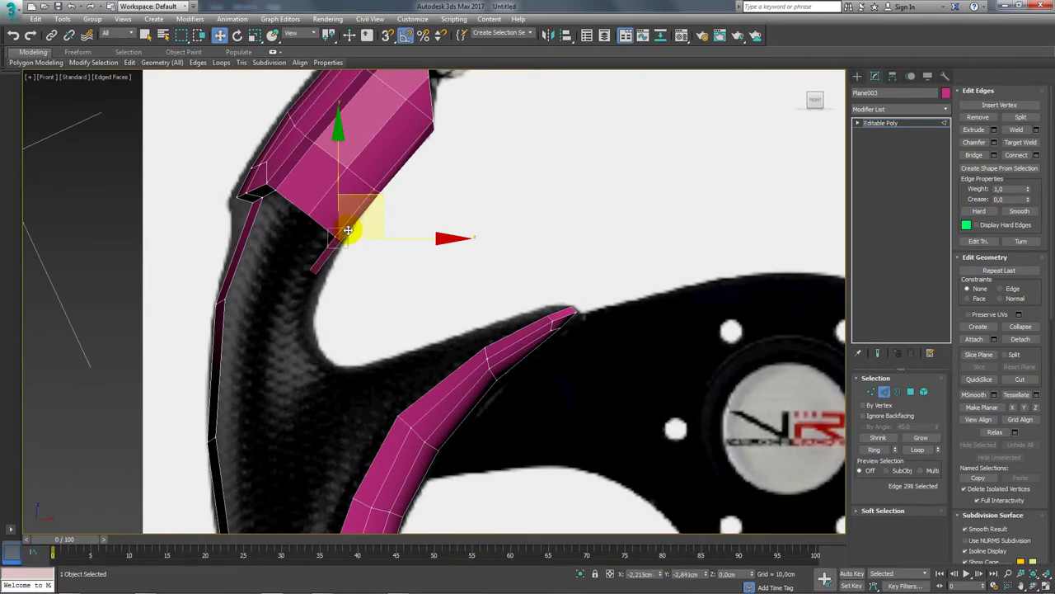
pyautogui.moveTo(349, 249)
pyautogui.mouseDown()
pyautogui.moveTo(345, 290)
pyautogui.moveTo(377, 250)
pyautogui.mouseUp()
# Step: Slide the edge further down the inner rim and right toward the spoke
pyautogui.press('e')
pyautogui.press('w')
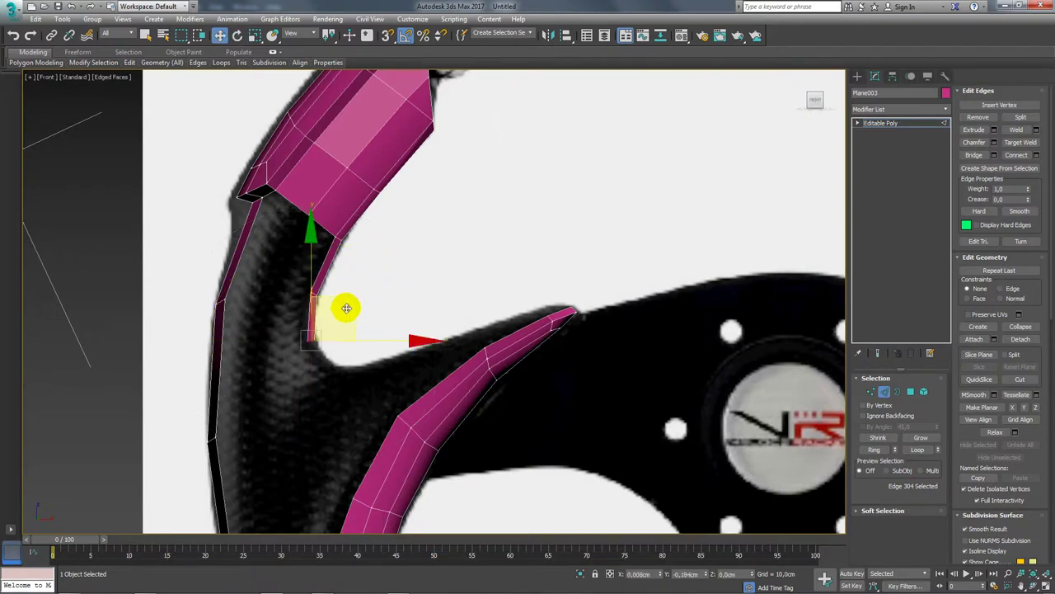
pyautogui.moveTo(347, 308); pyautogui.dragTo(365, 323)
pyautogui.press('e')
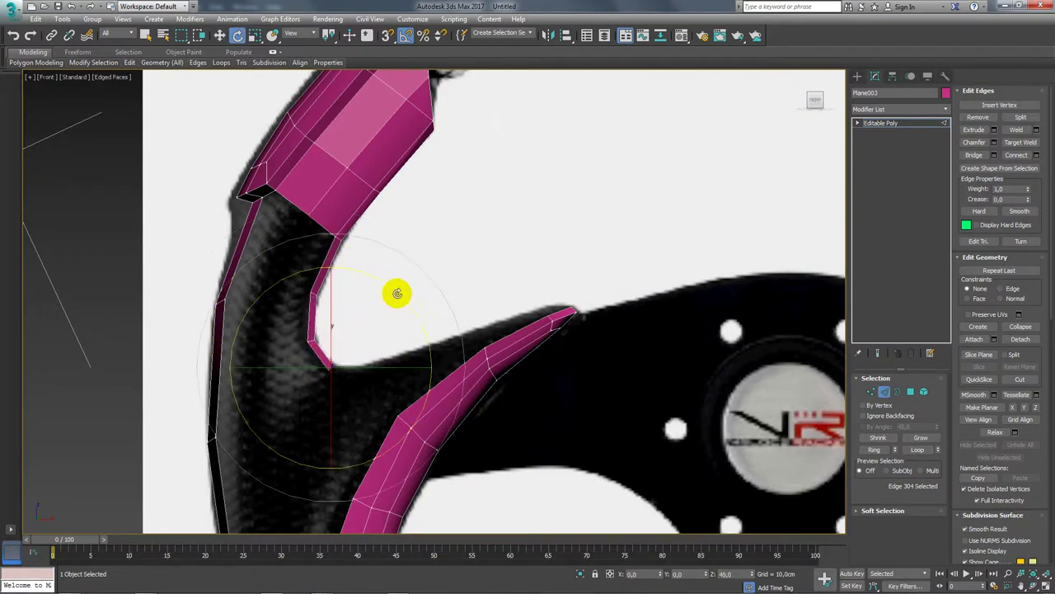
pyautogui.press('w')
pyautogui.moveTo(409, 327); pyautogui.dragTo(467, 322)
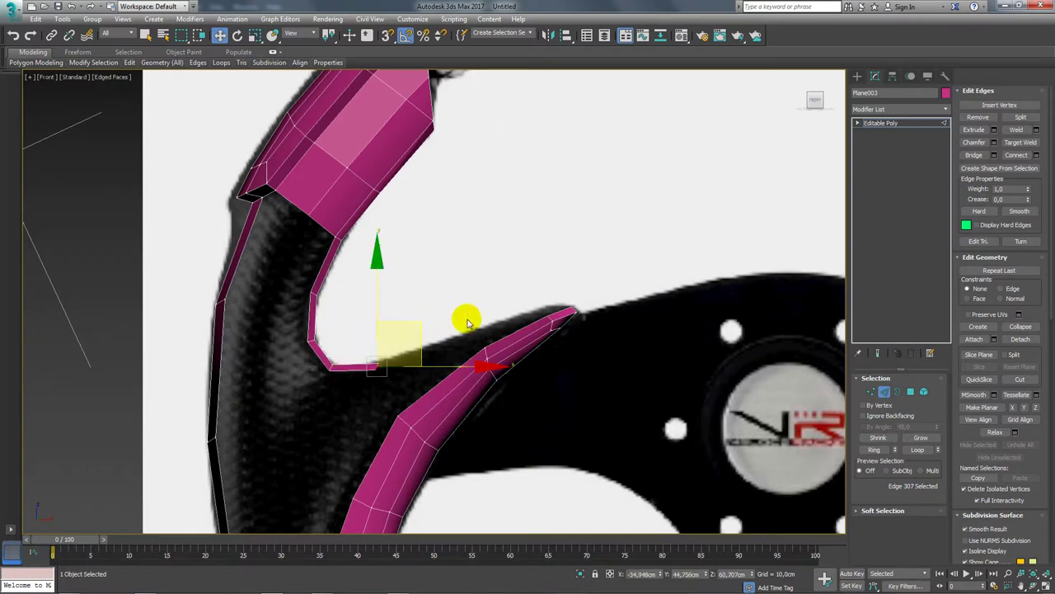
pyautogui.press('e')
pyautogui.press('w')
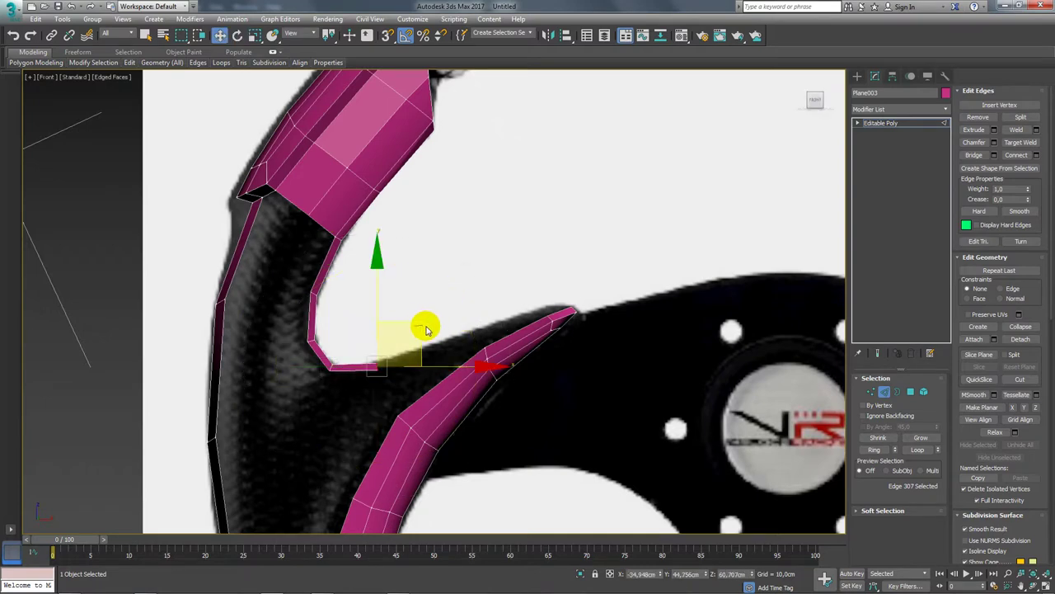
# Step: Shift-drag the edge to extrude a new polygon strip reaching toward the spoke
pyautogui.keyDown('shift'); pyautogui.moveTo(415, 325); pyautogui.dragTo(511, 289); pyautogui.keyUp('shift')
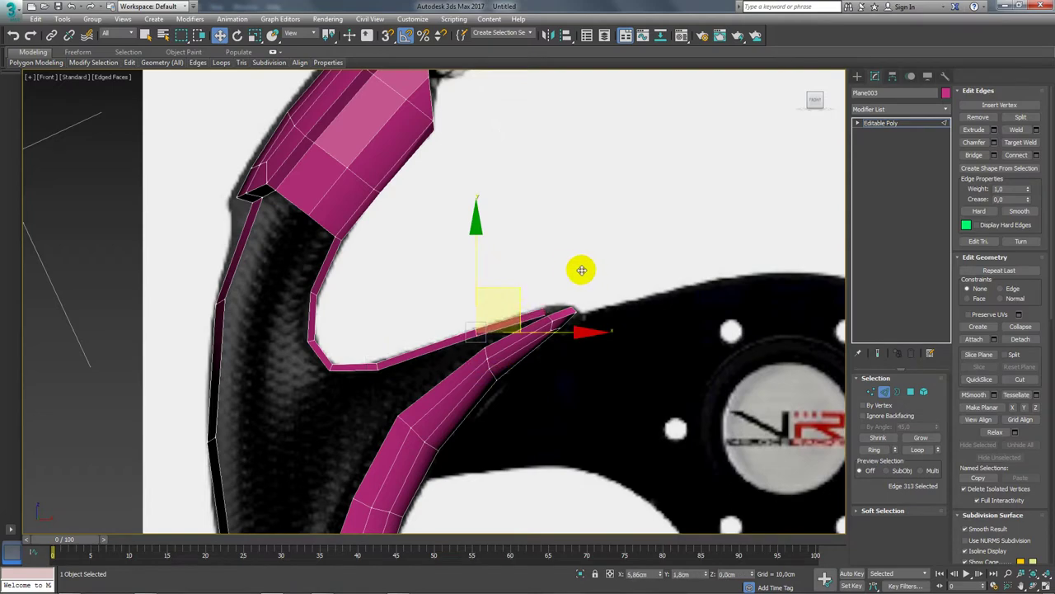
pyautogui.moveTo(589, 283)
pyautogui.keyDown('alt'); pyautogui.mouseDown(button='middle')
pyautogui.moveTo(572, 329)
pyautogui.moveTo(560, 330)
pyautogui.mouseUp(button='middle'); pyautogui.keyUp('alt')
pyautogui.scroll(3, 572, 330)
pyautogui.moveTo(530, 330); pyautogui.dragTo(474, 317)
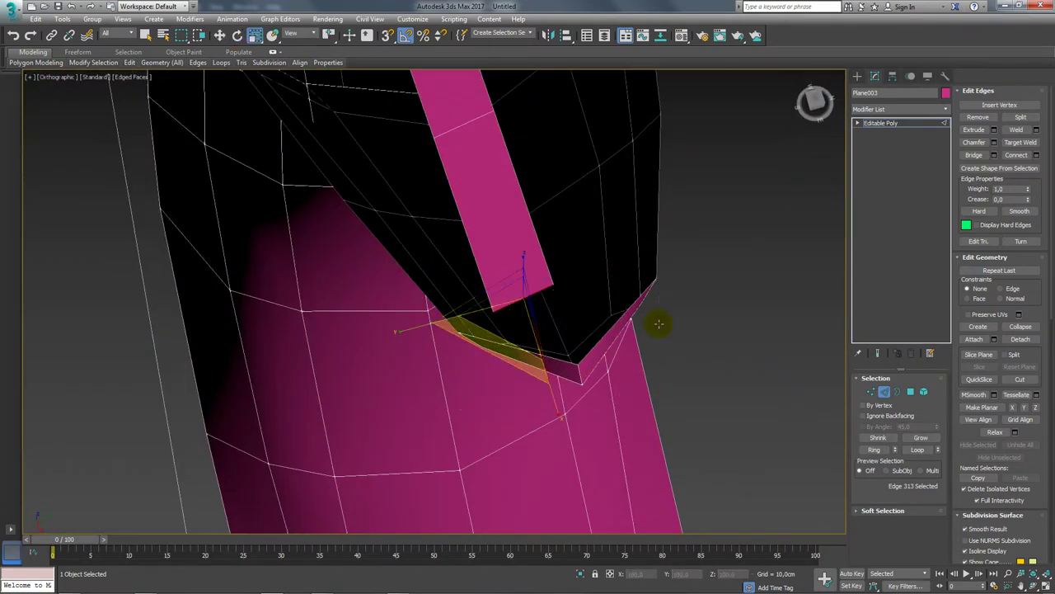
# Step: At Vertex level, move the strip's tip vertex onto the end of the spoke grip
pyautogui.click(874, 392)
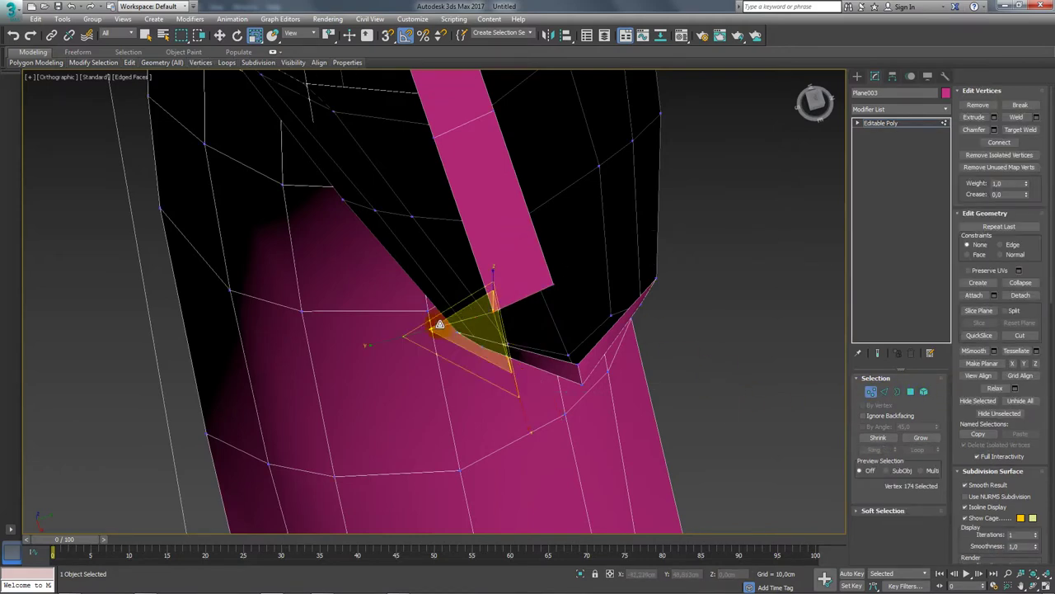
pyautogui.press('w')
pyautogui.click(495, 310)
pyautogui.moveTo(573, 292)
pyautogui.keyDown('alt'); pyautogui.mouseDown(button='middle')
pyautogui.moveTo(599, 285)
pyautogui.moveTo(813, 334)
pyautogui.mouseUp(button='middle'); pyautogui.keyUp('alt')
pyautogui.click(889, 392)
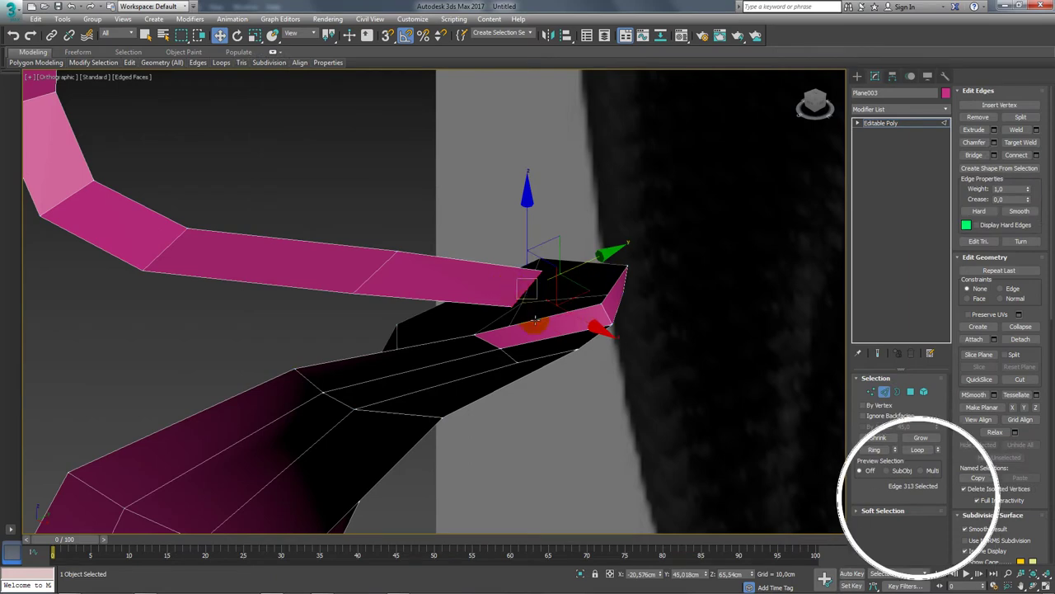
pyautogui.keyDown('alt'); pyautogui.moveTo(566, 254); pyautogui.dragTo(545, 292, button='middle'); pyautogui.keyUp('alt')
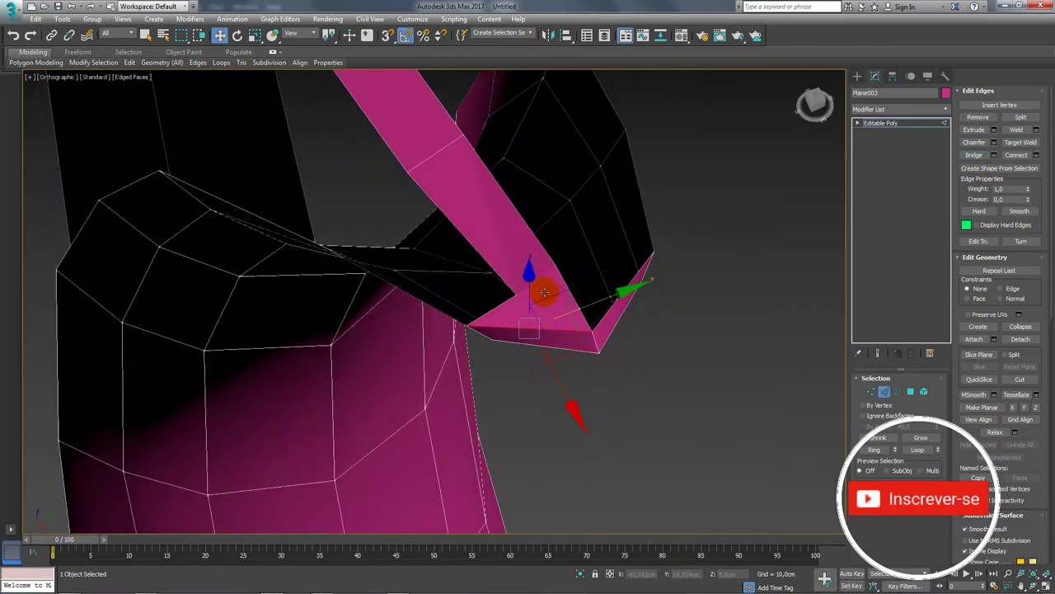
pyautogui.press('1')
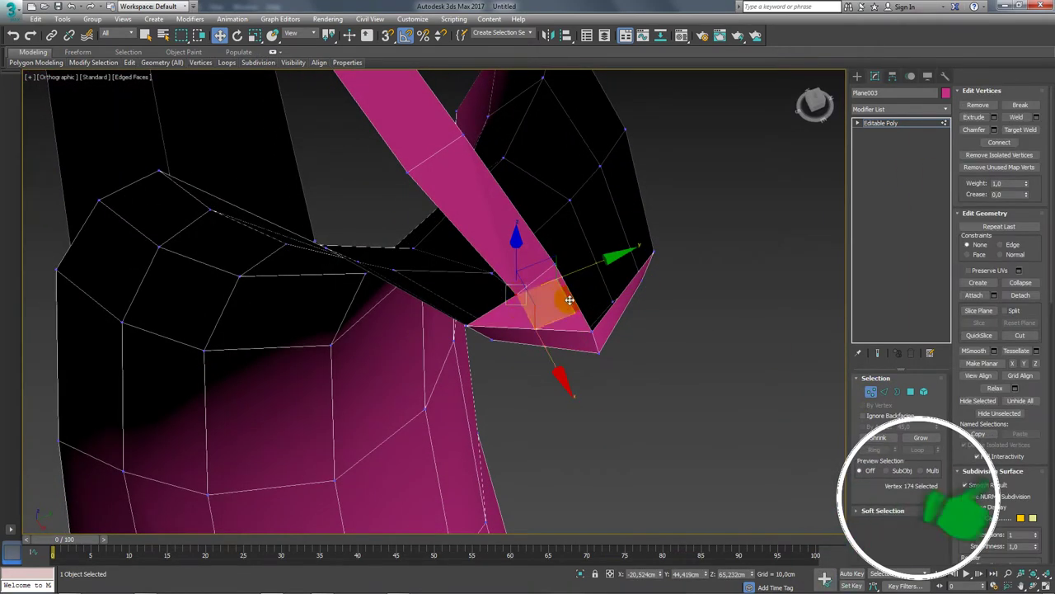
pyautogui.moveTo(575, 272)
pyautogui.keyDown('alt'); pyautogui.mouseDown(button='middle')
pyautogui.moveTo(569, 340)
pyautogui.moveTo(532, 279)
pyautogui.mouseUp(button='middle'); pyautogui.keyUp('alt')
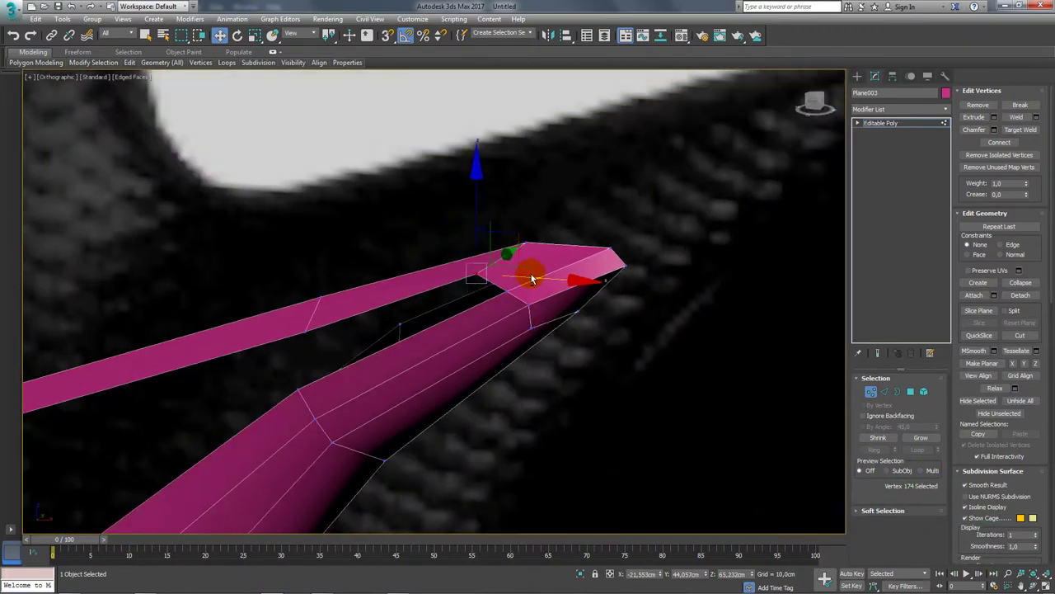
pyautogui.keyDown('alt'); pyautogui.moveTo(310, 336); pyautogui.dragTo(568, 353, button='middle'); pyautogui.keyUp('alt')
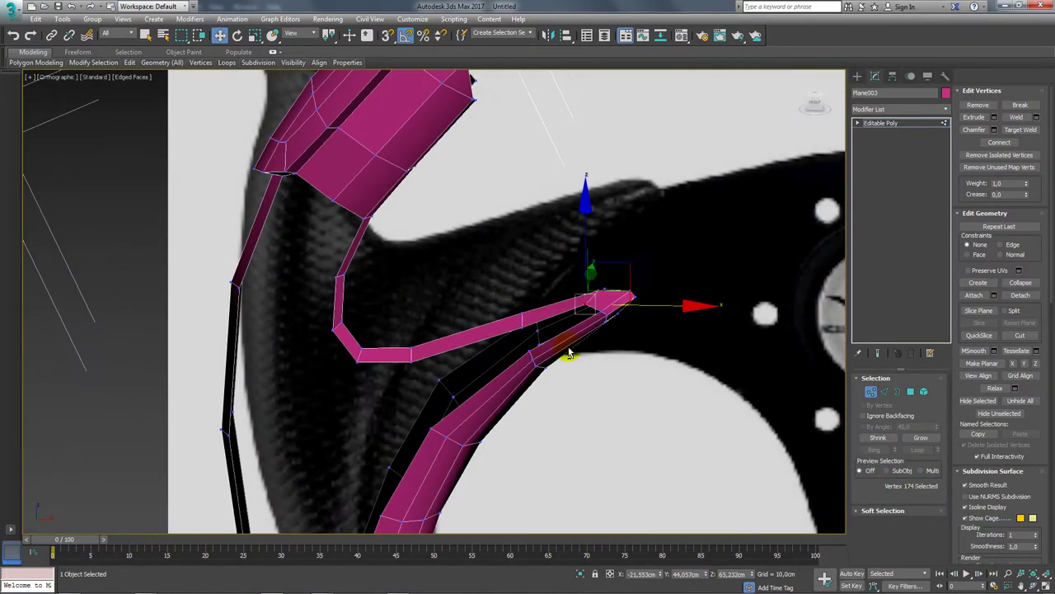
# Step: At Edge level, select three edges along the pink strip's seam
pyautogui.click(884, 391)
pyautogui.click(549, 332)
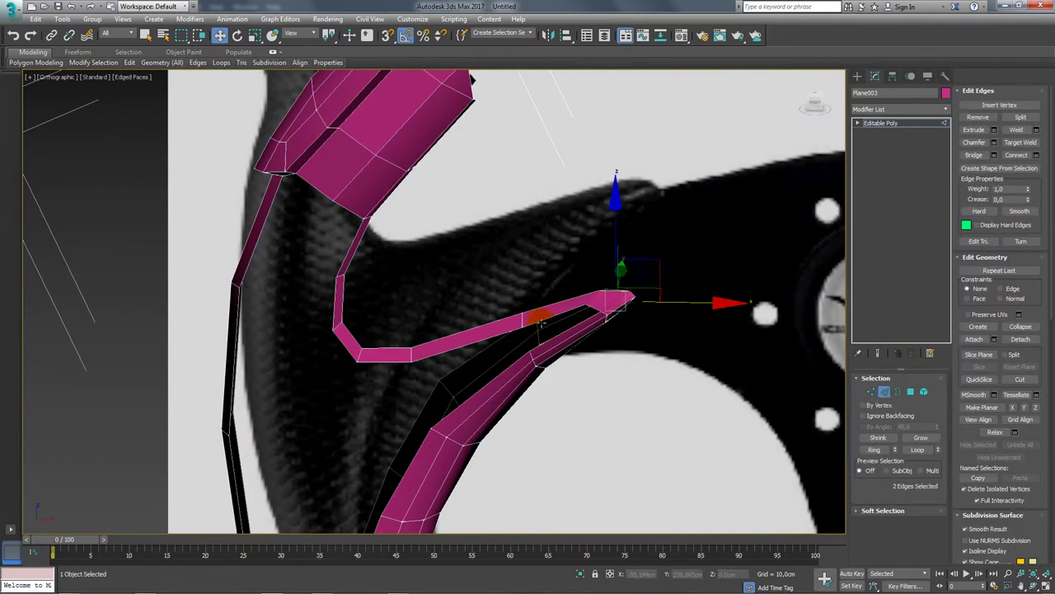
pyautogui.click(523, 324)
pyautogui.click(491, 336)
pyautogui.moveTo(508, 366)
pyautogui.keyDown('alt'); pyautogui.mouseDown(button='middle')
pyautogui.moveTo(541, 371)
pyautogui.moveTo(572, 297)
pyautogui.moveTo(520, 370)
pyautogui.moveTo(534, 262)
pyautogui.moveTo(543, 317)
pyautogui.mouseUp(button='middle'); pyautogui.keyUp('alt')
pyautogui.scroll(3, 534, 262)
# Step: Add four seam edges to the selection and Shift-drag them into a new strip of faces
pyautogui.click(556, 330)
pyautogui.keyDown('ctrl'); pyautogui.click(564, 281); pyautogui.keyUp('ctrl')
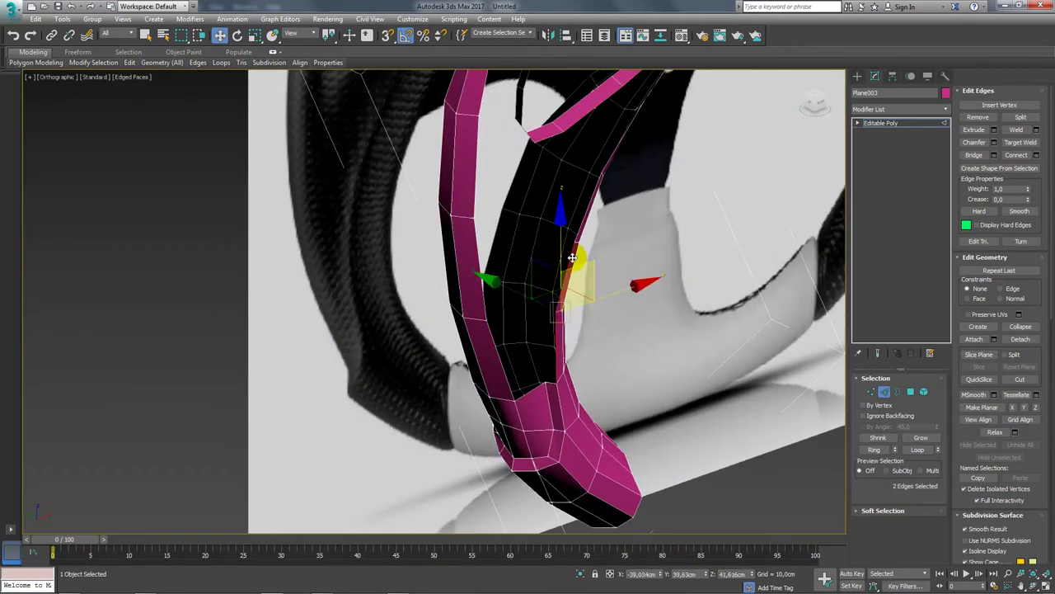
pyautogui.keyDown('ctrl'); pyautogui.click(584, 216); pyautogui.keyUp('ctrl')
pyautogui.keyDown('ctrl'); pyautogui.click(608, 154); pyautogui.keyUp('ctrl')
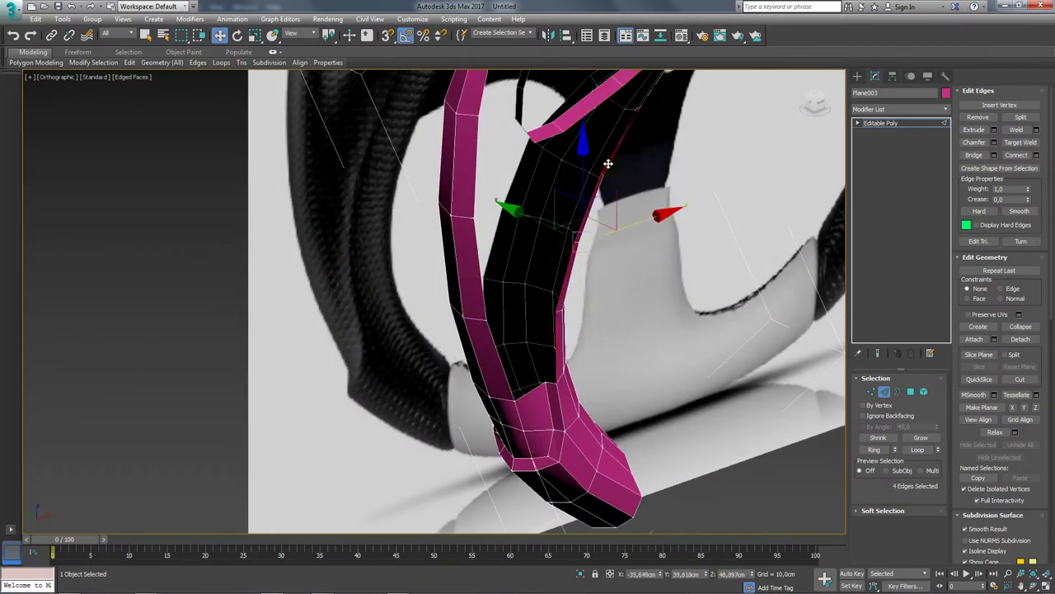
pyautogui.moveTo(608, 154)
pyautogui.keyDown('alt'); pyautogui.mouseDown(button='middle')
pyautogui.moveTo(582, 278)
pyautogui.moveTo(531, 338)
pyautogui.mouseUp(button='middle'); pyautogui.keyUp('alt')
pyautogui.keyDown('shift'); pyautogui.moveTo(498, 329); pyautogui.dragTo(491, 324); pyautogui.keyUp('shift')
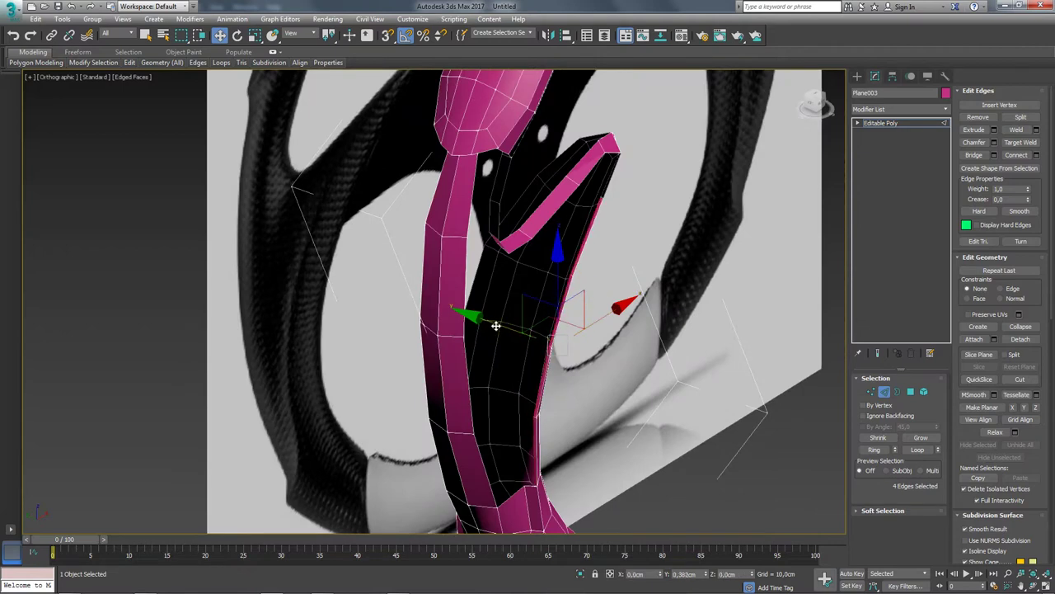
pyautogui.moveTo(489, 324)
pyautogui.keyDown('alt'); pyautogui.mouseDown(button='middle')
pyautogui.moveTo(518, 309)
pyautogui.moveTo(558, 322)
pyautogui.mouseUp(button='middle'); pyautogui.keyUp('alt')
# Step: Use Target Weld to merge the stray corner vertex onto its neighbour on the spoke grip
pyautogui.moveTo(743, 404)
pyautogui.keyDown('alt'); pyautogui.mouseDown(button='middle')
pyautogui.moveTo(443, 426)
pyautogui.moveTo(851, 331)
pyautogui.mouseUp(button='middle'); pyautogui.keyUp('alt')
pyautogui.click(870, 393)
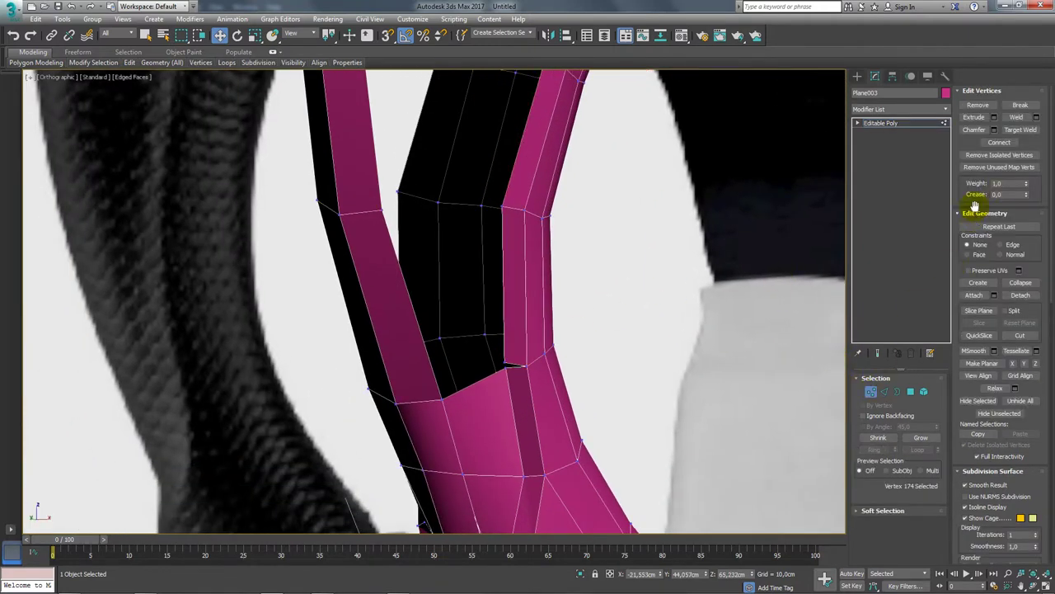
pyautogui.click(1023, 131)
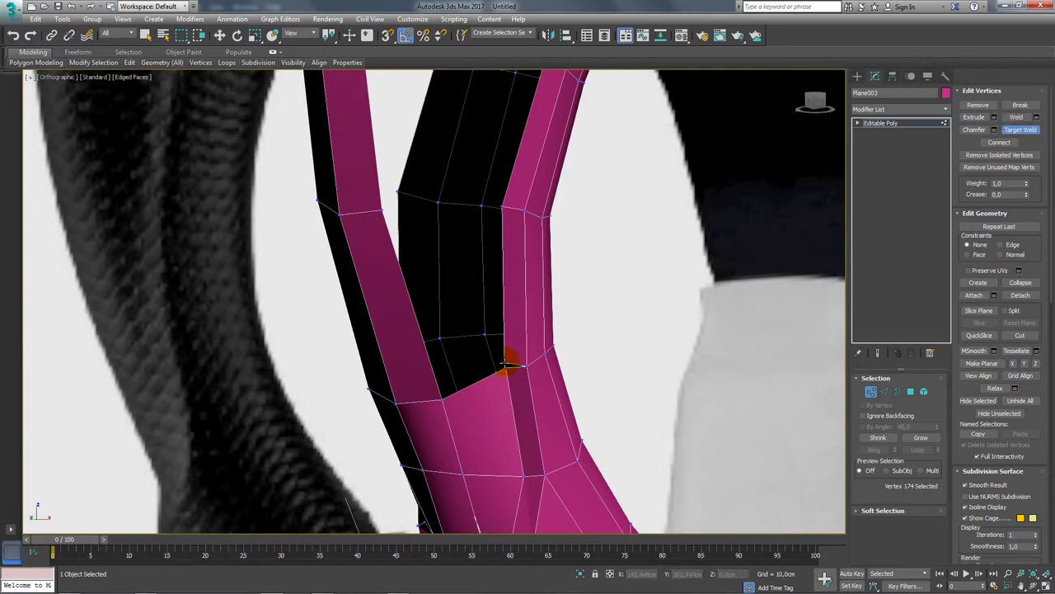
pyautogui.scroll(-5, 508, 369)
pyautogui.moveTo(527, 330)
pyautogui.keyDown('alt'); pyautogui.mouseDown(button='middle')
pyautogui.moveTo(537, 429)
pyautogui.moveTo(598, 302)
pyautogui.moveTo(568, 303)
pyautogui.mouseUp(button='middle'); pyautogui.keyUp('alt')
# Step: Select an edge near the spoke tip and one on the inner strip, and frame them
pyautogui.rightClick(569, 302)
pyautogui.click(884, 392)
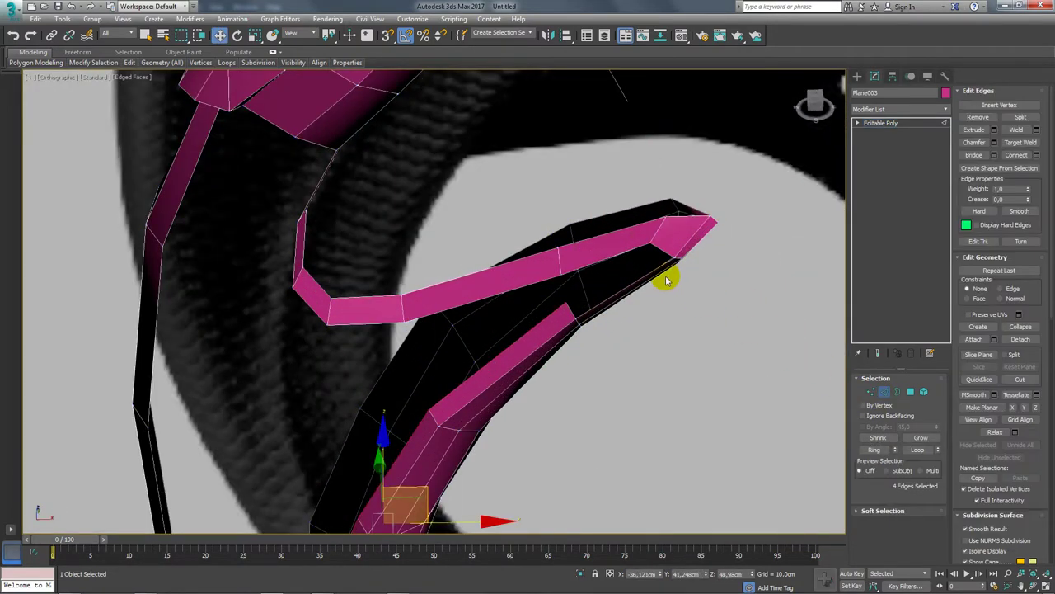
pyautogui.click(643, 279)
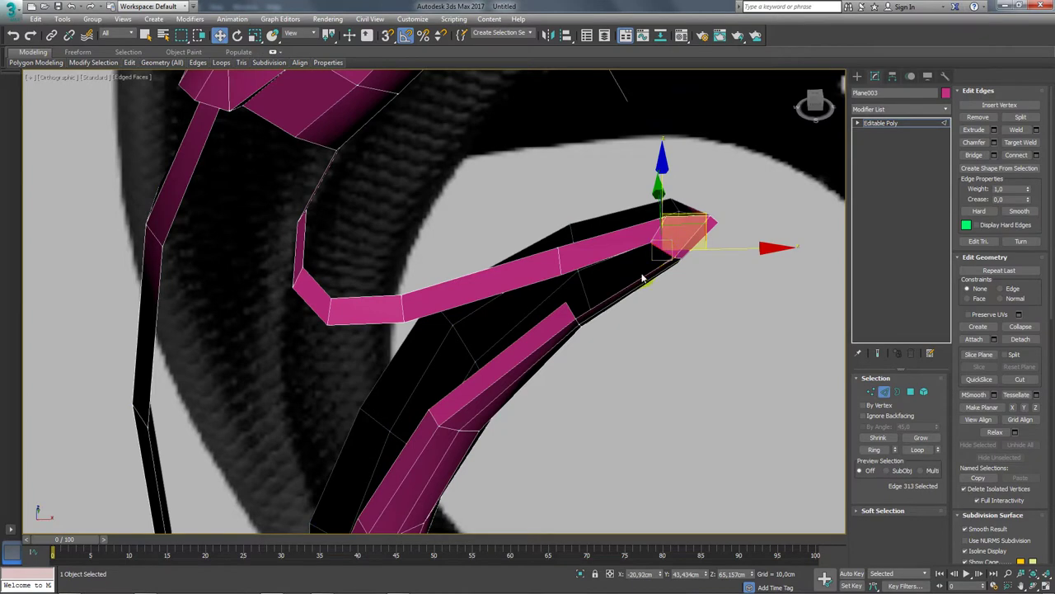
pyautogui.click(571, 309)
pyautogui.press('z')
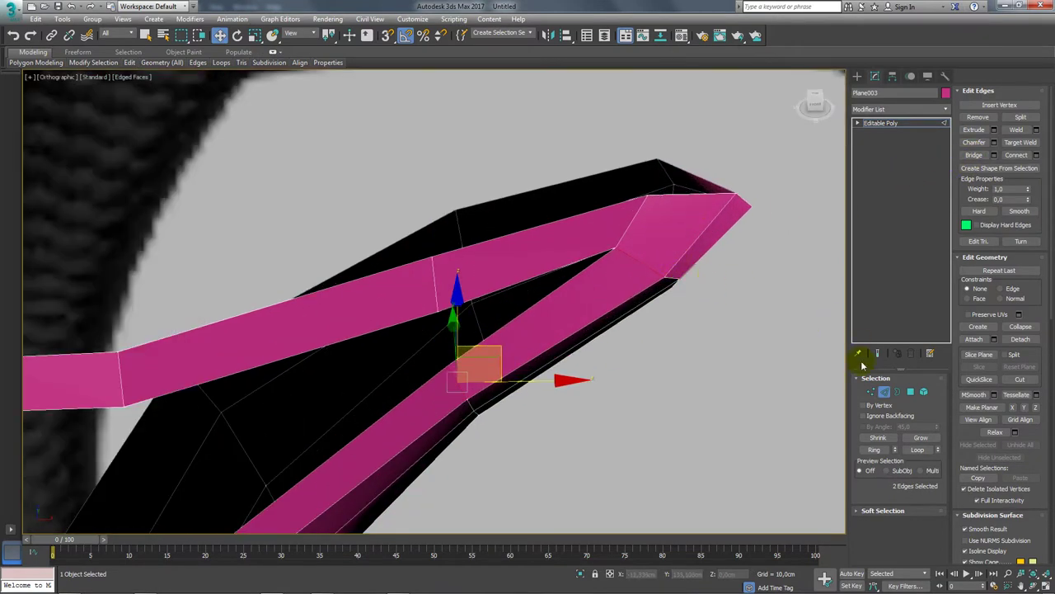
# Step: Cut a new vertex into the spoke edge near its tip
pyautogui.click(871, 391)
pyautogui.rightClick(678, 279)
pyautogui.click(660, 172)
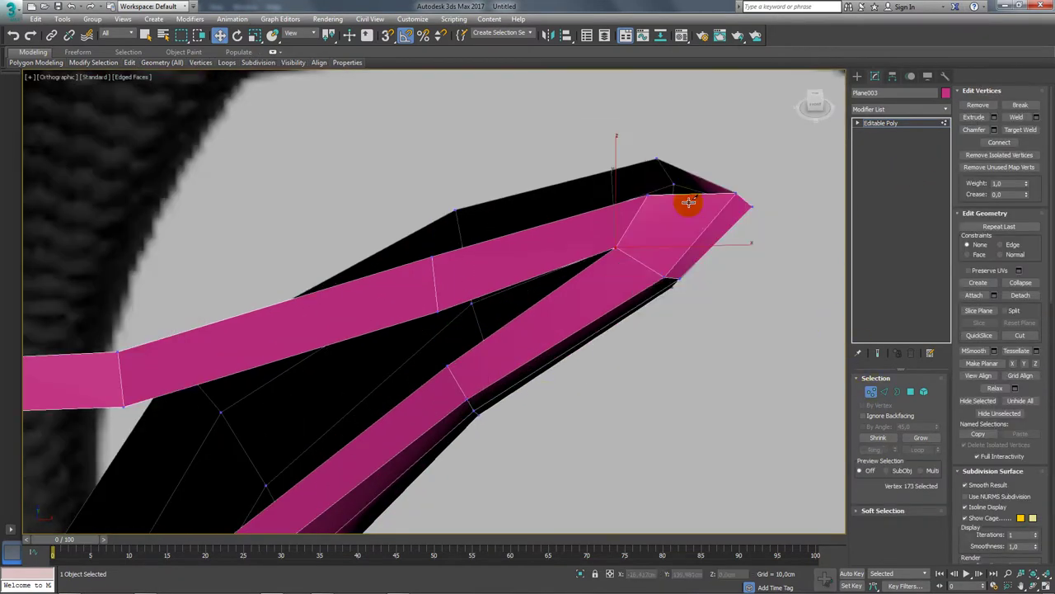
pyautogui.click(638, 259)
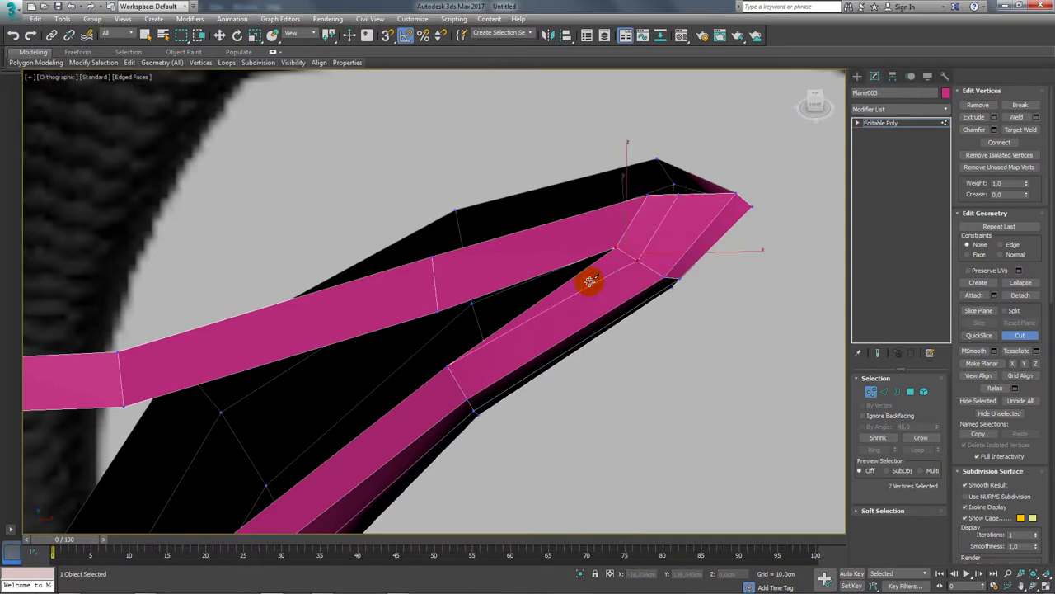
pyautogui.press('w')
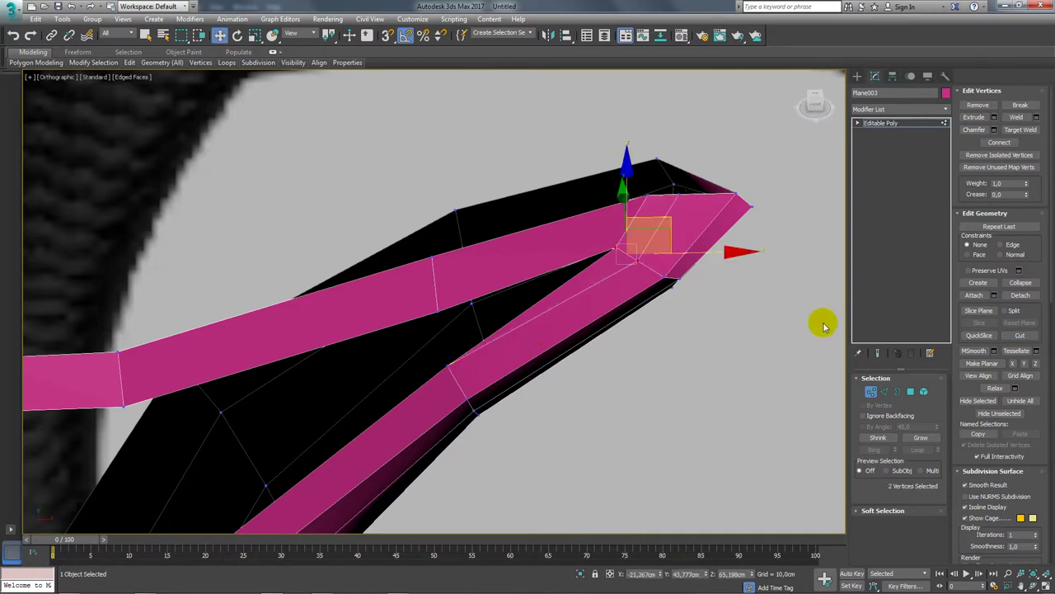
pyautogui.click(911, 391)
pyautogui.rightClick(614, 284)
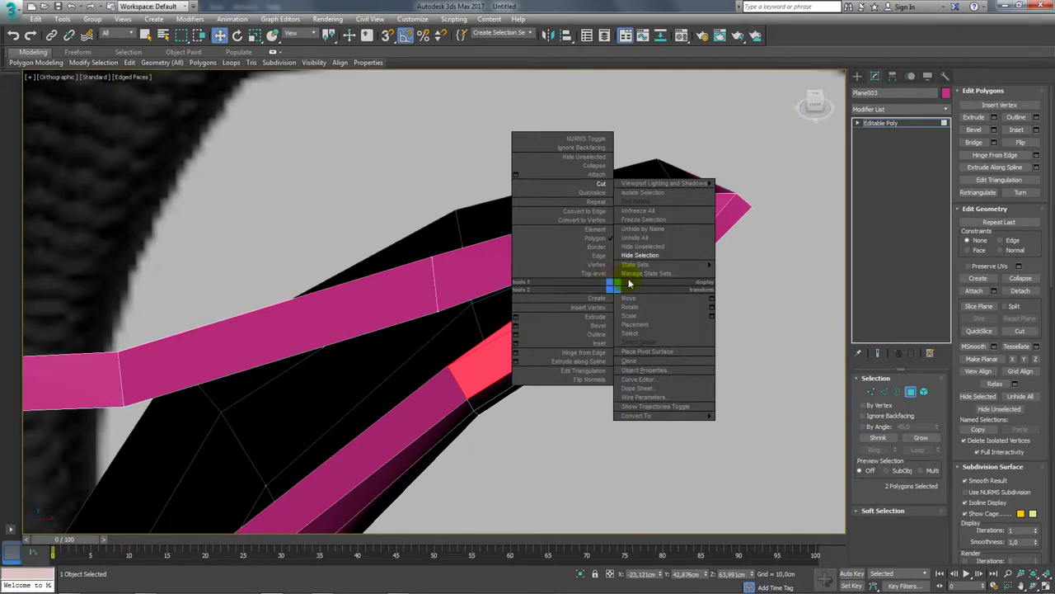
pyautogui.click(639, 304)
# Step: Bridge the two opposite edges to fill the gap between the pink strips
pyautogui.click(884, 391)
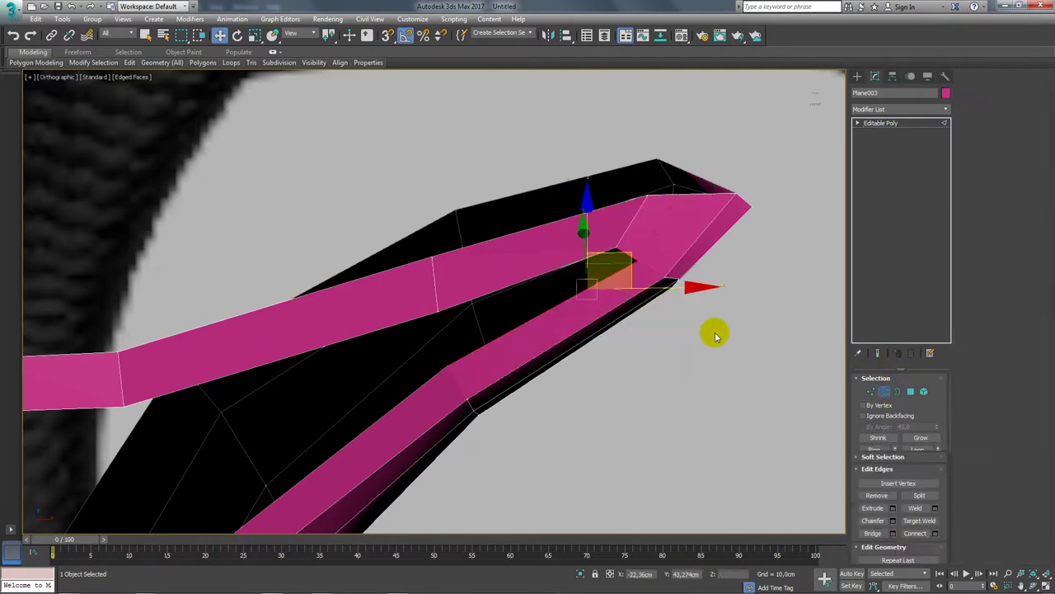
pyautogui.click(546, 312)
pyautogui.keyDown('ctrl'); pyautogui.click(522, 278); pyautogui.keyUp('ctrl')
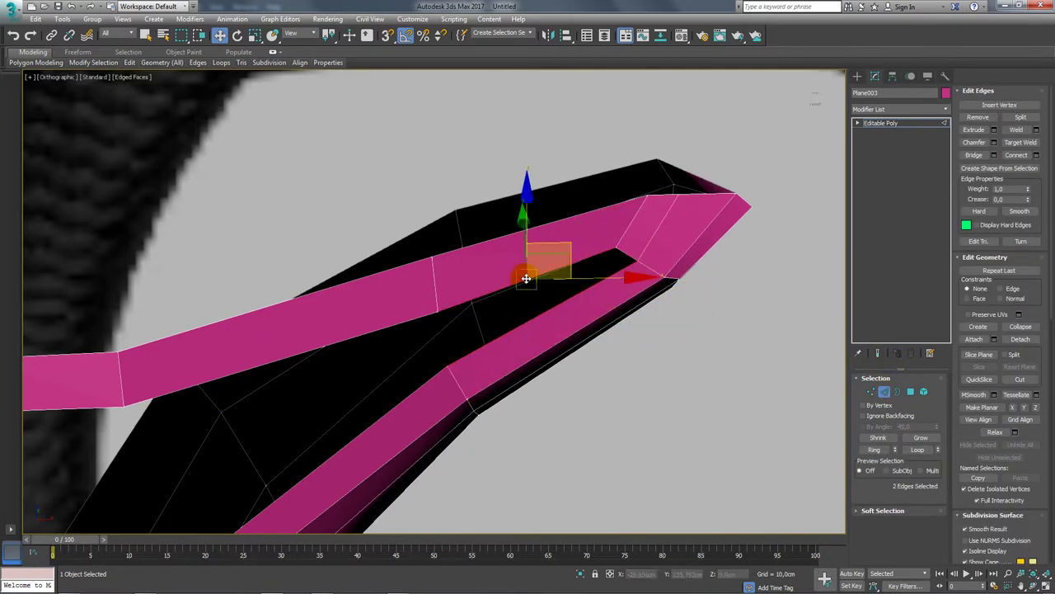
pyautogui.click(974, 155)
pyautogui.scroll(-5, 624, 269)
# Step: In Front view, select the edge at the spoke's inner corner and two inner-strip edges
pyautogui.click(495, 305)
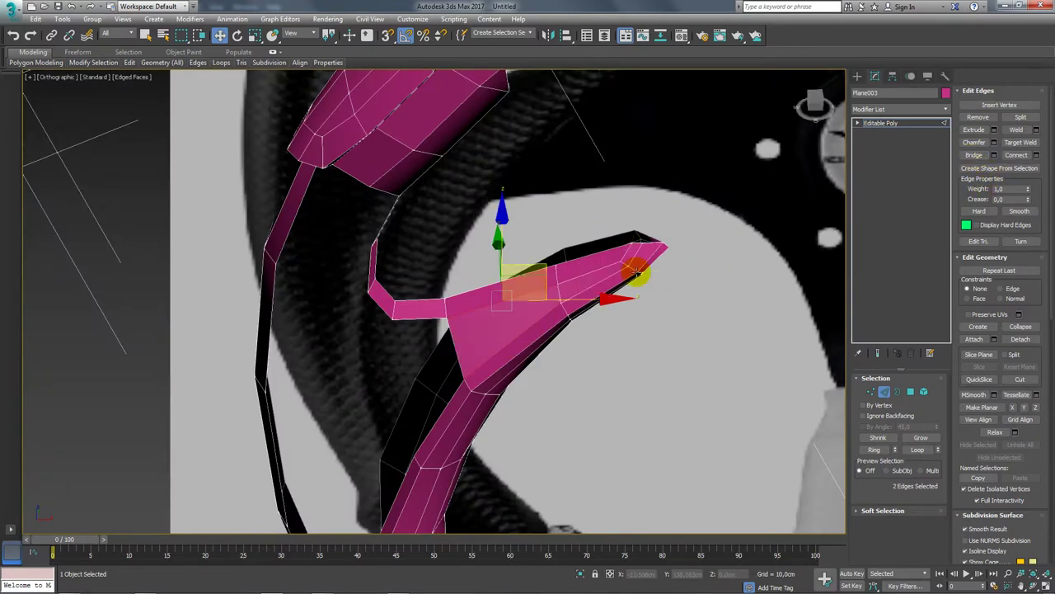
pyautogui.moveTo(503, 289)
pyautogui.keyDown('alt'); pyautogui.mouseDown(button='middle')
pyautogui.moveTo(507, 272)
pyautogui.moveTo(412, 338)
pyautogui.moveTo(404, 258)
pyautogui.moveTo(358, 272)
pyautogui.moveTo(389, 289)
pyautogui.moveTo(370, 264)
pyautogui.mouseUp(button='middle'); pyautogui.keyUp('alt')
pyautogui.press('f')
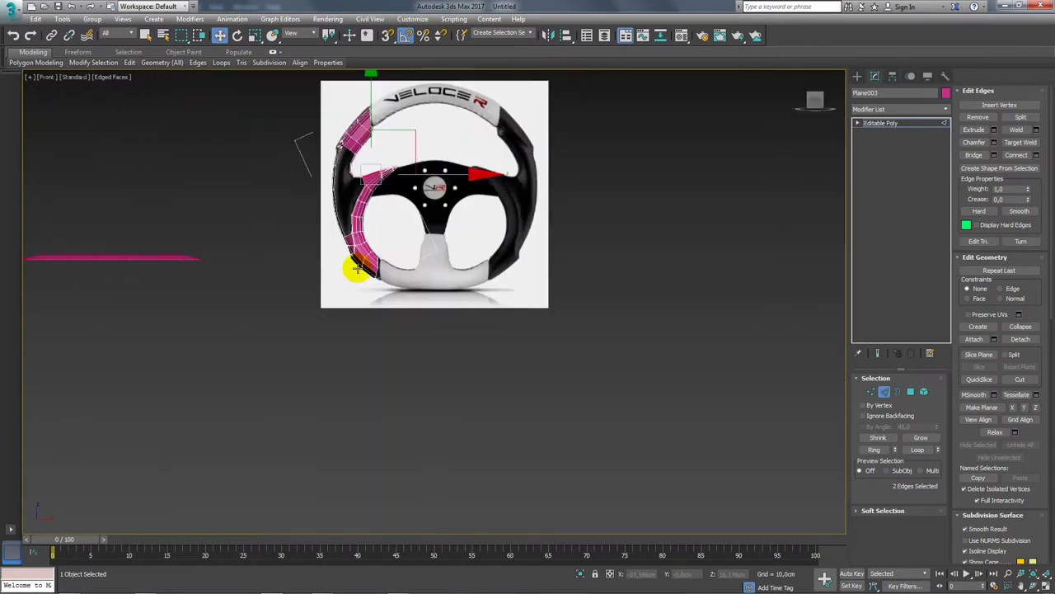
pyautogui.scroll(5, 355, 206)
pyautogui.scroll(2, 359, 133)
pyautogui.scroll(2, 359, 138)
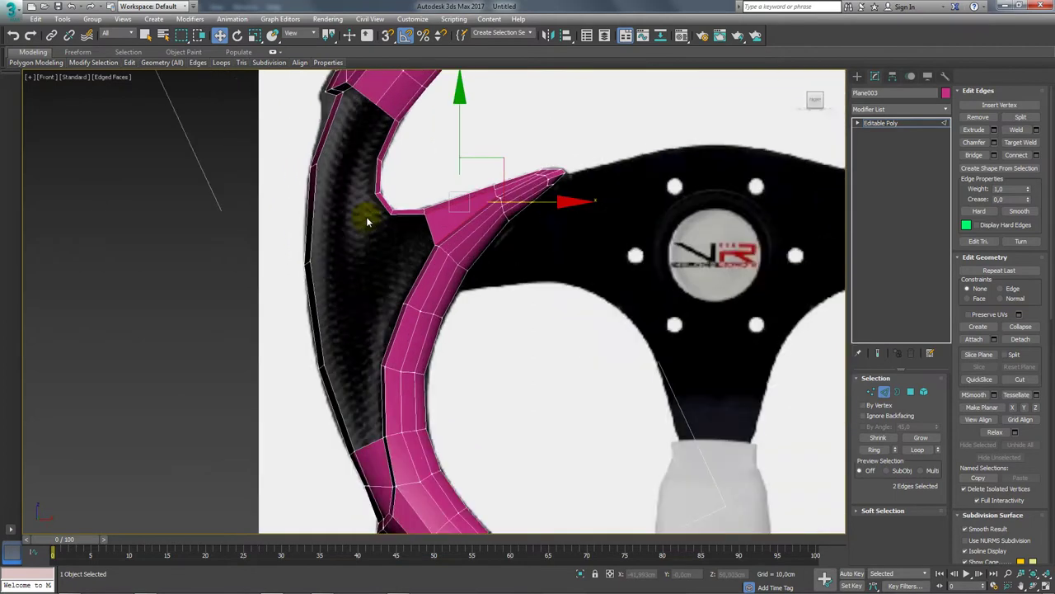
pyautogui.scroll(1, 368, 217)
pyautogui.click(387, 200)
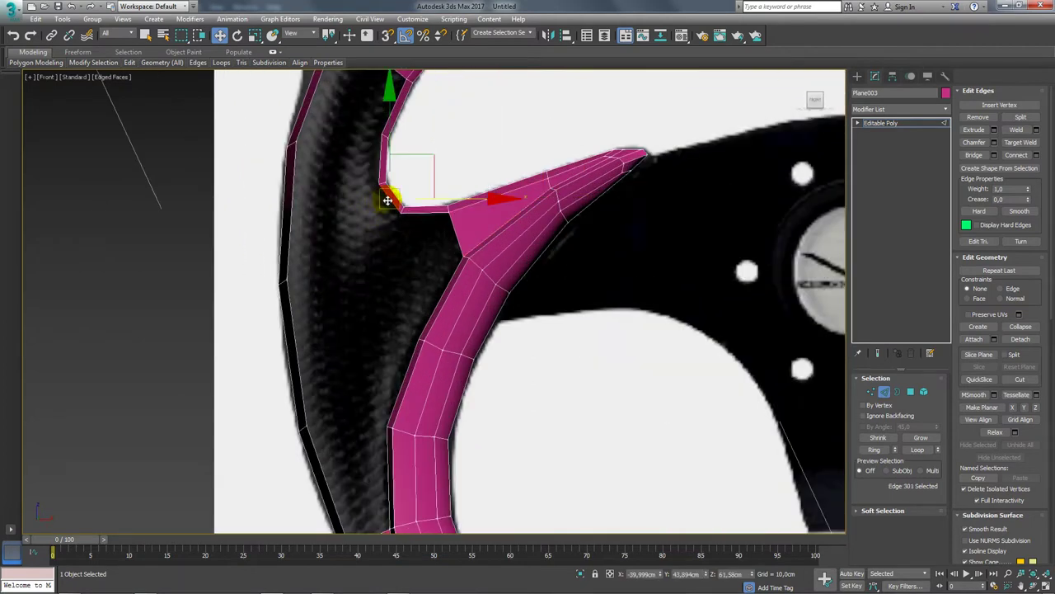
pyautogui.moveTo(425, 170)
pyautogui.mouseDown(button='middle')
pyautogui.moveTo(424, 248)
pyautogui.moveTo(406, 258)
pyautogui.mouseUp(button='middle')
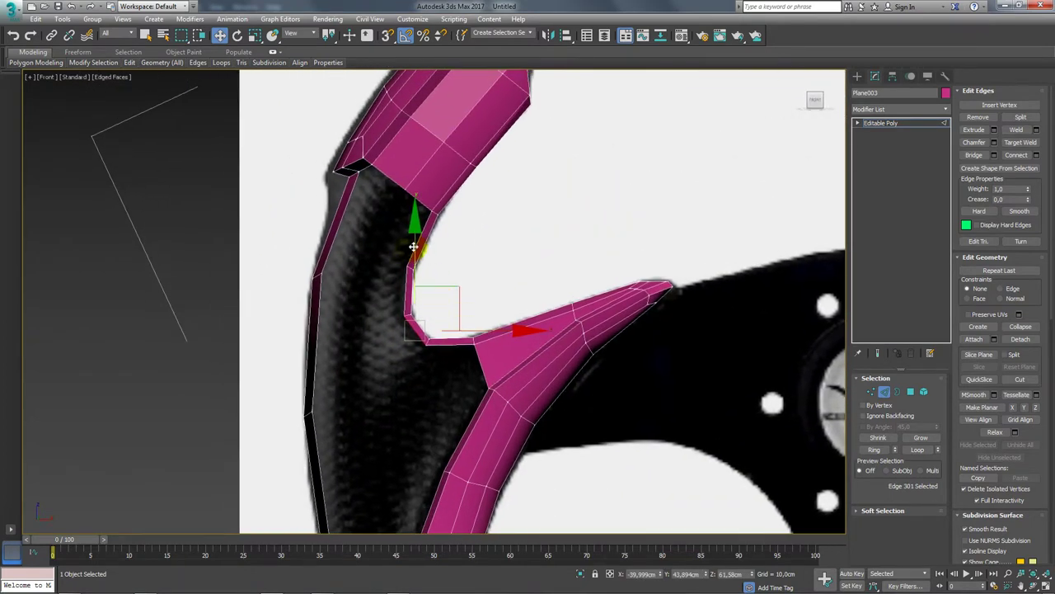
pyautogui.click(413, 246)
pyautogui.keyDown('ctrl'); pyautogui.click(405, 282); pyautogui.keyUp('ctrl')
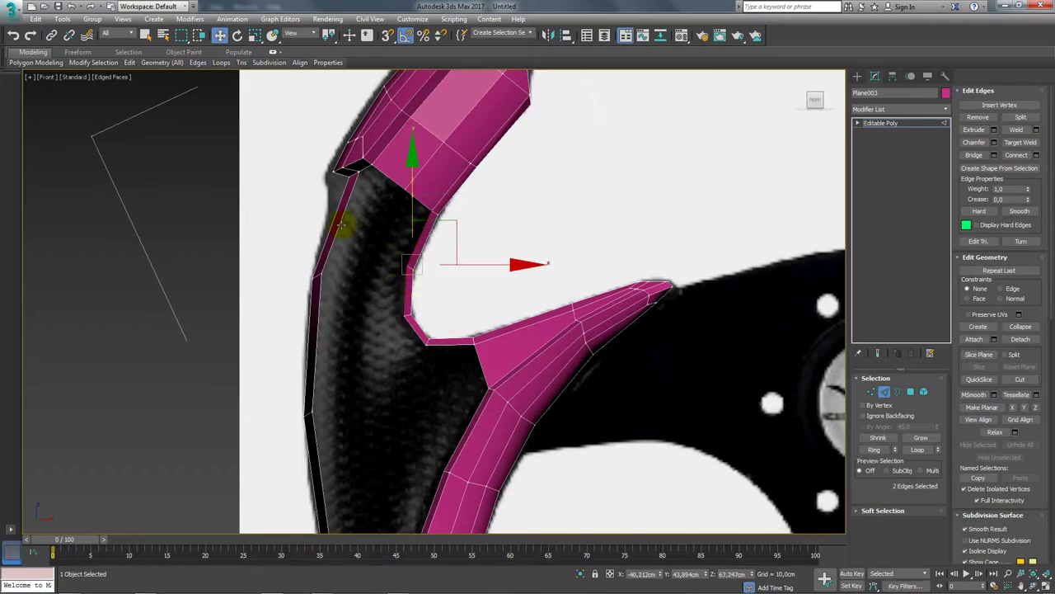
# Step: Select two edges on the outer strip, inspecting the spoke from several angles
pyautogui.moveTo(341, 225)
pyautogui.keyDown('alt'); pyautogui.mouseDown(button='middle')
pyautogui.moveTo(405, 231)
pyautogui.moveTo(438, 207)
pyautogui.moveTo(346, 228)
pyautogui.moveTo(420, 236)
pyautogui.moveTo(394, 226)
pyautogui.moveTo(424, 207)
pyautogui.moveTo(405, 220)
pyautogui.moveTo(384, 163)
pyautogui.mouseUp(button='middle'); pyautogui.keyUp('alt')
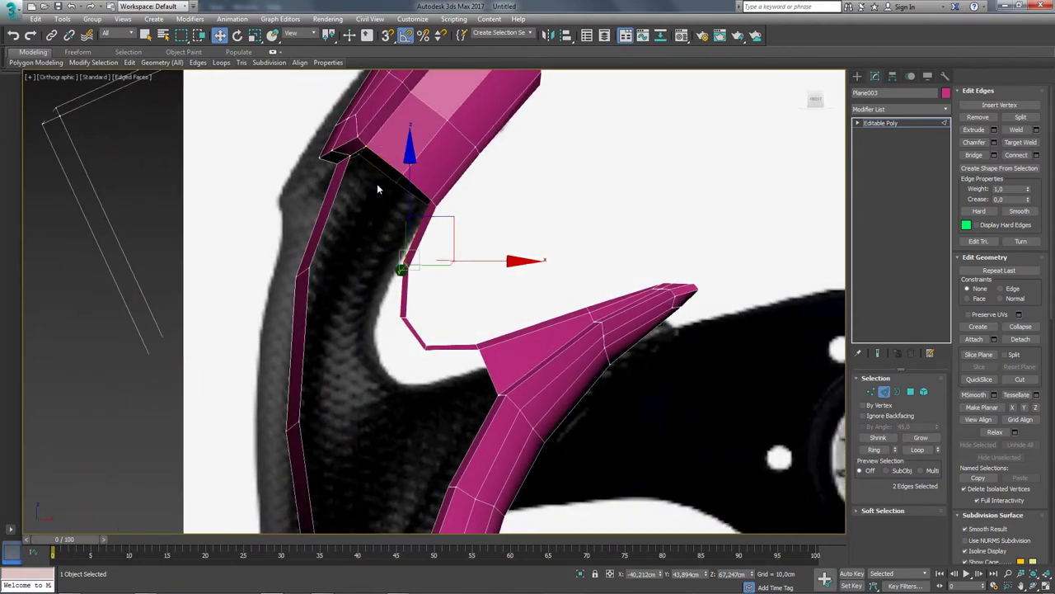
pyautogui.keyDown('alt'); pyautogui.moveTo(404, 207); pyautogui.dragTo(384, 188, button='middle'); pyautogui.keyUp('alt')
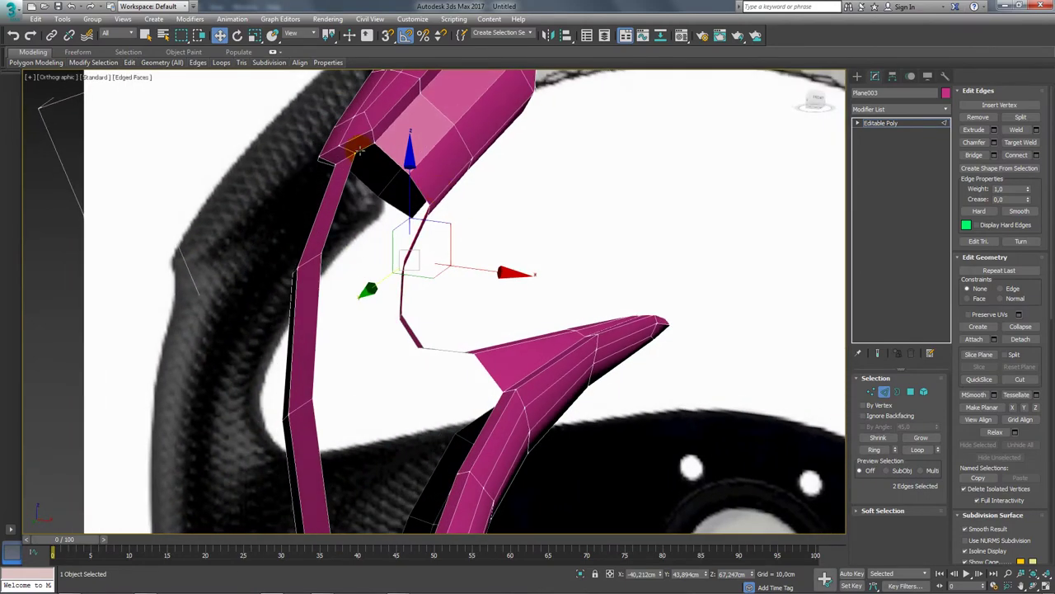
pyautogui.scroll(5, 370, 179)
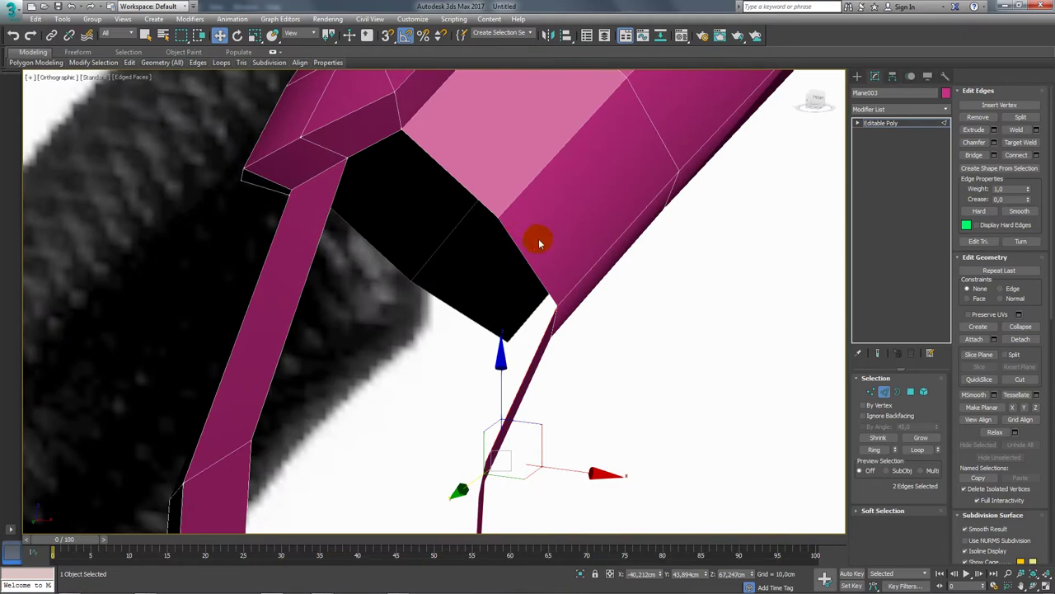
pyautogui.scroll(-5, 540, 242)
pyautogui.moveTo(540, 242)
pyautogui.keyDown('alt'); pyautogui.mouseDown(button='middle')
pyautogui.moveTo(561, 277)
pyautogui.moveTo(502, 299)
pyautogui.moveTo(537, 310)
pyautogui.moveTo(540, 249)
pyautogui.mouseUp(button='middle'); pyautogui.keyUp('alt')
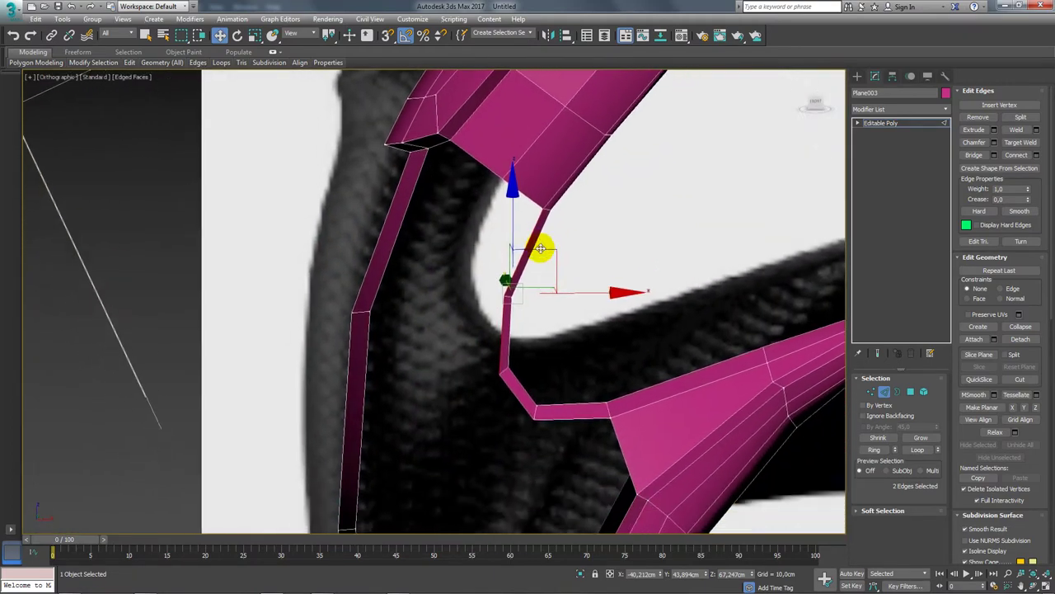
pyautogui.click(501, 323)
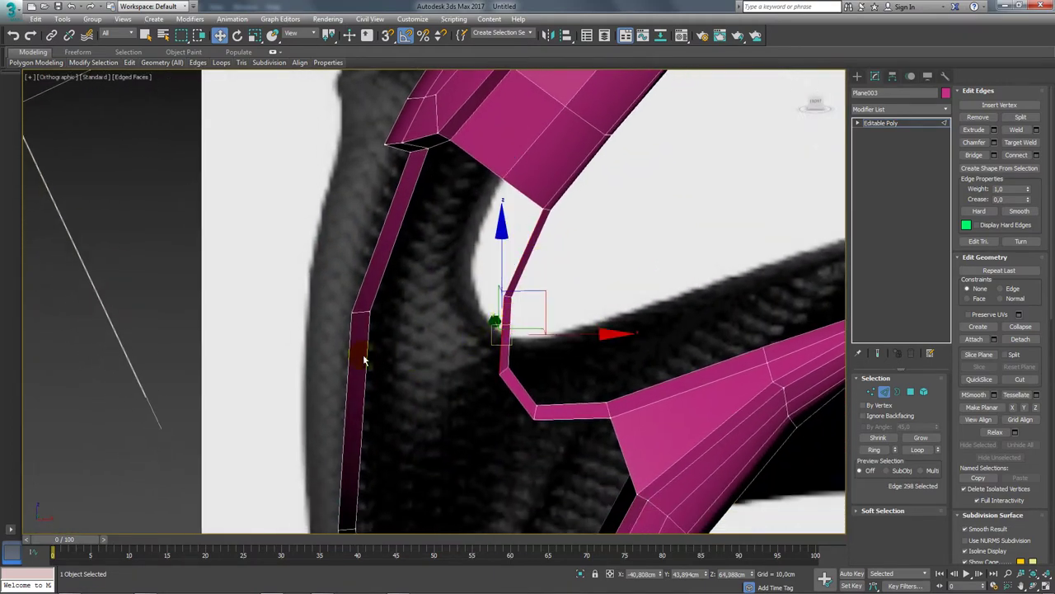
pyautogui.keyDown('alt'); pyautogui.moveTo(363, 359); pyautogui.dragTo(412, 288, button='middle'); pyautogui.keyUp('alt')
pyautogui.scroll(-3, 420, 302)
pyautogui.scroll(3, 436, 287)
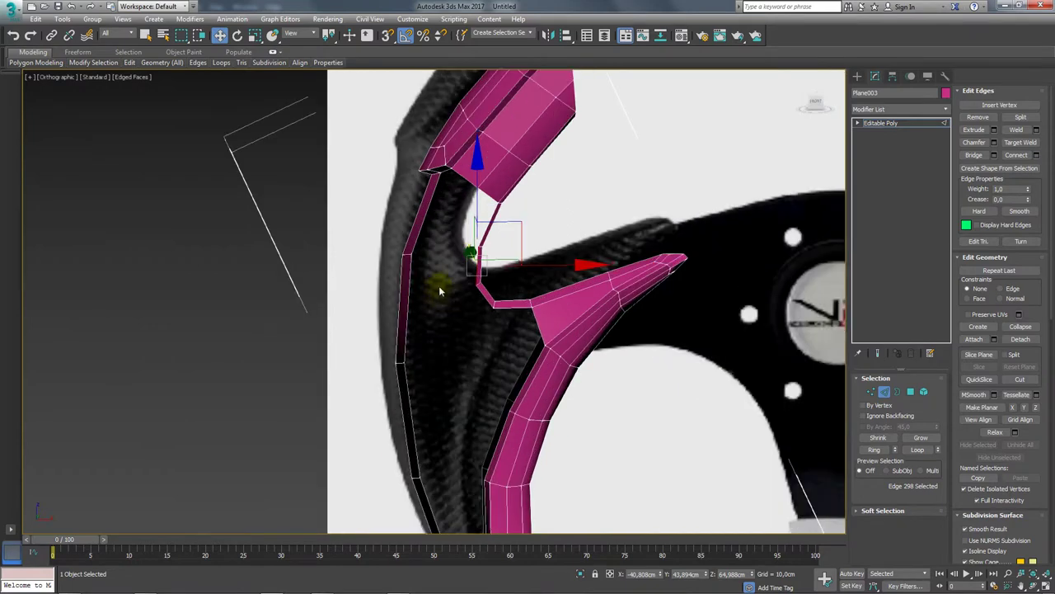
pyautogui.keyDown('ctrl'); pyautogui.click(399, 255); pyautogui.keyUp('ctrl')
pyautogui.keyDown('alt'); pyautogui.moveTo(429, 267); pyautogui.dragTo(530, 263, button='middle'); pyautogui.keyUp('alt')
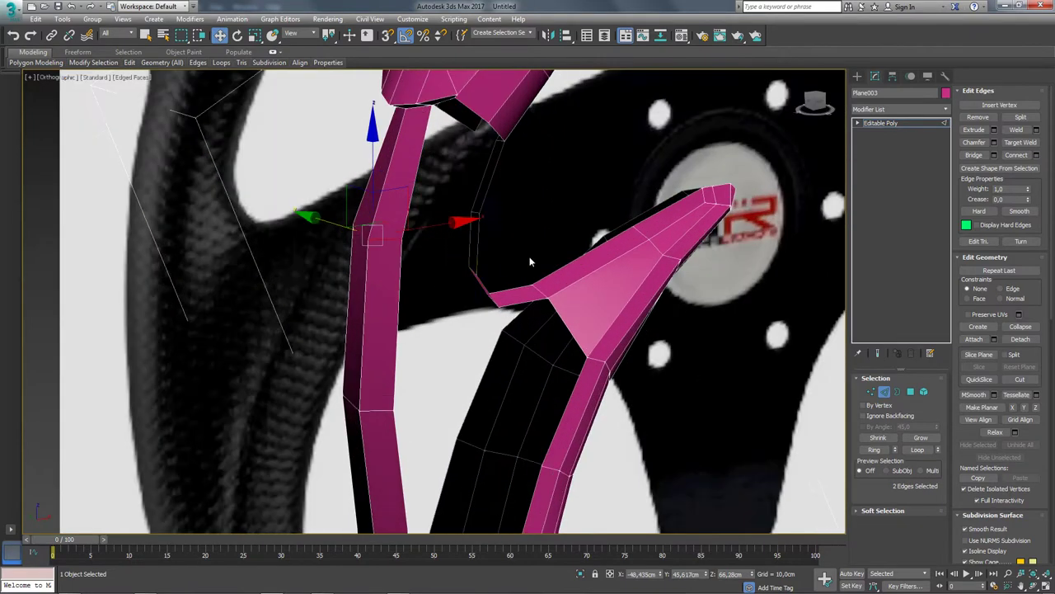
# Step: Chamfer the selected spoke edges with a single segment
pyautogui.click(973, 143)
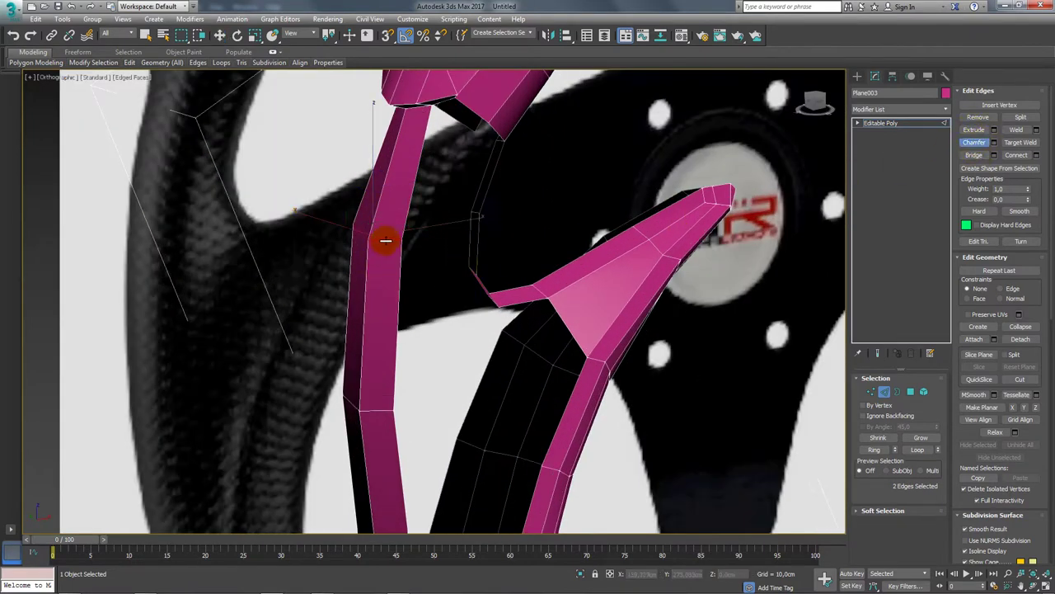
pyautogui.moveTo(385, 240); pyautogui.dragTo(407, 212)
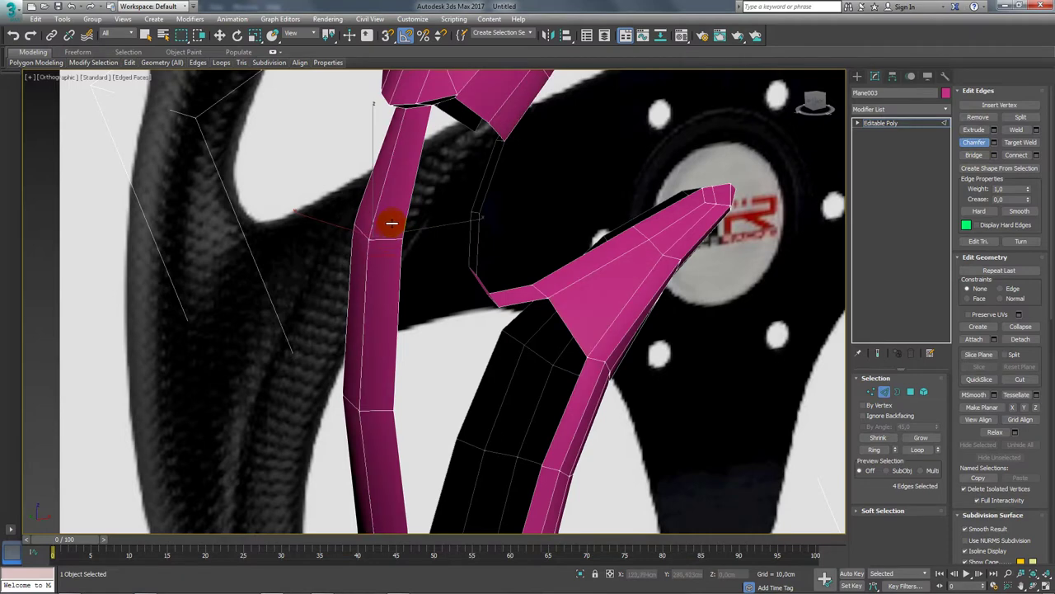
pyautogui.click(994, 143)
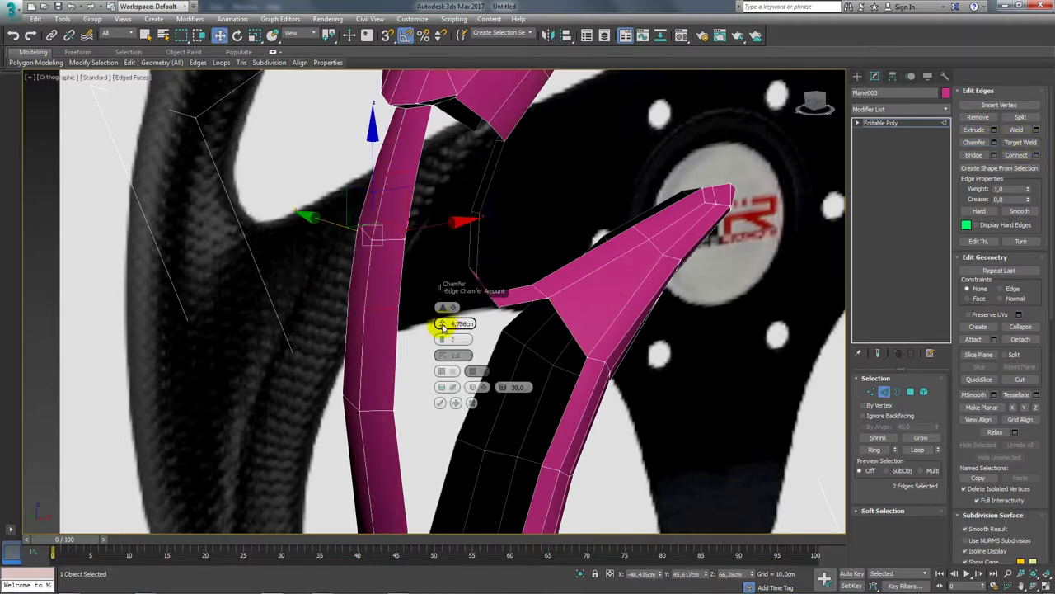
pyautogui.moveTo(442, 323); pyautogui.dragTo(440, 309)
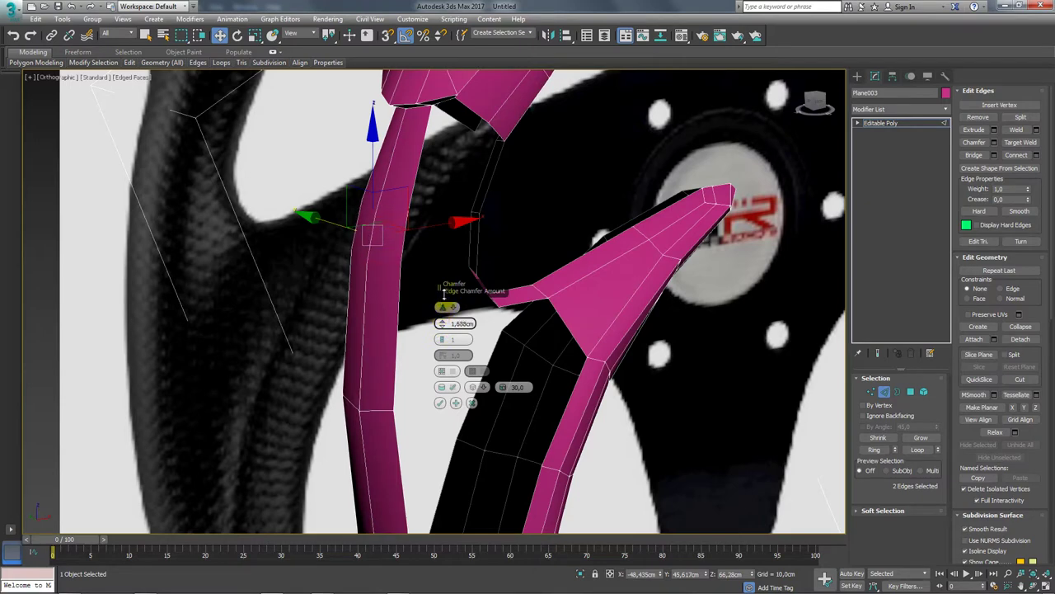
pyautogui.click(439, 402)
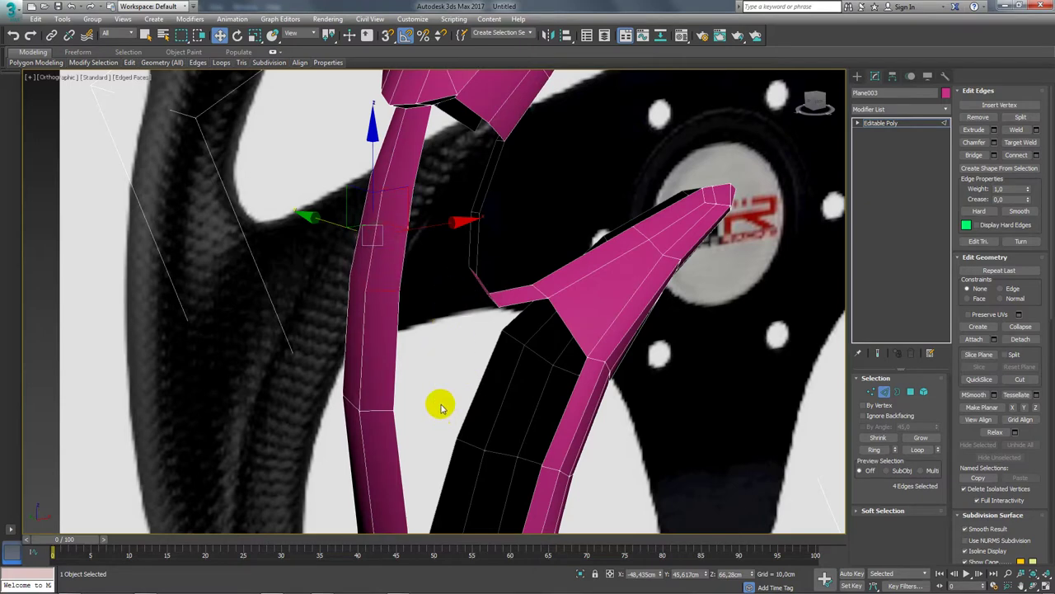
# Step: Bridge the two grip edges with a new face
pyautogui.keyDown('ctrl'); pyautogui.click(477, 254); pyautogui.keyUp('ctrl')
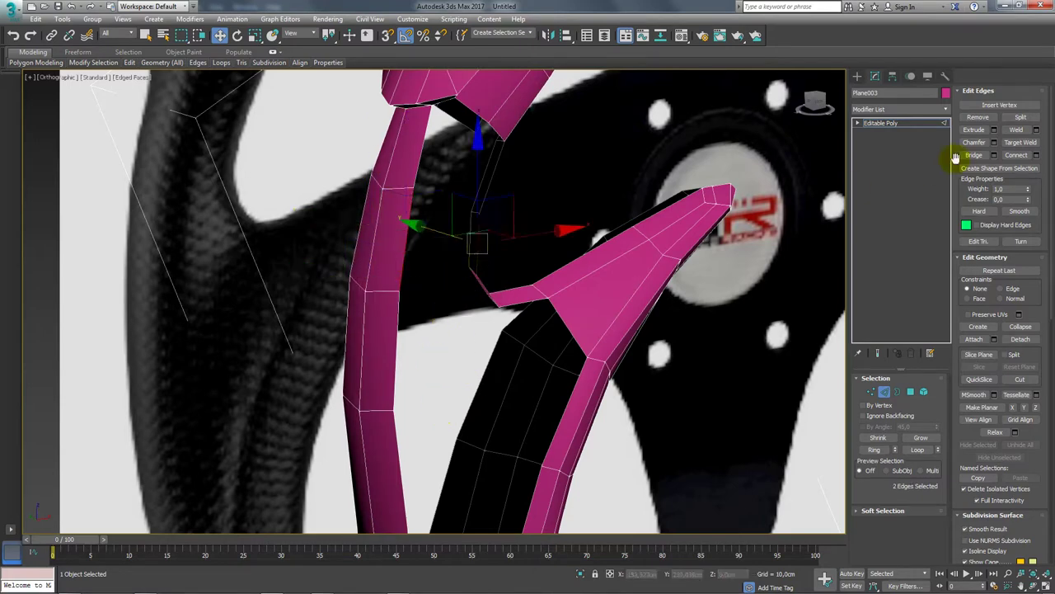
pyautogui.click(974, 155)
pyautogui.keyDown('alt'); pyautogui.moveTo(494, 228); pyautogui.dragTo(458, 268, button='middle'); pyautogui.keyUp('alt')
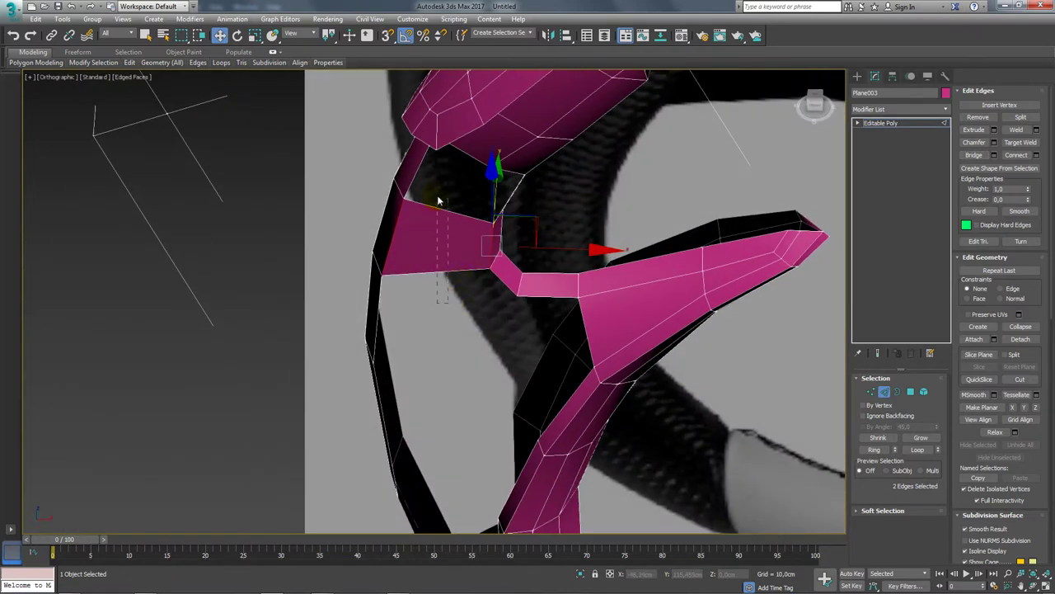
# Step: Connect a new edge across the opening and shift it to widen the hole
pyautogui.moveTo(438, 200); pyautogui.dragTo(438, 201)
pyautogui.click(1013, 157)
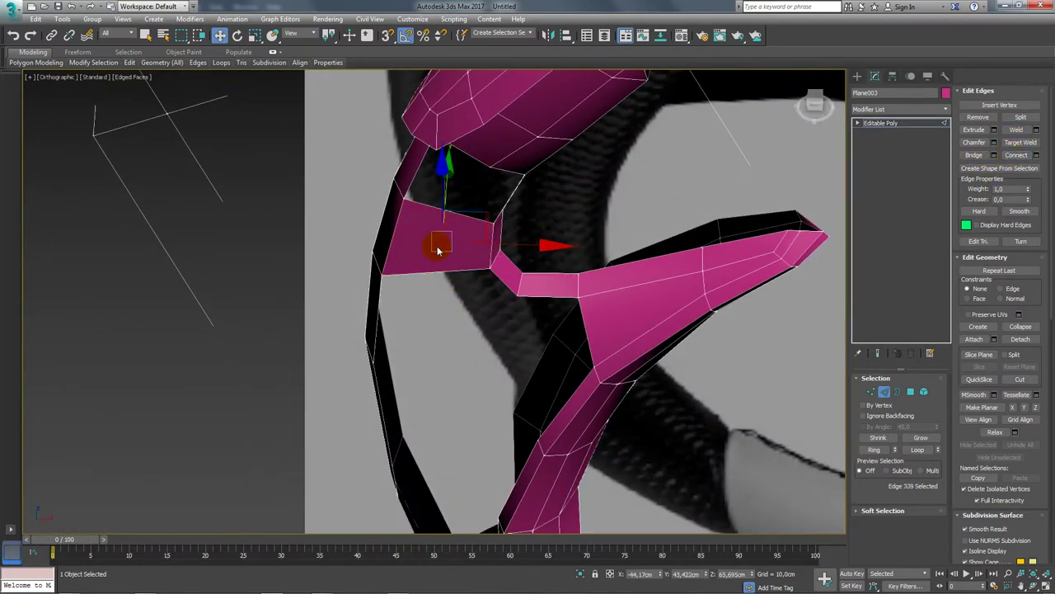
pyautogui.keyDown('alt'); pyautogui.moveTo(436, 242); pyautogui.dragTo(511, 264, button='middle'); pyautogui.keyUp('alt')
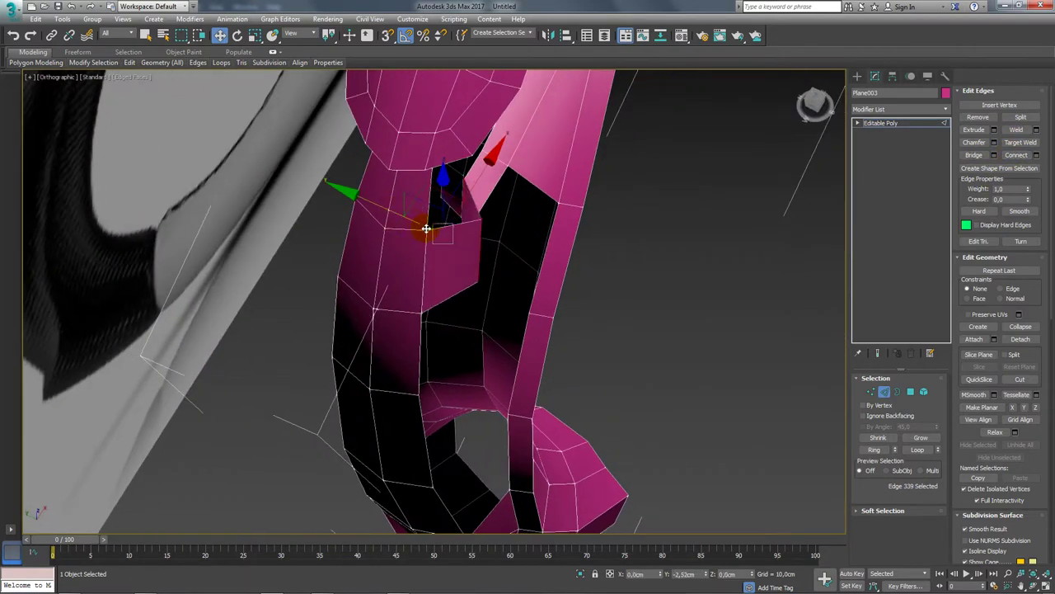
pyautogui.moveTo(412, 224); pyautogui.dragTo(424, 228)
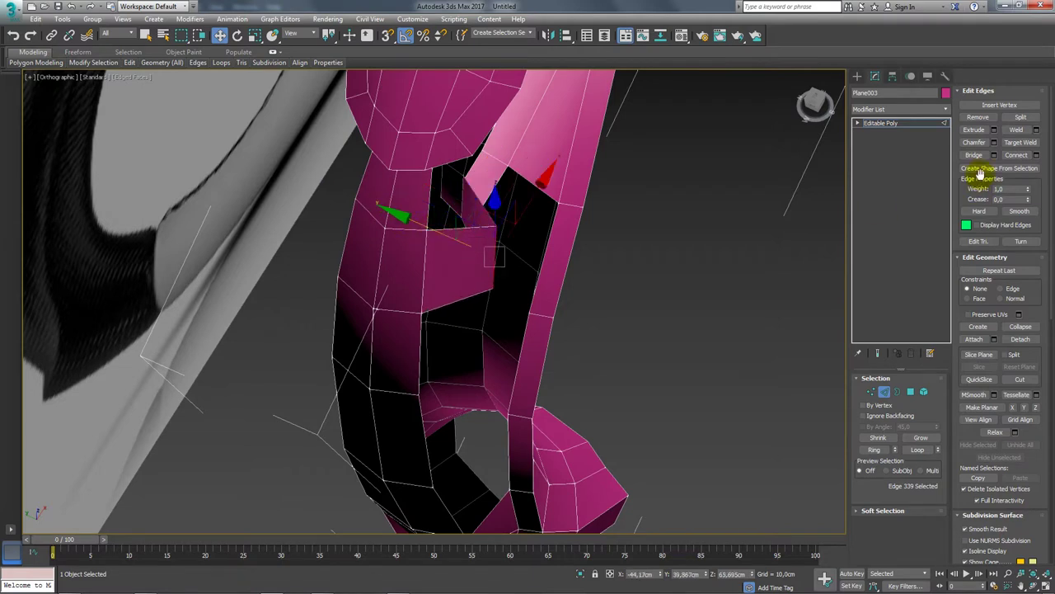
# Step: Chamfer the new edge narrowly, to about 1.972 cm
pyautogui.click(994, 142)
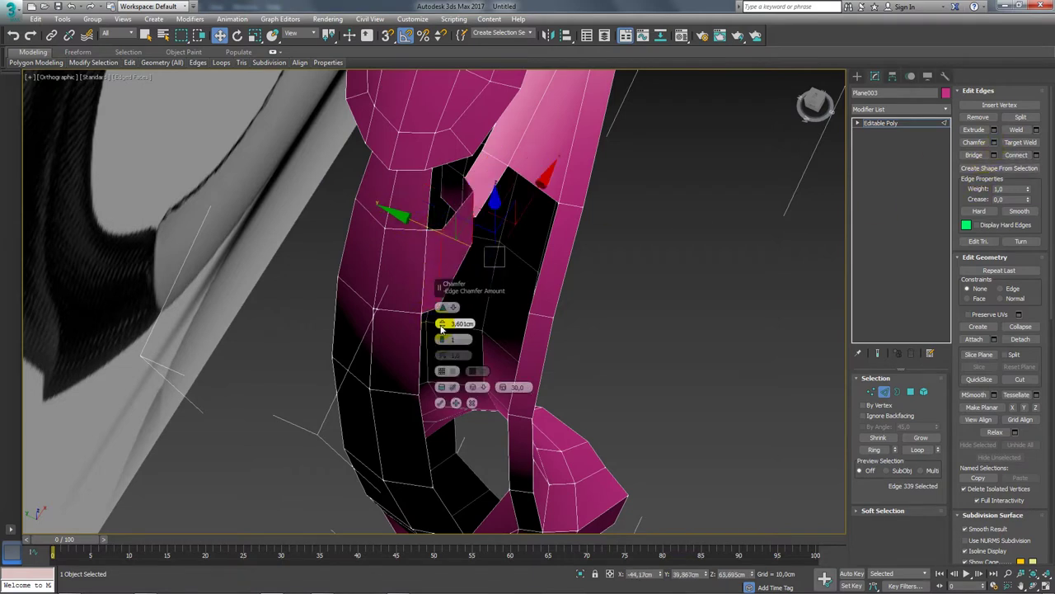
pyautogui.moveTo(441, 327); pyautogui.dragTo(440, 314)
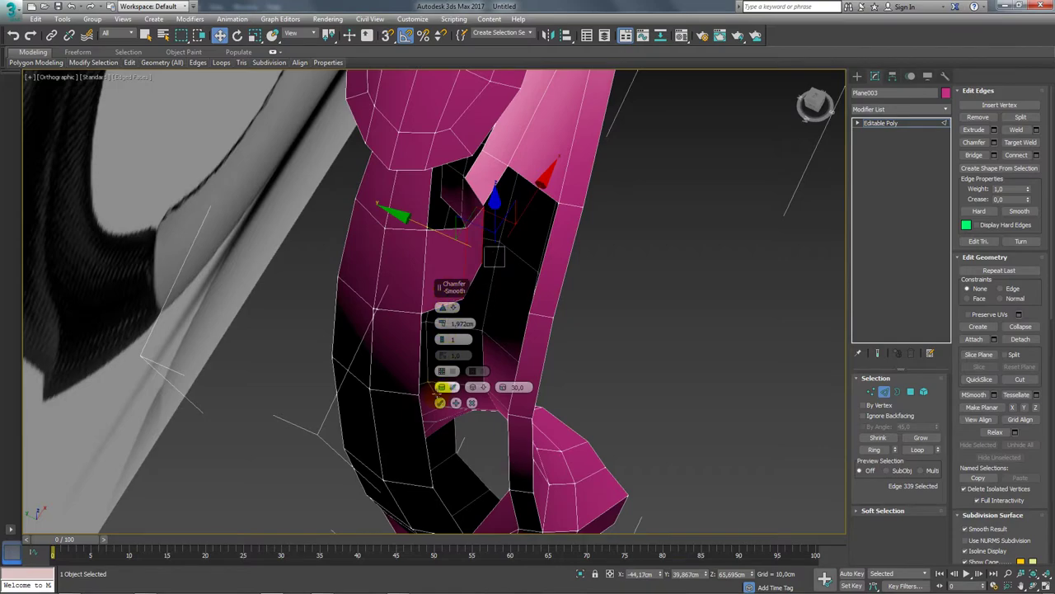
pyautogui.click(440, 401)
pyautogui.scroll(5, 435, 396)
pyautogui.scroll(2, 462, 273)
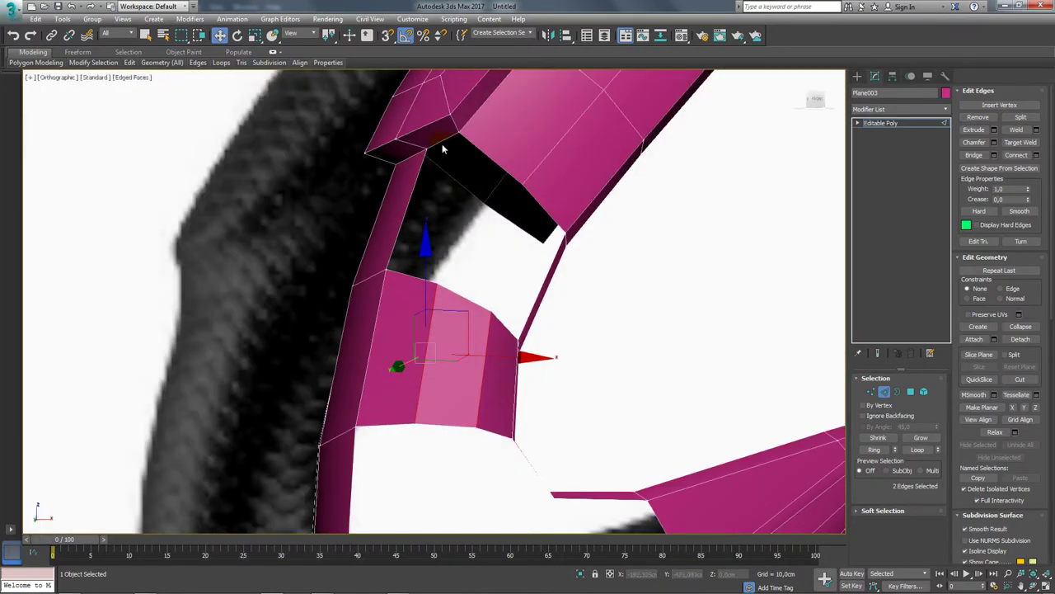
pyautogui.click(475, 147)
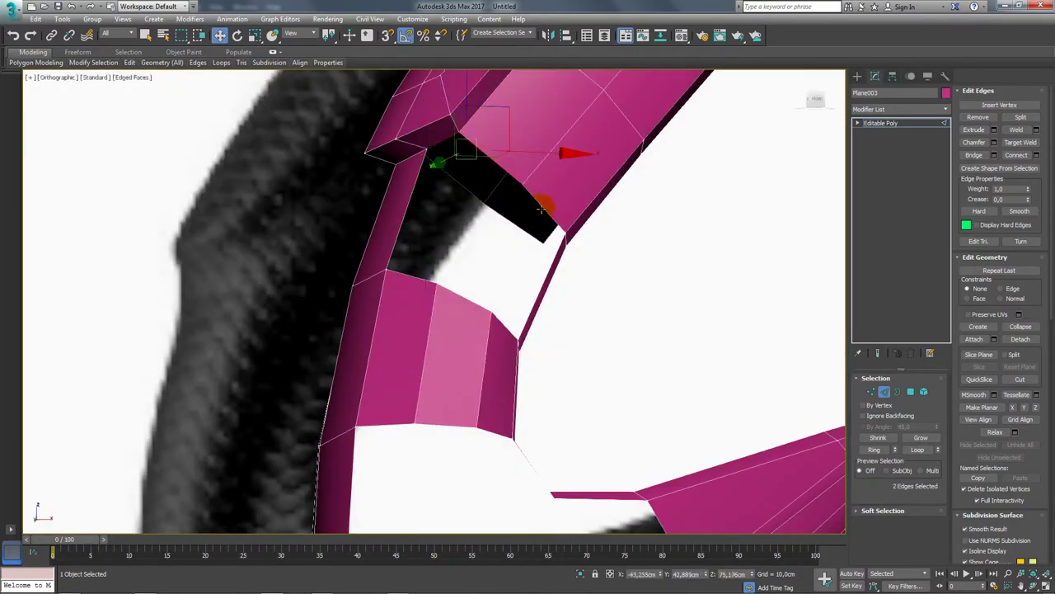
pyautogui.keyDown('ctrl'); pyautogui.click(564, 236); pyautogui.keyUp('ctrl')
pyautogui.keyDown('alt'); pyautogui.moveTo(564, 236); pyautogui.dragTo(511, 319, button='middle'); pyautogui.keyUp('alt')
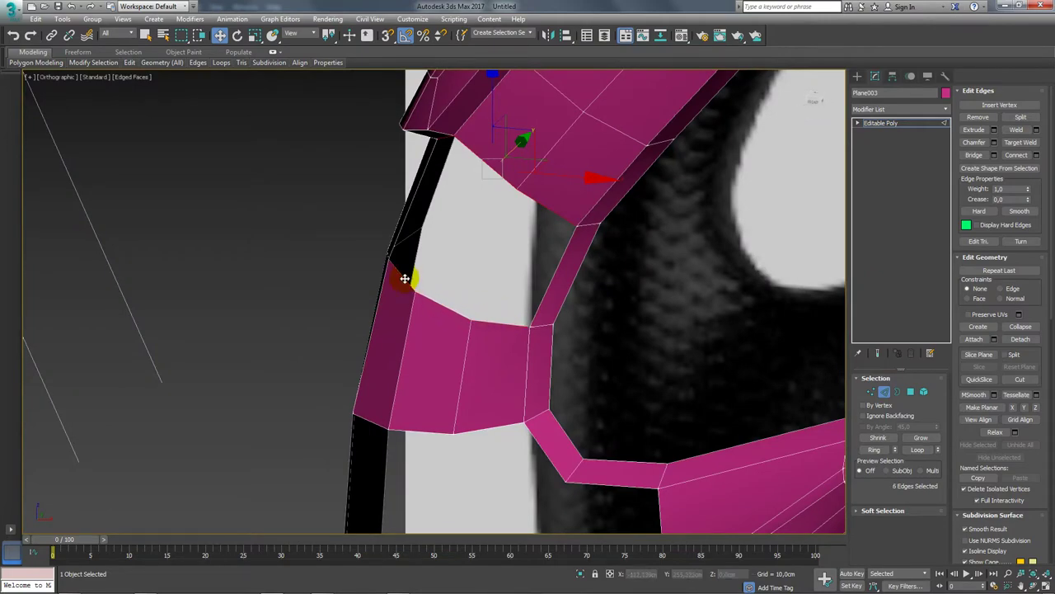
pyautogui.keyDown('alt'); pyautogui.moveTo(611, 233); pyautogui.dragTo(556, 251, button='middle'); pyautogui.keyUp('alt')
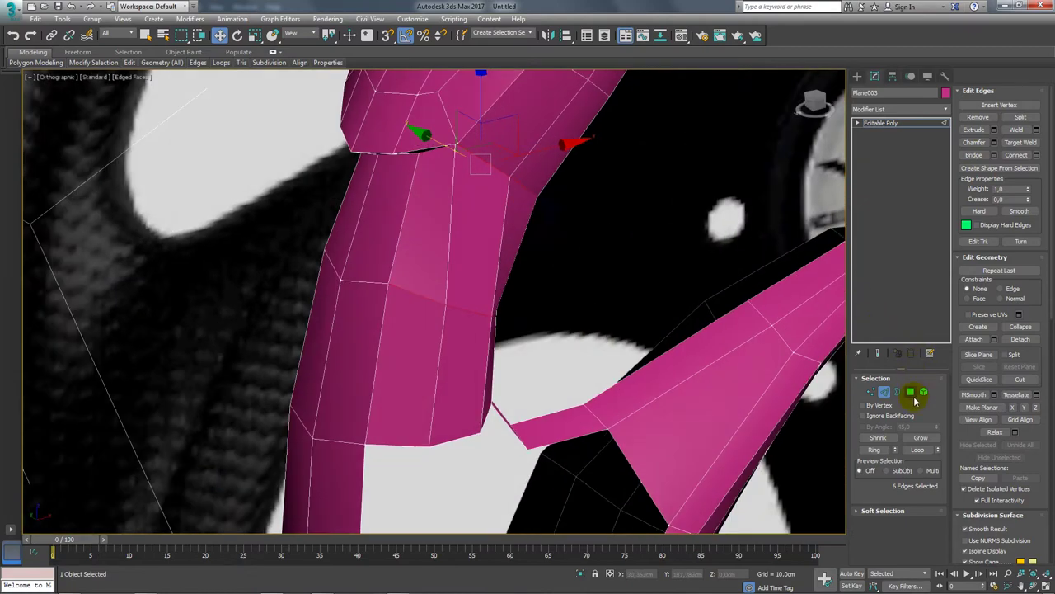
pyautogui.click(910, 392)
pyautogui.click(448, 353)
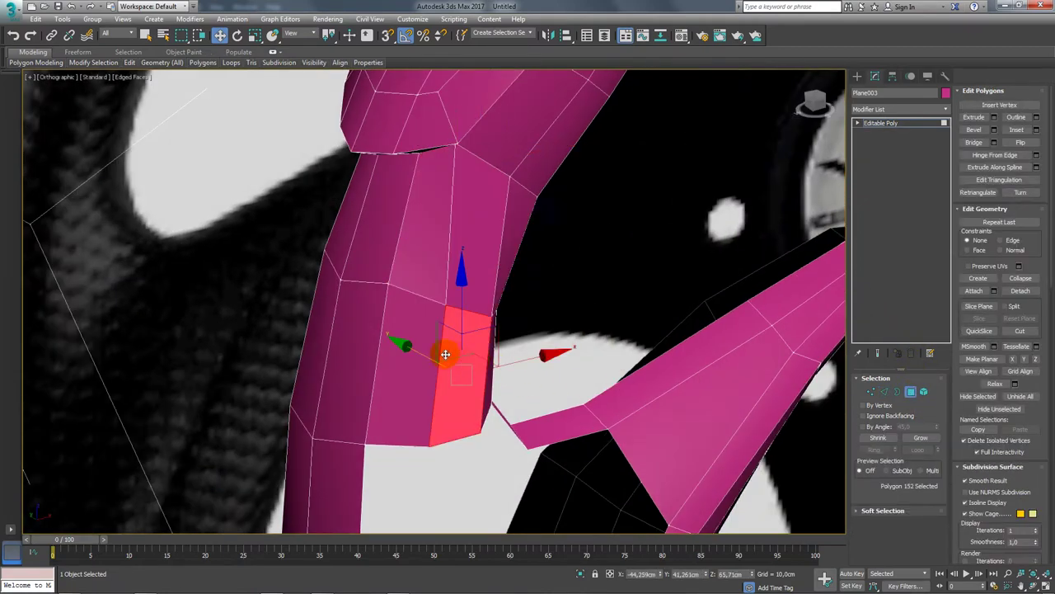
pyautogui.moveTo(448, 353)
pyautogui.keyDown('alt'); pyautogui.mouseDown(button='middle')
pyautogui.moveTo(403, 374)
pyautogui.moveTo(528, 374)
pyautogui.moveTo(484, 340)
pyautogui.moveTo(495, 355)
pyautogui.mouseUp(button='middle'); pyautogui.keyUp('alt')
pyautogui.click(903, 393)
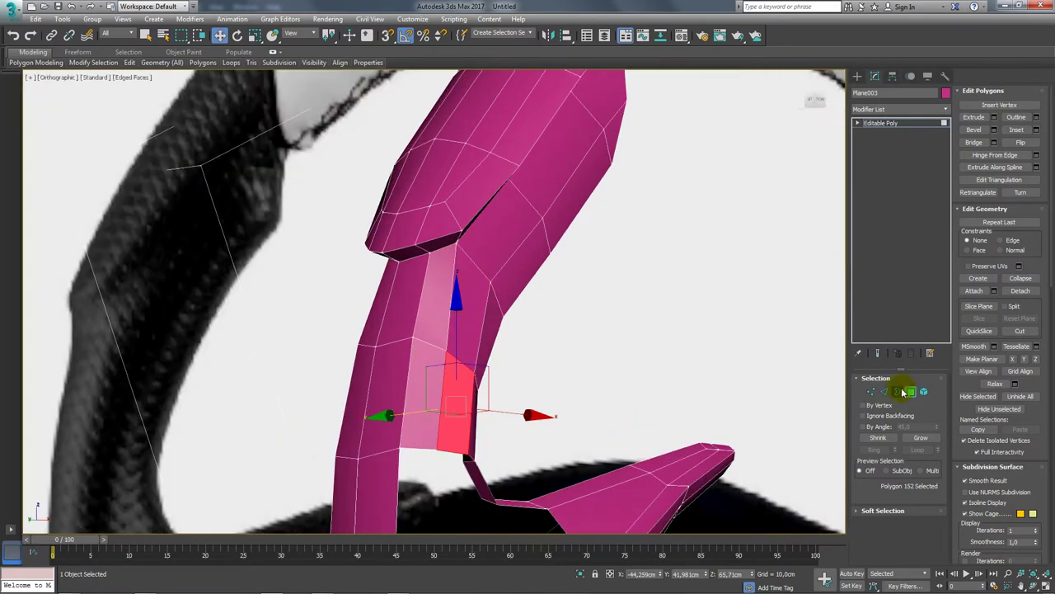
pyautogui.click(484, 261)
pyautogui.keyDown('alt'); pyautogui.moveTo(476, 265); pyautogui.dragTo(494, 276, button='middle'); pyautogui.keyUp('alt')
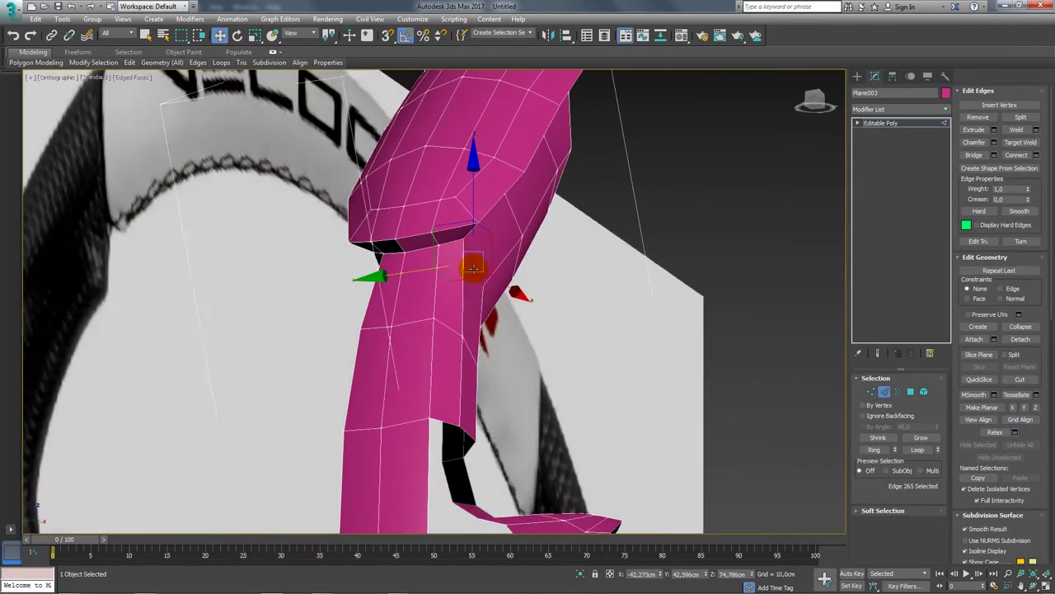
pyautogui.click(503, 278)
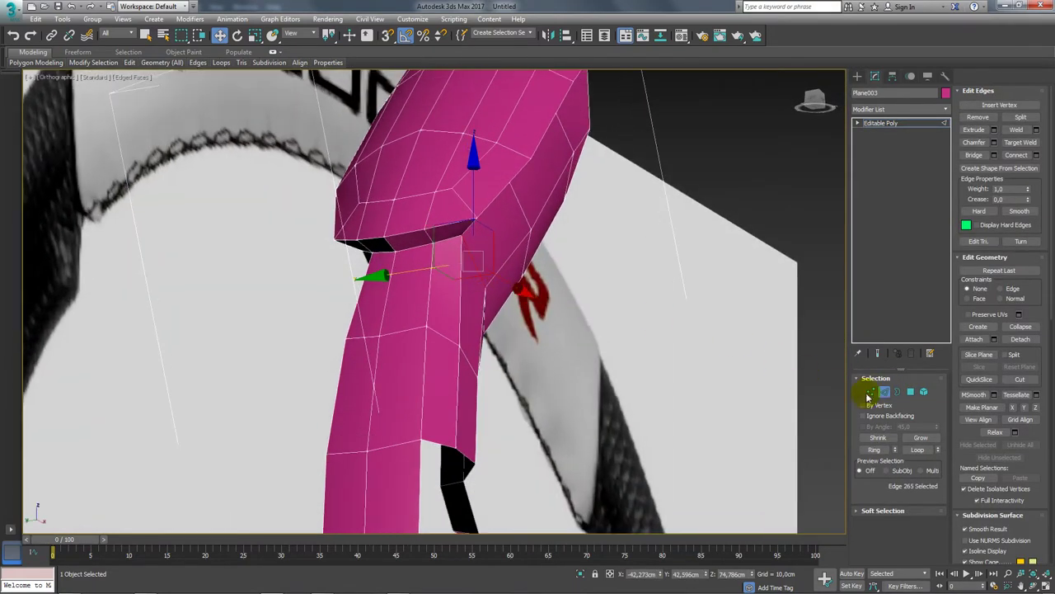
pyautogui.click(870, 394)
pyautogui.click(486, 285)
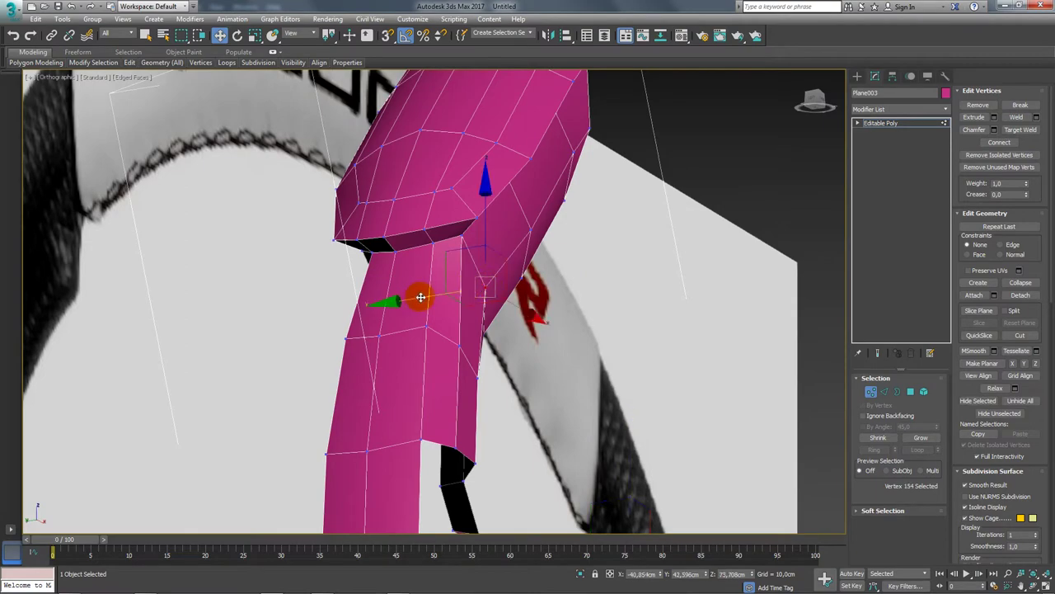
pyautogui.moveTo(432, 297)
pyautogui.keyDown('alt'); pyautogui.mouseDown(button='middle')
pyautogui.moveTo(558, 292)
pyautogui.moveTo(478, 316)
pyautogui.moveTo(483, 365)
pyautogui.mouseUp(button='middle'); pyautogui.keyUp('alt')
pyautogui.click(487, 371)
pyautogui.keyDown('ctrl'); pyautogui.click(472, 456); pyautogui.keyUp('ctrl')
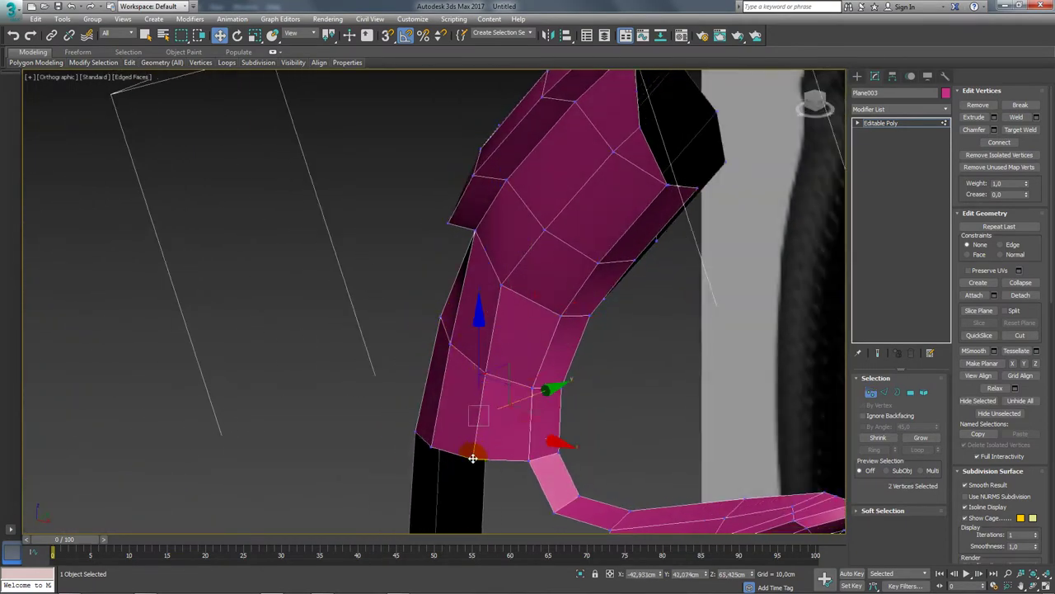
pyautogui.scroll(-3, 543, 403)
pyautogui.moveTo(542, 403)
pyautogui.keyDown('alt'); pyautogui.mouseDown(button='middle')
pyautogui.moveTo(498, 350)
pyautogui.moveTo(702, 341)
pyautogui.moveTo(684, 273)
pyautogui.moveTo(692, 264)
pyautogui.mouseUp(button='middle'); pyautogui.keyUp('alt')
# Step: Select the right half of the grip's polygons and delete them
pyautogui.click(910, 390)
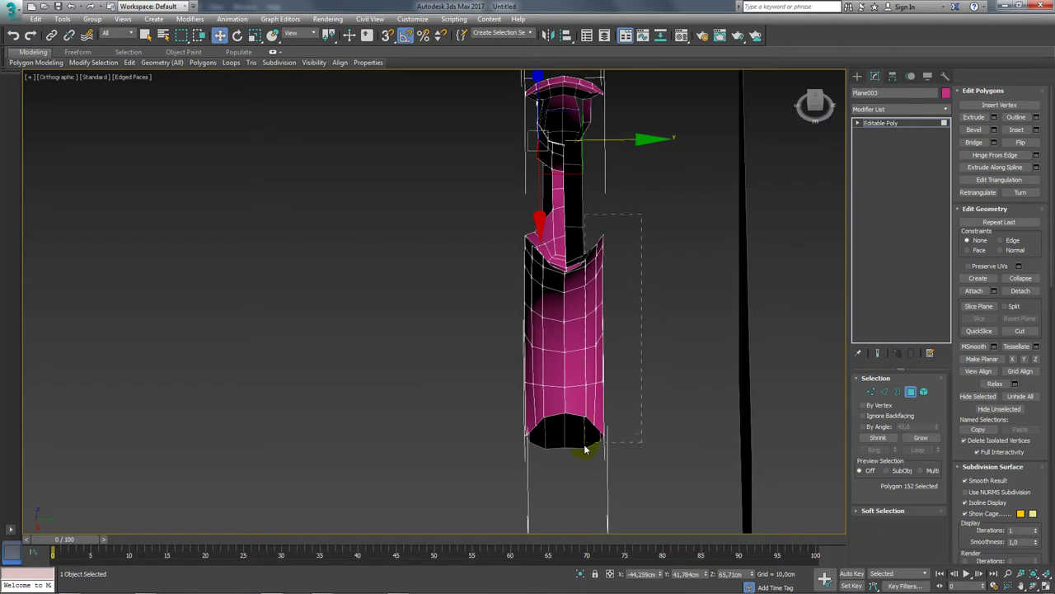
pyautogui.moveTo(580, 456); pyautogui.dragTo(591, 437)
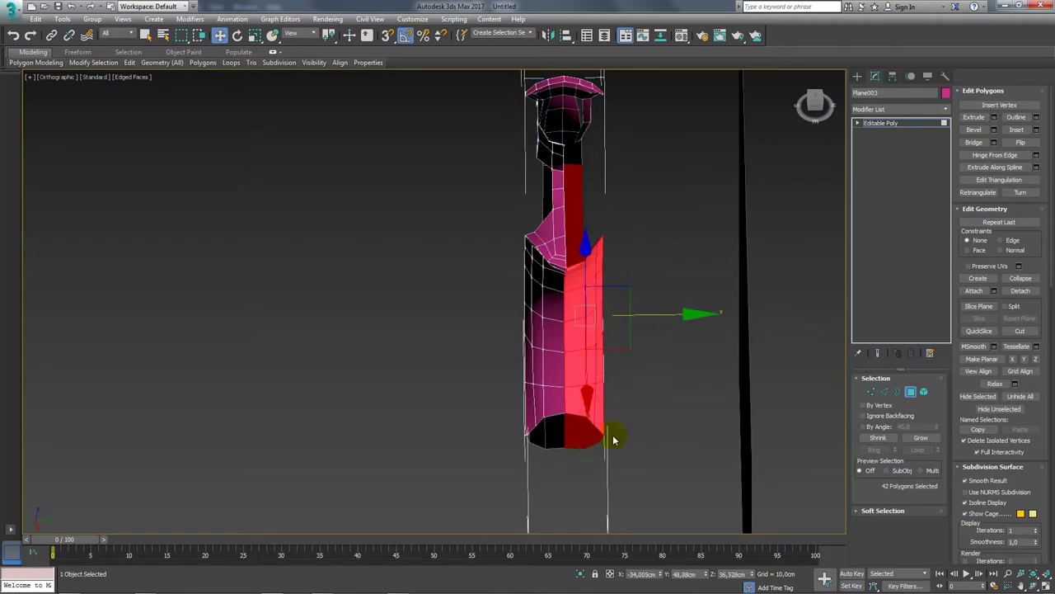
pyautogui.moveTo(577, 208); pyautogui.dragTo(584, 265, button='middle')
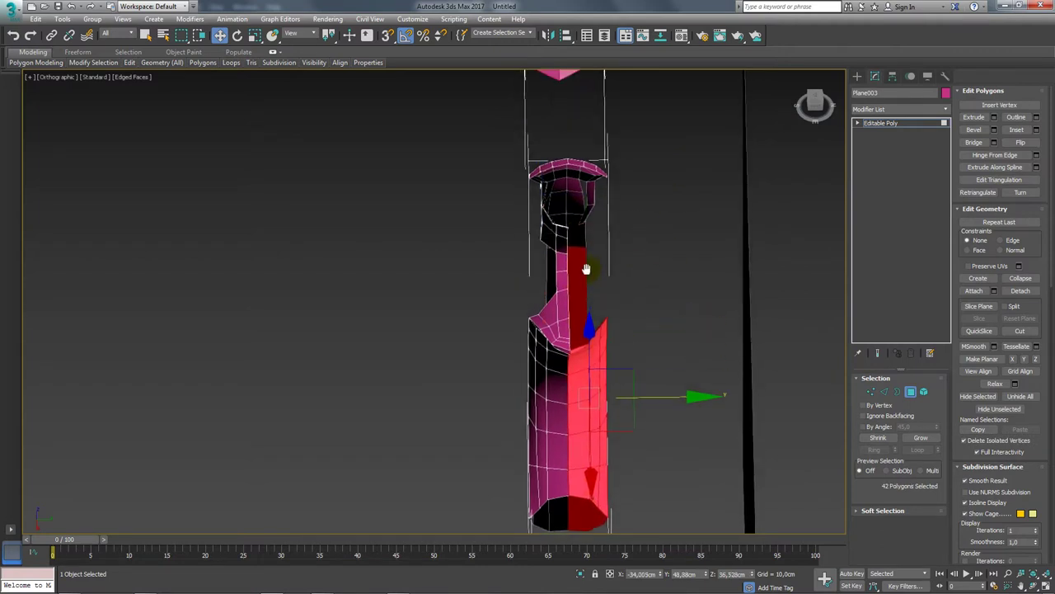
pyautogui.press('Delete')
# Step: Delete the extra faces near the grip's top and check the trimmed mesh
pyautogui.moveTo(592, 141); pyautogui.dragTo(583, 140)
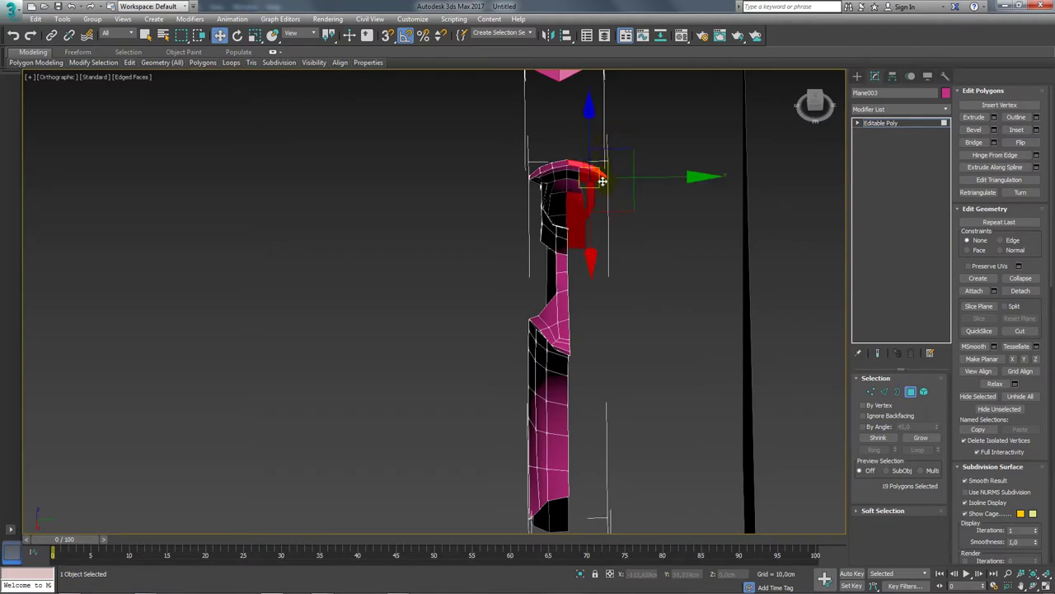
pyautogui.press('Delete')
pyautogui.moveTo(606, 242)
pyautogui.mouseDown(button='middle')
pyautogui.moveTo(550, 262)
pyautogui.moveTo(680, 233)
pyautogui.mouseUp(button='middle')
pyautogui.moveTo(545, 318)
pyautogui.keyDown('alt'); pyautogui.mouseDown(button='middle')
pyautogui.moveTo(481, 200)
pyautogui.moveTo(446, 253)
pyautogui.moveTo(405, 245)
pyautogui.mouseUp(button='middle'); pyautogui.keyUp('alt')
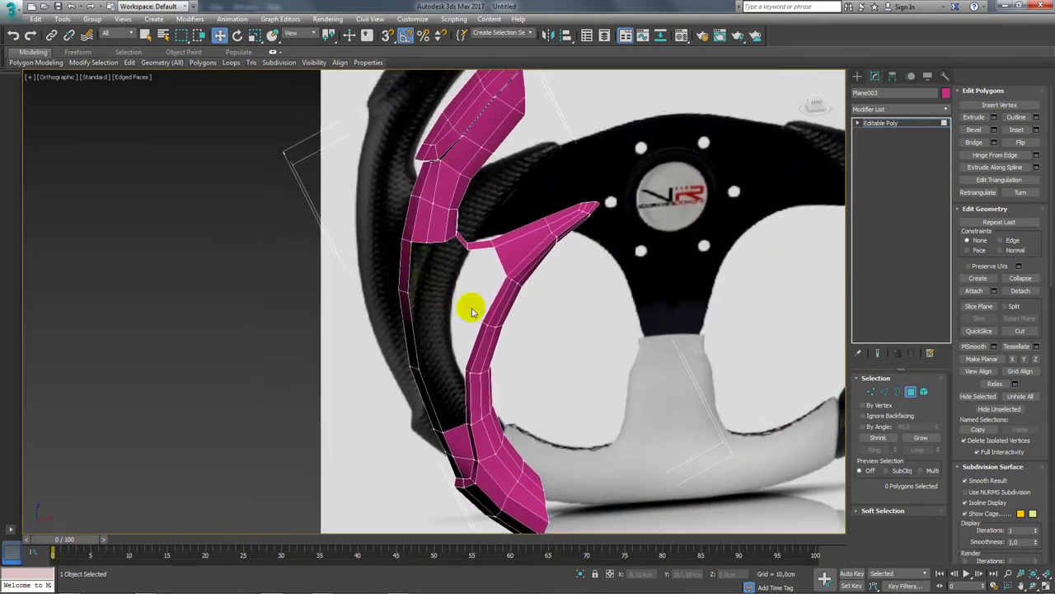
# Step: Bridge an edge on the grip's left strip to its matching right-strip edge with a new face
pyautogui.click(884, 392)
pyautogui.click(424, 238)
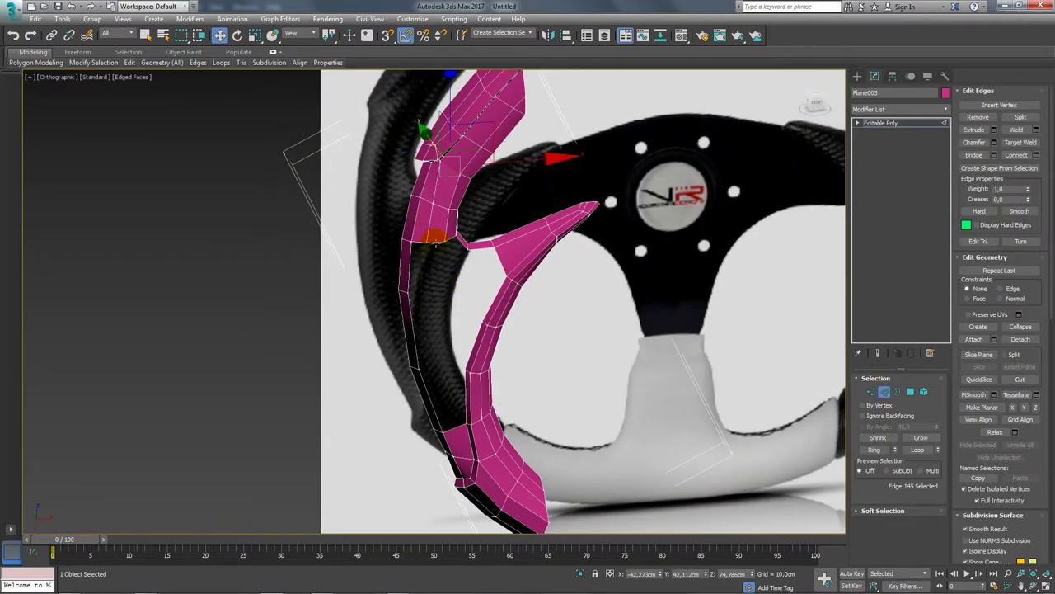
pyautogui.doubleClick(435, 239)
pyautogui.keyDown('alt'); pyautogui.moveTo(434, 239); pyautogui.dragTo(466, 318, button='middle'); pyautogui.keyUp('alt')
pyautogui.scroll(3, 467, 318)
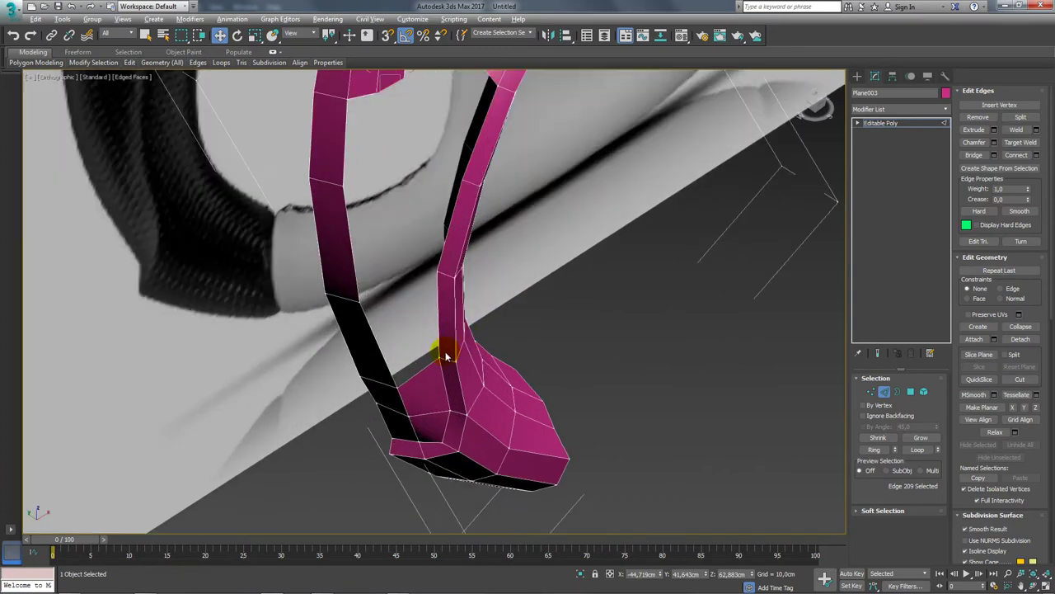
pyautogui.moveTo(445, 356)
pyautogui.keyDown('alt'); pyautogui.mouseDown(button='middle')
pyautogui.moveTo(419, 393)
pyautogui.moveTo(432, 360)
pyautogui.moveTo(435, 376)
pyautogui.moveTo(464, 274)
pyautogui.moveTo(483, 255)
pyautogui.moveTo(436, 313)
pyautogui.moveTo(436, 220)
pyautogui.moveTo(414, 317)
pyautogui.mouseUp(button='middle'); pyautogui.keyUp('alt')
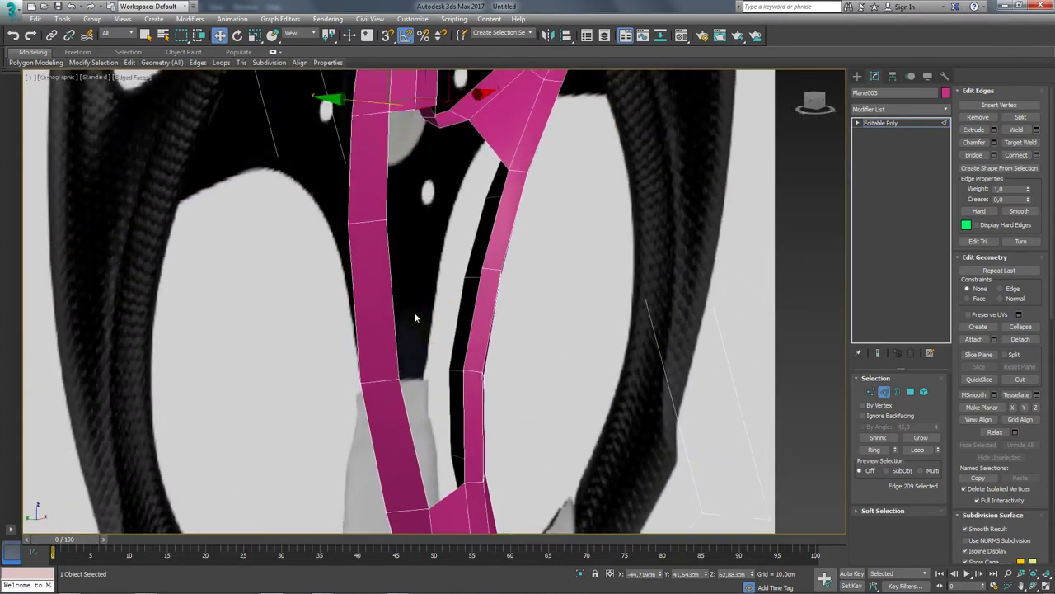
pyautogui.click(395, 308)
pyautogui.keyDown('ctrl'); pyautogui.click(470, 342); pyautogui.keyUp('ctrl')
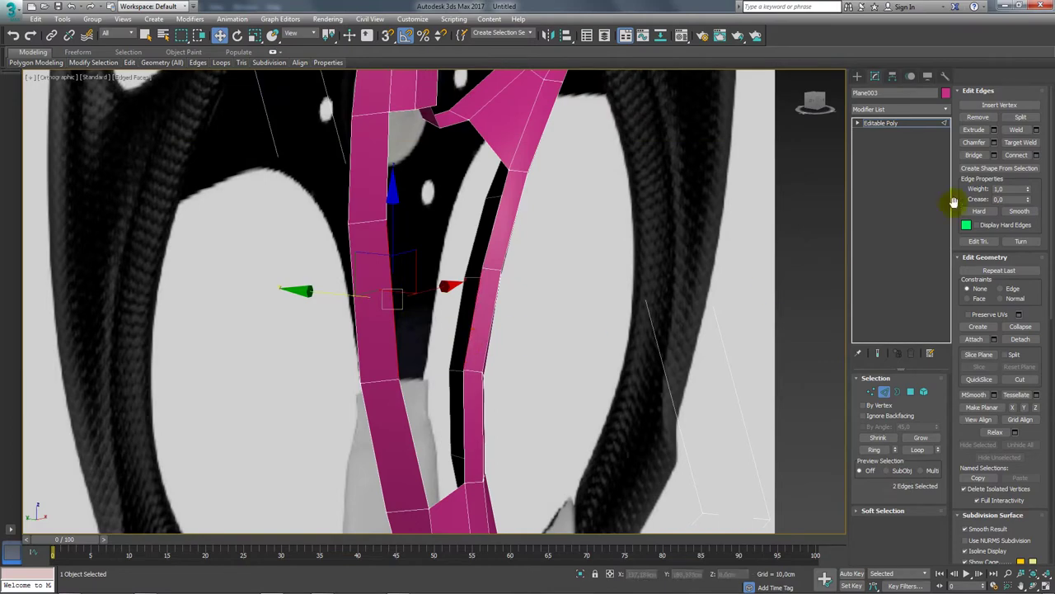
pyautogui.click(974, 155)
# Step: Nudge an edge of the new bridge face slightly up and to the right
pyautogui.keyDown('alt'); pyautogui.moveTo(423, 272); pyautogui.dragTo(440, 306, button='middle'); pyautogui.keyUp('alt')
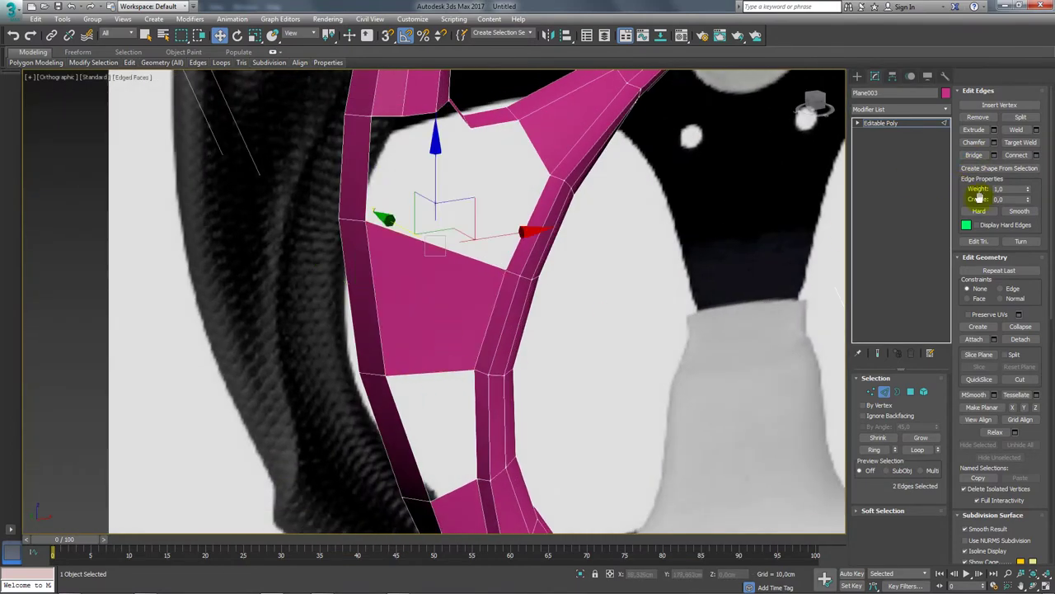
pyautogui.click(487, 236)
pyautogui.keyDown('alt'); pyautogui.moveTo(487, 236); pyautogui.dragTo(461, 286, button='middle'); pyautogui.keyUp('alt')
pyautogui.press('e')
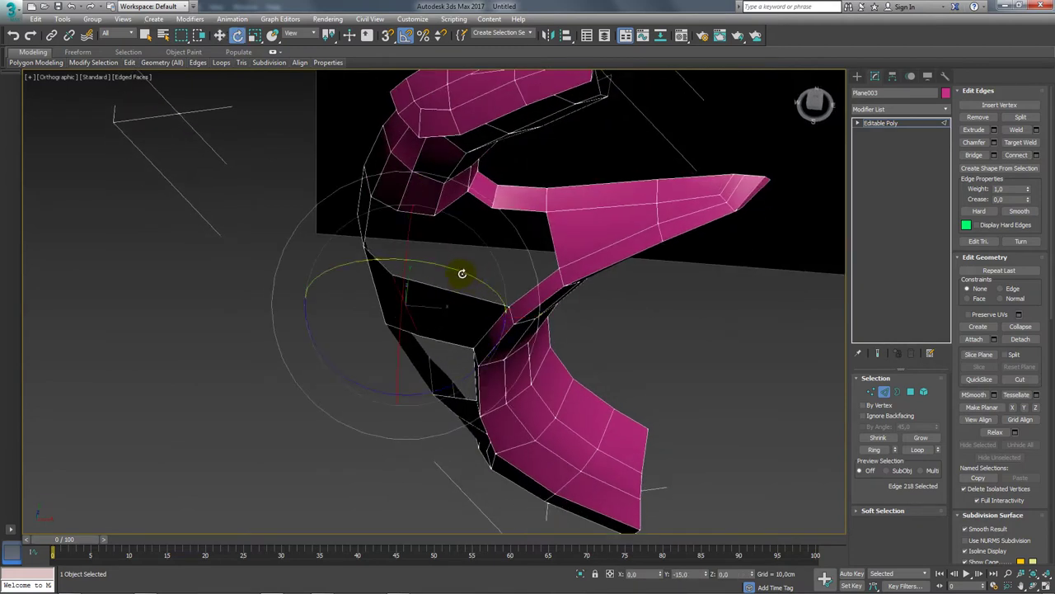
pyautogui.press('w')
pyautogui.moveTo(462, 309)
pyautogui.keyDown('alt'); pyautogui.mouseDown(button='middle')
pyautogui.moveTo(495, 266)
pyautogui.moveTo(486, 310)
pyautogui.mouseUp(button='middle'); pyautogui.keyUp('alt')
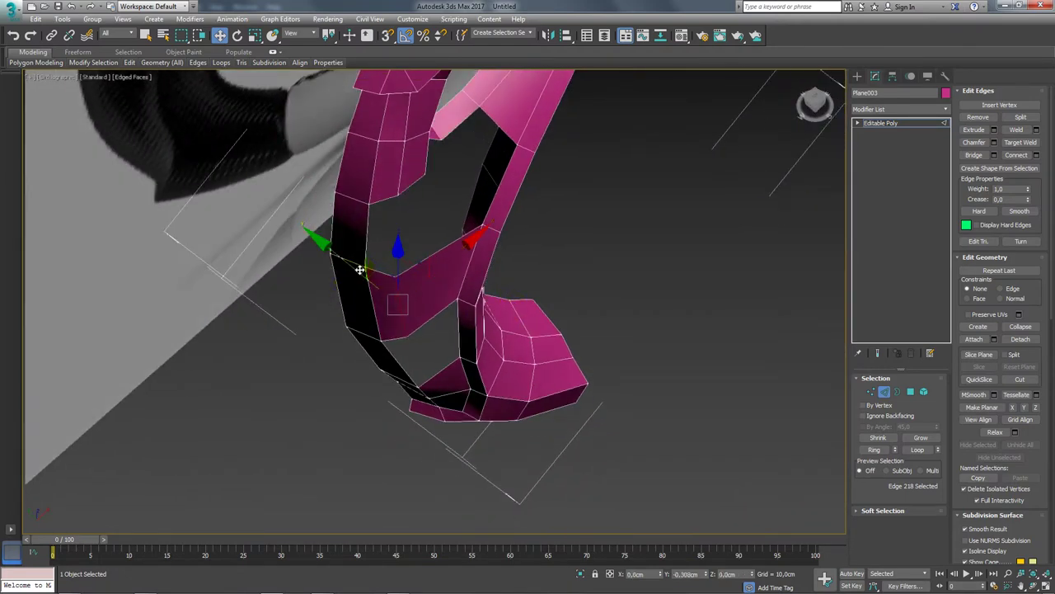
pyautogui.keyDown('alt'); pyautogui.moveTo(359, 270); pyautogui.dragTo(471, 280, button='middle'); pyautogui.keyUp('alt')
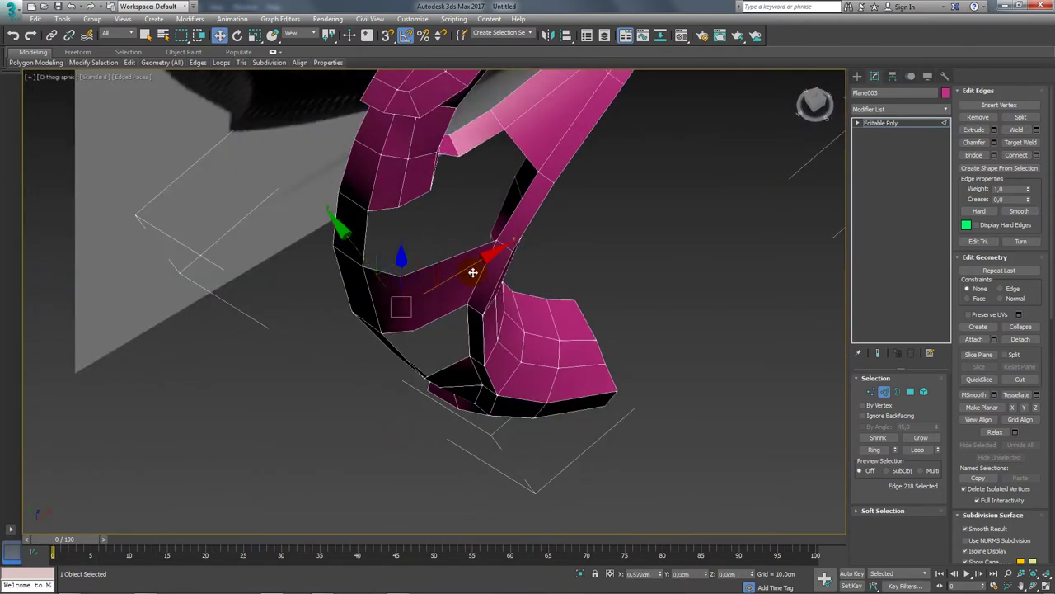
pyautogui.moveTo(393, 281); pyautogui.dragTo(366, 184)
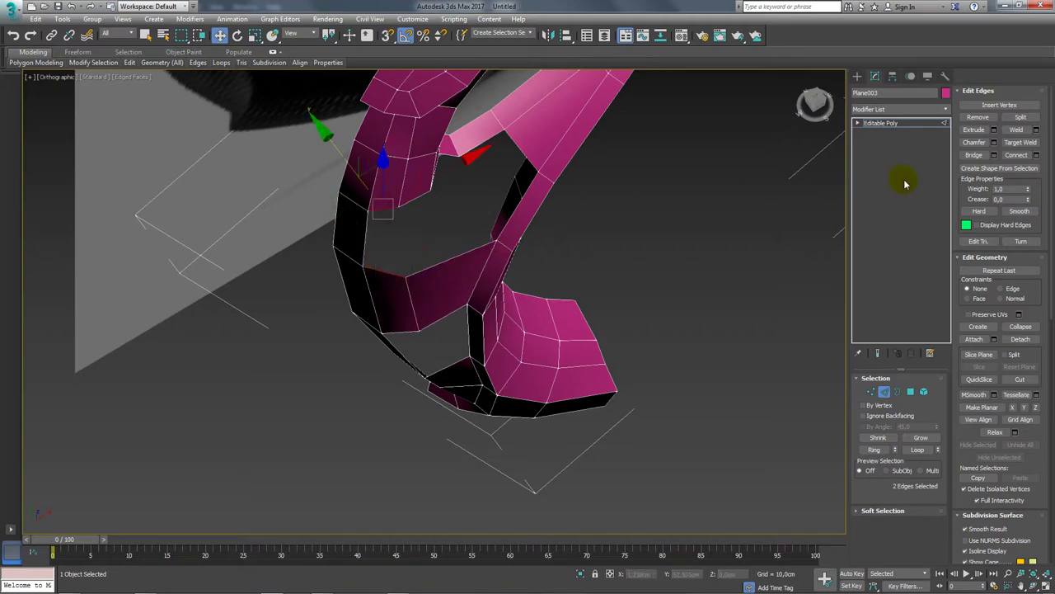
# Step: Bridge the remaining gap between the selected edges and select another grip edge
pyautogui.click(979, 159)
pyautogui.keyDown('alt'); pyautogui.moveTo(459, 299); pyautogui.dragTo(363, 396, button='middle'); pyautogui.keyUp('alt')
pyautogui.scroll(3, 406, 316)
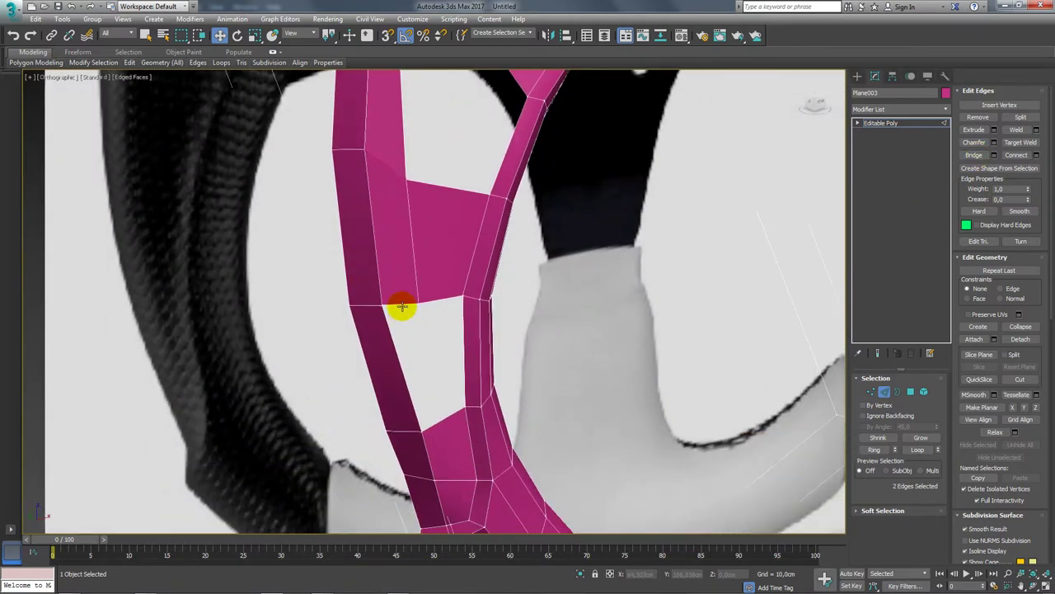
pyautogui.click(402, 307)
pyautogui.moveTo(434, 422)
pyautogui.keyDown('alt'); pyautogui.mouseDown(button='middle')
pyautogui.moveTo(471, 405)
pyautogui.moveTo(473, 314)
pyautogui.moveTo(736, 359)
pyautogui.mouseUp(button='middle'); pyautogui.keyUp('alt')
# Step: Cut a new edge across the grip's lower face from one edge to the opposite edge
pyautogui.click(872, 390)
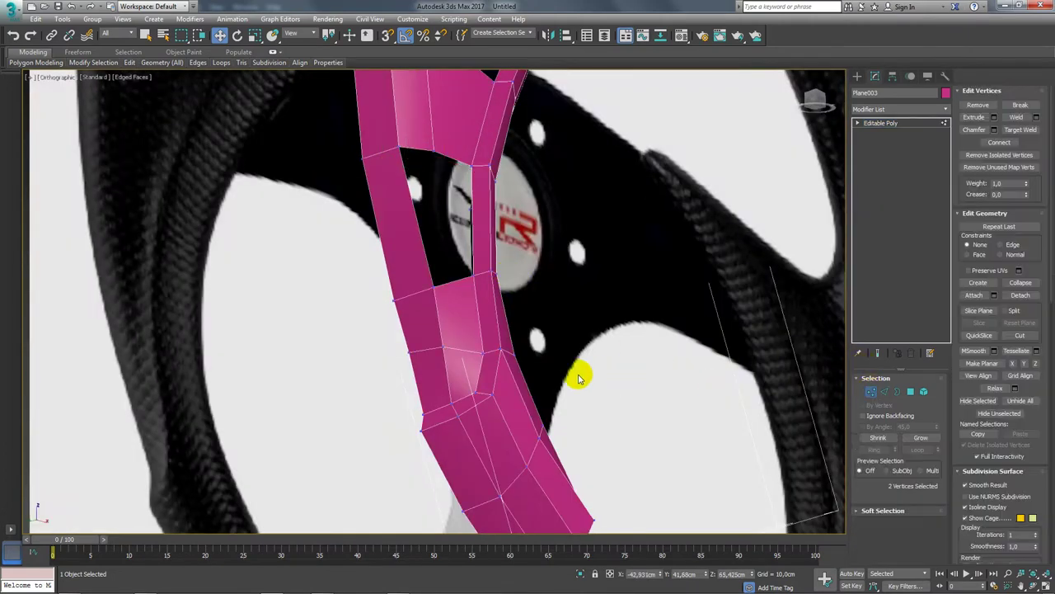
pyautogui.keyDown('alt'); pyautogui.moveTo(577, 371); pyautogui.dragTo(478, 360, button='middle'); pyautogui.keyUp('alt')
pyautogui.rightClick(476, 356)
pyautogui.click(463, 256)
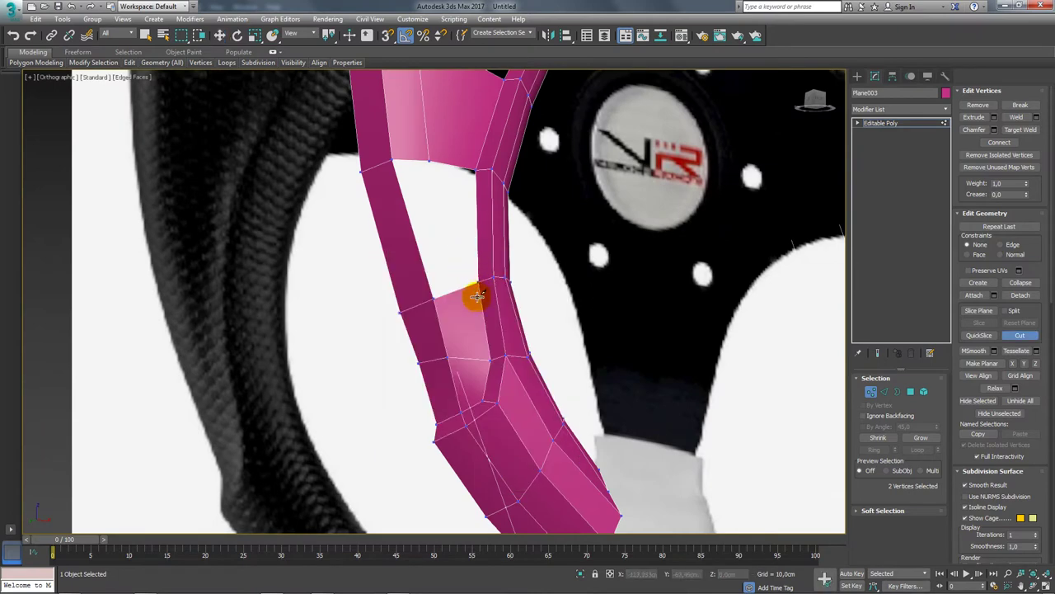
pyautogui.click(457, 290)
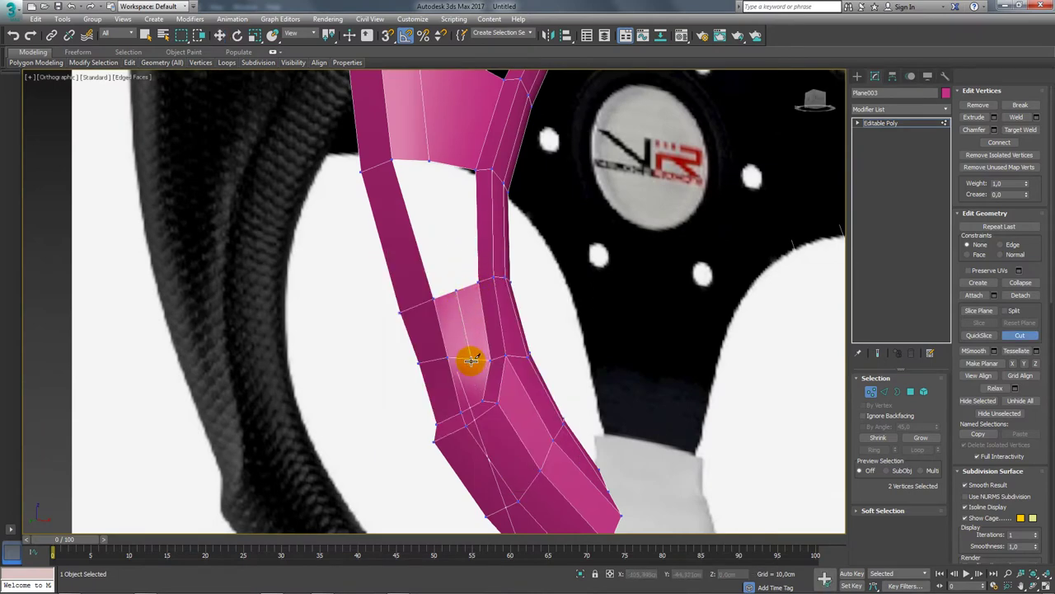
pyautogui.click(471, 360)
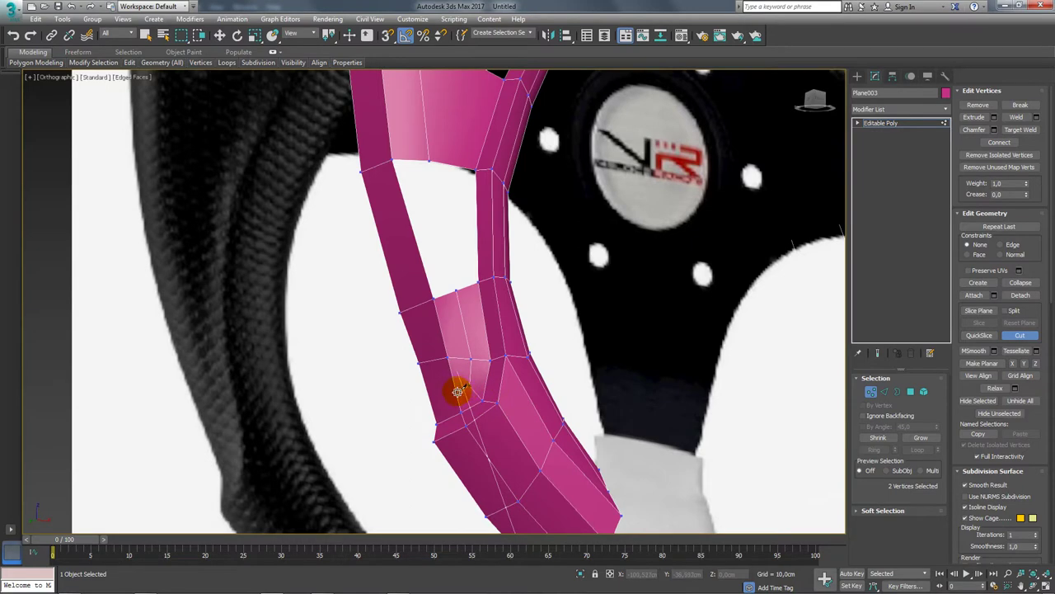
pyautogui.rightClick(470, 381)
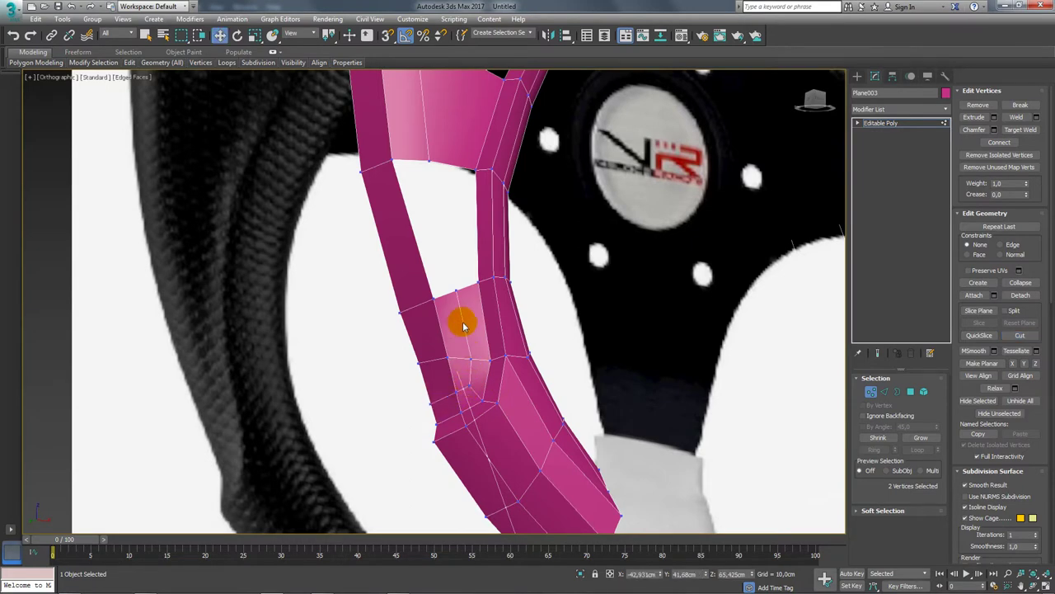
pyautogui.rightClick(458, 317)
pyautogui.click(895, 397)
# Step: Bridge the opening's top and middle edges to fill it with faces
pyautogui.click(883, 393)
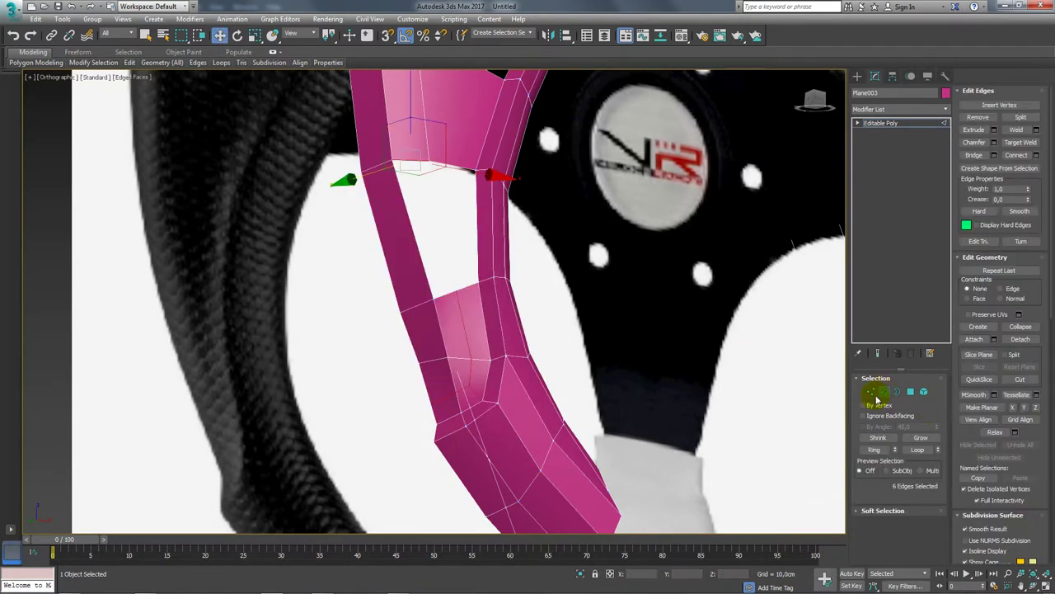
pyautogui.click(445, 295)
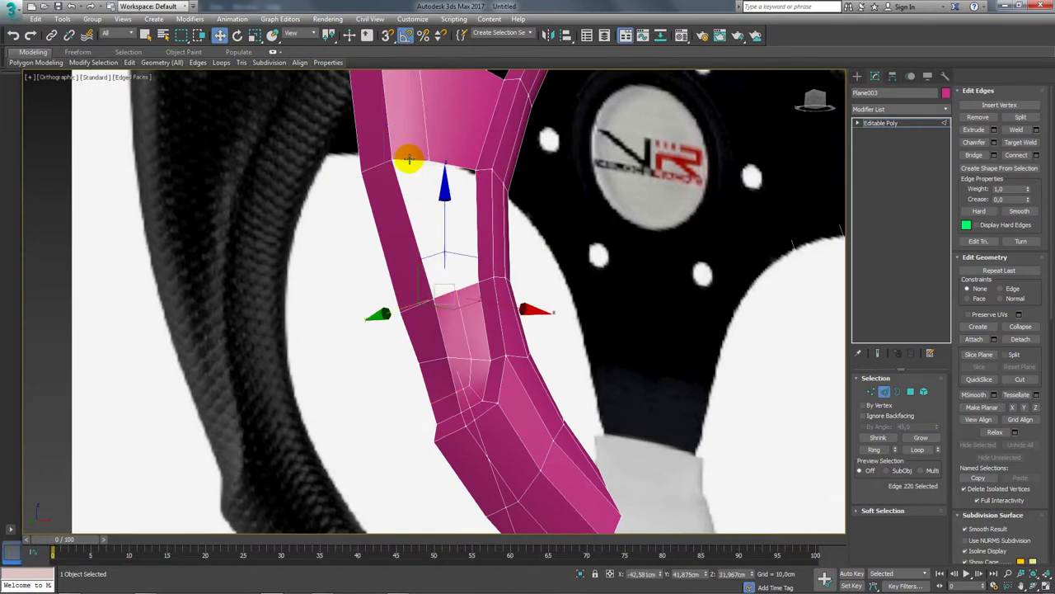
pyautogui.click(455, 171)
pyautogui.scroll(2, 460, 173)
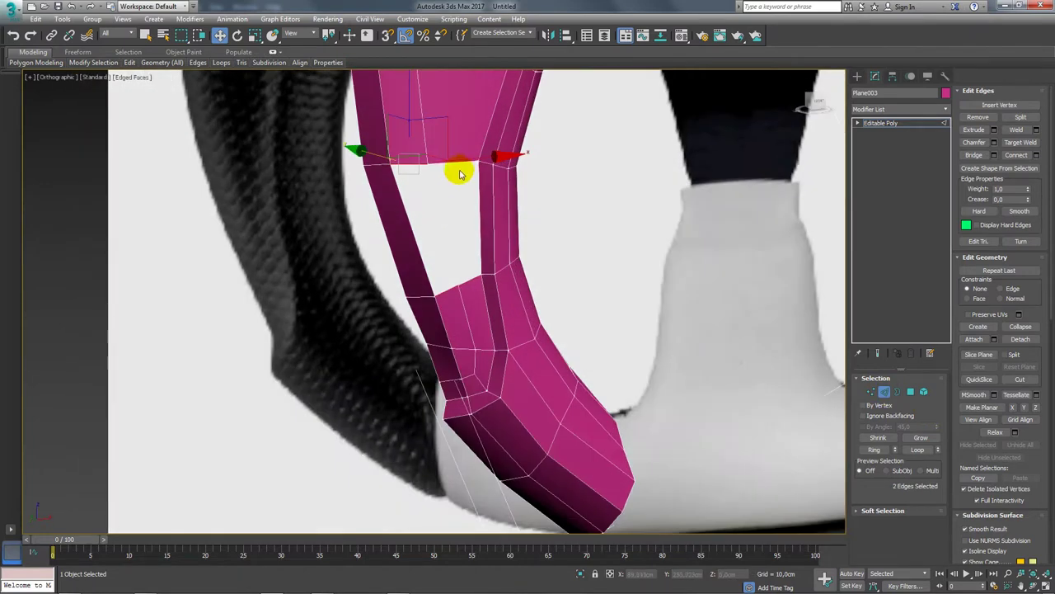
pyautogui.keyDown('ctrl'); pyautogui.click(472, 273); pyautogui.keyUp('ctrl')
pyautogui.click(989, 157)
pyautogui.moveTo(530, 219)
pyautogui.keyDown('alt'); pyautogui.mouseDown(button='middle')
pyautogui.moveTo(497, 247)
pyautogui.moveTo(537, 201)
pyautogui.moveTo(543, 443)
pyautogui.moveTo(490, 357)
pyautogui.mouseUp(button='middle'); pyautogui.keyUp('alt')
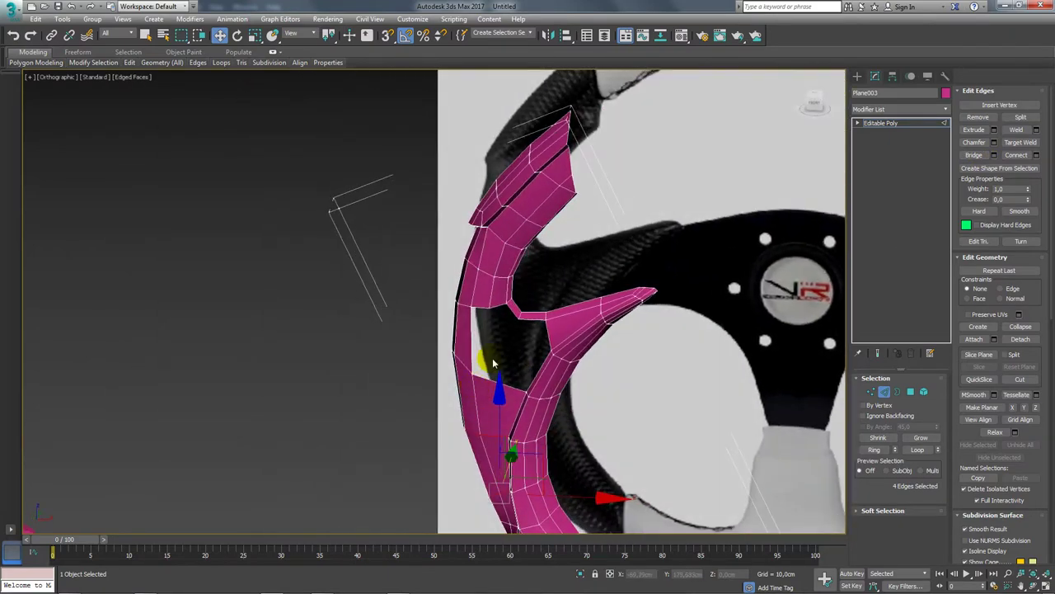
pyautogui.scroll(3, 518, 342)
pyautogui.scroll(2, 551, 303)
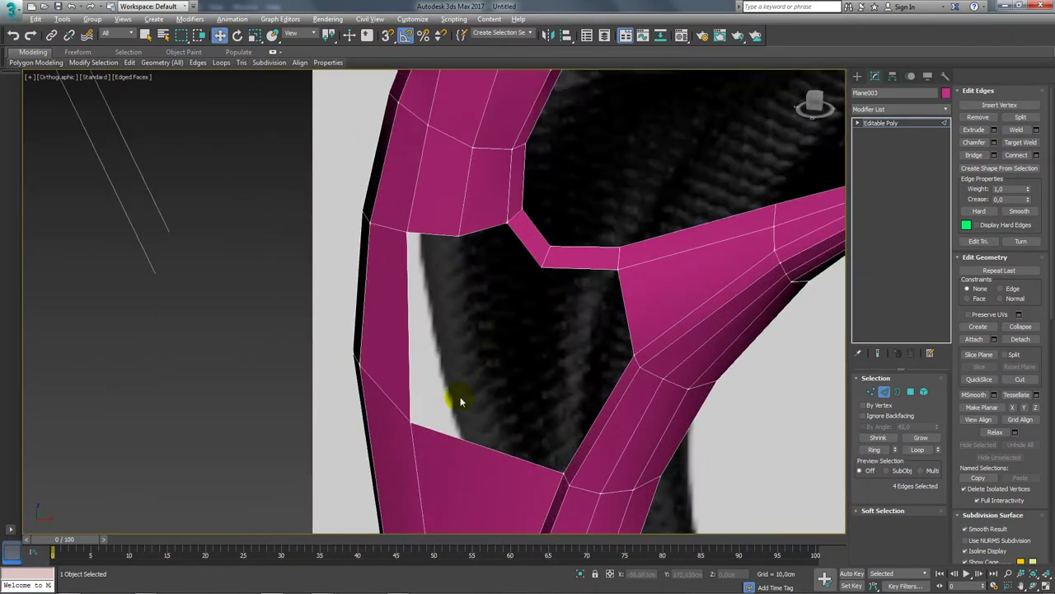
pyautogui.moveTo(461, 402)
pyautogui.keyDown('alt'); pyautogui.mouseDown(button='middle')
pyautogui.moveTo(471, 408)
pyautogui.moveTo(437, 403)
pyautogui.moveTo(438, 377)
pyautogui.moveTo(485, 369)
pyautogui.moveTo(497, 401)
pyautogui.moveTo(453, 379)
pyautogui.mouseUp(button='middle'); pyautogui.keyUp('alt')
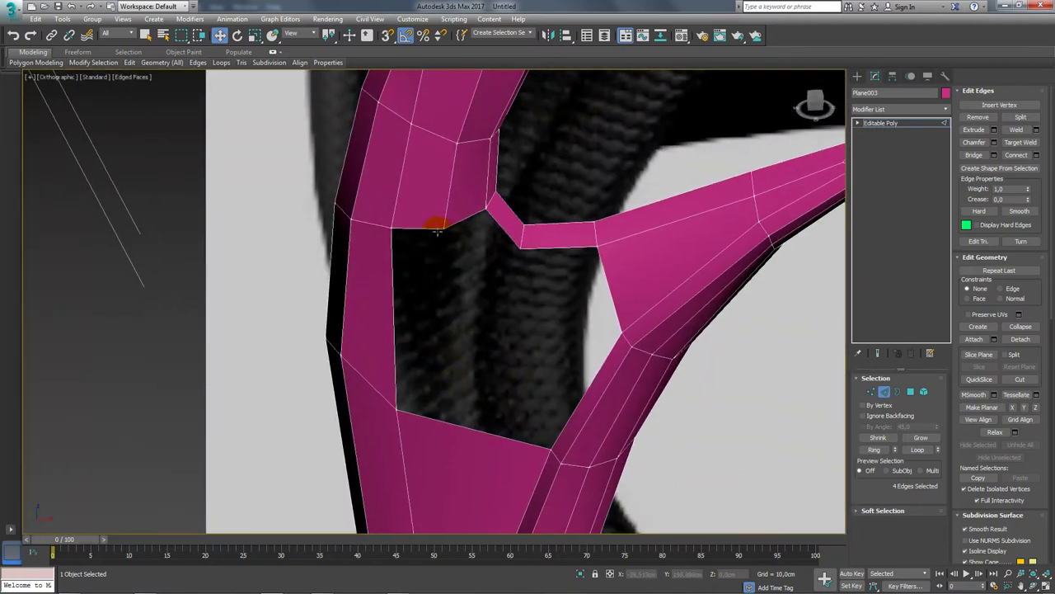
# Step: Select two edges along the top of the opening
pyautogui.click(433, 230)
pyautogui.keyDown('ctrl'); pyautogui.click(455, 221); pyautogui.keyUp('ctrl')
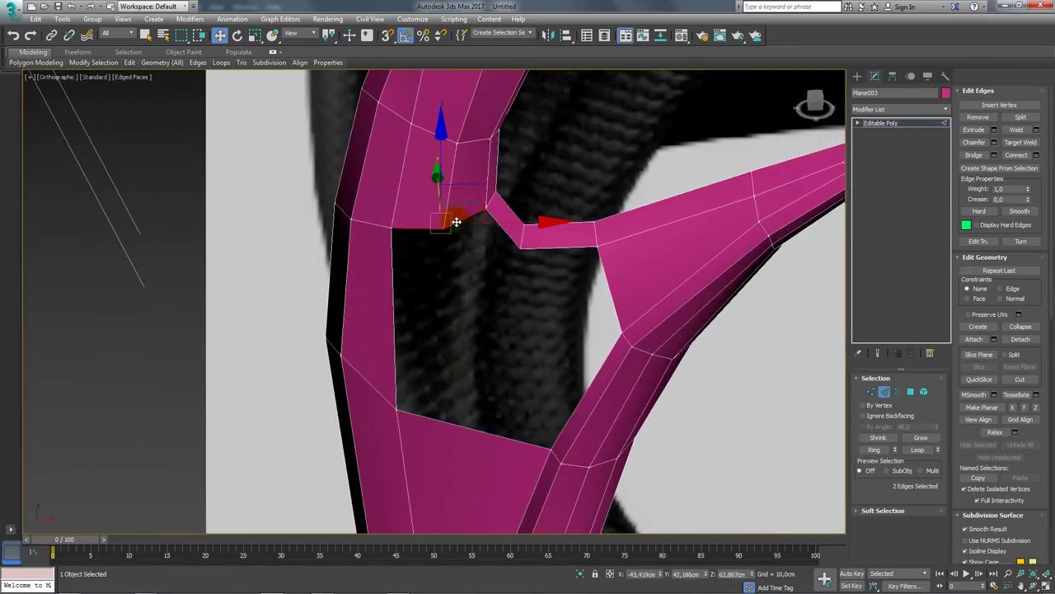
pyautogui.keyDown('alt'); pyautogui.moveTo(454, 219); pyautogui.dragTo(489, 231, button='middle'); pyautogui.keyUp('alt')
# Step: In Front view, extrude a new strip from the selected edges downward and nudge it down-left
pyautogui.press('f')
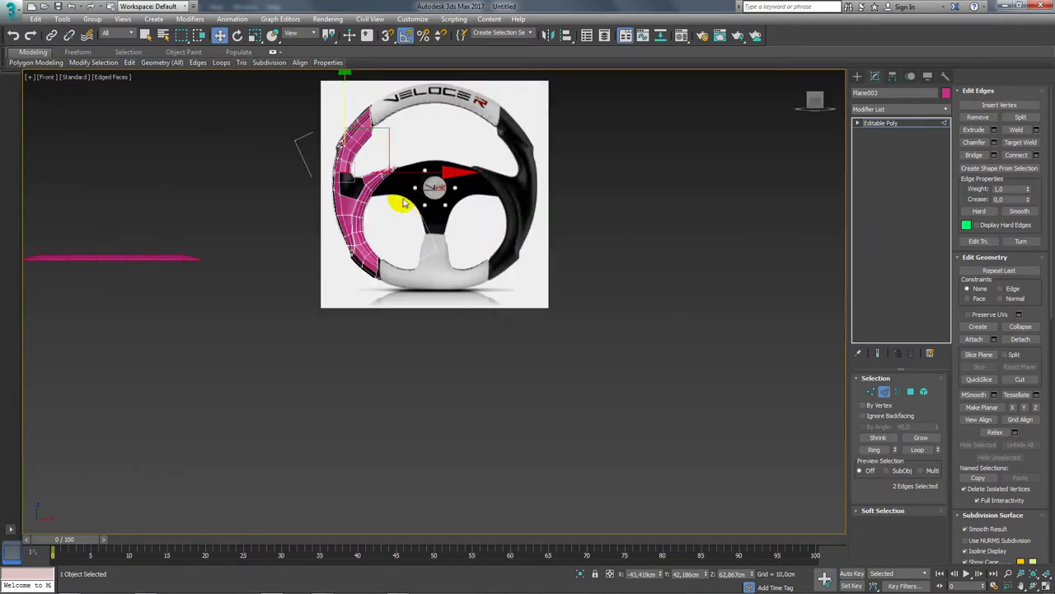
pyautogui.scroll(3, 396, 170)
pyautogui.scroll(3, 343, 207)
pyautogui.scroll(3, 412, 170)
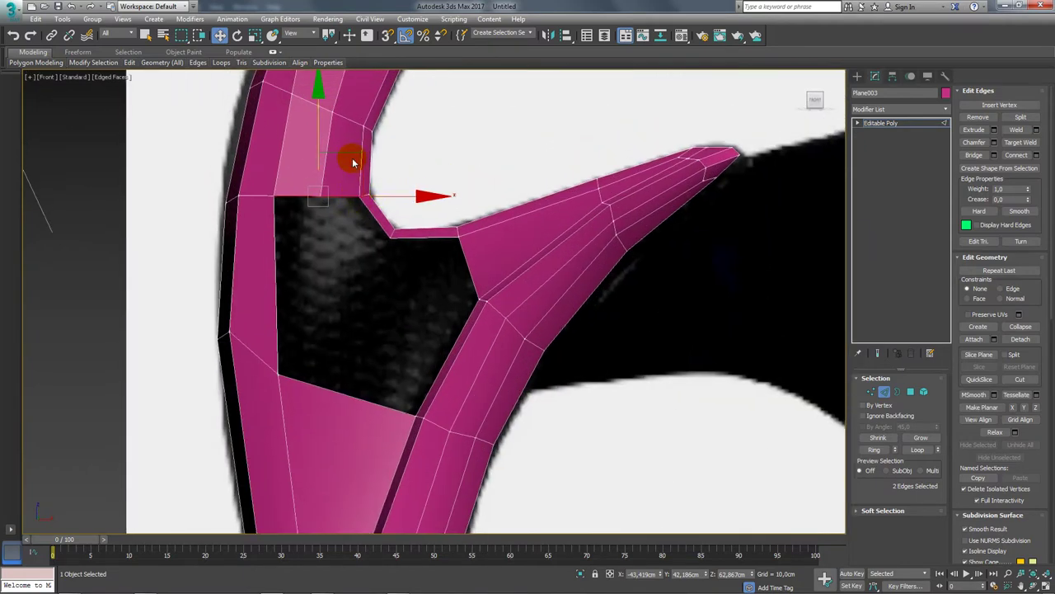
pyautogui.moveTo(350, 163)
pyautogui.keyDown('shift'); pyautogui.mouseDown()
pyautogui.moveTo(369, 242)
pyautogui.moveTo(407, 215)
pyautogui.moveTo(394, 254)
pyautogui.moveTo(350, 241)
pyautogui.mouseUp(); pyautogui.keyUp('shift')
pyautogui.press('e')
pyautogui.press('r')
pyautogui.moveTo(351, 235)
pyautogui.keyDown('alt'); pyautogui.mouseDown(button='middle')
pyautogui.moveTo(365, 288)
pyautogui.moveTo(347, 306)
pyautogui.moveTo(377, 278)
pyautogui.mouseUp(button='middle'); pyautogui.keyUp('alt')
pyautogui.press('w')
pyautogui.moveTo(377, 247); pyautogui.dragTo(369, 255)
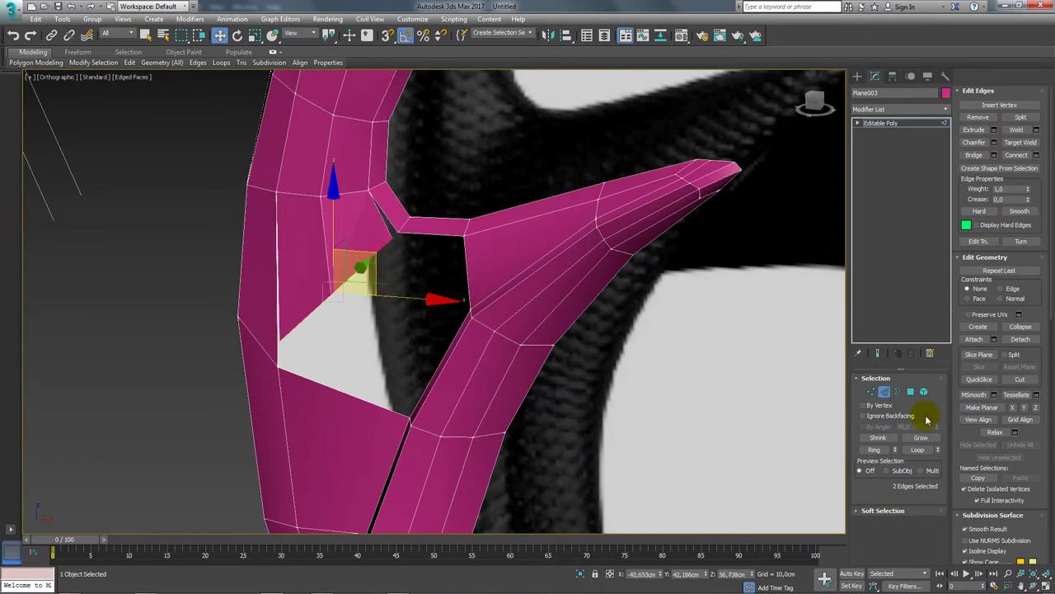
# Step: Target Weld the new strip's corner vertex onto the neighbouring vertex
pyautogui.click(874, 396)
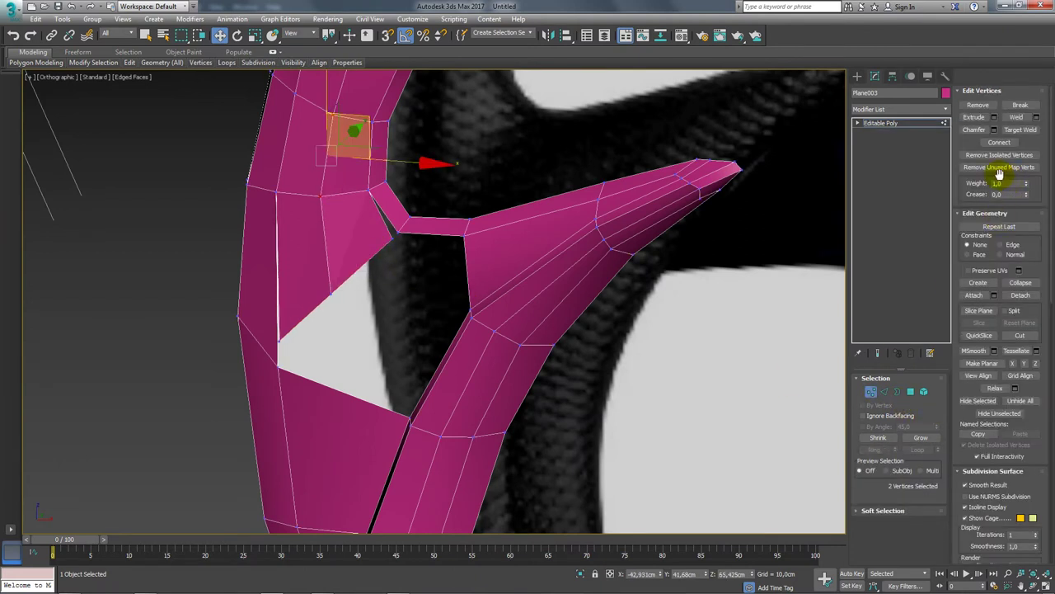
pyautogui.click(1022, 130)
pyautogui.click(395, 231)
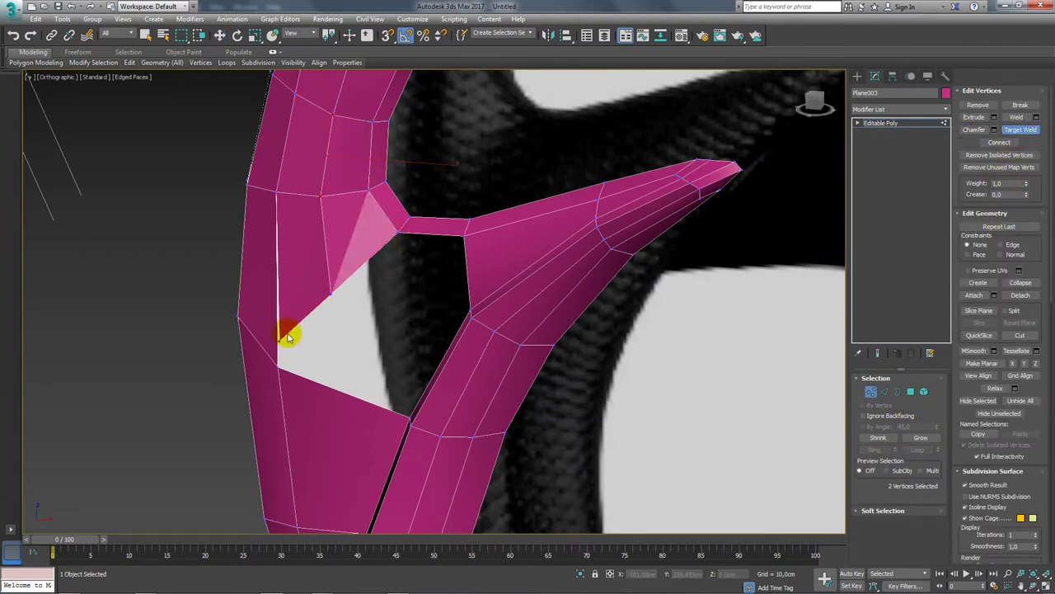
pyautogui.rightClick(278, 364)
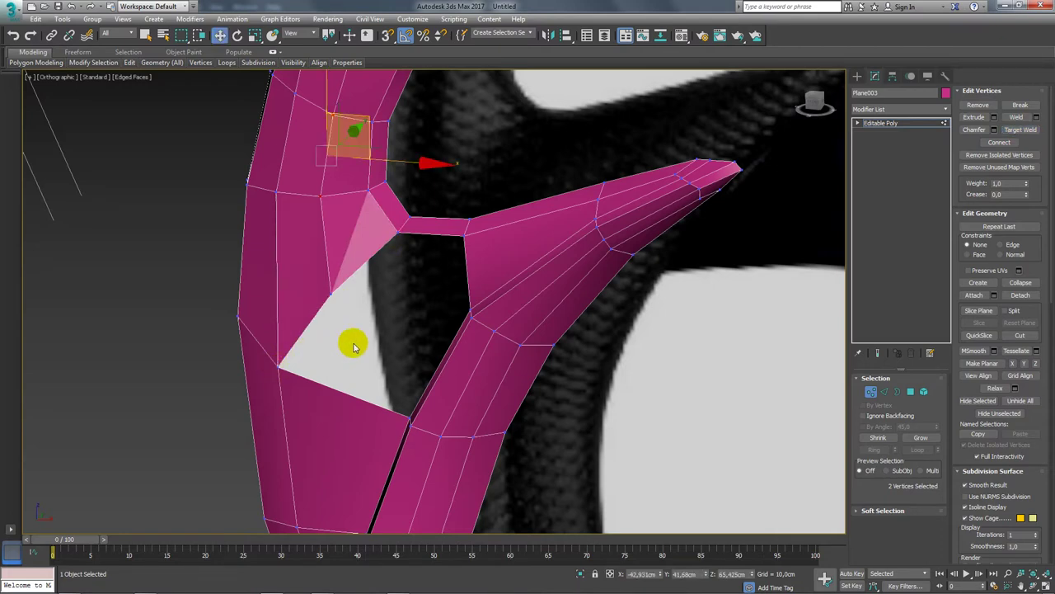
pyautogui.keyDown('alt'); pyautogui.moveTo(354, 342); pyautogui.dragTo(733, 313, button='middle'); pyautogui.keyUp('alt')
# Step: Bridge the two leftover edge gaps between the grip and spoke, then exit sub-object mode
pyautogui.click(884, 392)
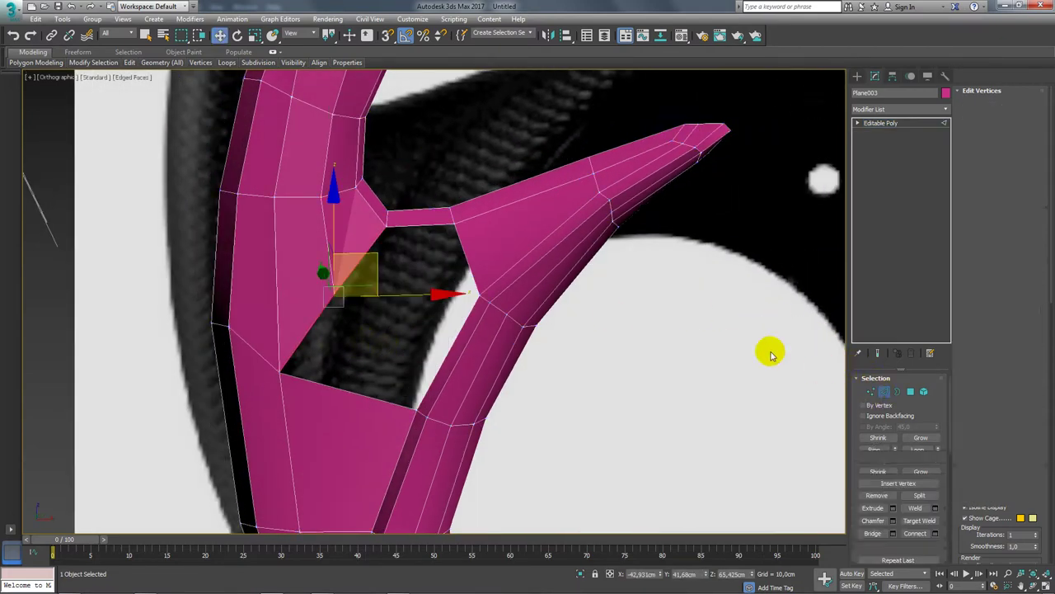
pyautogui.click(469, 265)
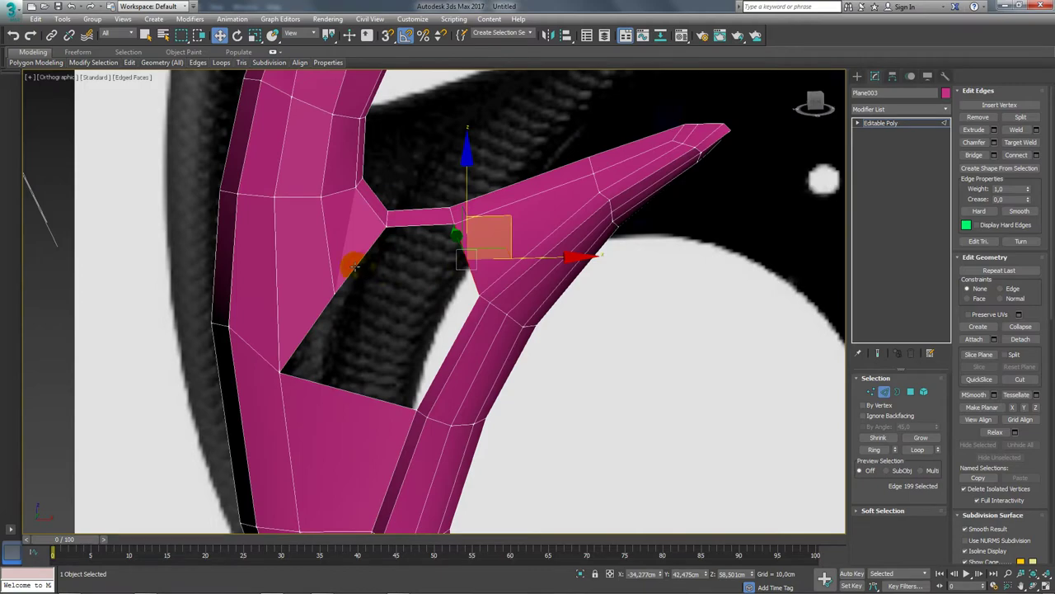
pyautogui.keyDown('ctrl'); pyautogui.click(353, 266); pyautogui.keyUp('ctrl')
pyautogui.click(974, 155)
pyautogui.moveTo(452, 236)
pyautogui.keyDown('alt'); pyautogui.mouseDown(button='middle')
pyautogui.moveTo(426, 280)
pyautogui.moveTo(440, 247)
pyautogui.mouseUp(button='middle'); pyautogui.keyUp('alt')
pyautogui.click(447, 353)
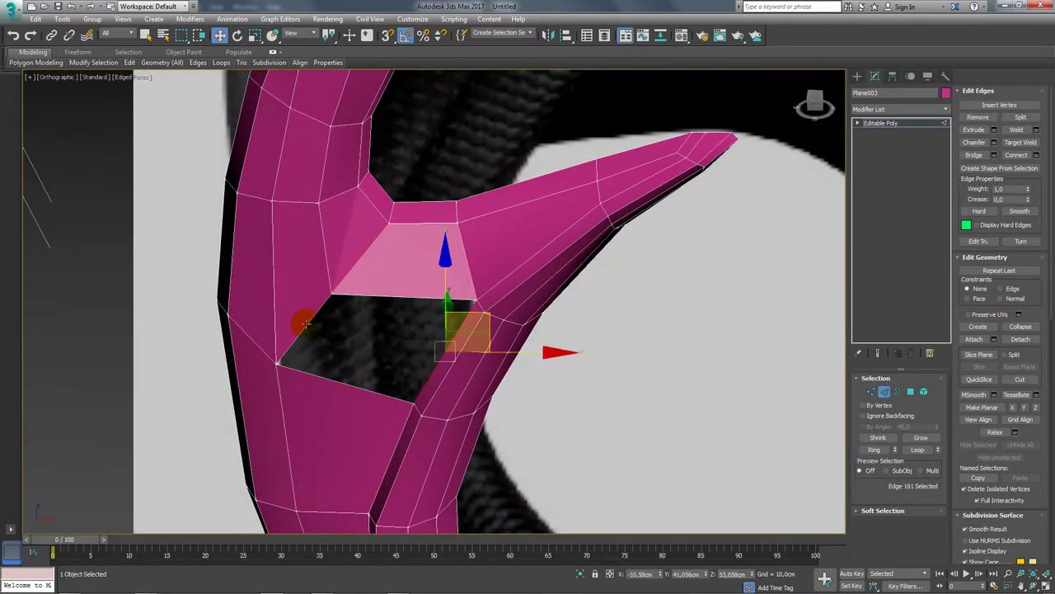
pyautogui.keyDown('ctrl'); pyautogui.click(305, 324); pyautogui.keyUp('ctrl')
pyautogui.click(974, 156)
pyautogui.scroll(-6, 448, 302)
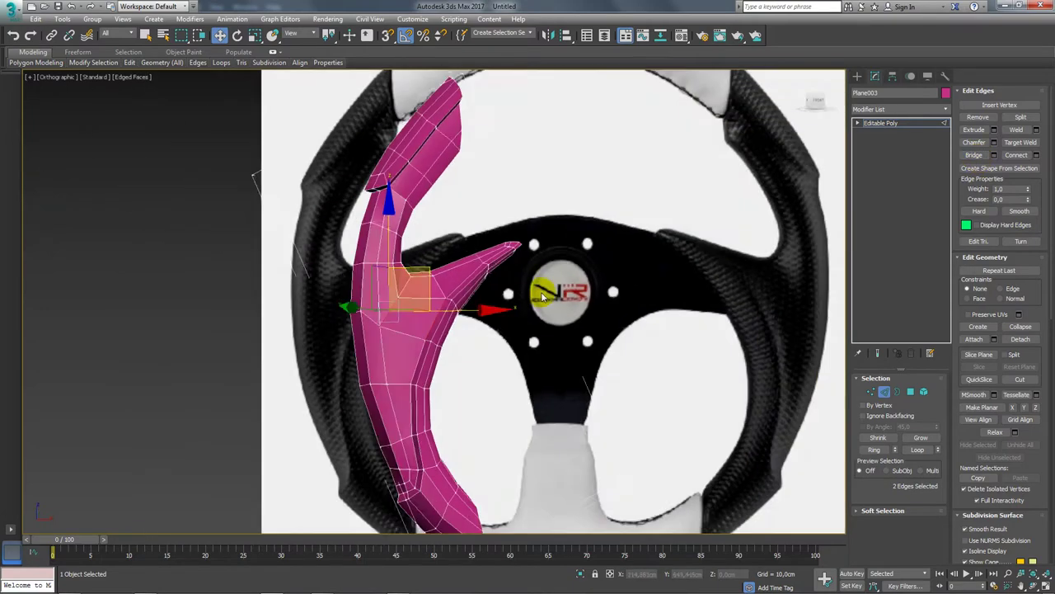
pyautogui.press('2')
pyautogui.keyDown('alt'); pyautogui.moveTo(680, 198); pyautogui.dragTo(547, 267, button='middle'); pyautogui.keyUp('alt')
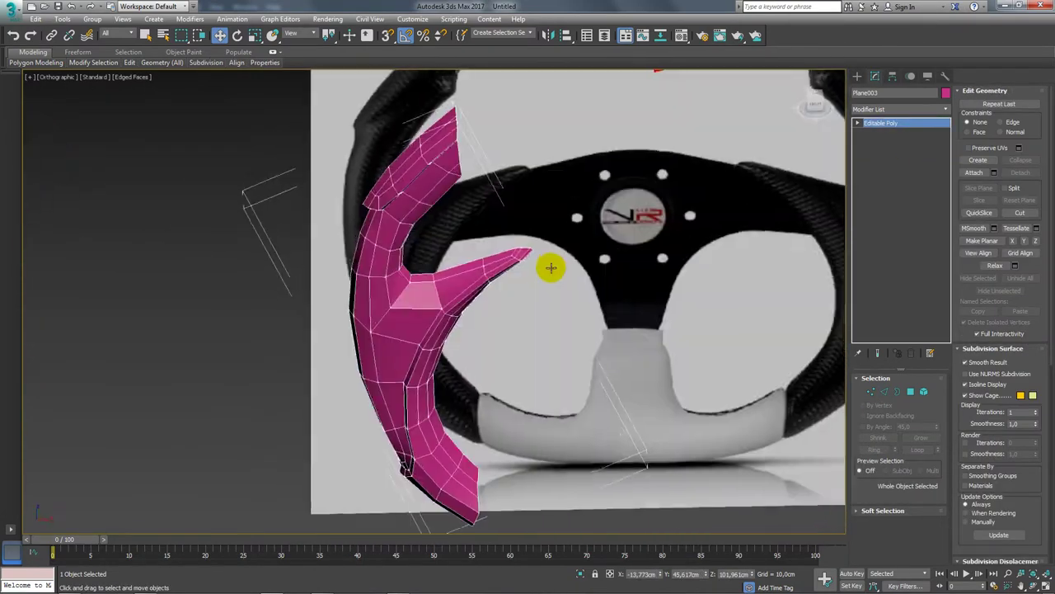
# Step: Add a Symmetry modifier to the pink grip object Plane003
pyautogui.click(897, 124)
pyautogui.scroll(3, 377, 176)
pyautogui.scroll(3, 394, 189)
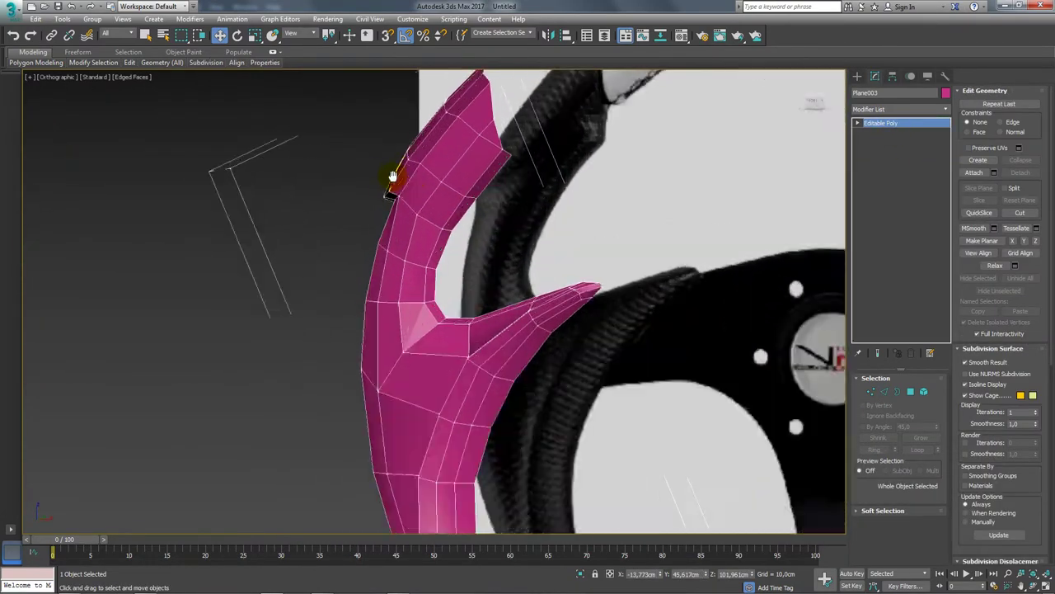
pyautogui.scroll(3, 405, 217)
pyautogui.moveTo(405, 217)
pyautogui.keyDown('alt'); pyautogui.mouseDown(button='middle')
pyautogui.moveTo(487, 215)
pyautogui.moveTo(536, 198)
pyautogui.mouseUp(button='middle'); pyautogui.keyUp('alt')
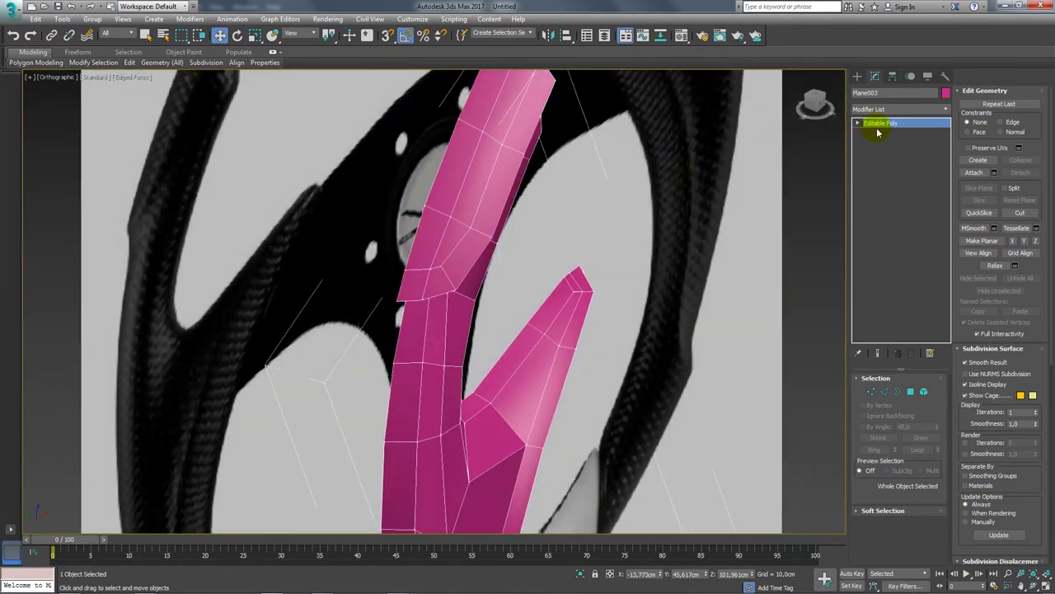
pyautogui.click(946, 112)
pyautogui.moveTo(942, 141); pyautogui.dragTo(944, 387)
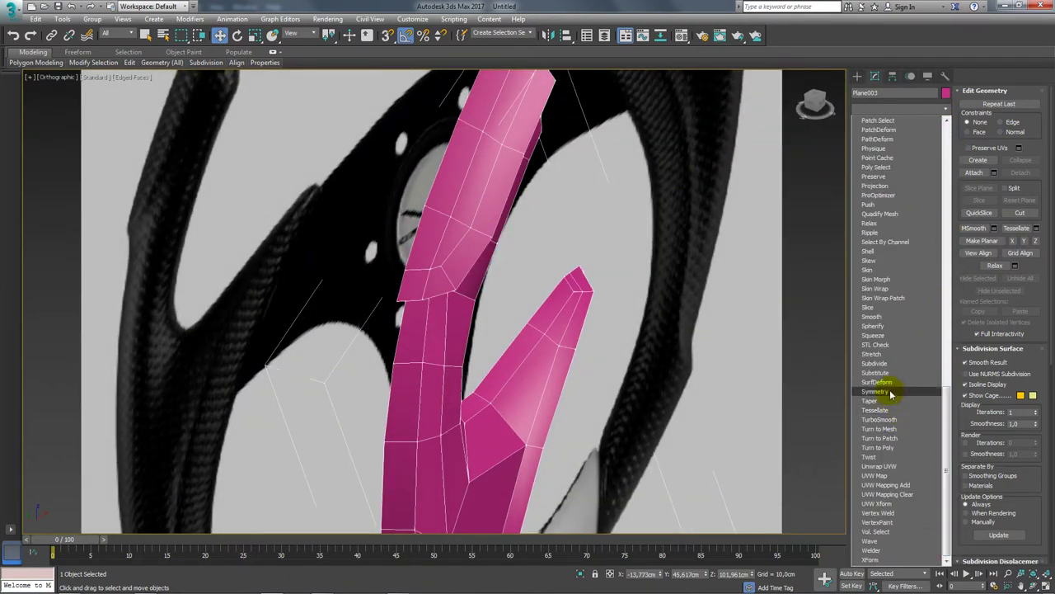
pyautogui.click(875, 390)
# Step: Keep Mirror Axis X, enable Flip, and zoom in on the mirrored grip
pyautogui.click(899, 412)
pyautogui.click(872, 434)
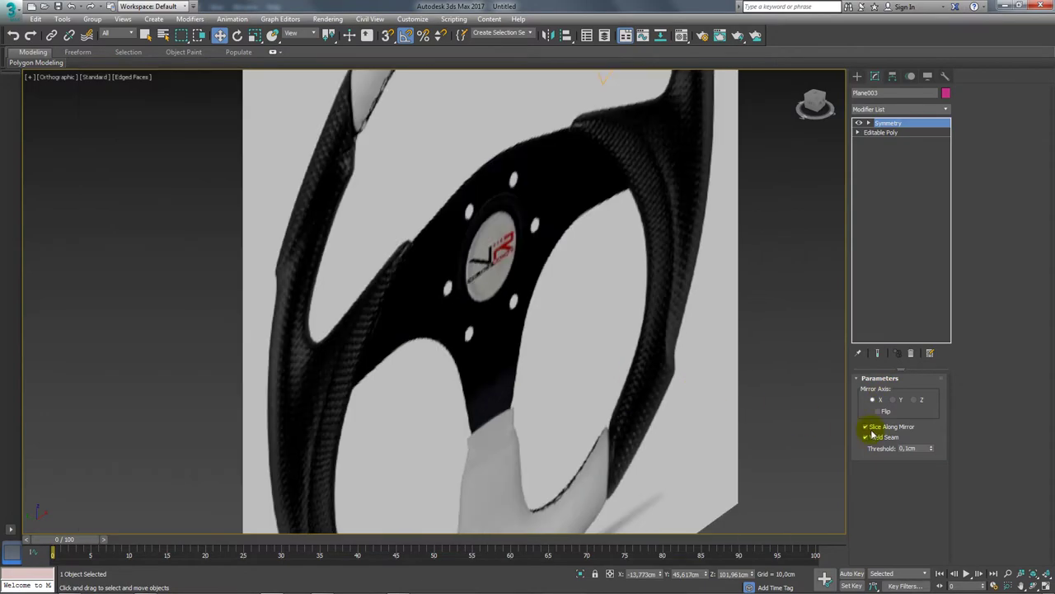
pyautogui.click(880, 411)
pyautogui.scroll(-3, 495, 377)
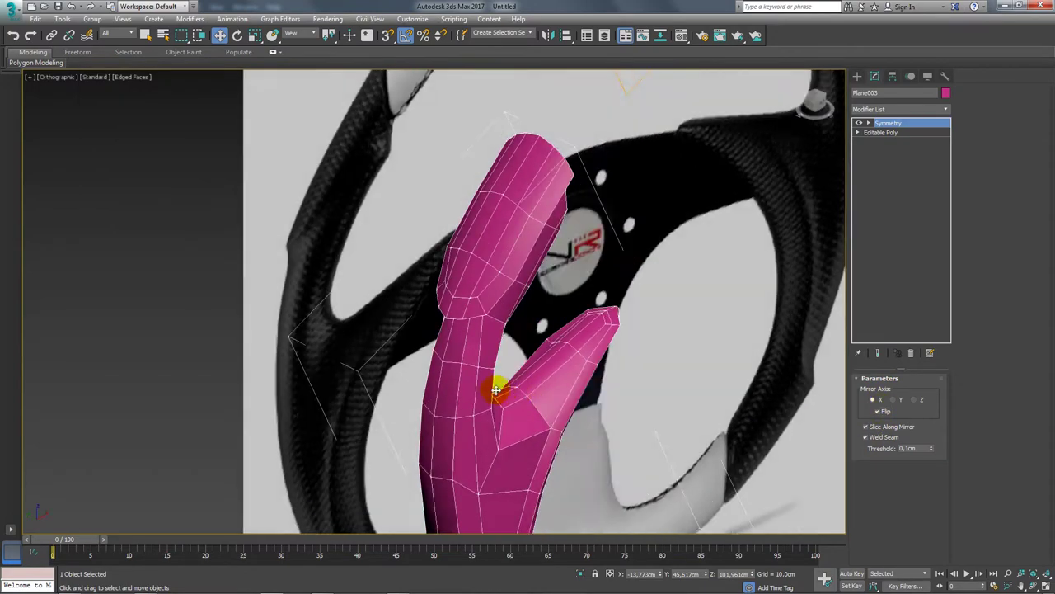
pyautogui.scroll(-3, 506, 302)
pyautogui.moveTo(506, 302)
pyautogui.keyDown('alt'); pyautogui.mouseDown(button='middle')
pyautogui.moveTo(578, 328)
pyautogui.moveTo(503, 247)
pyautogui.mouseUp(button='middle'); pyautogui.keyUp('alt')
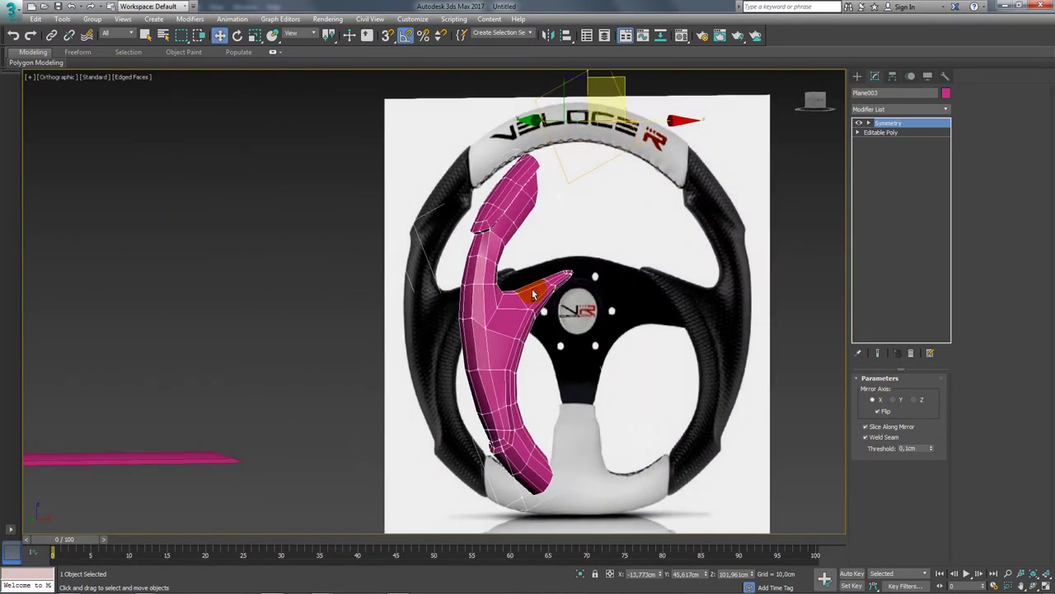
pyautogui.scroll(3, 503, 247)
pyautogui.scroll(3, 526, 167)
pyautogui.moveTo(537, 165)
pyautogui.keyDown('alt'); pyautogui.mouseDown(button='middle')
pyautogui.moveTo(516, 207)
pyautogui.moveTo(542, 187)
pyautogui.mouseUp(button='middle'); pyautogui.keyUp('alt')
pyautogui.scroll(2, 544, 219)
pyautogui.scroll(3, 544, 219)
pyautogui.moveTo(561, 245)
pyautogui.keyDown('alt'); pyautogui.mouseDown(button='middle')
pyautogui.moveTo(547, 266)
pyautogui.moveTo(465, 216)
pyautogui.mouseUp(button='middle'); pyautogui.keyUp('alt')
pyautogui.moveTo(503, 248)
pyautogui.keyDown('alt'); pyautogui.mouseDown(button='middle')
pyautogui.moveTo(501, 259)
pyautogui.moveTo(464, 203)
pyautogui.mouseUp(button='middle'); pyautogui.keyUp('alt')
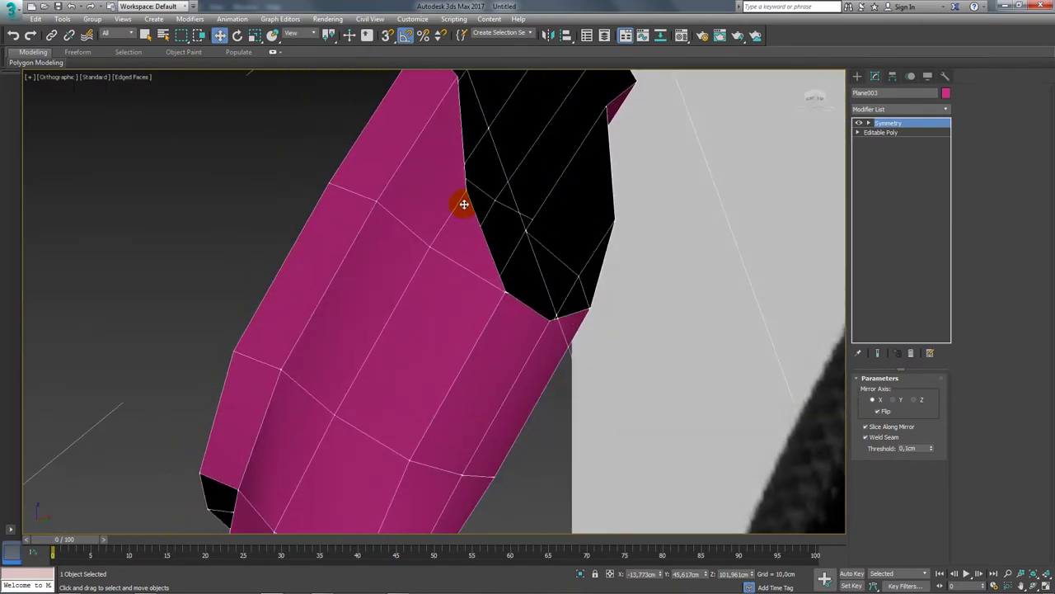
# Step: Cut a new edge from the grip-end vertex down to the grip's lower edge
pyautogui.click(879, 143)
pyautogui.scroll(2, 484, 271)
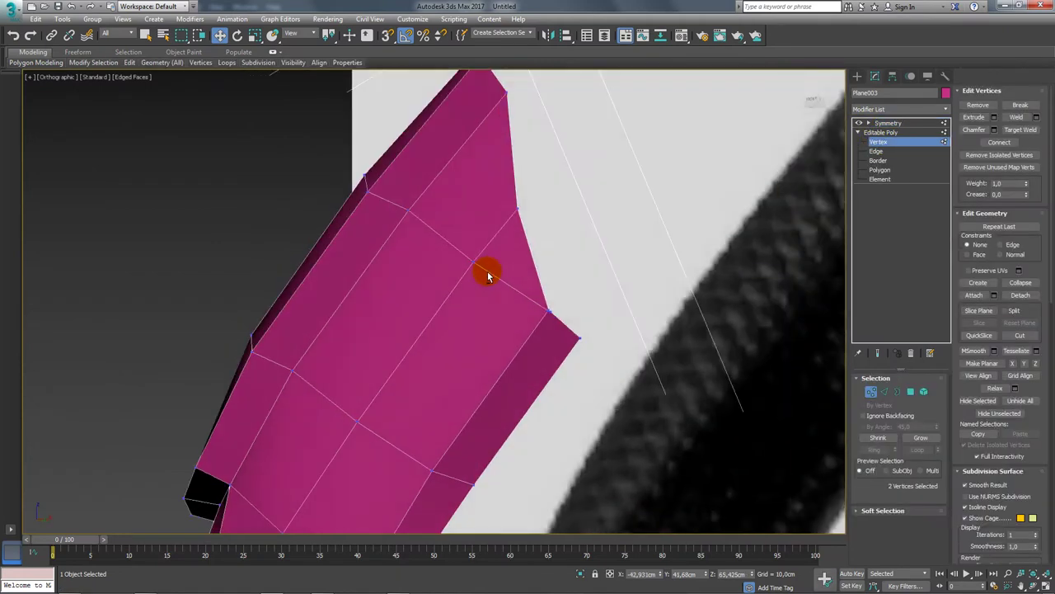
pyautogui.scroll(2, 484, 266)
pyautogui.rightClick(480, 265)
pyautogui.click(466, 164)
pyautogui.scroll(2, 466, 169)
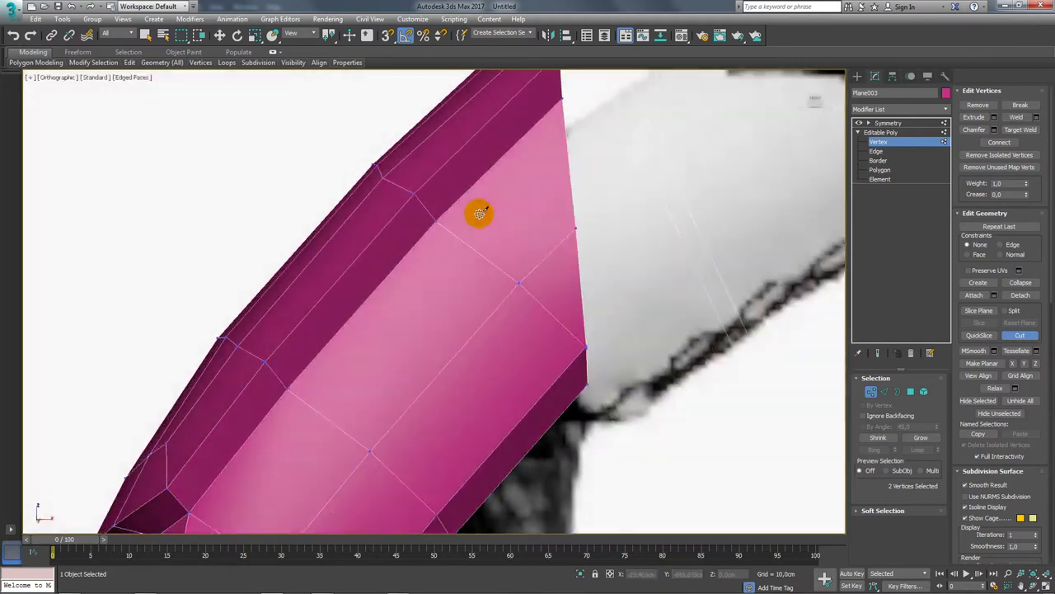
pyautogui.scroll(2, 475, 212)
pyautogui.click(436, 246)
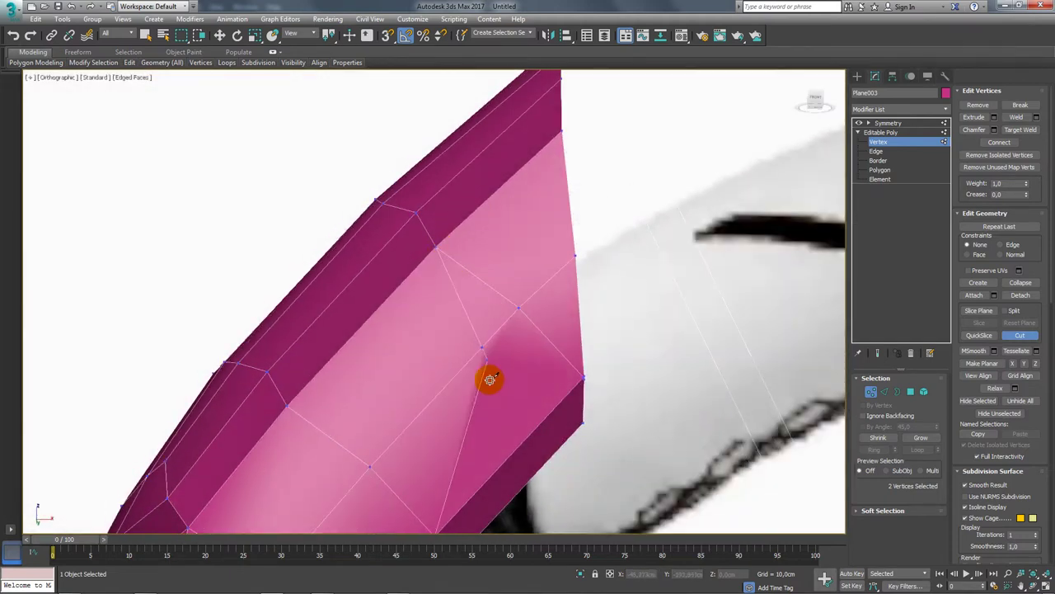
pyautogui.click(517, 457)
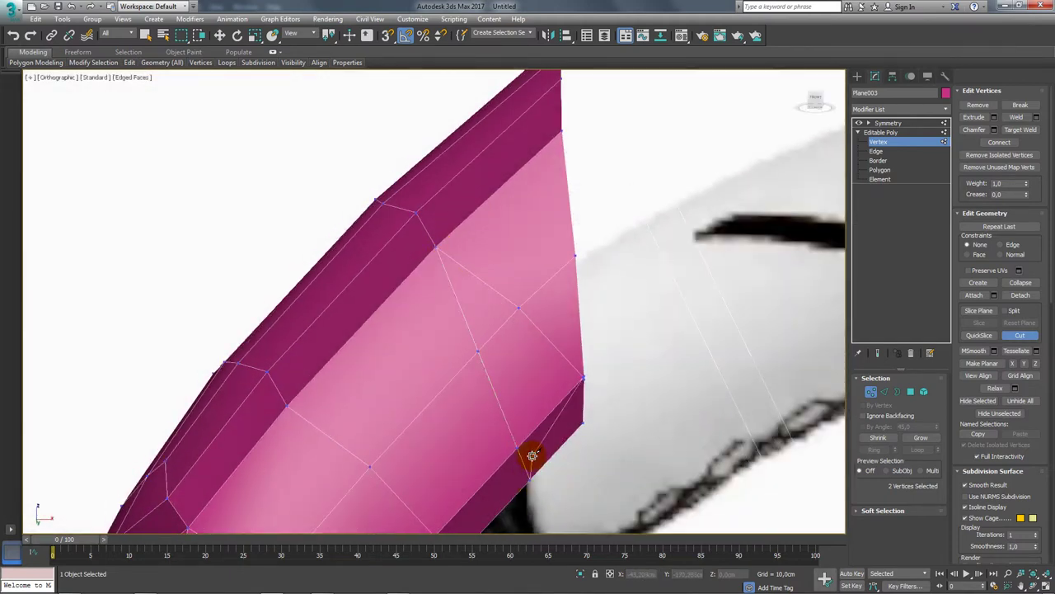
pyautogui.keyDown('alt'); pyautogui.moveTo(577, 412); pyautogui.dragTo(570, 377, button='middle'); pyautogui.keyUp('alt')
pyautogui.rightClick(826, 382)
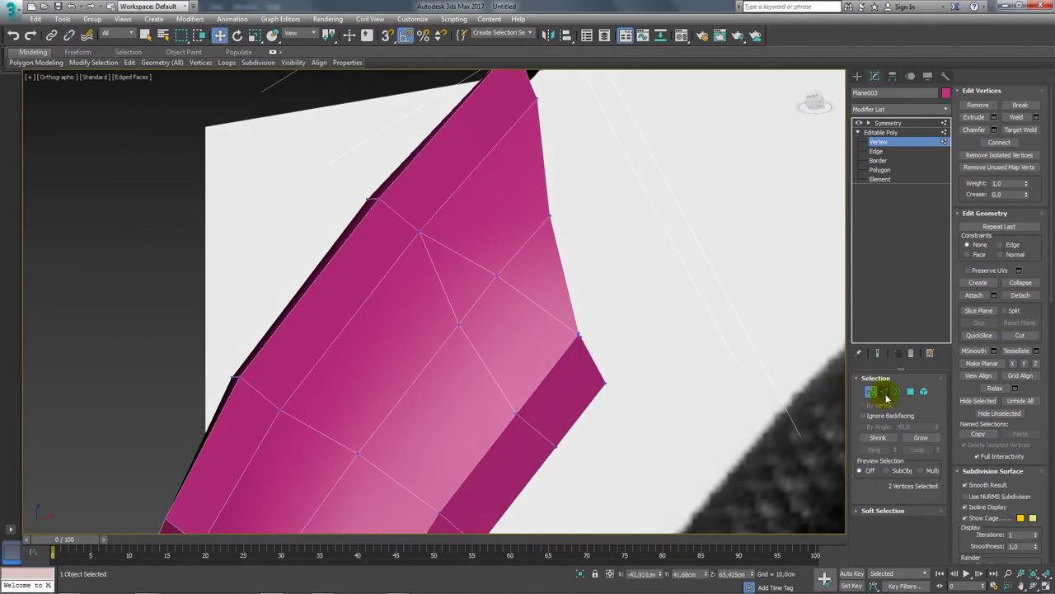
# Step: Clear the sub-object selection and return to the Symmetry level to view the mirrored grip
pyautogui.click(885, 392)
pyautogui.rightClick(513, 293)
pyautogui.click(536, 310)
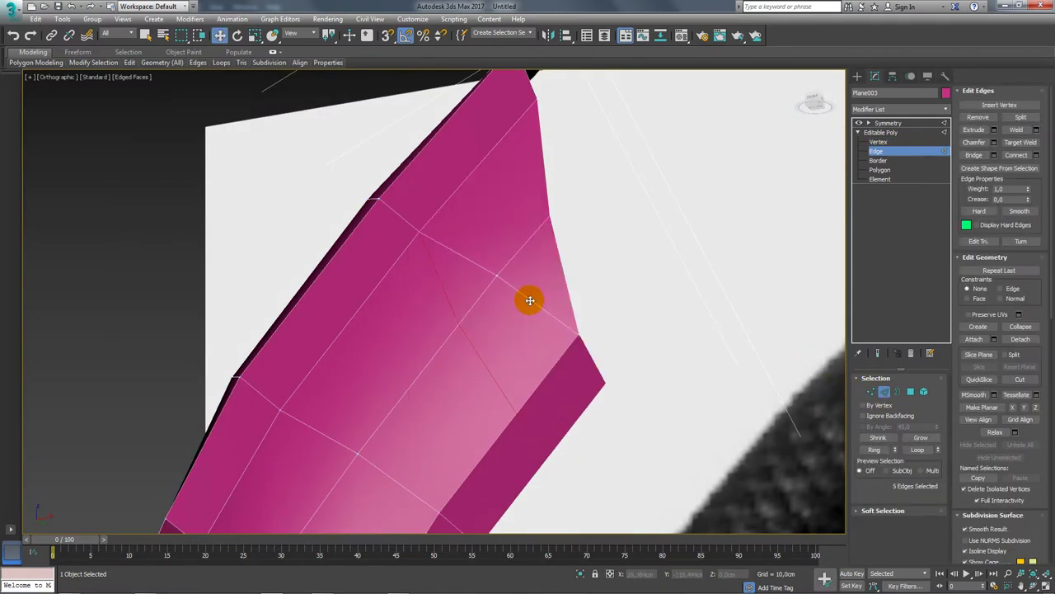
pyautogui.click(978, 120)
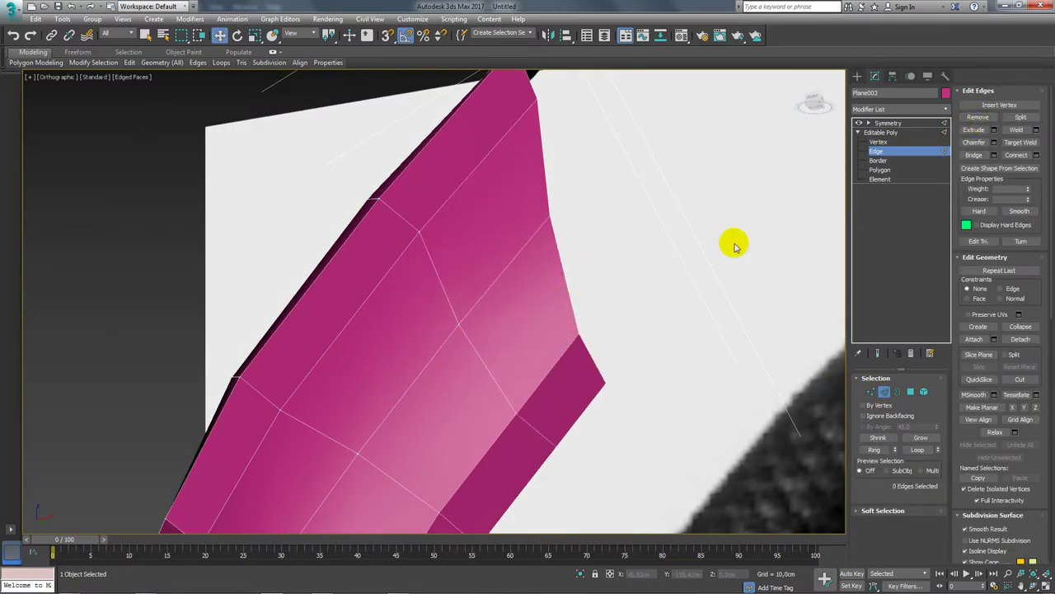
pyautogui.keyDown('alt'); pyautogui.moveTo(734, 242); pyautogui.dragTo(566, 318, button='middle'); pyautogui.keyUp('alt')
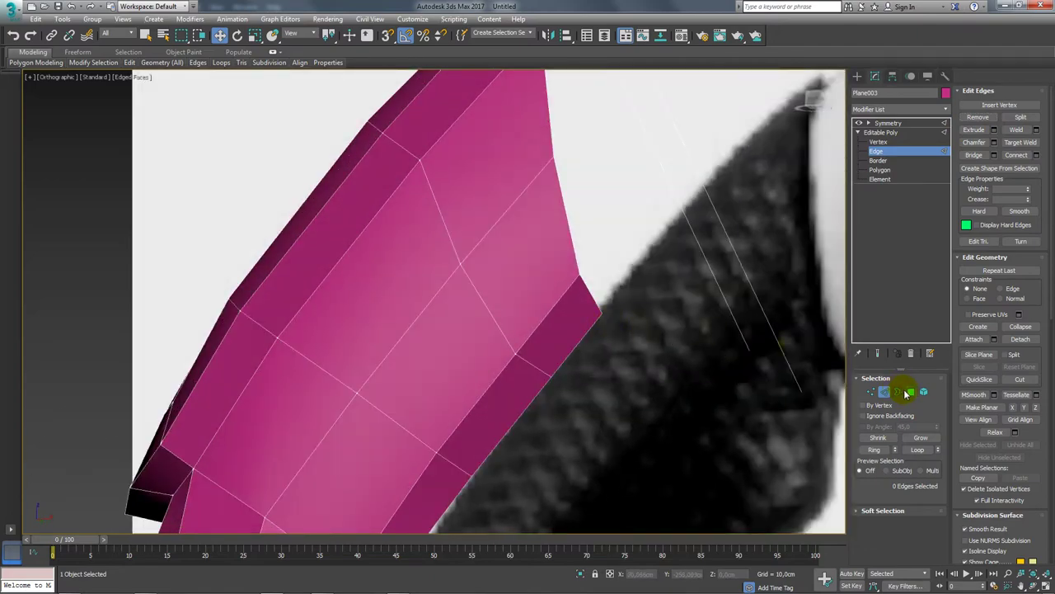
pyautogui.click(911, 392)
pyautogui.click(528, 252)
pyautogui.click(881, 132)
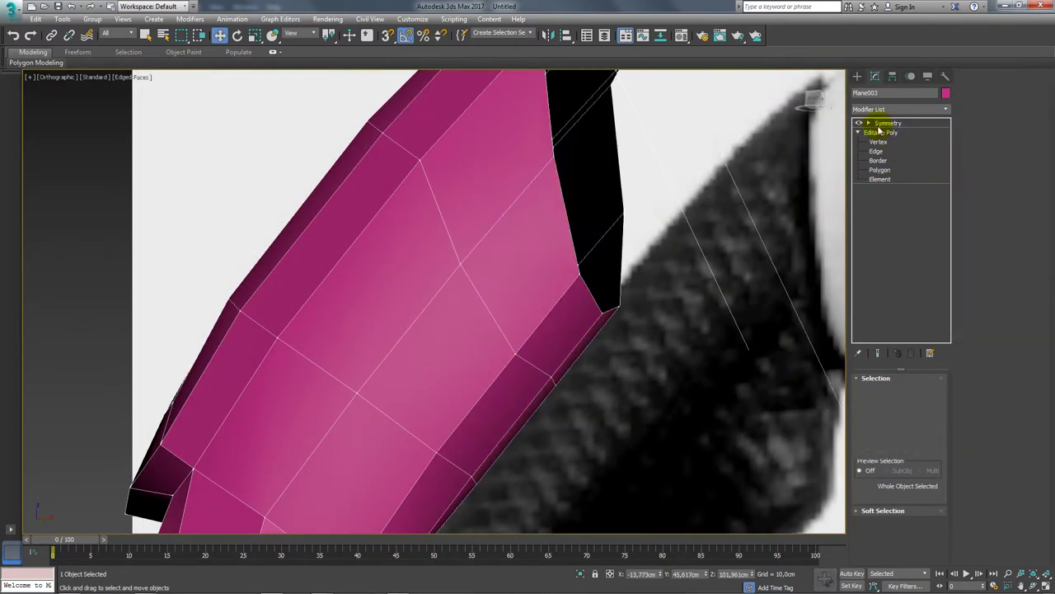
pyautogui.click(882, 123)
pyautogui.moveTo(577, 297)
pyautogui.keyDown('alt'); pyautogui.mouseDown(button='middle')
pyautogui.moveTo(603, 305)
pyautogui.moveTo(590, 244)
pyautogui.moveTo(717, 254)
pyautogui.mouseUp(button='middle'); pyautogui.keyUp('alt')
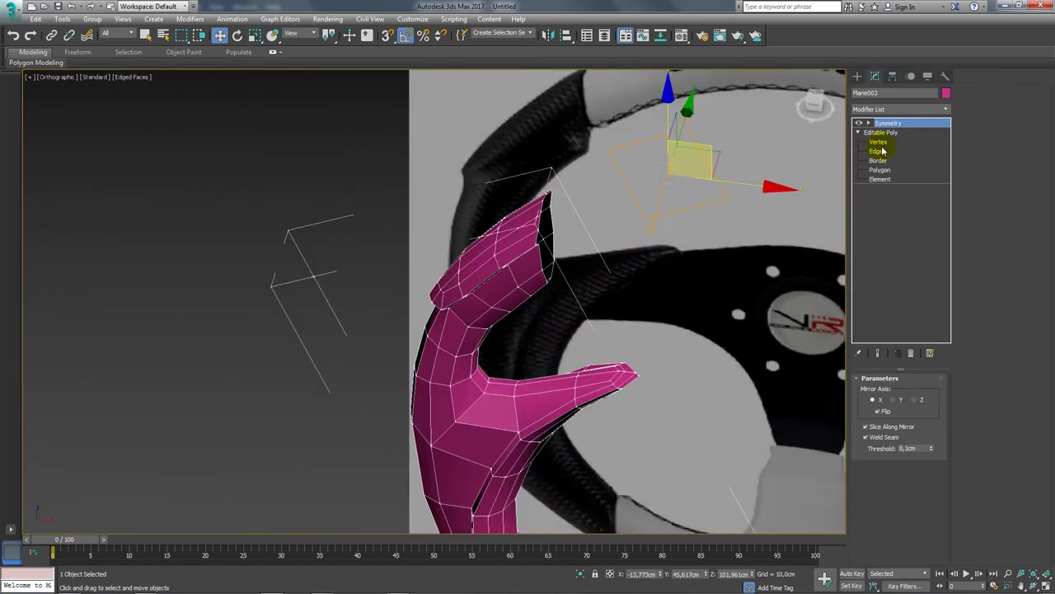
pyautogui.click(945, 113)
# Step: Add an Edit Poly modifier and scale the grip's open top border to 95%
pyautogui.moveTo(947, 115); pyautogui.dragTo(948, 189)
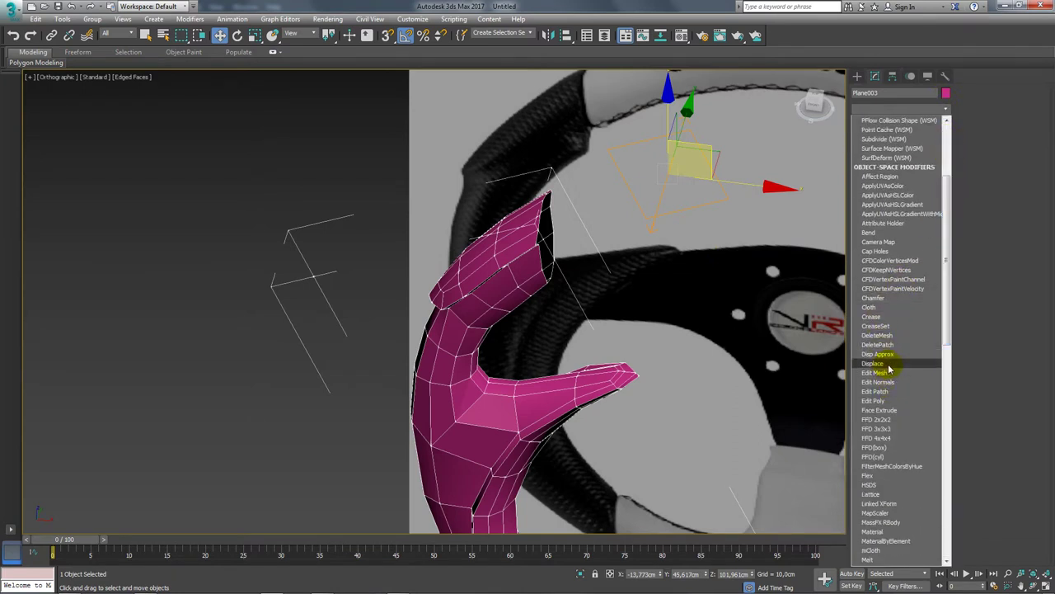
pyautogui.click(874, 401)
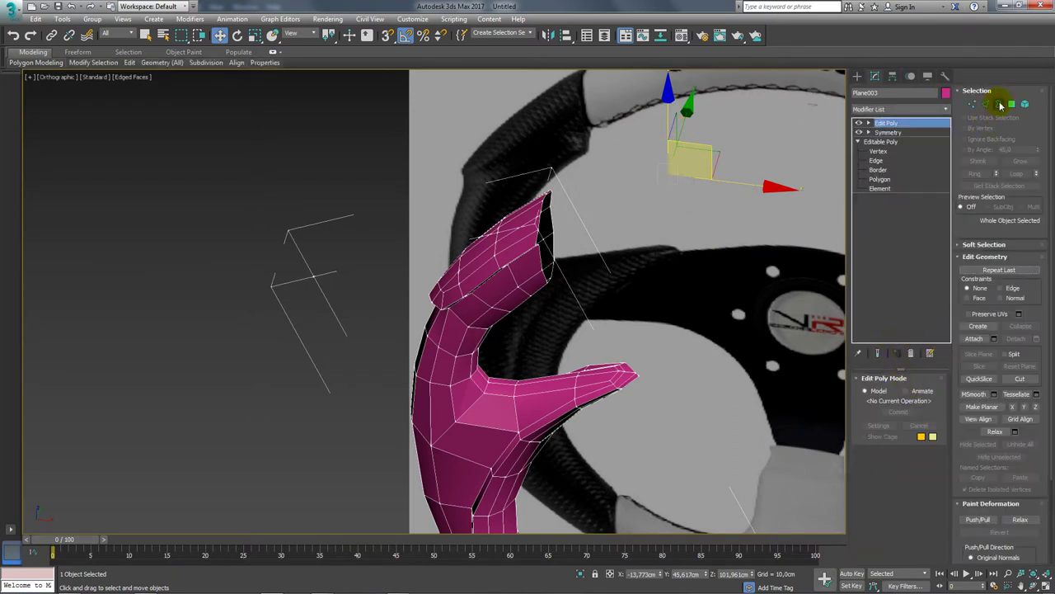
pyautogui.click(999, 104)
pyautogui.click(605, 228)
pyautogui.press('z')
pyautogui.press('e')
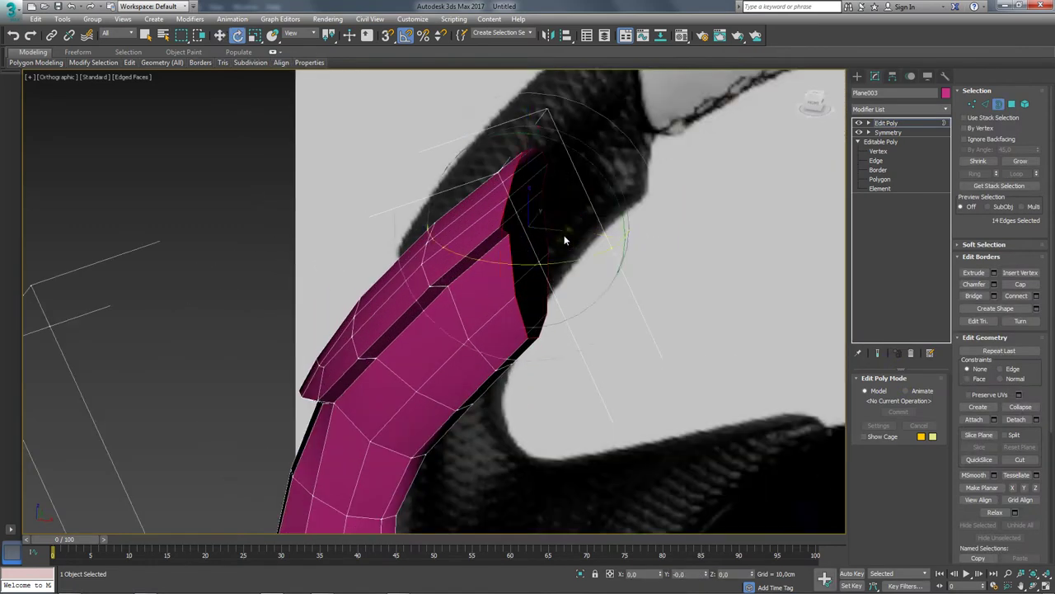
pyautogui.press('r')
pyautogui.moveTo(534, 216); pyautogui.dragTo(538, 219)
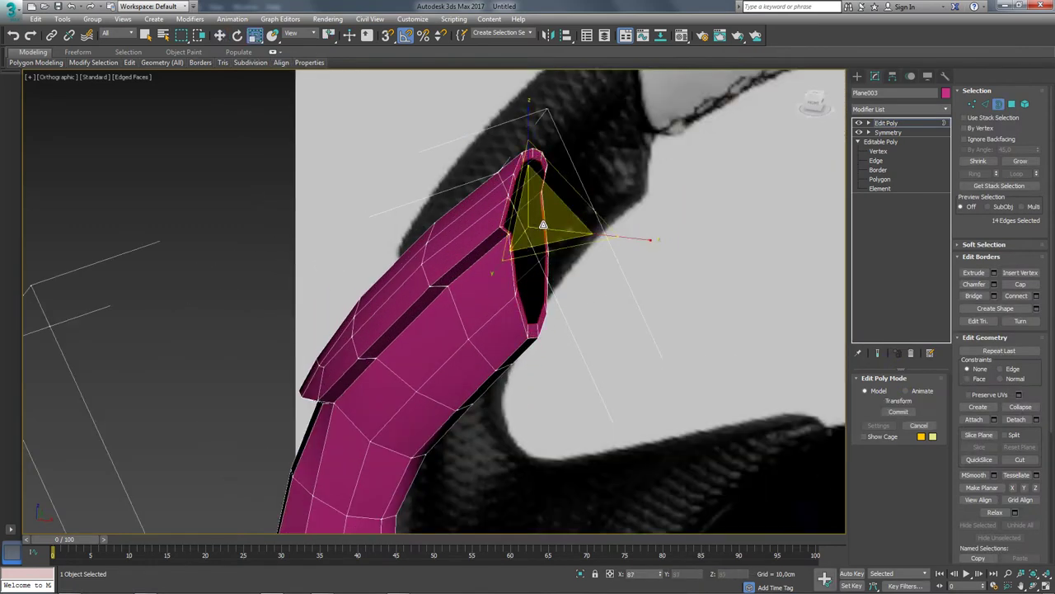
# Step: In Front view, move the top border right toward the wheel rim
pyautogui.keyDown('alt'); pyautogui.moveTo(544, 235); pyautogui.dragTo(561, 226, button='middle'); pyautogui.keyUp('alt')
pyautogui.scroll(-2, 561, 225)
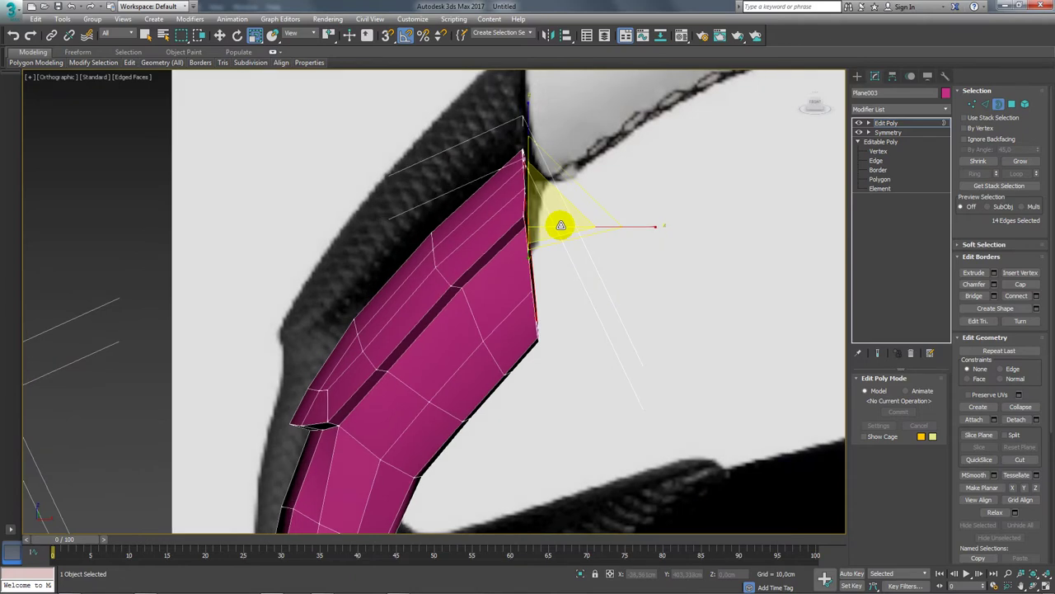
pyautogui.press('f')
pyautogui.scroll(2, 495, 247)
pyautogui.scroll(2, 495, 247)
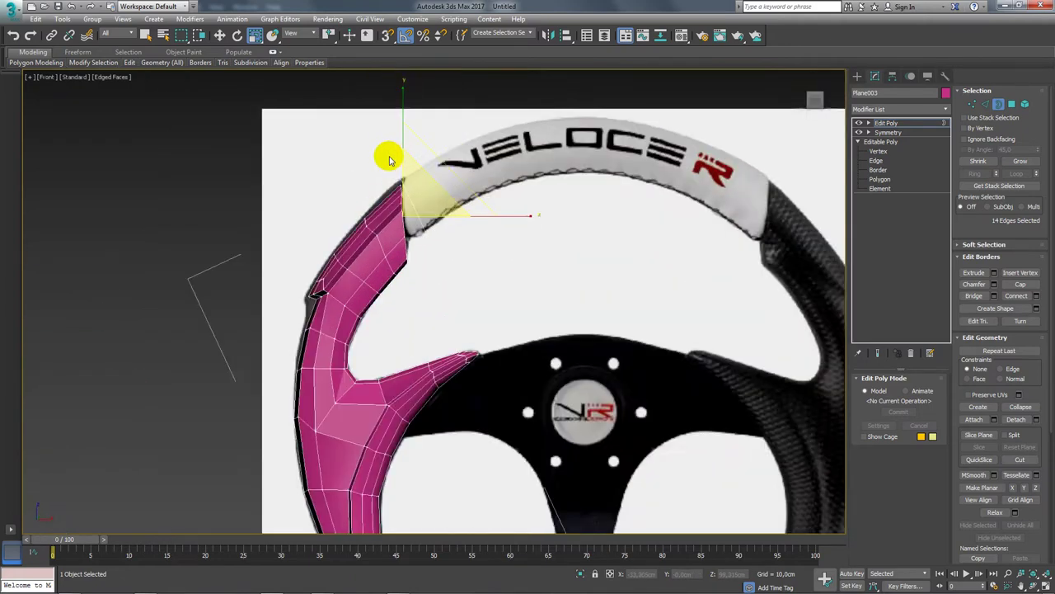
pyautogui.scroll(2, 495, 247)
pyautogui.press('w')
pyautogui.moveTo(418, 207); pyautogui.dragTo(438, 182)
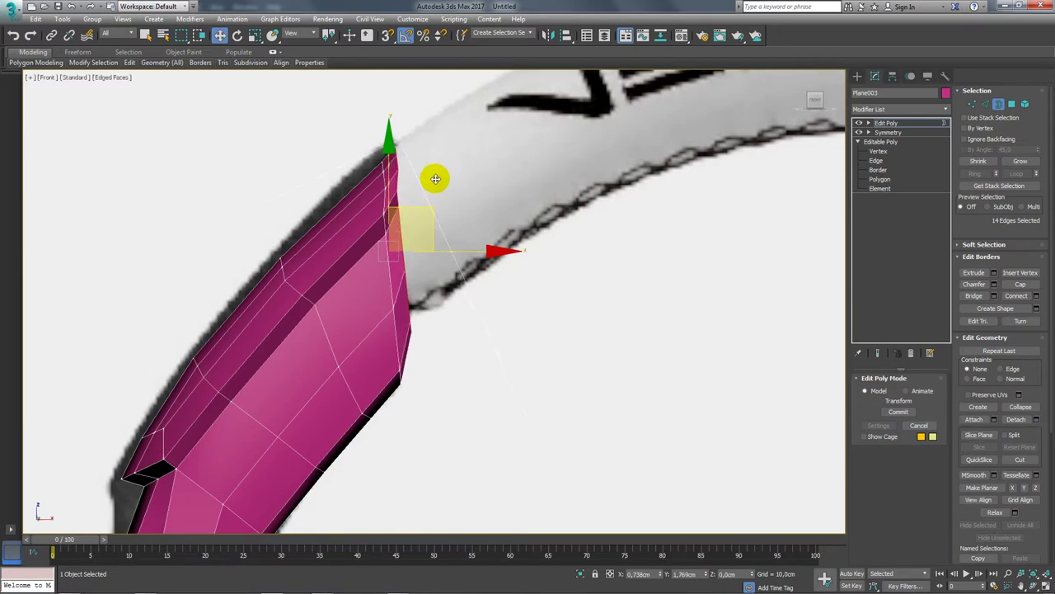
pyautogui.press('e')
pyautogui.press('r')
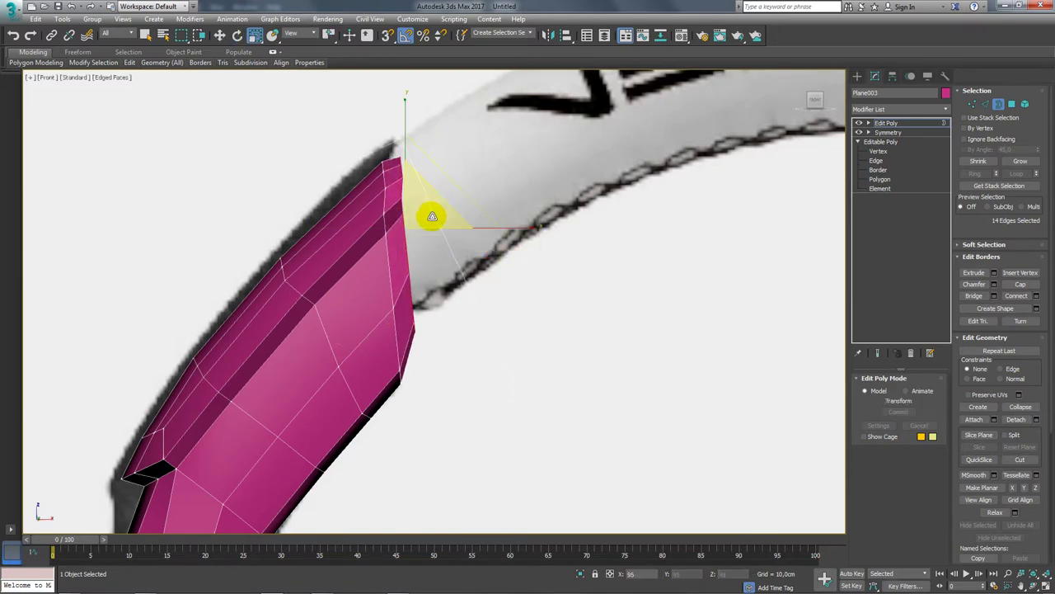
pyautogui.scroll(-5, 434, 218)
pyautogui.moveTo(436, 229)
pyautogui.keyDown('alt'); pyautogui.mouseDown(button='middle')
pyautogui.moveTo(421, 260)
pyautogui.moveTo(448, 255)
pyautogui.moveTo(413, 259)
pyautogui.mouseUp(button='middle'); pyautogui.keyUp('alt')
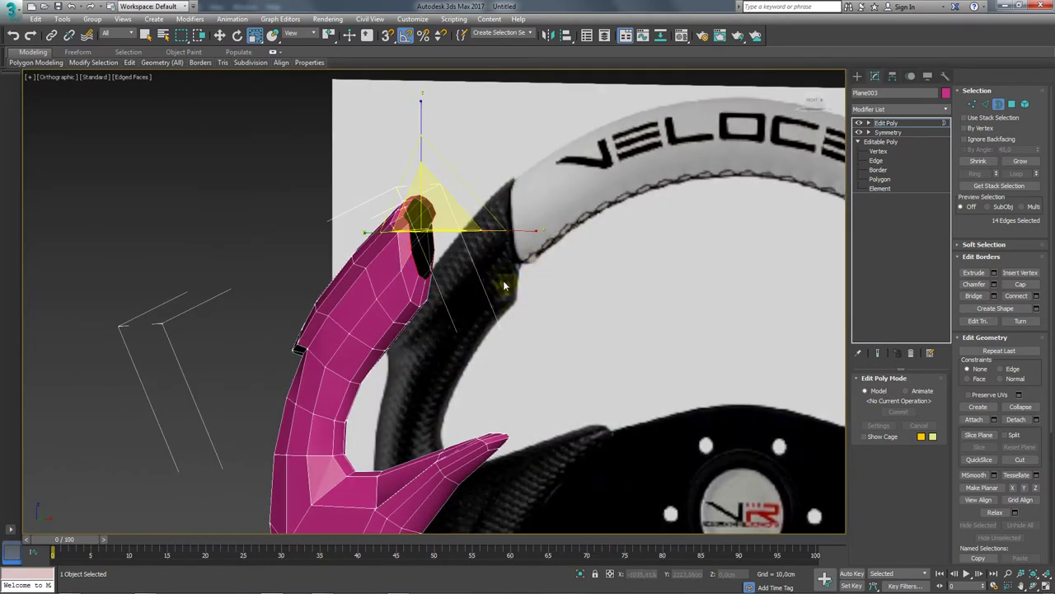
pyautogui.keyDown('alt'); pyautogui.moveTo(447, 313); pyautogui.dragTo(659, 321, button='middle'); pyautogui.keyUp('alt')
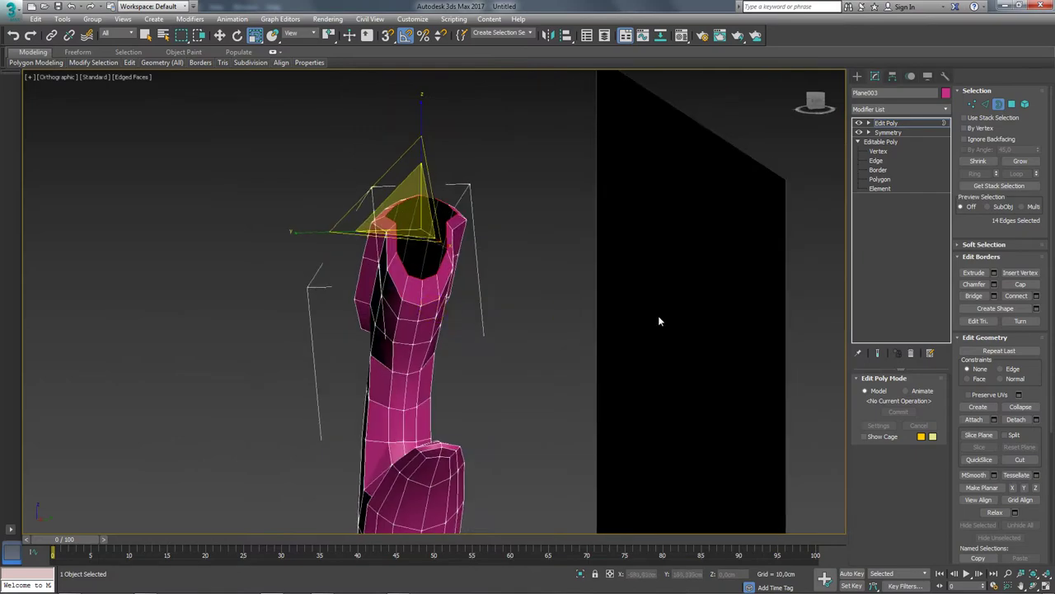
# Step: Grow the grip's top polygon selection to 8 faces and scale it to 70% along Y
pyautogui.click(1012, 104)
pyautogui.keyDown('alt'); pyautogui.moveTo(761, 191); pyautogui.dragTo(550, 283, button='middle'); pyautogui.keyUp('alt')
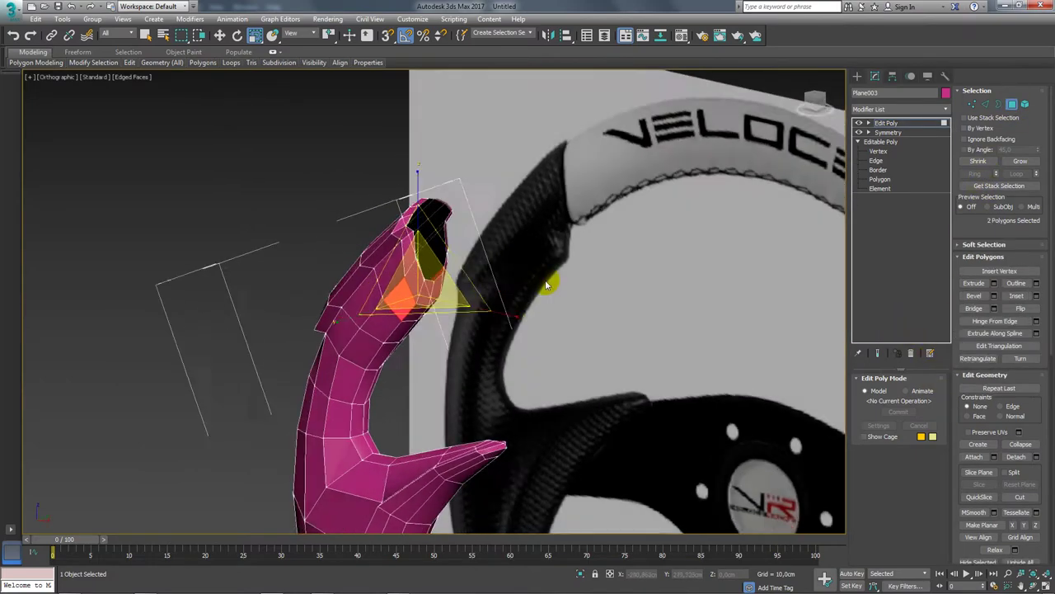
pyautogui.scroll(2, 513, 295)
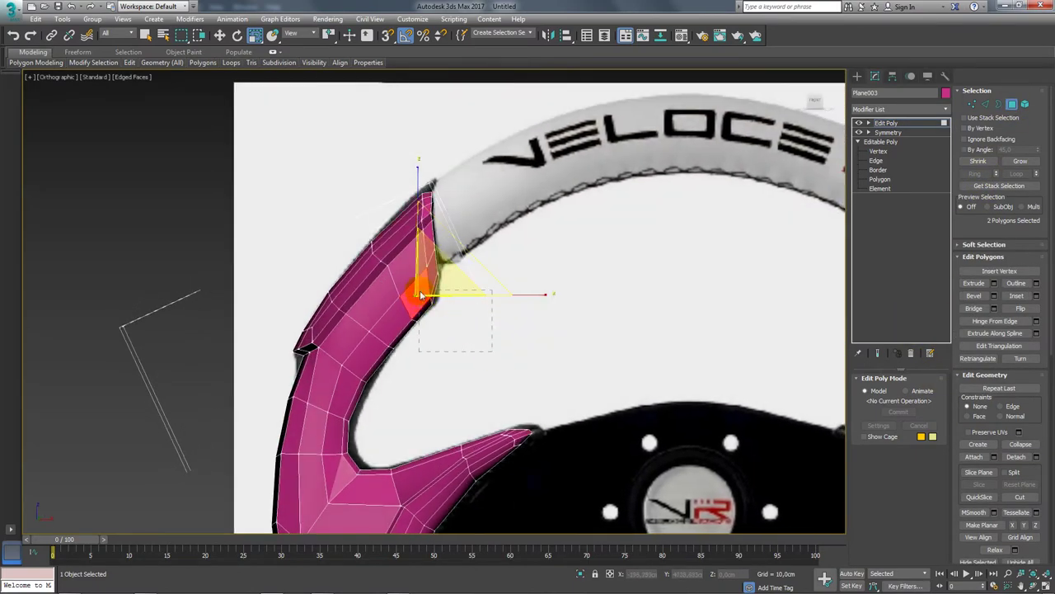
pyautogui.hotkey('ctrl', 'pageup')
pyautogui.keyDown('alt'); pyautogui.moveTo(420, 296); pyautogui.dragTo(334, 289, button='middle'); pyautogui.keyUp('alt')
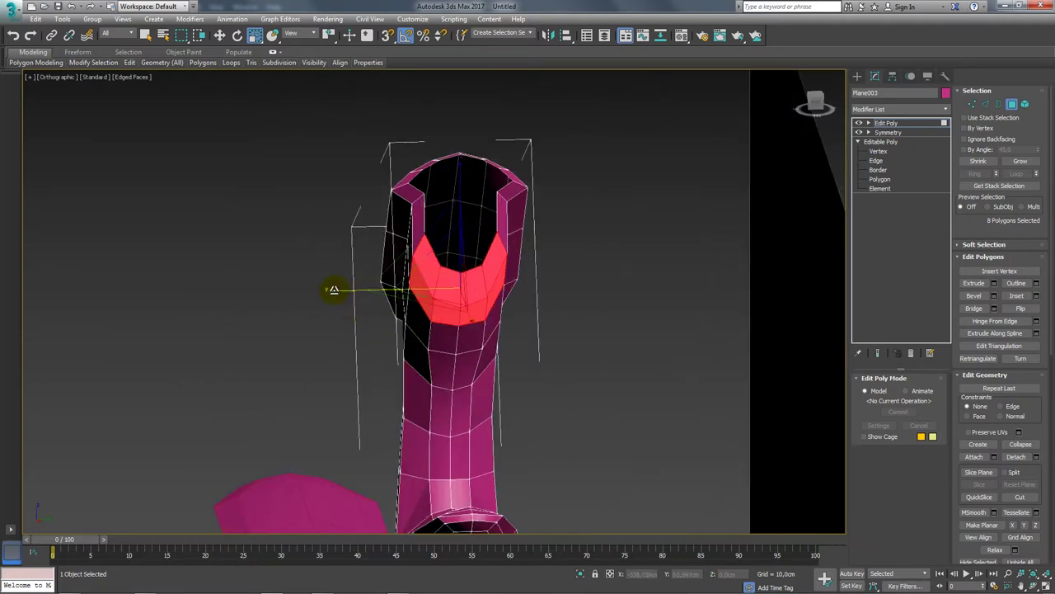
pyautogui.moveTo(334, 289); pyautogui.dragTo(350, 292)
pyautogui.moveTo(350, 292)
pyautogui.keyDown('alt'); pyautogui.mouseDown(button='middle')
pyautogui.moveTo(325, 289)
pyautogui.moveTo(478, 305)
pyautogui.moveTo(459, 302)
pyautogui.moveTo(418, 243)
pyautogui.mouseUp(button='middle'); pyautogui.keyUp('alt')
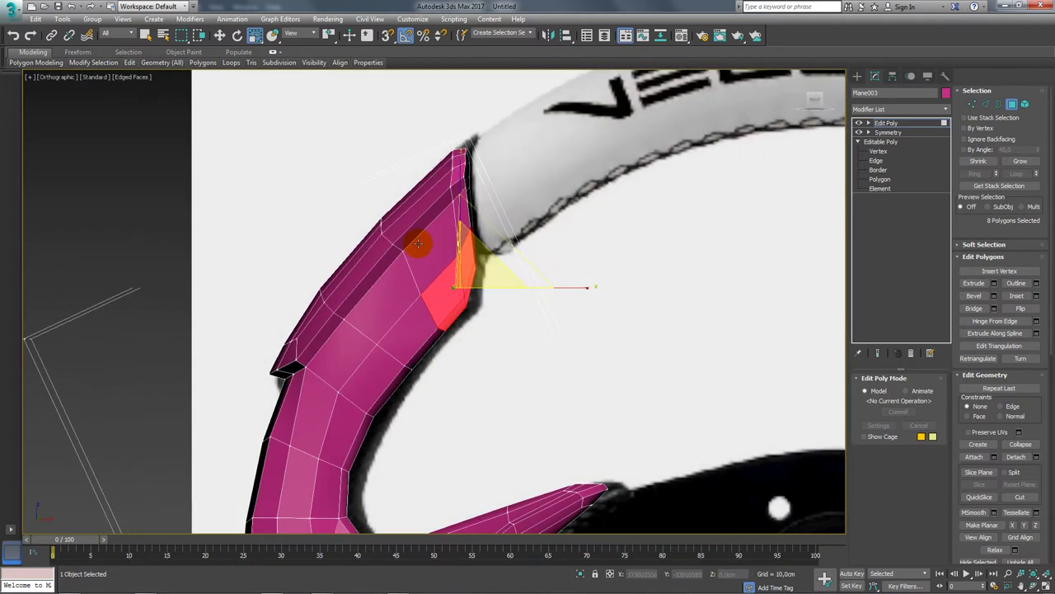
pyautogui.press('f')
pyautogui.scroll(5, 407, 247)
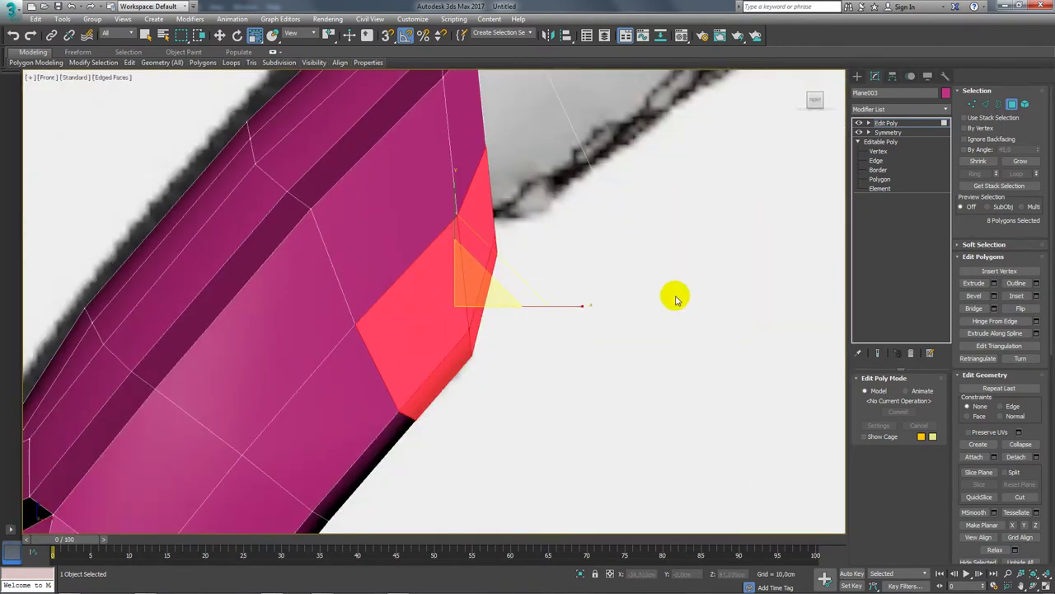
# Step: On the base mesh's vertex level, nudge the lower end vertex slightly right
pyautogui.click(881, 141)
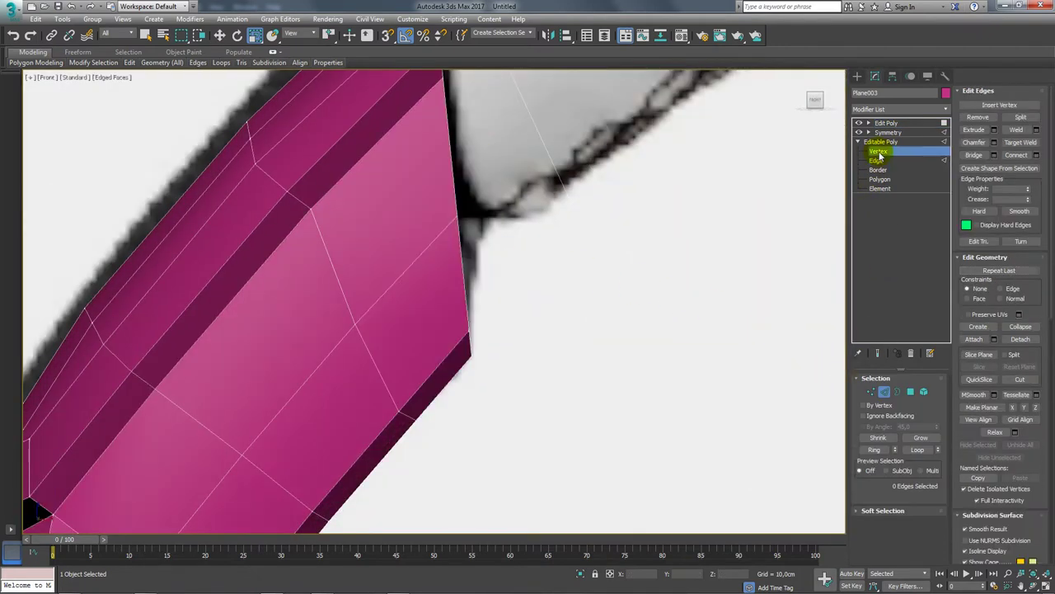
pyautogui.click(878, 151)
pyautogui.scroll(-4, 544, 357)
pyautogui.scroll(4, 536, 342)
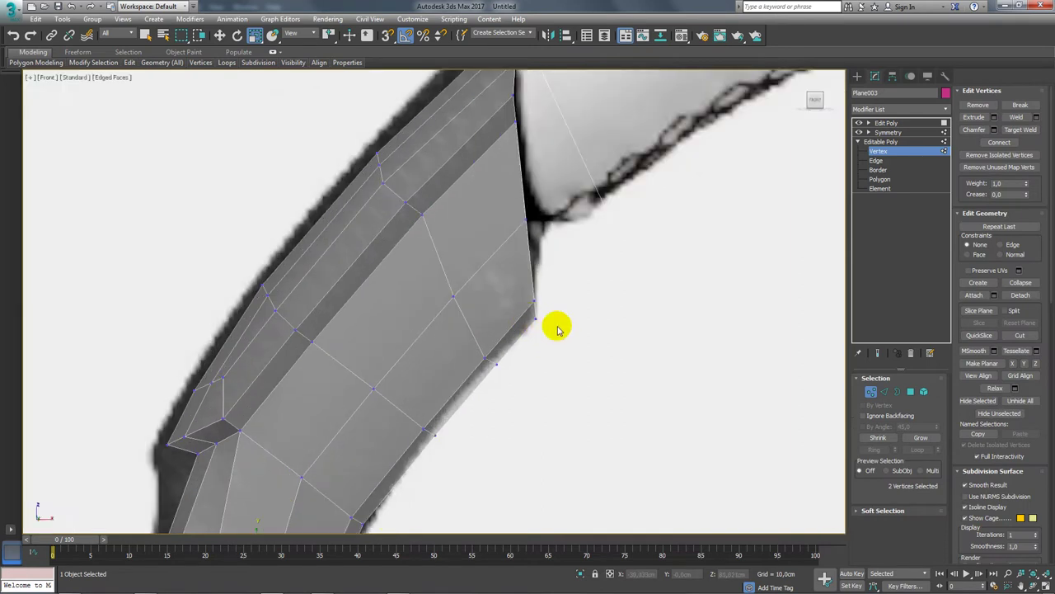
pyautogui.press('w')
pyautogui.moveTo(572, 275); pyautogui.dragTo(580, 266)
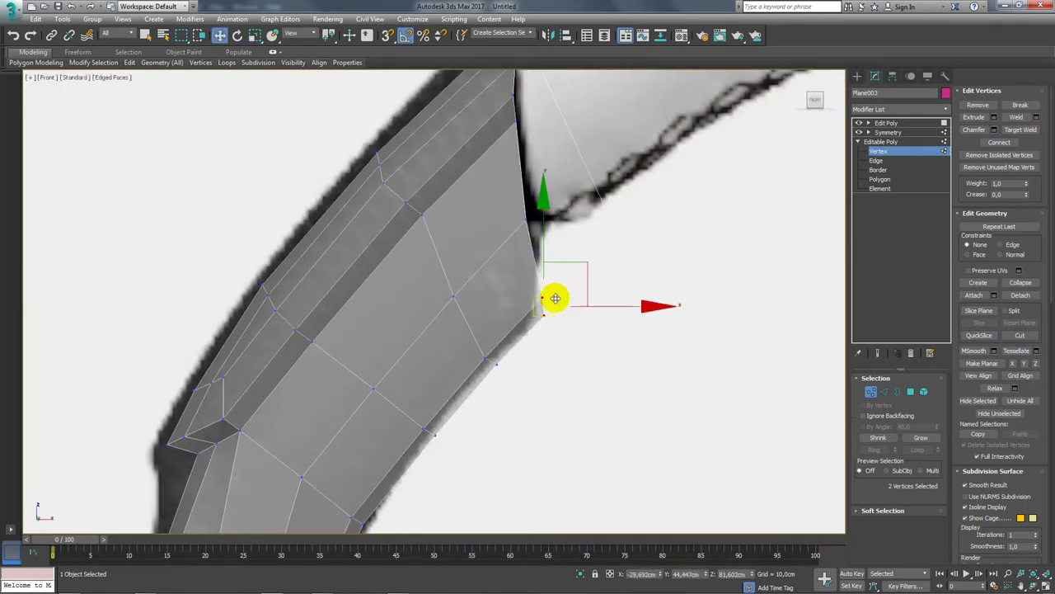
pyautogui.moveTo(603, 264)
pyautogui.keyDown('alt'); pyautogui.mouseDown(button='middle')
pyautogui.moveTo(619, 290)
pyautogui.moveTo(690, 303)
pyautogui.mouseUp(button='middle'); pyautogui.keyUp('alt')
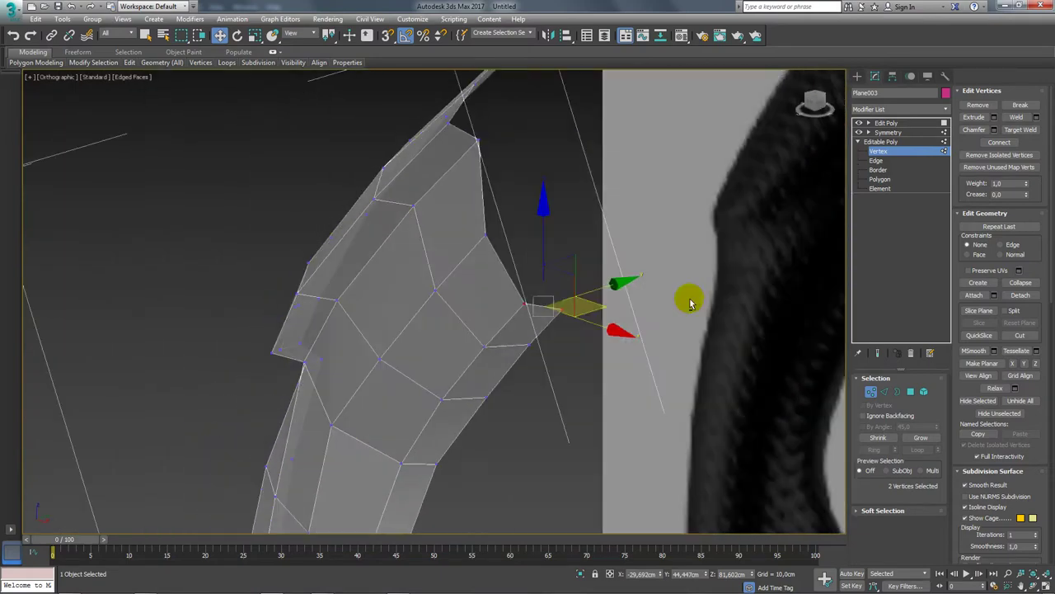
# Step: Inspect the edges at the grip's end from several angles
pyautogui.press('2')
pyautogui.click(509, 282)
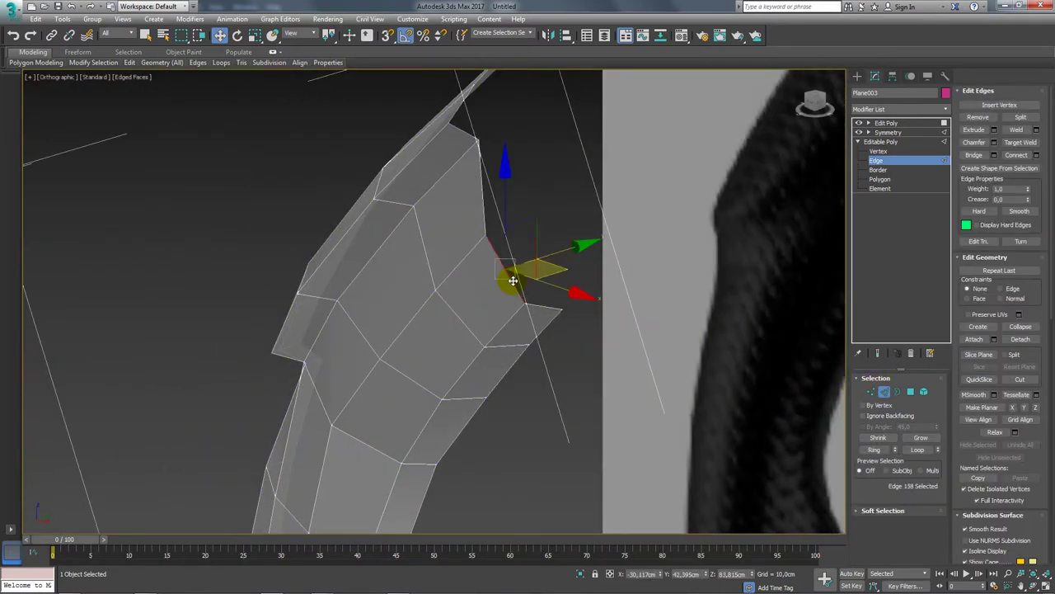
pyautogui.moveTo(511, 283)
pyautogui.keyDown('alt'); pyautogui.mouseDown(button='middle')
pyautogui.moveTo(566, 308)
pyautogui.moveTo(608, 288)
pyautogui.mouseUp(button='middle'); pyautogui.keyUp('alt')
pyautogui.click(561, 311)
pyautogui.scroll(4, 607, 287)
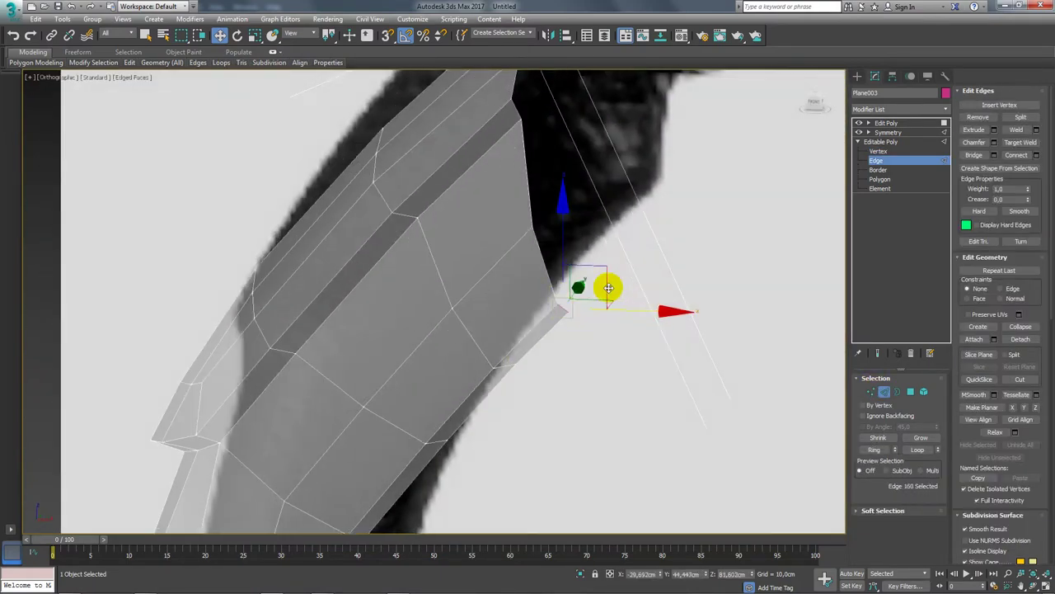
pyautogui.click(600, 266)
pyautogui.moveTo(602, 178)
pyautogui.keyDown('alt'); pyautogui.mouseDown(button='middle')
pyautogui.moveTo(617, 236)
pyautogui.moveTo(542, 266)
pyautogui.mouseUp(button='middle'); pyautogui.keyUp('alt')
# Step: Select the grip-end corner vertices and pull one corner down and left
pyautogui.keyDown('ctrl'); pyautogui.click(876, 395); pyautogui.keyUp('ctrl')
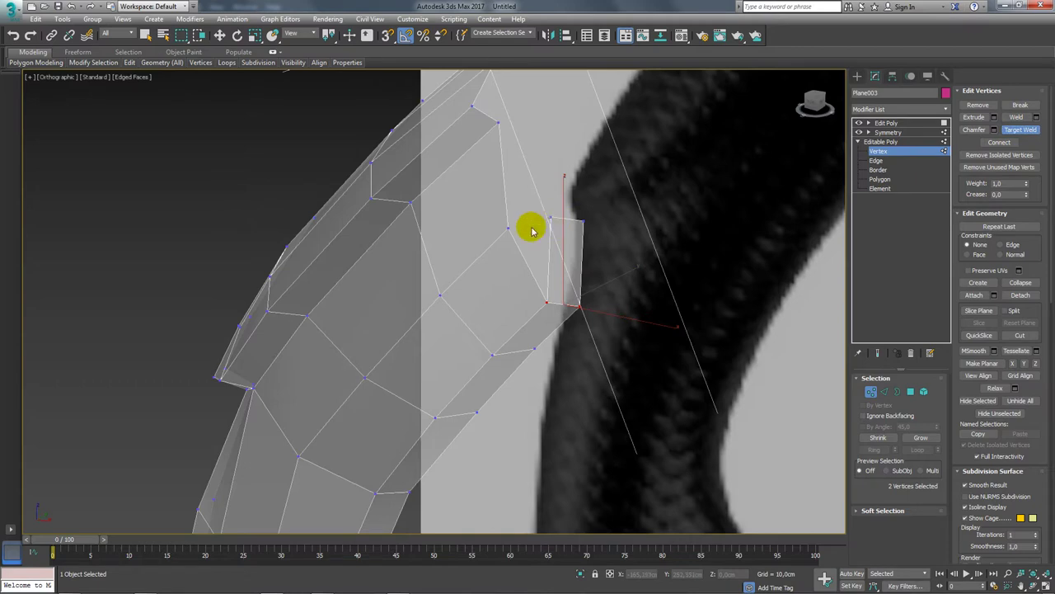
pyautogui.press('w')
pyautogui.keyDown('alt'); pyautogui.moveTo(530, 228); pyautogui.dragTo(560, 231, button='middle'); pyautogui.keyUp('alt')
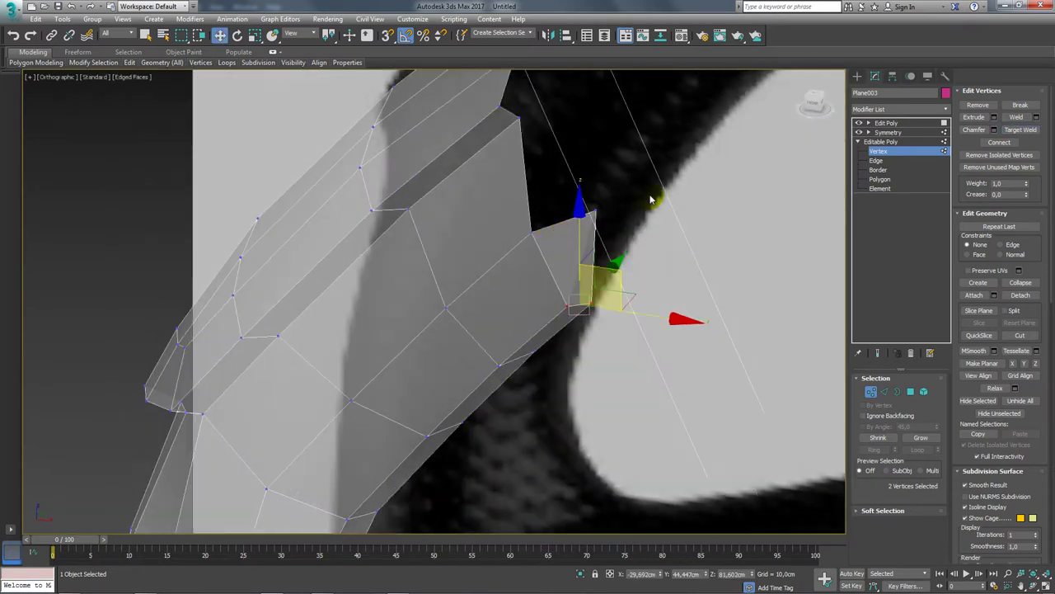
pyautogui.click(587, 221)
pyautogui.scroll(3, 631, 186)
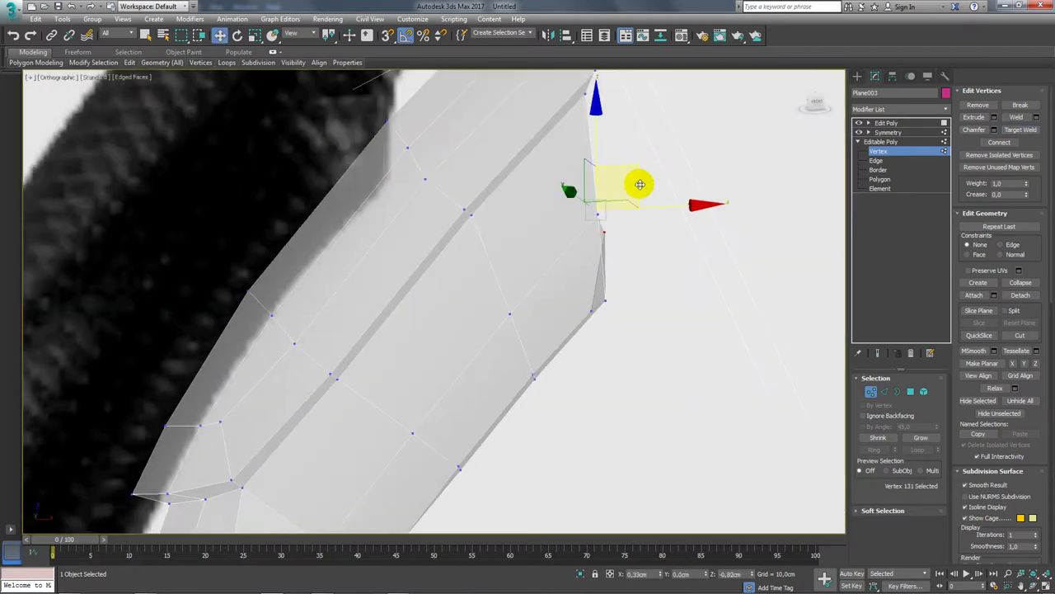
pyautogui.keyDown('alt'); pyautogui.moveTo(636, 181); pyautogui.dragTo(621, 292, button='middle'); pyautogui.keyUp('alt')
pyautogui.click(592, 302)
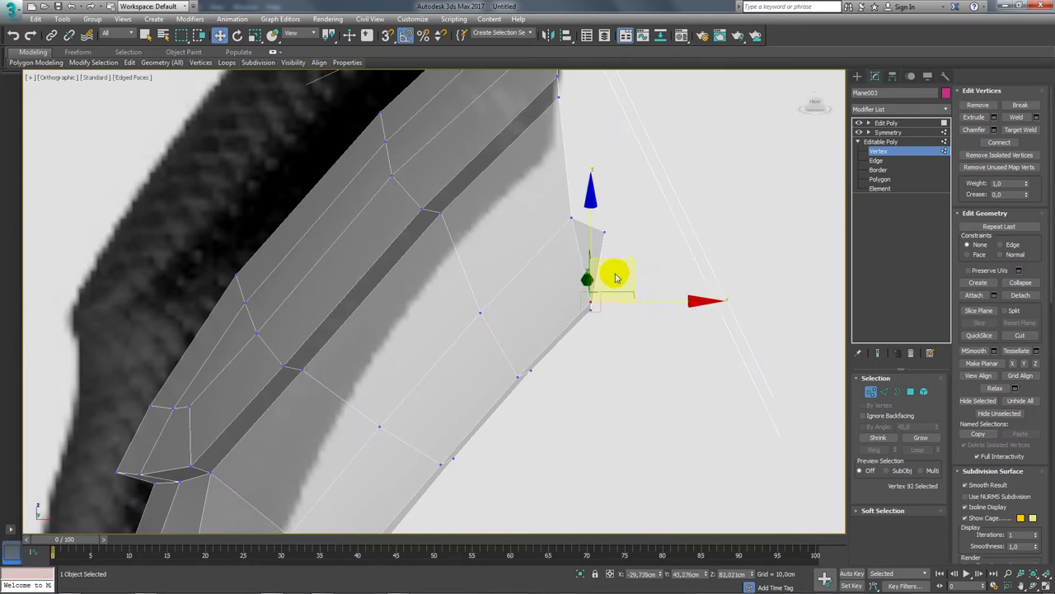
pyautogui.moveTo(614, 268); pyautogui.dragTo(616, 266)
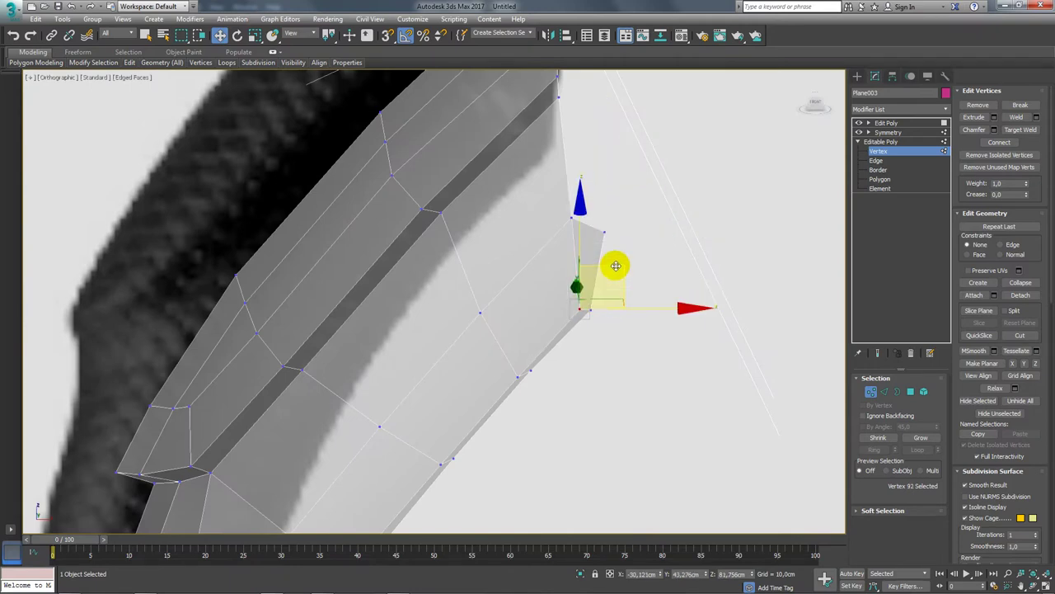
# Step: In front view, move the upper and lower corner vertices onto the reference grip edge
pyautogui.press('f')
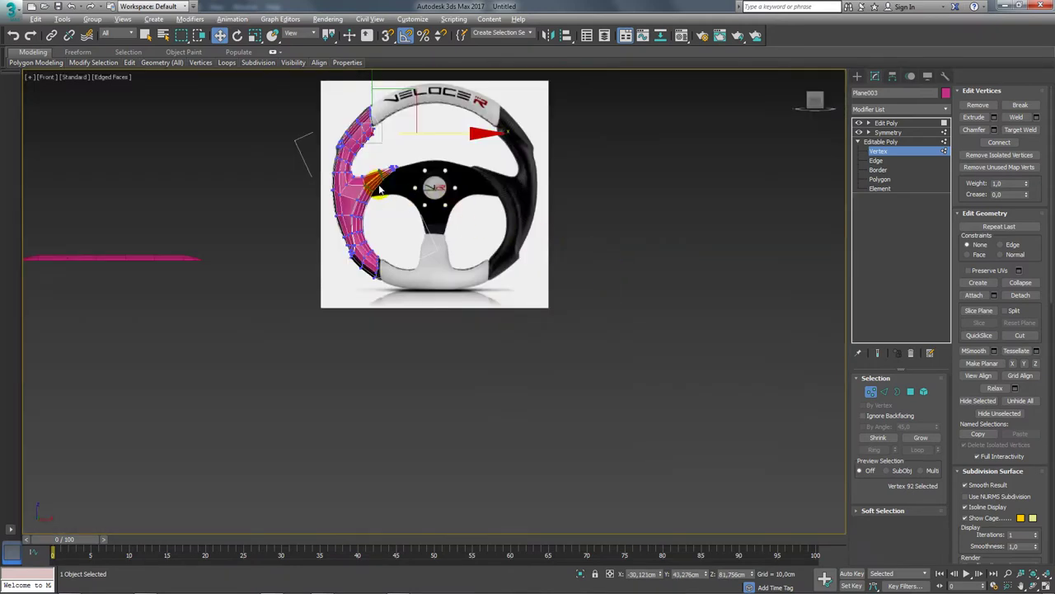
pyautogui.moveTo(379, 190); pyautogui.dragTo(453, 287, button='middle')
pyautogui.scroll(5, 453, 288)
pyautogui.scroll(5, 401, 318)
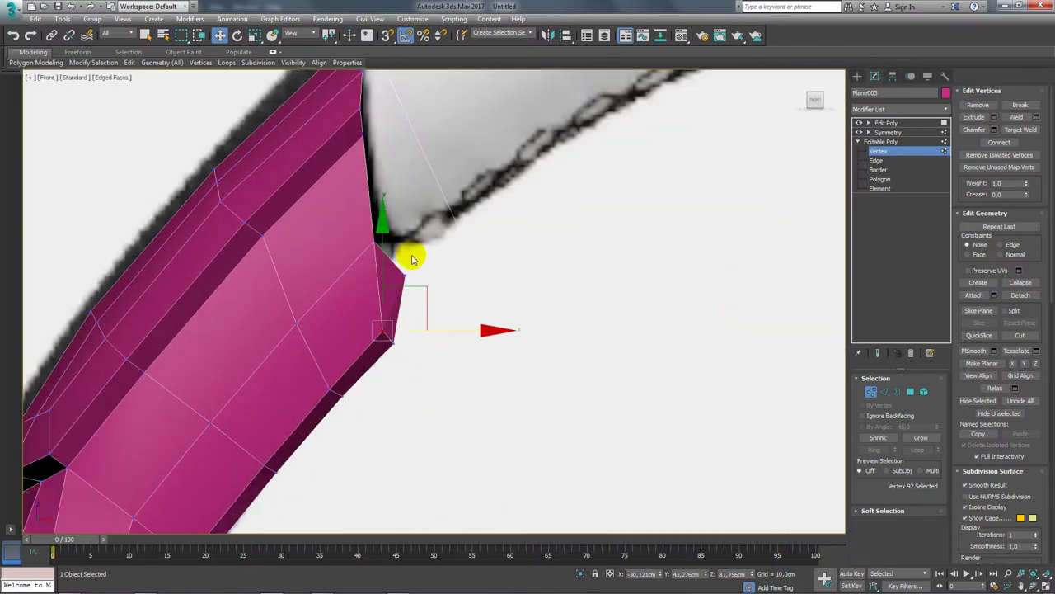
pyautogui.click(405, 274)
pyautogui.moveTo(439, 234); pyautogui.dragTo(430, 213)
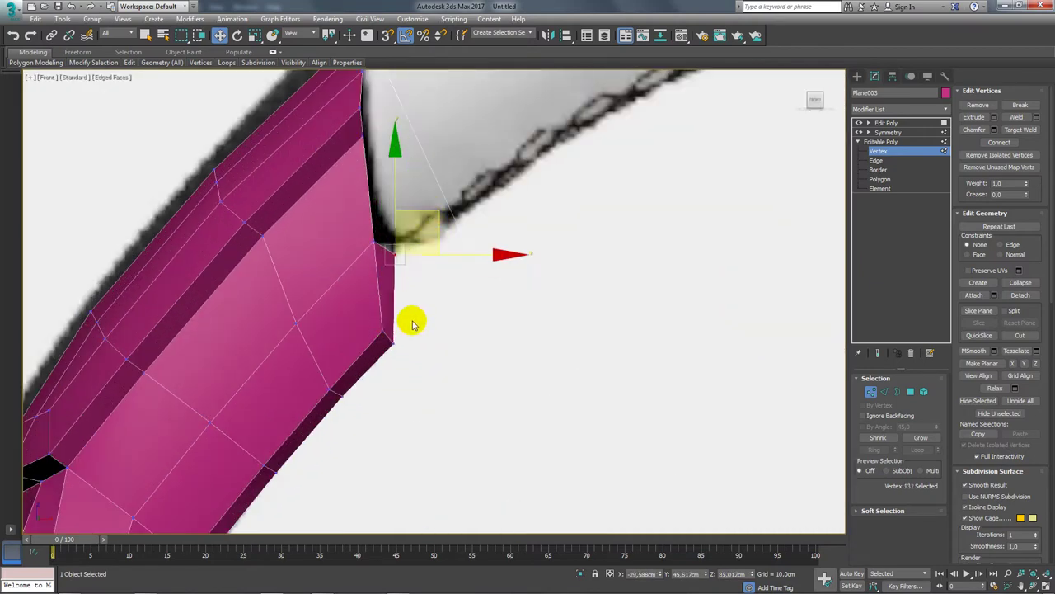
pyautogui.keyDown('ctrl'); pyautogui.click(380, 346); pyautogui.keyUp('ctrl')
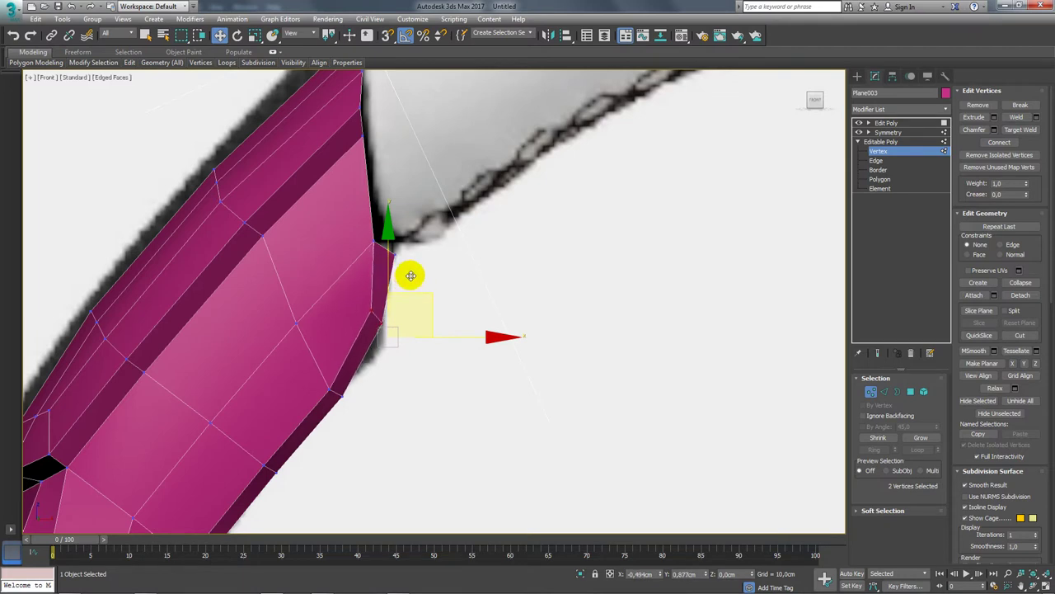
pyautogui.moveTo(348, 394); pyautogui.dragTo(365, 404)
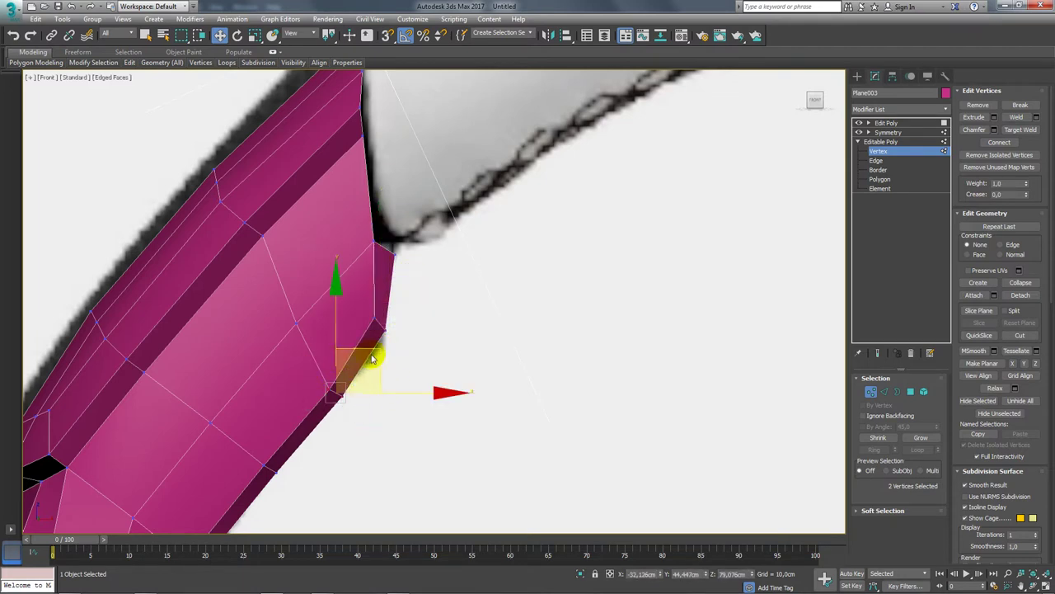
pyautogui.moveTo(393, 316)
pyautogui.mouseDown()
pyautogui.moveTo(318, 478)
pyautogui.moveTo(307, 439)
pyautogui.moveTo(313, 377)
pyautogui.moveTo(302, 431)
pyautogui.mouseUp()
pyautogui.moveTo(302, 431); pyautogui.dragTo(363, 398, button='middle')
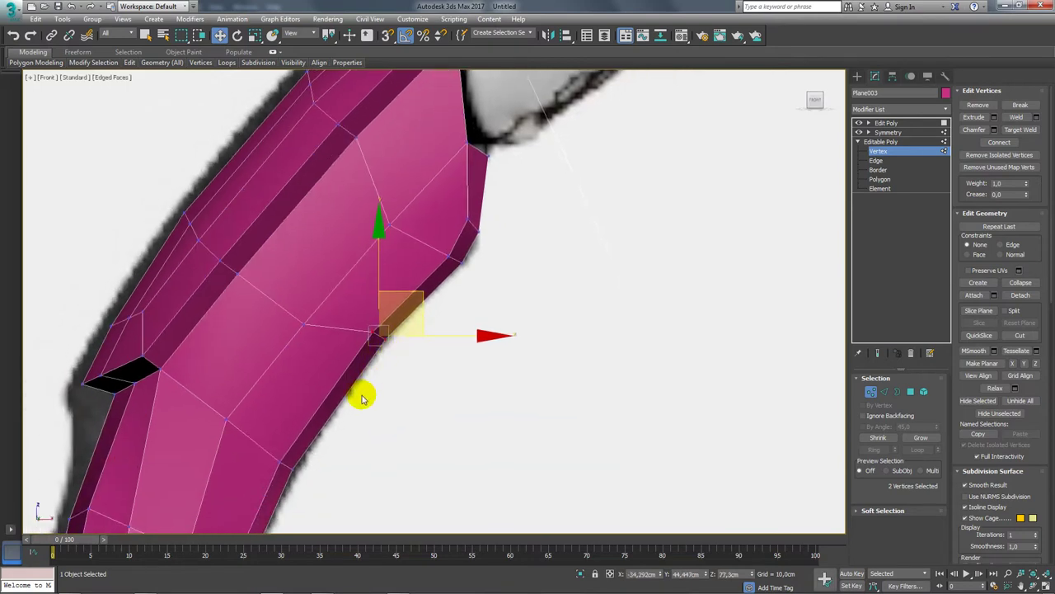
# Step: Shift the next inner-edge vertex up-right to match the grip outline
pyautogui.click(280, 458)
pyautogui.moveTo(324, 418); pyautogui.dragTo(345, 404)
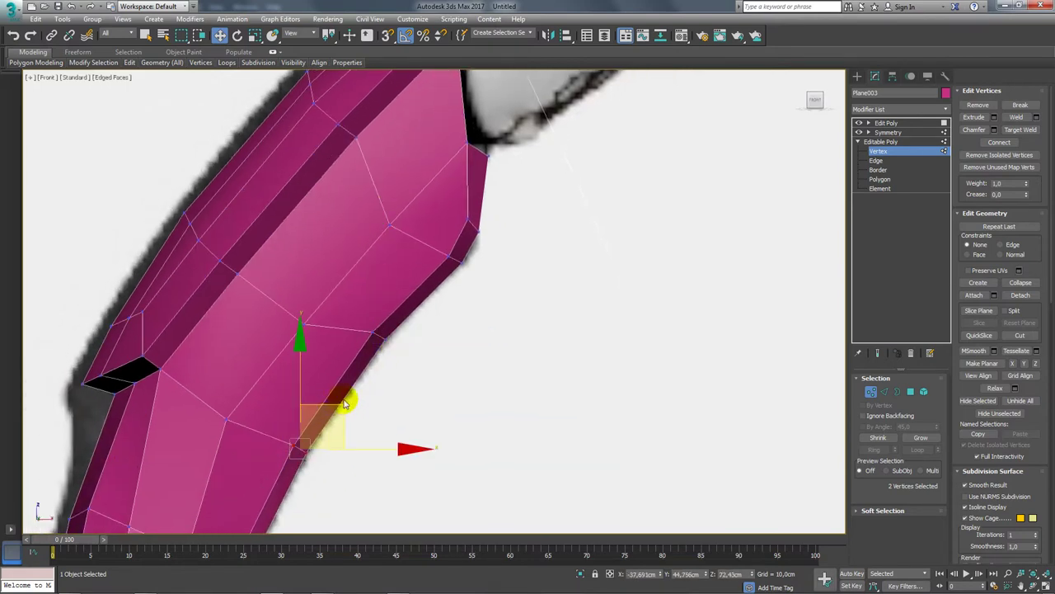
pyautogui.scroll(-1, 471, 228)
pyautogui.scroll(-1, 522, 322)
pyautogui.scroll(-3, 501, 282)
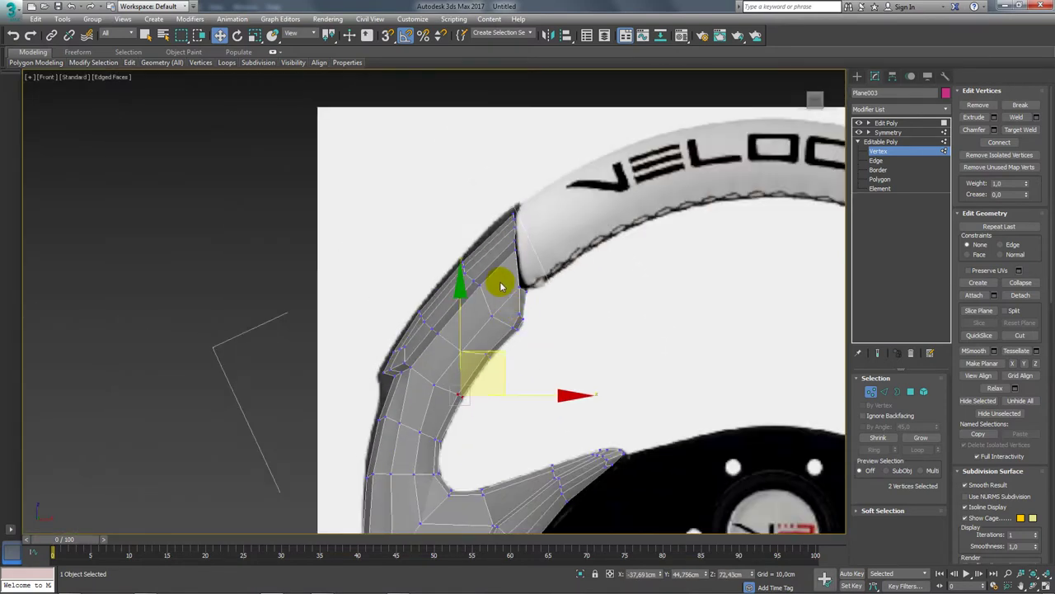
pyautogui.scroll(-2, 525, 278)
pyautogui.scroll(3, 525, 278)
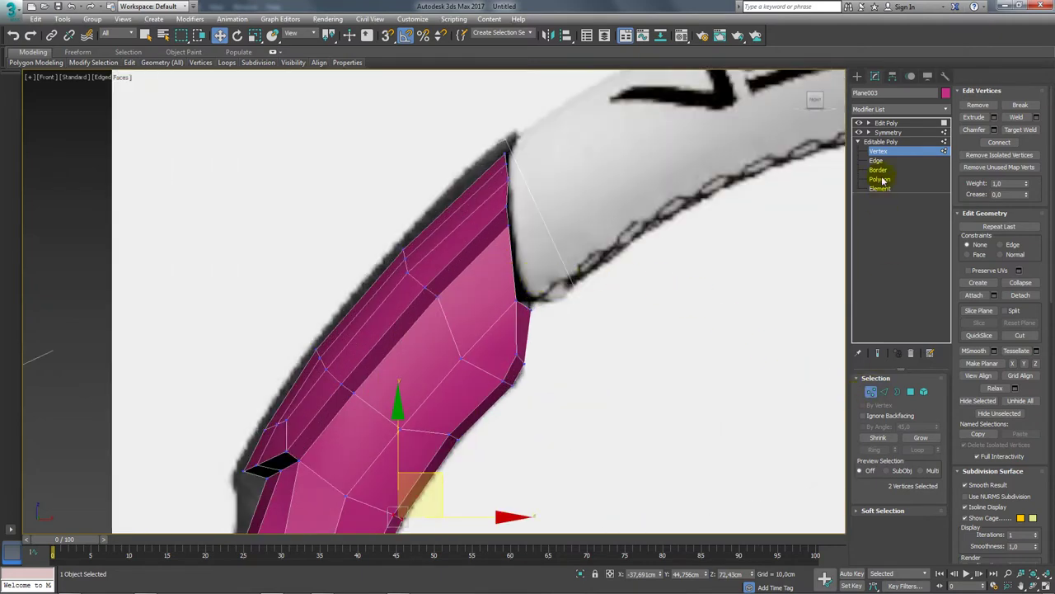
# Step: Delete the top Edit Poly modifier and add a fresh Edit Poly above Symmetry
pyautogui.click(881, 142)
pyautogui.click(887, 132)
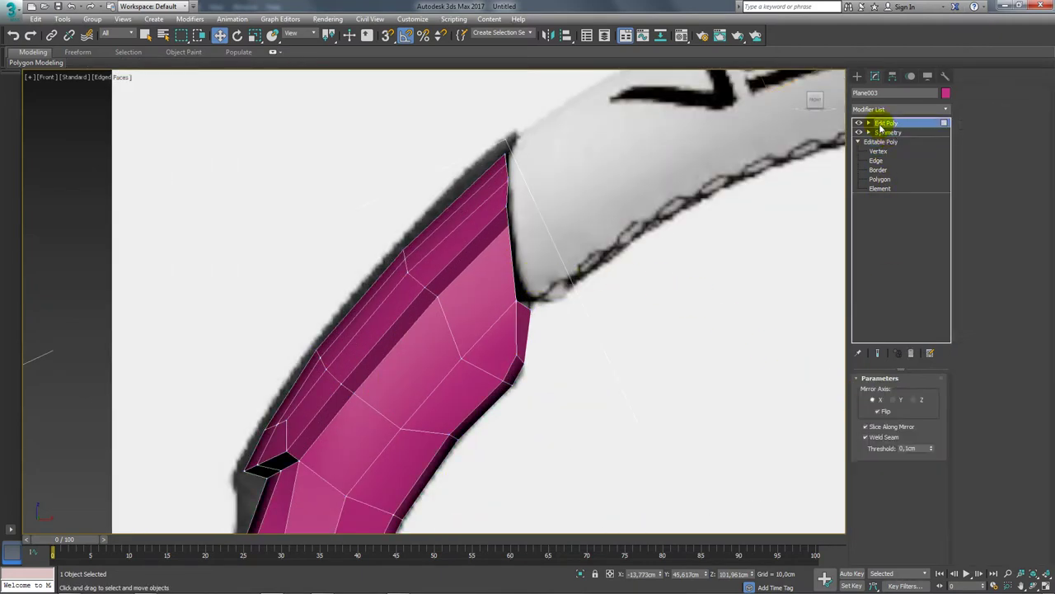
pyautogui.click(874, 123)
pyautogui.click(874, 124)
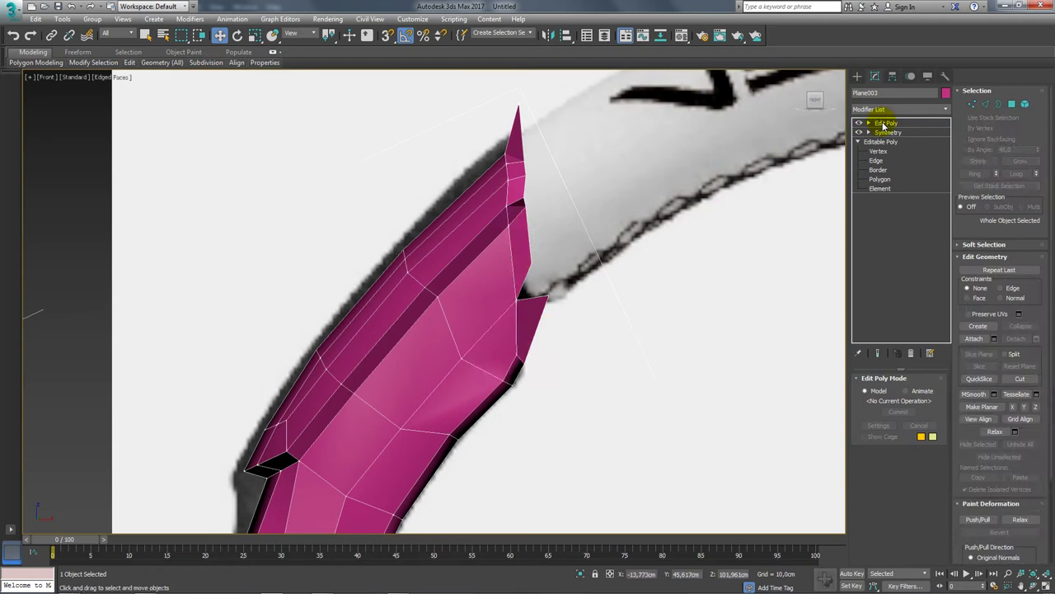
pyautogui.click(912, 353)
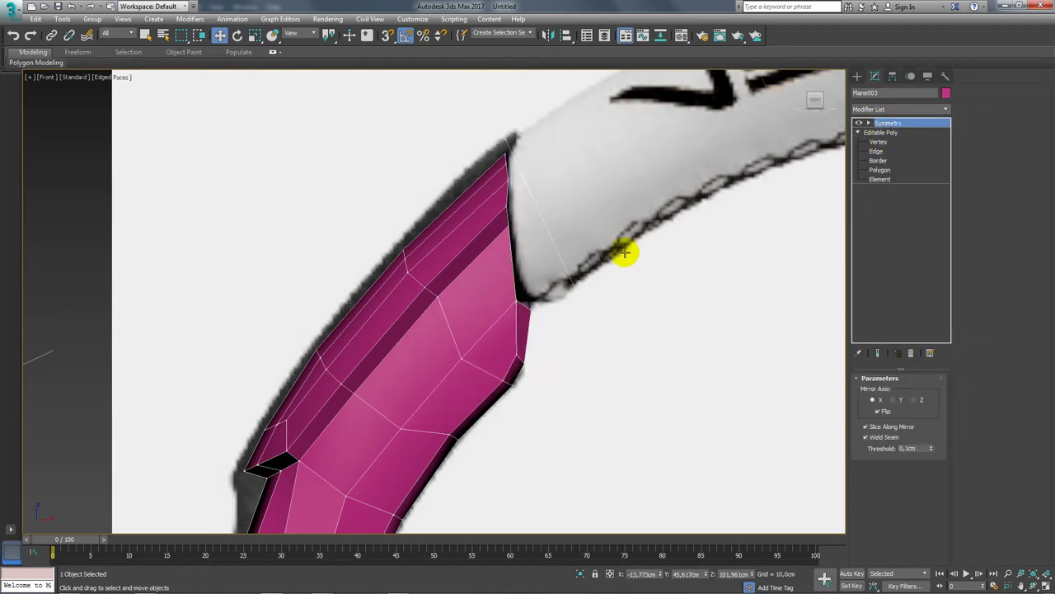
pyautogui.scroll(-4, 610, 262)
pyautogui.scroll(4, 590, 274)
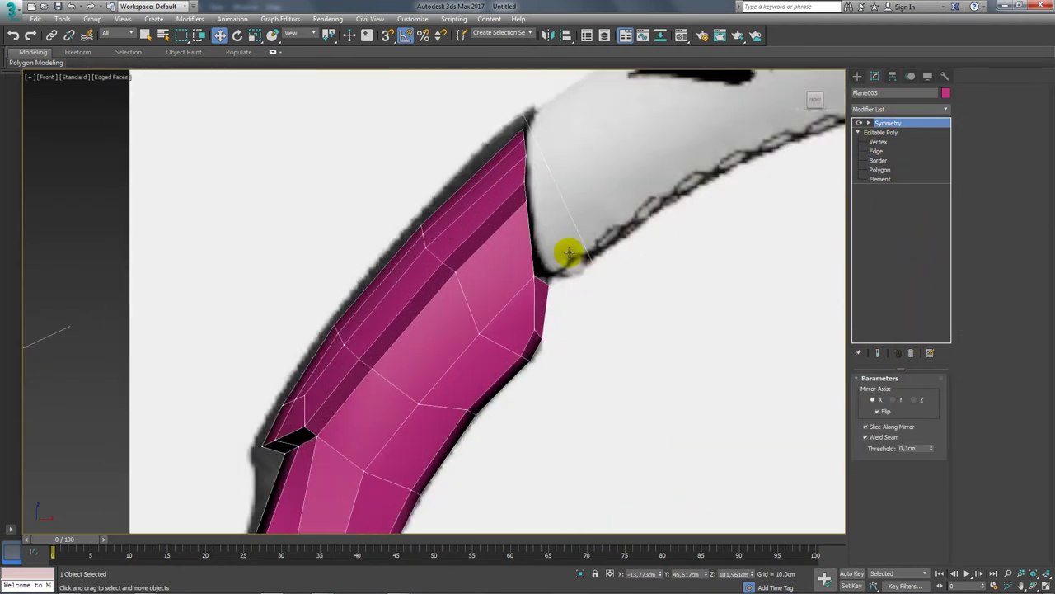
pyautogui.click(948, 109)
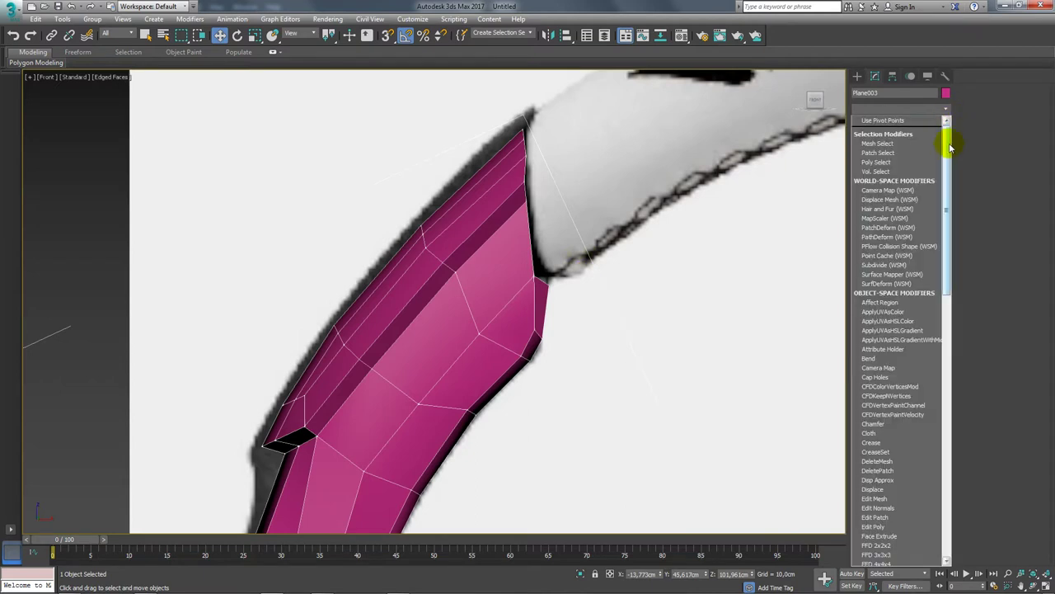
pyautogui.scroll(-2, 940, 206)
pyautogui.click(890, 474)
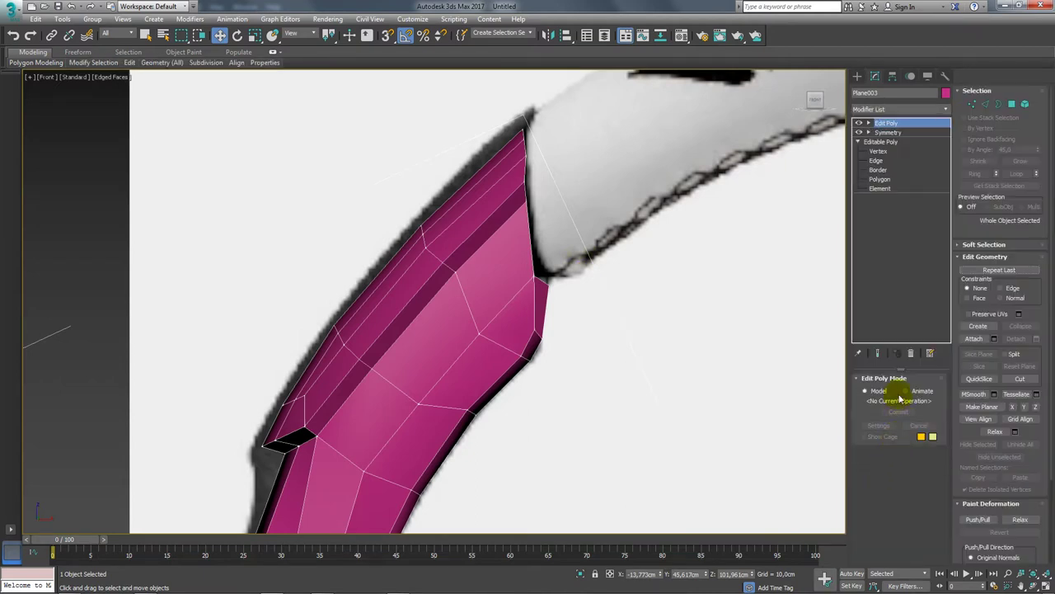
# Step: Select the grip's open end border and extend it into a new strip
pyautogui.click(999, 103)
pyautogui.moveTo(700, 195); pyautogui.dragTo(566, 259)
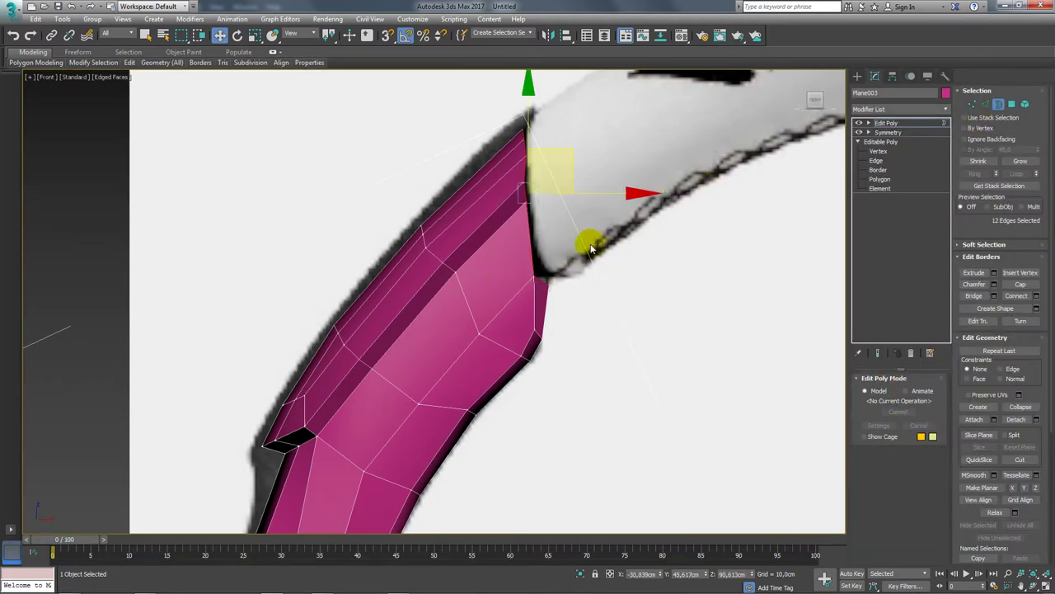
pyautogui.scroll(1, 535, 181)
pyautogui.moveTo(534, 152)
pyautogui.keyDown('shift'); pyautogui.mouseDown()
pyautogui.moveTo(547, 141)
pyautogui.moveTo(538, 179)
pyautogui.mouseUp(); pyautogui.keyUp('shift')
pyautogui.press('r')
pyautogui.press('w')
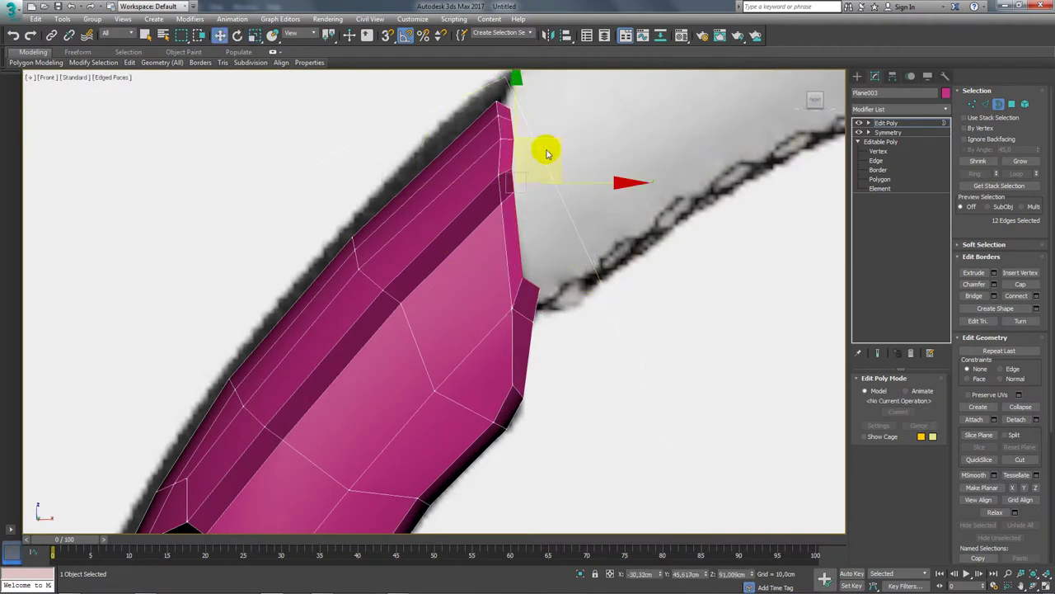
pyautogui.moveTo(553, 140); pyautogui.dragTo(547, 141)
# Step: Preview the mirrored result on Symmetry and view the grip from an angle
pyautogui.click(886, 136)
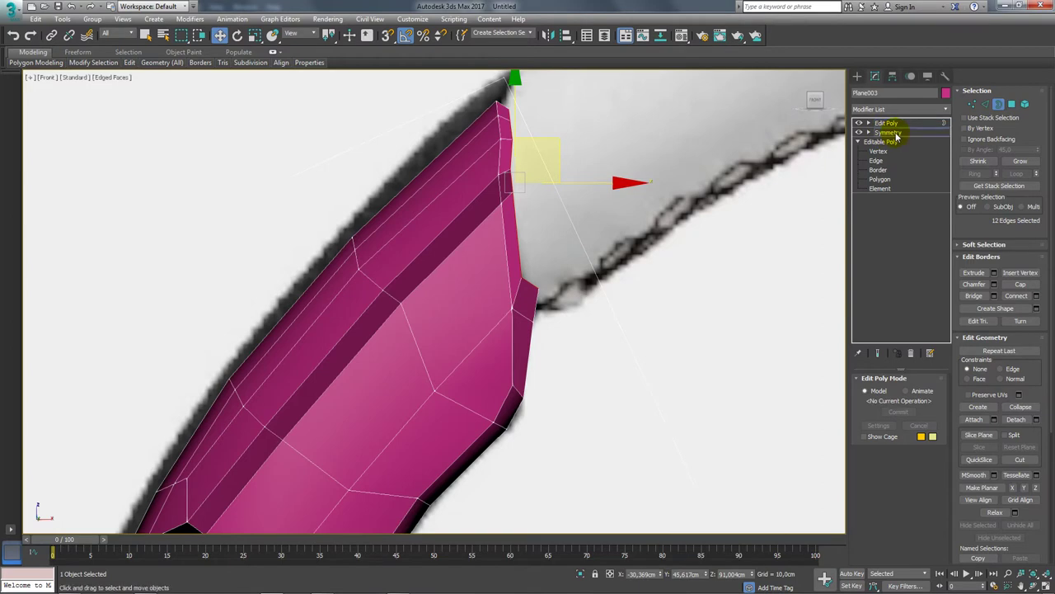
pyautogui.click(886, 123)
pyautogui.click(885, 123)
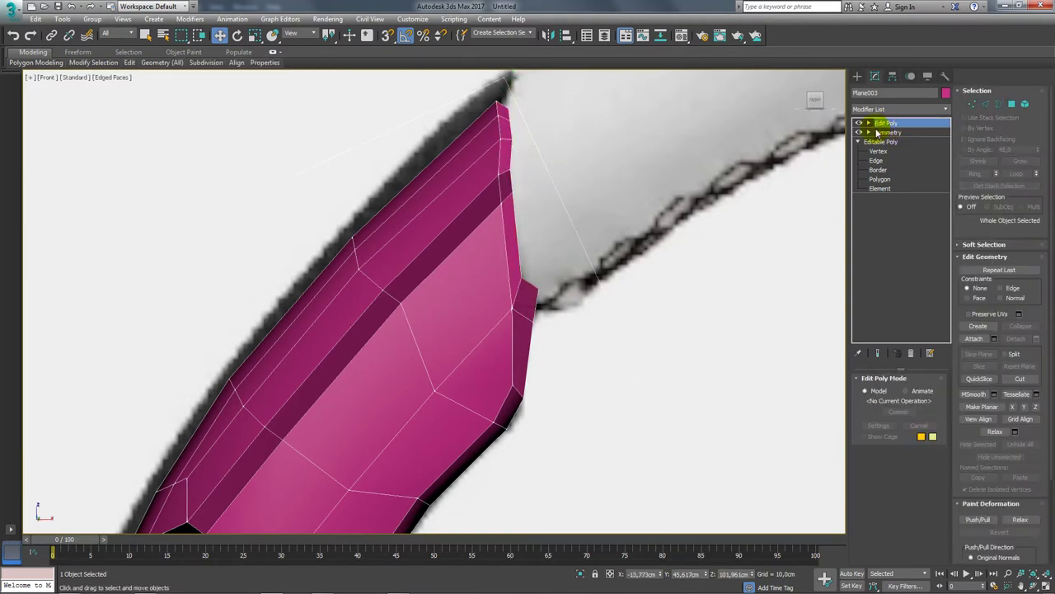
pyautogui.scroll(-5, 652, 212)
pyautogui.scroll(-3, 700, 292)
pyautogui.moveTo(700, 291)
pyautogui.keyDown('alt'); pyautogui.mouseDown(button='middle')
pyautogui.moveTo(594, 308)
pyautogui.moveTo(591, 213)
pyautogui.moveTo(564, 189)
pyautogui.moveTo(603, 255)
pyautogui.mouseUp(button='middle'); pyautogui.keyUp('alt')
pyautogui.scroll(3, 593, 307)
pyautogui.scroll(2, 566, 239)
pyautogui.scroll(-3, 553, 259)
pyautogui.scroll(3, 603, 254)
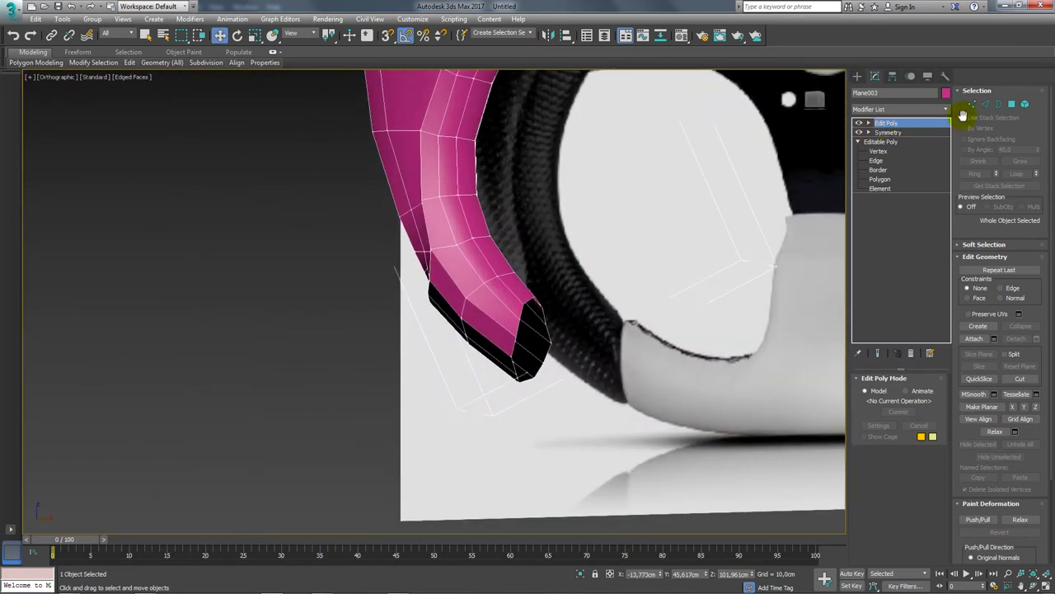
# Step: In front view, push the tube's open end border against the wheel
pyautogui.click(997, 105)
pyautogui.moveTo(742, 235); pyautogui.dragTo(548, 339)
pyautogui.keyDown('alt'); pyautogui.moveTo(566, 341); pyautogui.dragTo(588, 342, button='middle'); pyautogui.keyUp('alt')
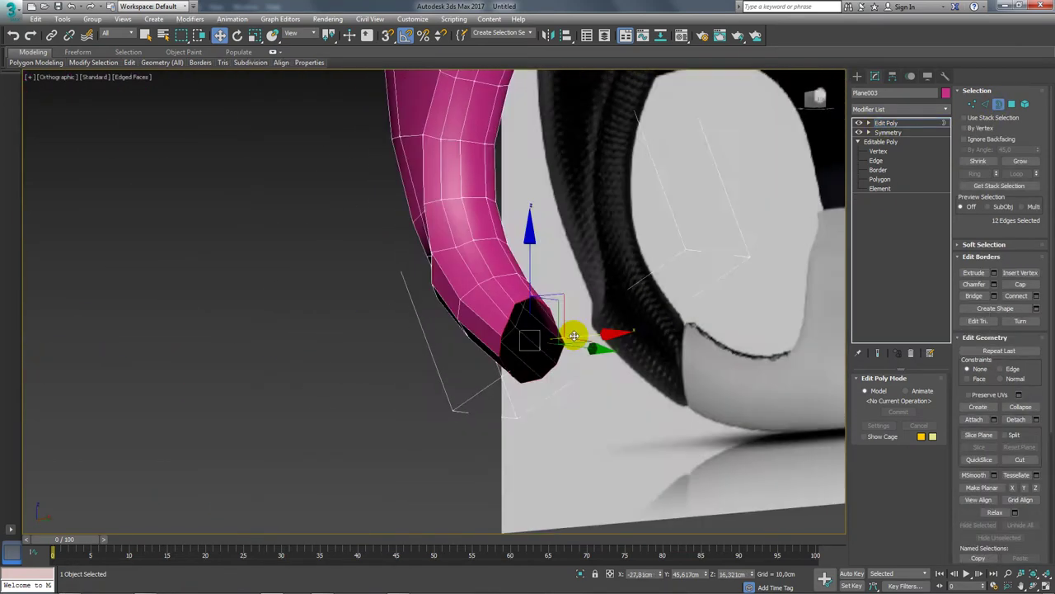
pyautogui.press('f')
pyautogui.scroll(4, 530, 317)
pyautogui.scroll(2, 405, 266)
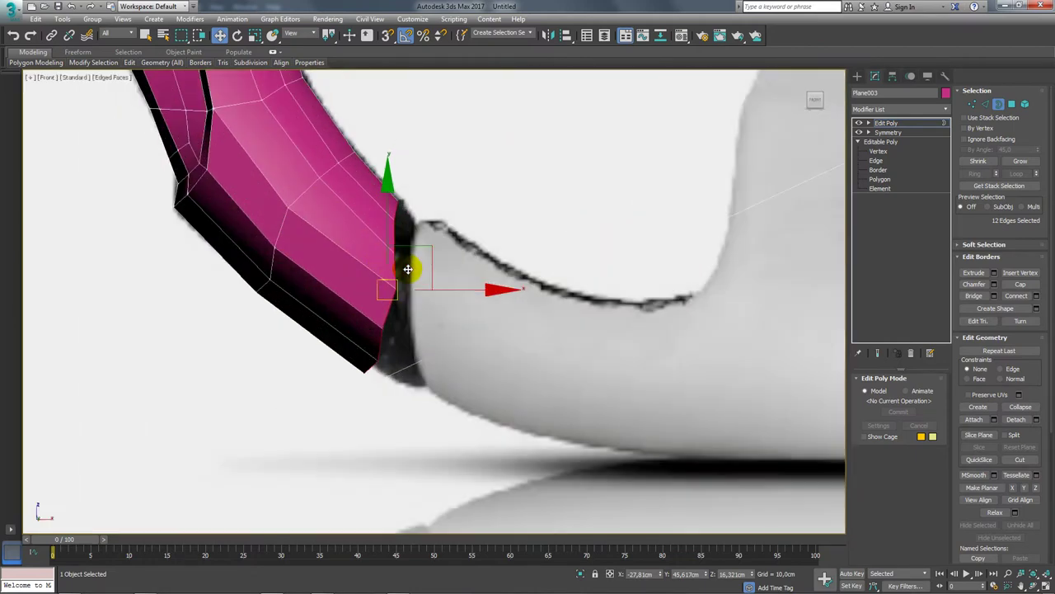
pyautogui.moveTo(427, 254); pyautogui.dragTo(511, 273)
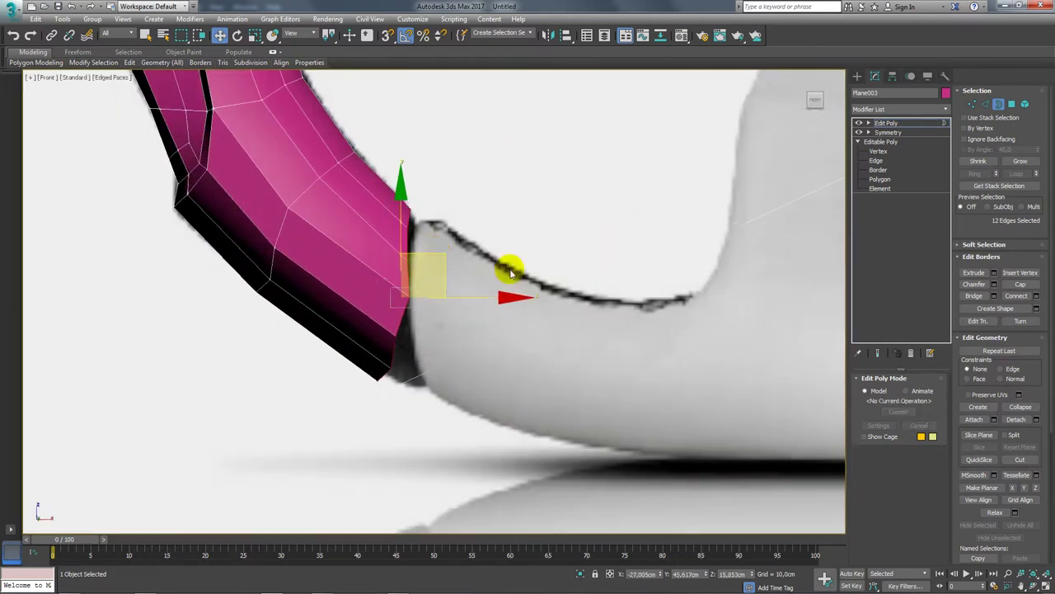
pyautogui.click(974, 105)
# Step: Move the tube-end corner vertices so they follow the edge of the white wheel section
pyautogui.scroll(3, 427, 361)
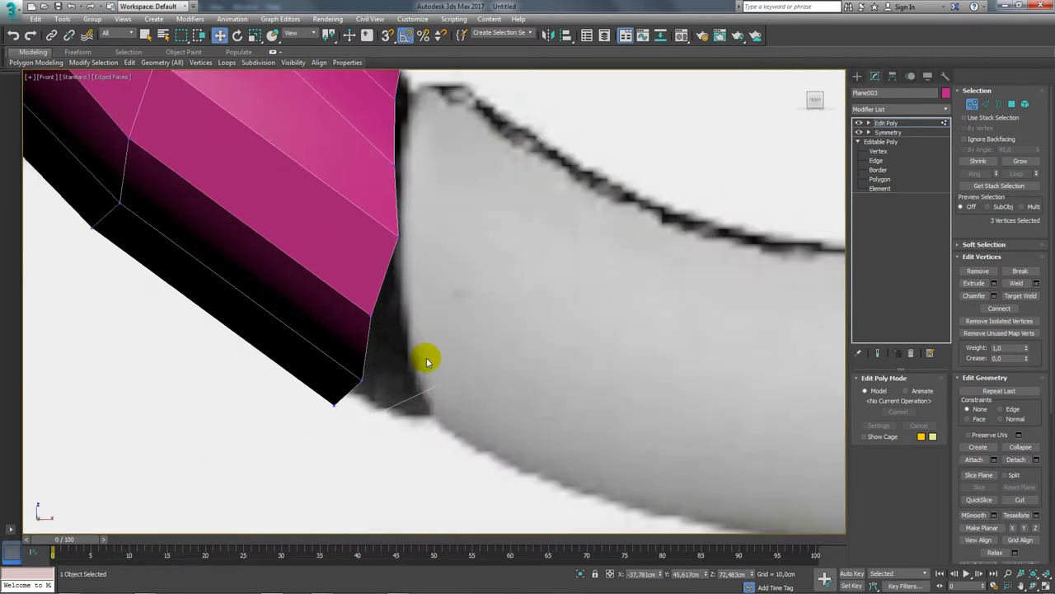
pyautogui.moveTo(362, 303); pyautogui.dragTo(359, 365)
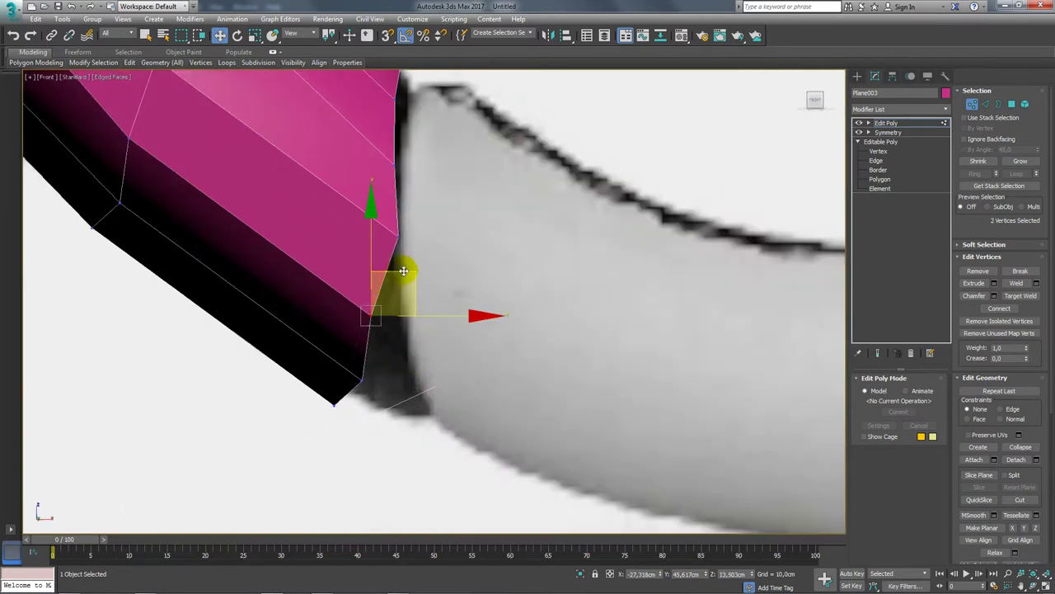
pyautogui.click(408, 382)
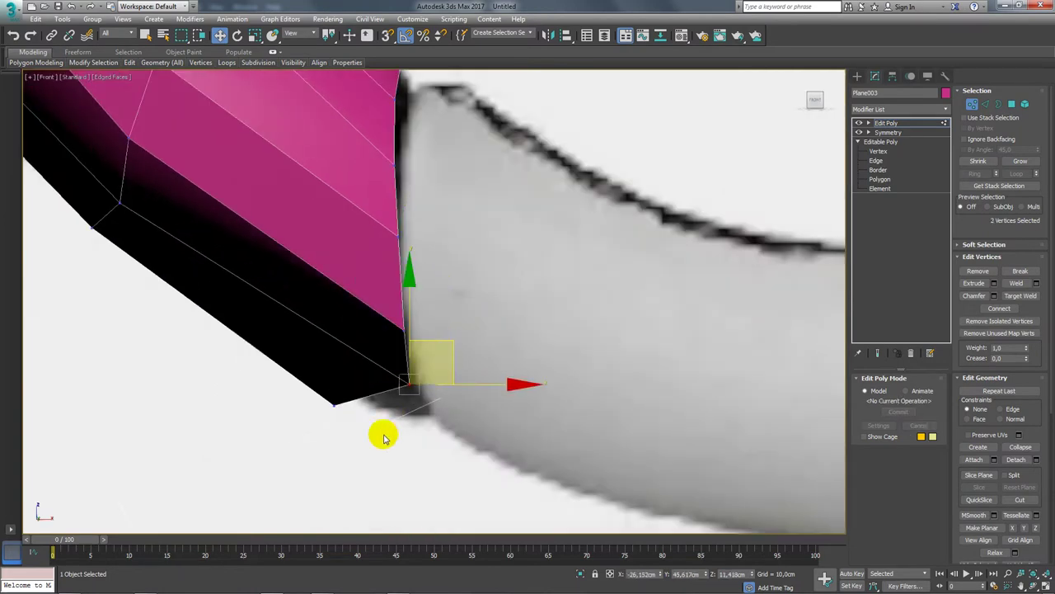
pyautogui.moveTo(382, 431); pyautogui.dragTo(306, 396)
pyautogui.moveTo(376, 363); pyautogui.dragTo(453, 379)
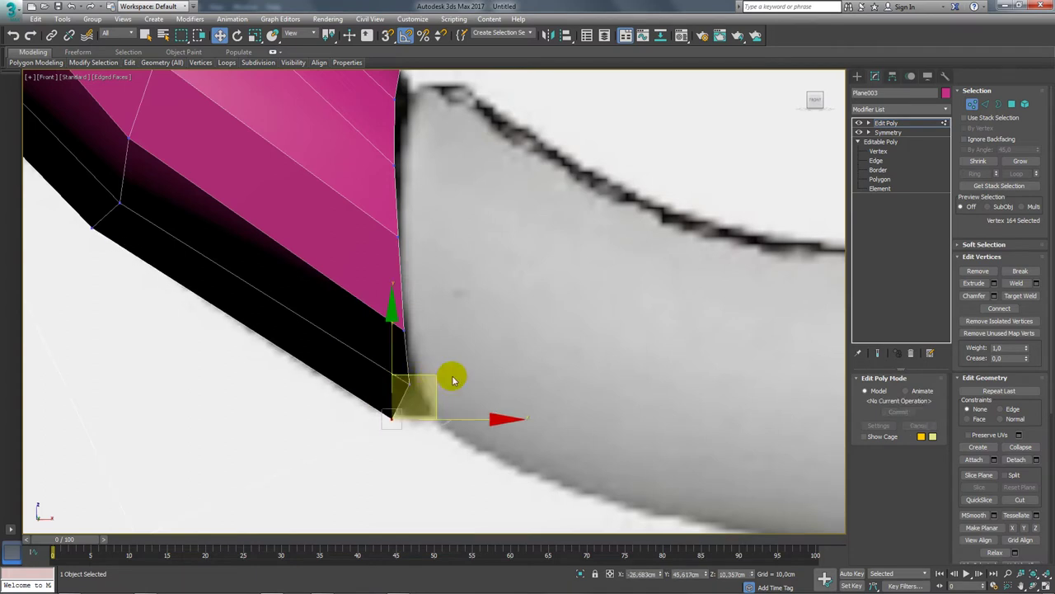
pyautogui.moveTo(370, 211); pyautogui.dragTo(373, 215)
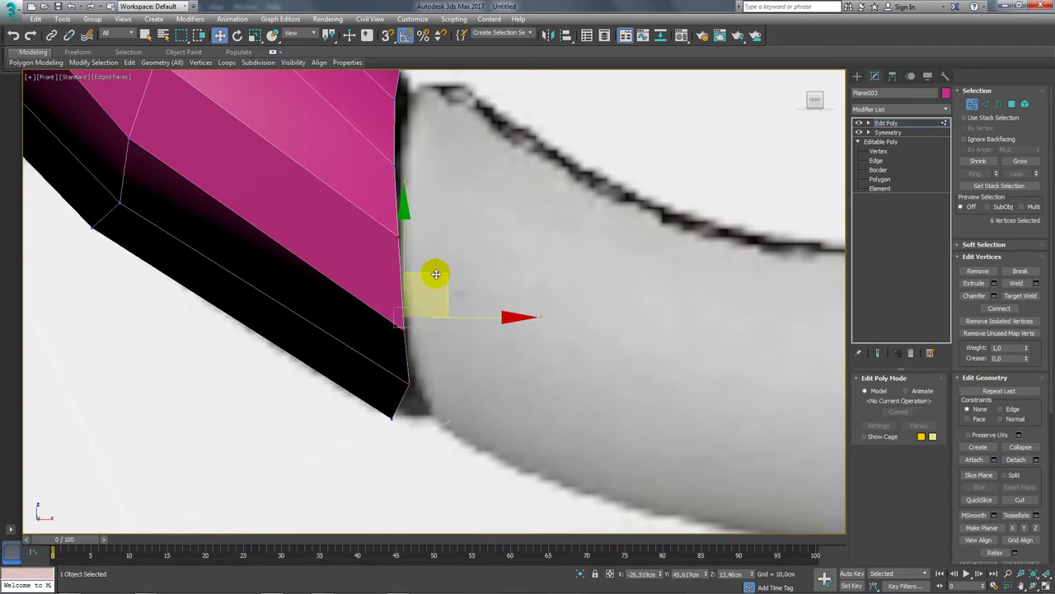
pyautogui.moveTo(436, 274)
pyautogui.mouseDown(button='middle')
pyautogui.moveTo(413, 254)
pyautogui.moveTo(454, 371)
pyautogui.mouseUp(button='middle')
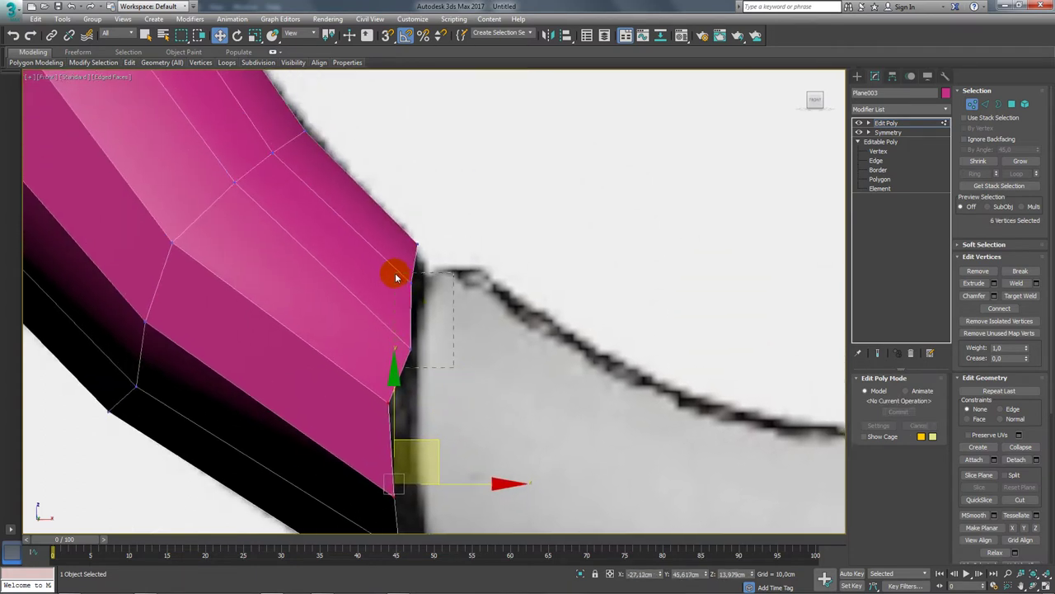
pyautogui.moveTo(443, 267); pyautogui.dragTo(429, 266)
pyautogui.click(418, 243)
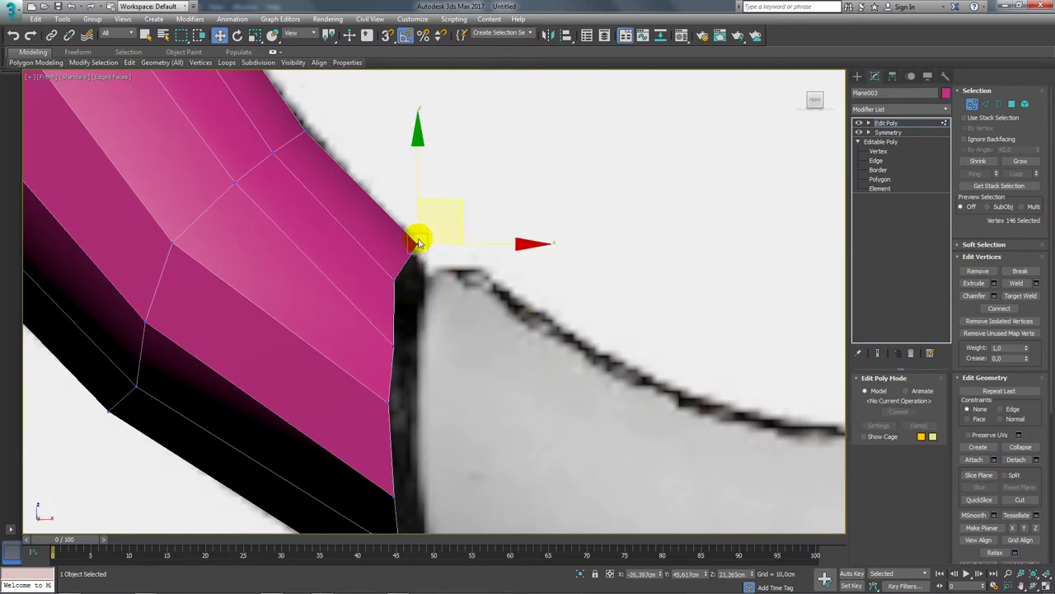
pyautogui.moveTo(458, 211); pyautogui.dragTo(446, 208)
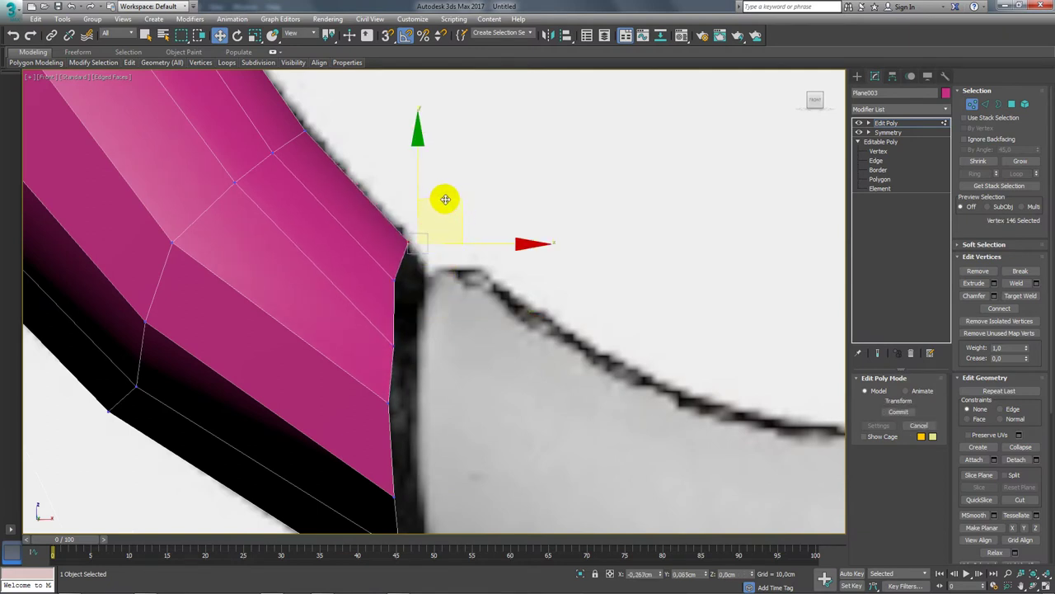
# Step: Shift and scale the end border against the wheel, checking the opening in Perspective
pyautogui.click(995, 106)
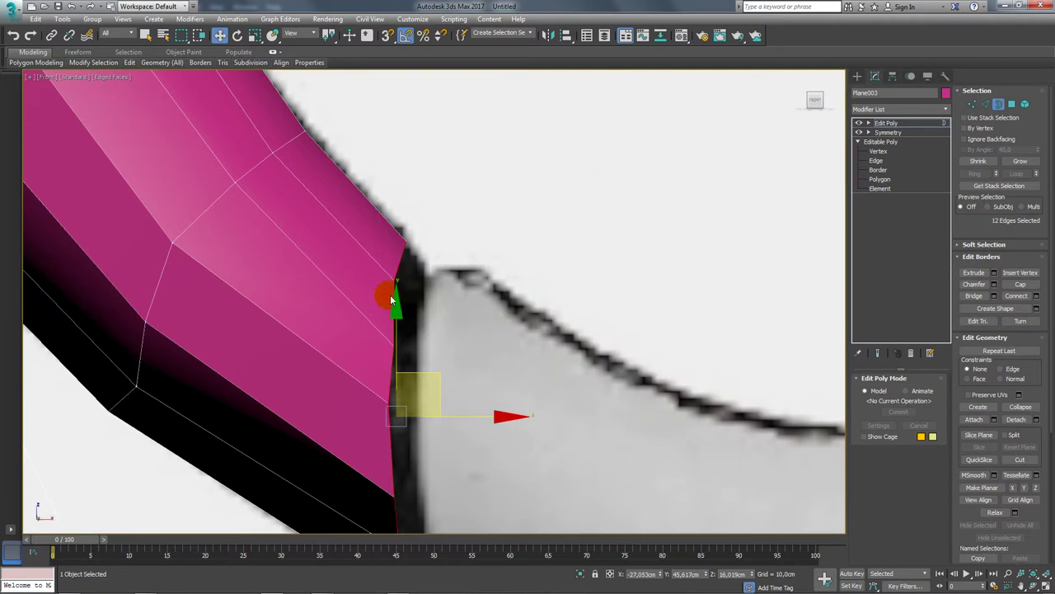
pyautogui.scroll(-5, 391, 300)
pyautogui.scroll(3, 392, 301)
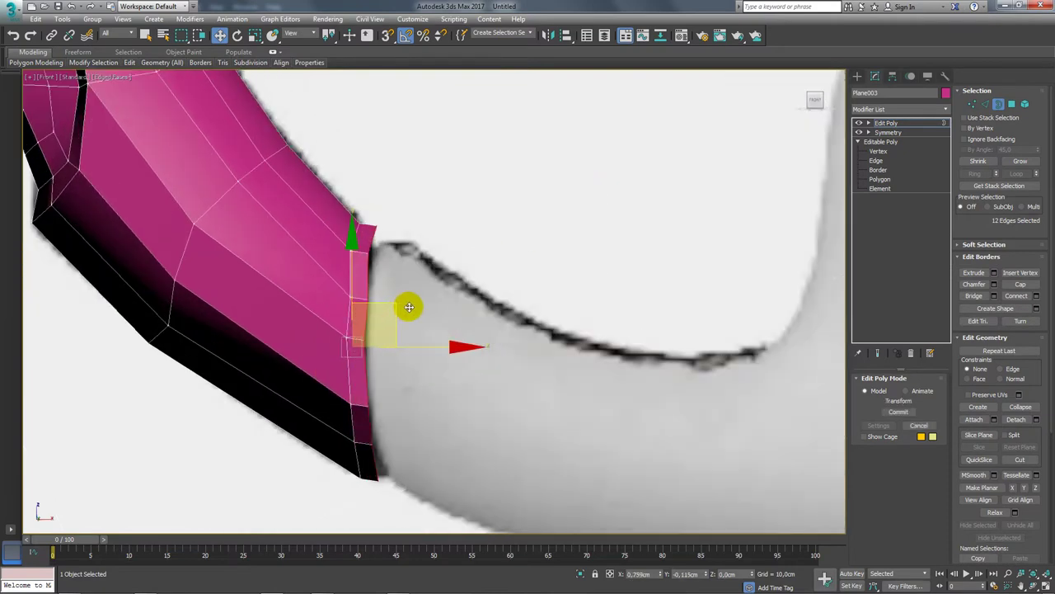
pyautogui.moveTo(408, 306); pyautogui.dragTo(397, 351)
pyautogui.press('r')
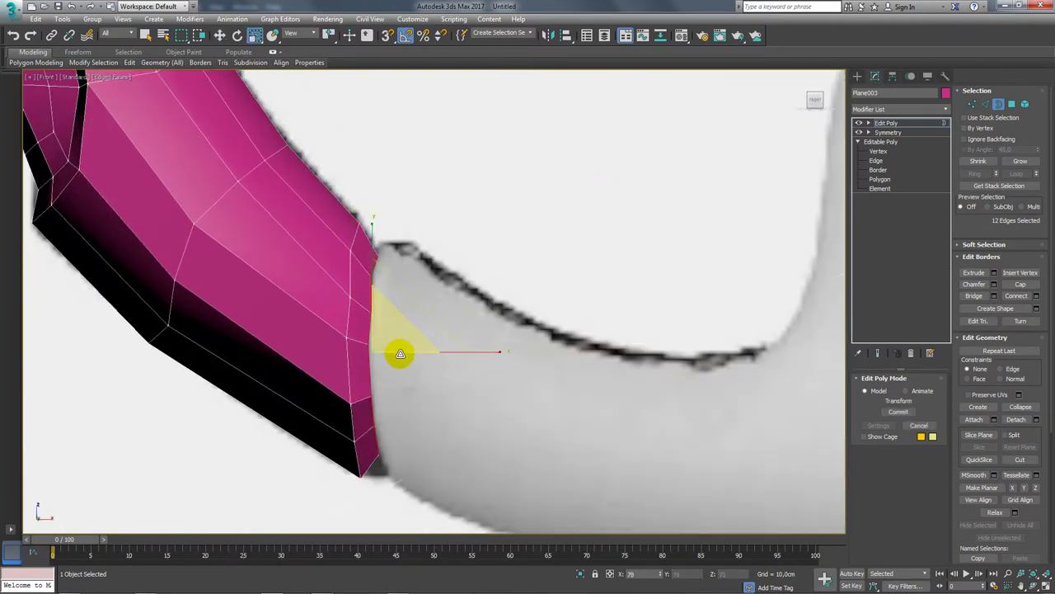
pyautogui.scroll(-3, 439, 361)
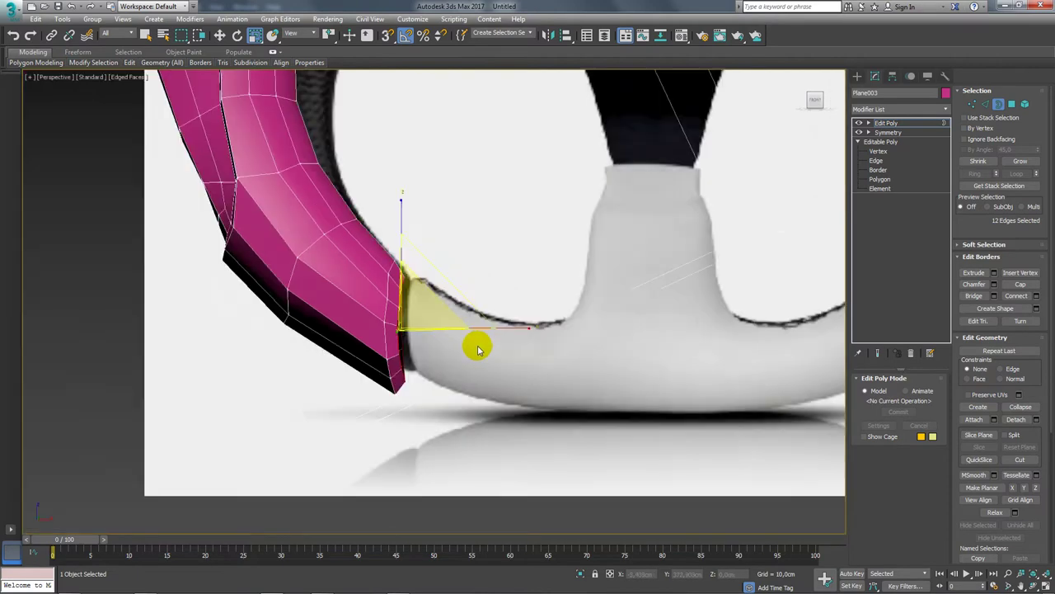
pyautogui.press('p')
pyautogui.keyDown('alt'); pyautogui.moveTo(409, 352); pyautogui.dragTo(401, 330, button='middle'); pyautogui.keyUp('alt')
pyautogui.scroll(3, 455, 316)
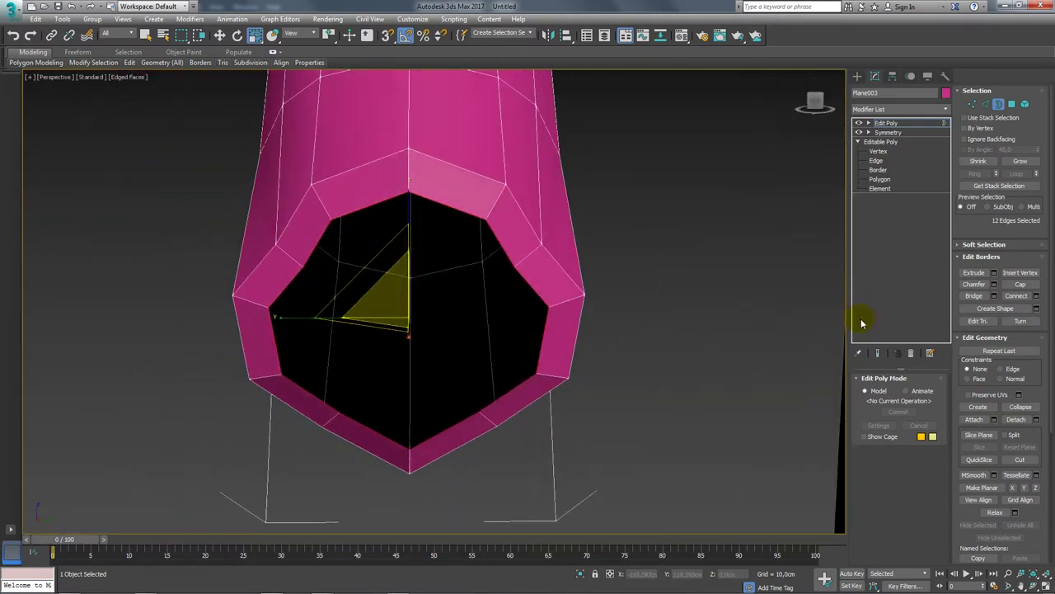
# Step: Scale the left and right rim edges of the opening inward
pyautogui.click(985, 106)
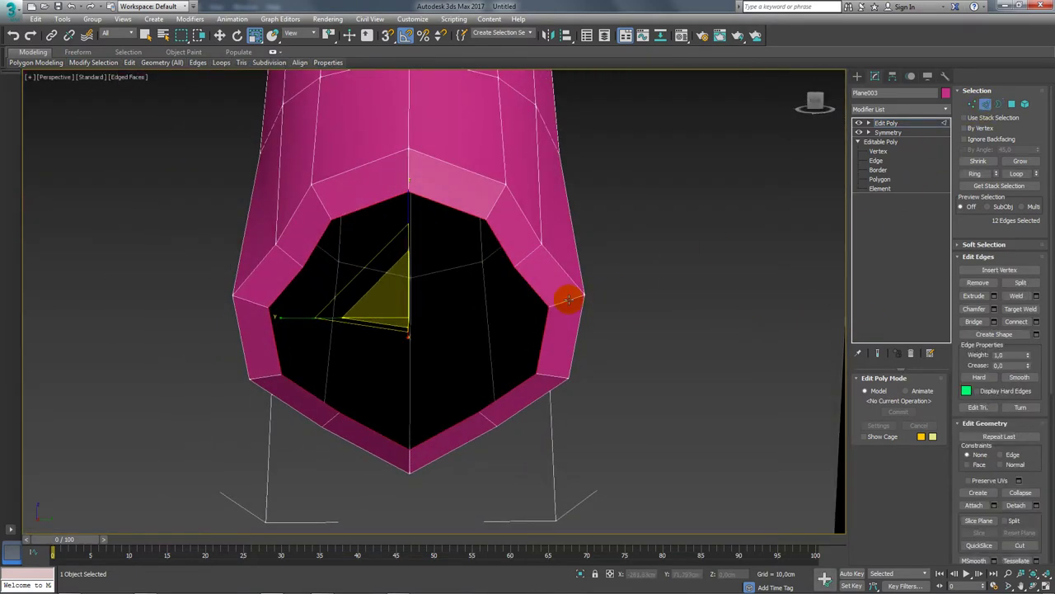
pyautogui.click(569, 300)
pyautogui.keyDown('ctrl'); pyautogui.click(255, 304); pyautogui.keyUp('ctrl')
pyautogui.moveTo(283, 302); pyautogui.dragTo(292, 253)
# Step: Select further pairs of opposite rim edges around the opening for moving
pyautogui.click(379, 264)
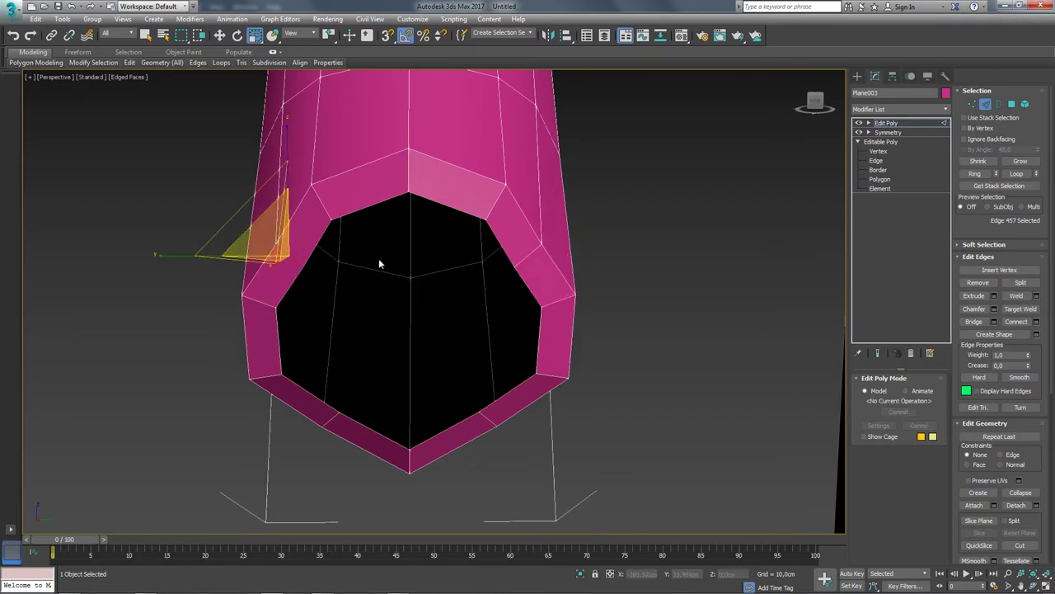
pyautogui.keyDown('ctrl'); pyautogui.click(526, 257); pyautogui.keyUp('ctrl')
pyautogui.click(314, 245)
pyautogui.scroll(-2, 354, 365)
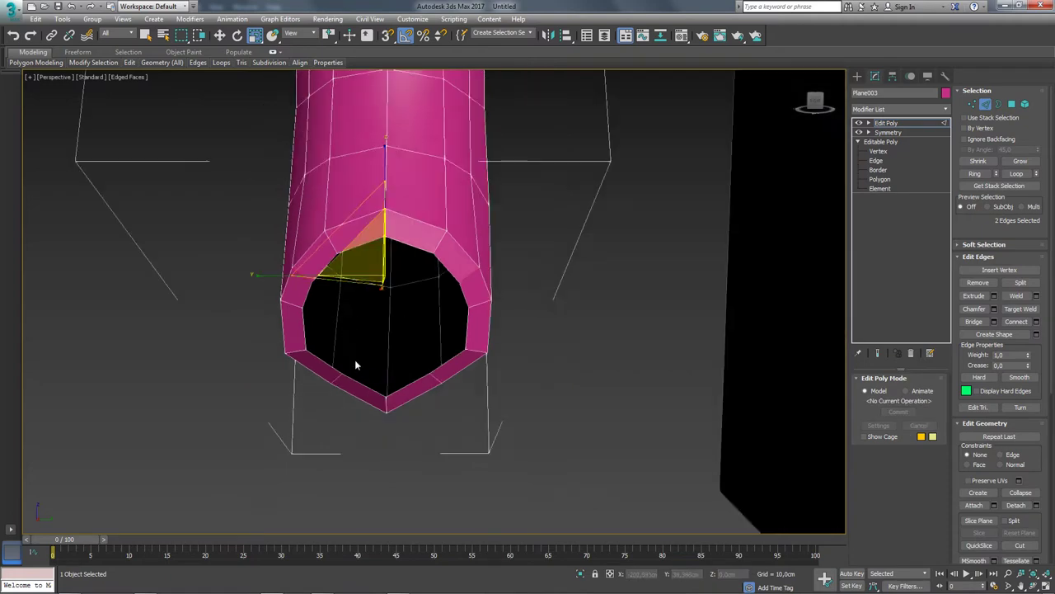
pyautogui.keyDown('alt'); pyautogui.moveTo(355, 365); pyautogui.dragTo(326, 375, button='middle'); pyautogui.keyUp('alt')
pyautogui.click(328, 379)
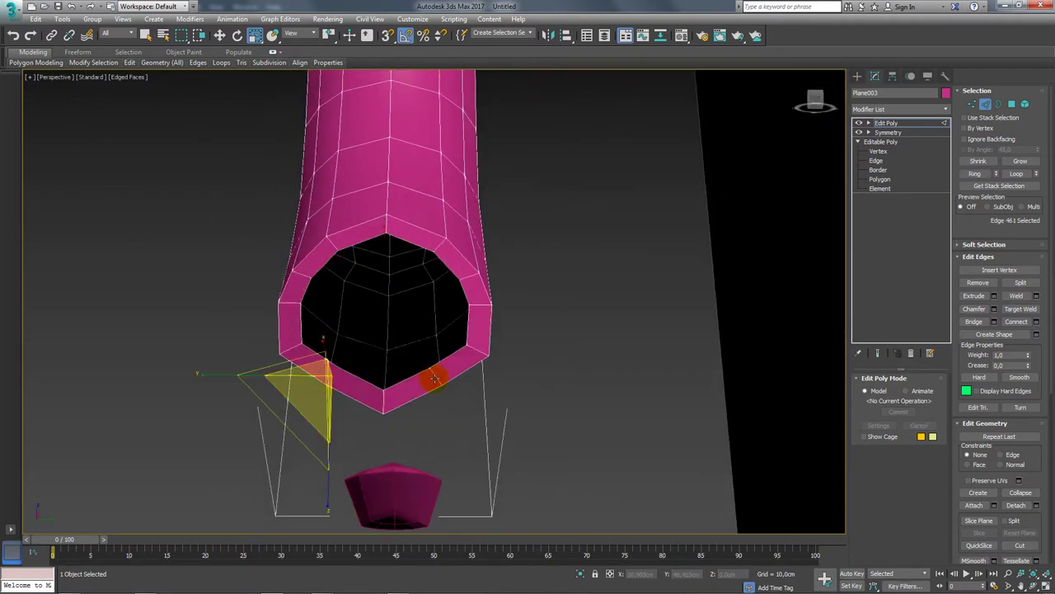
pyautogui.keyDown('ctrl'); pyautogui.click(339, 384); pyautogui.keyUp('ctrl')
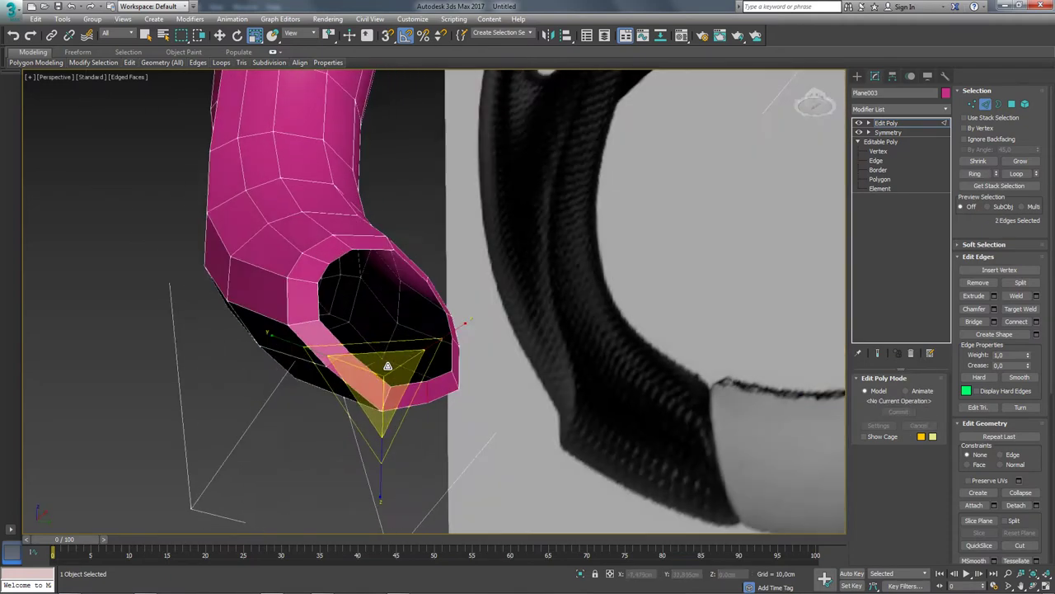
pyautogui.moveTo(388, 365)
pyautogui.keyDown('alt'); pyautogui.mouseDown(button='middle')
pyautogui.moveTo(392, 320)
pyautogui.moveTo(483, 365)
pyautogui.mouseUp(button='middle'); pyautogui.keyUp('alt')
pyautogui.press('w')
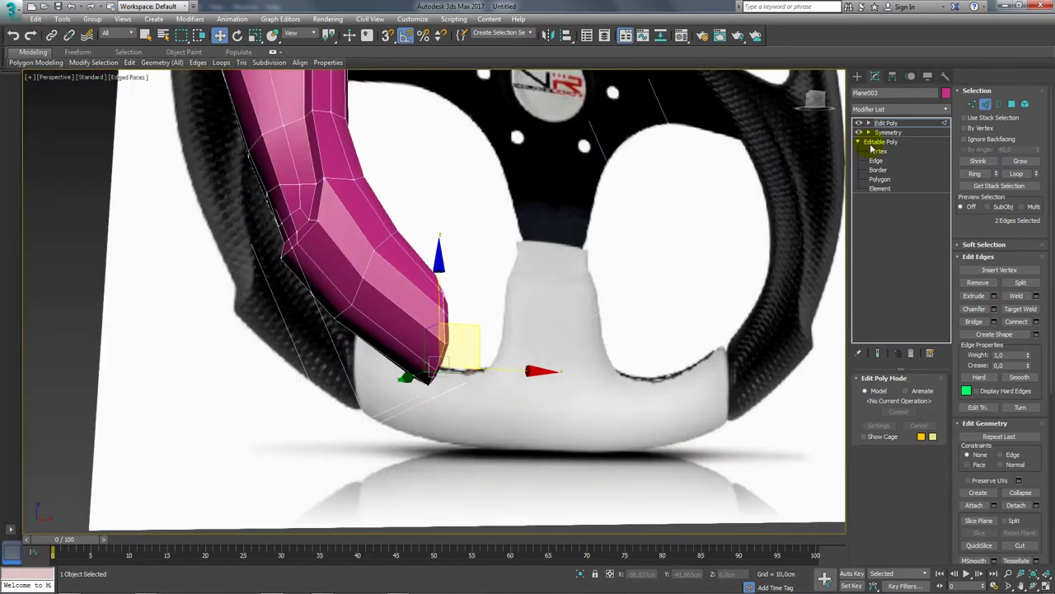
pyautogui.scroll(-2, 647, 235)
# Step: Add a TurboSmooth modifier to the pink grip and turn off Edged Faces with F4
pyautogui.scroll(-10, 647, 235)
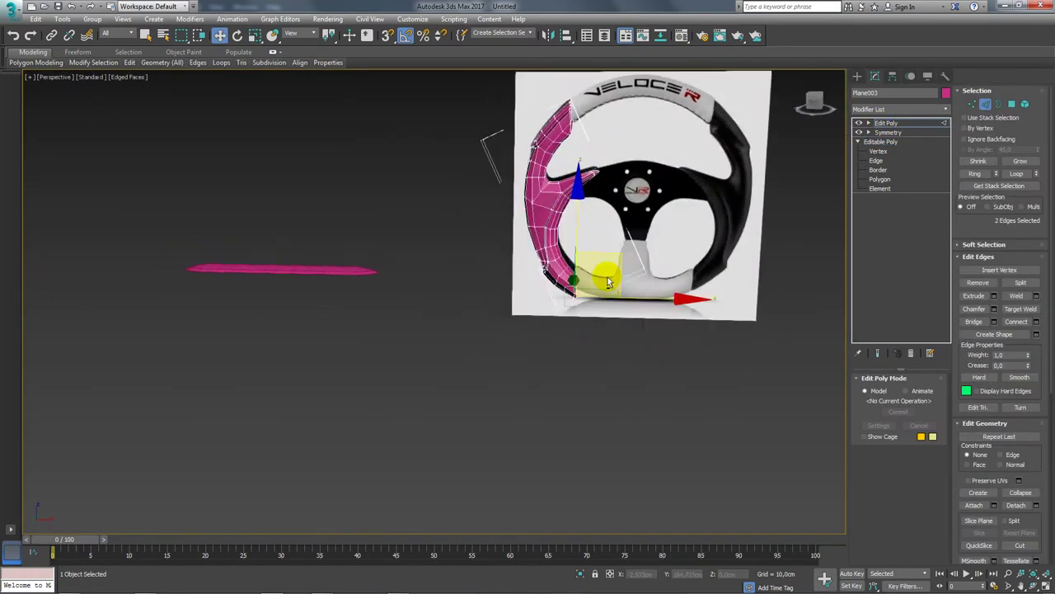
pyautogui.click(947, 110)
pyautogui.moveTo(947, 136); pyautogui.dragTo(942, 447)
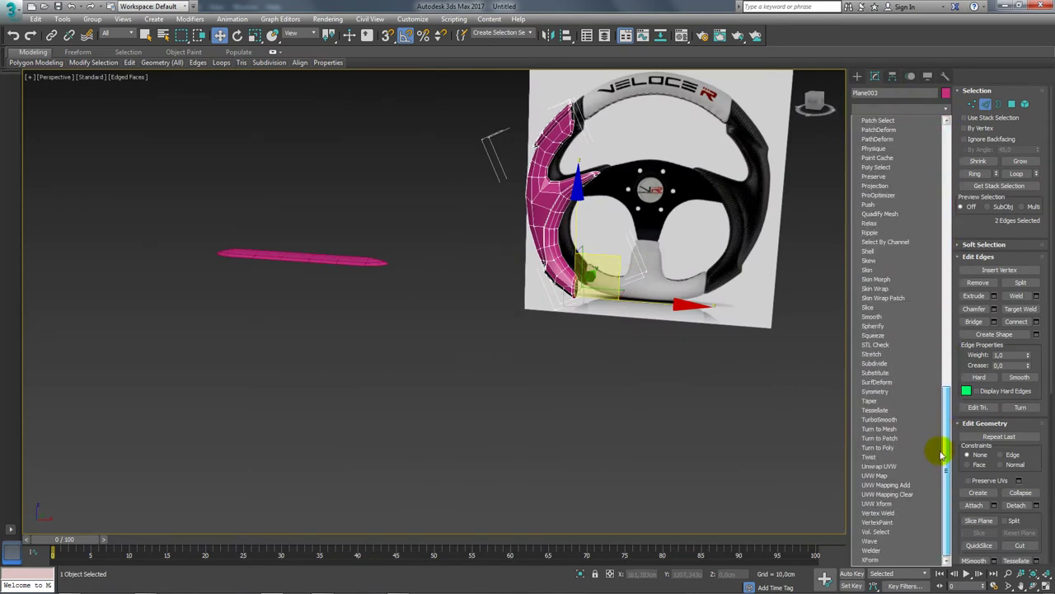
pyautogui.click(907, 417)
pyautogui.moveTo(782, 350)
pyautogui.keyDown('alt'); pyautogui.mouseDown(button='middle')
pyautogui.moveTo(547, 212)
pyautogui.moveTo(561, 302)
pyautogui.moveTo(599, 372)
pyautogui.moveTo(489, 313)
pyautogui.moveTo(325, 356)
pyautogui.moveTo(333, 330)
pyautogui.moveTo(391, 339)
pyautogui.moveTo(434, 323)
pyautogui.moveTo(264, 314)
pyautogui.mouseUp(button='middle'); pyautogui.keyUp('alt')
pyautogui.scroll(3, 575, 235)
pyautogui.press('F4')
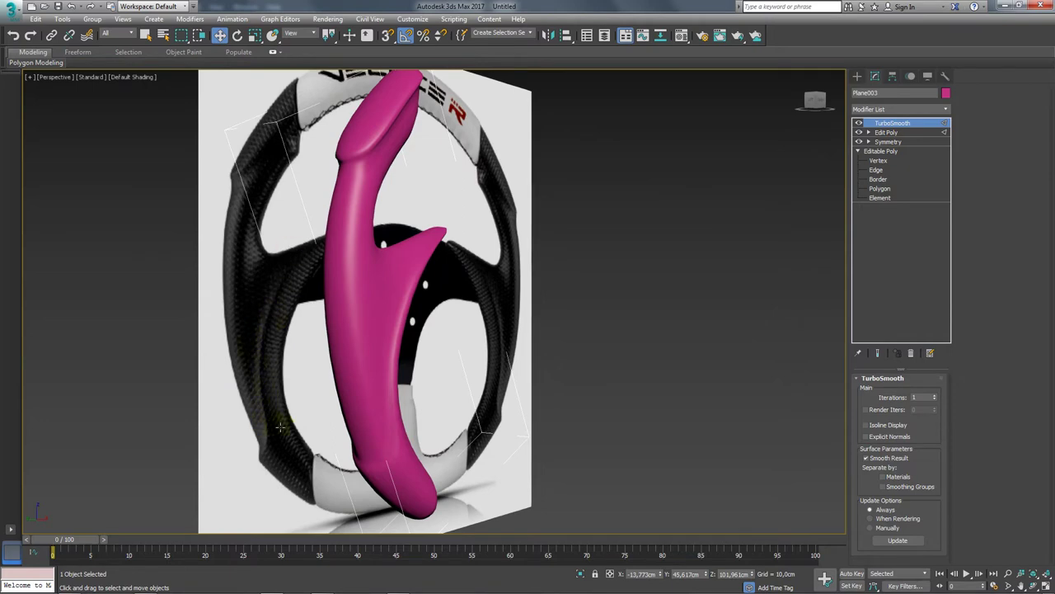
# Step: Select the ring of 20 edges around the grip's lower end in Edit Poly
pyautogui.scroll(3, 383, 442)
pyautogui.scroll(2, 384, 426)
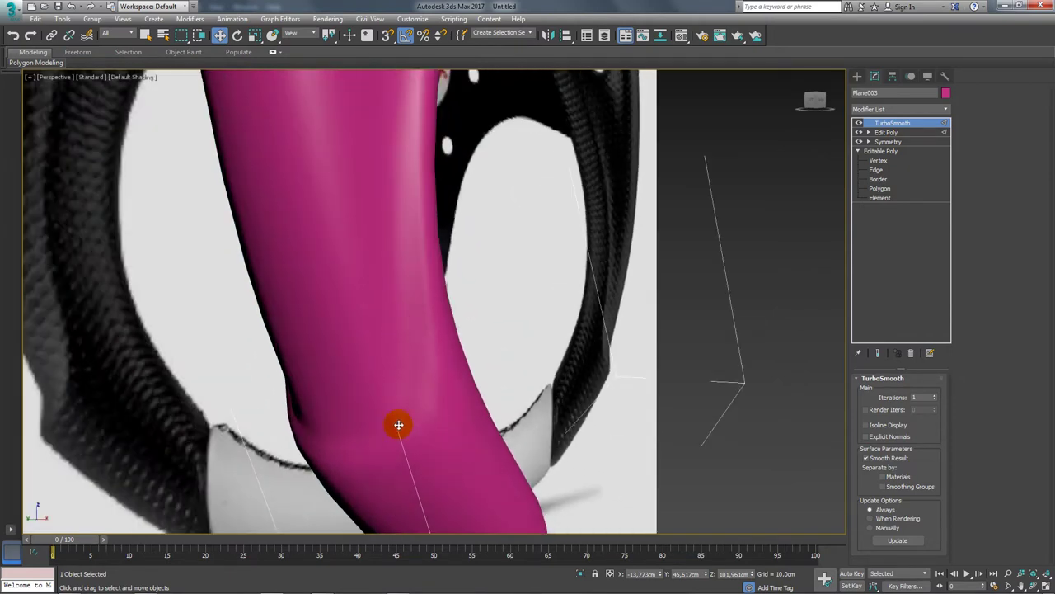
pyautogui.moveTo(398, 424)
pyautogui.keyDown('alt'); pyautogui.mouseDown(button='middle')
pyautogui.moveTo(354, 440)
pyautogui.moveTo(356, 423)
pyautogui.mouseUp(button='middle'); pyautogui.keyUp('alt')
pyautogui.press('z')
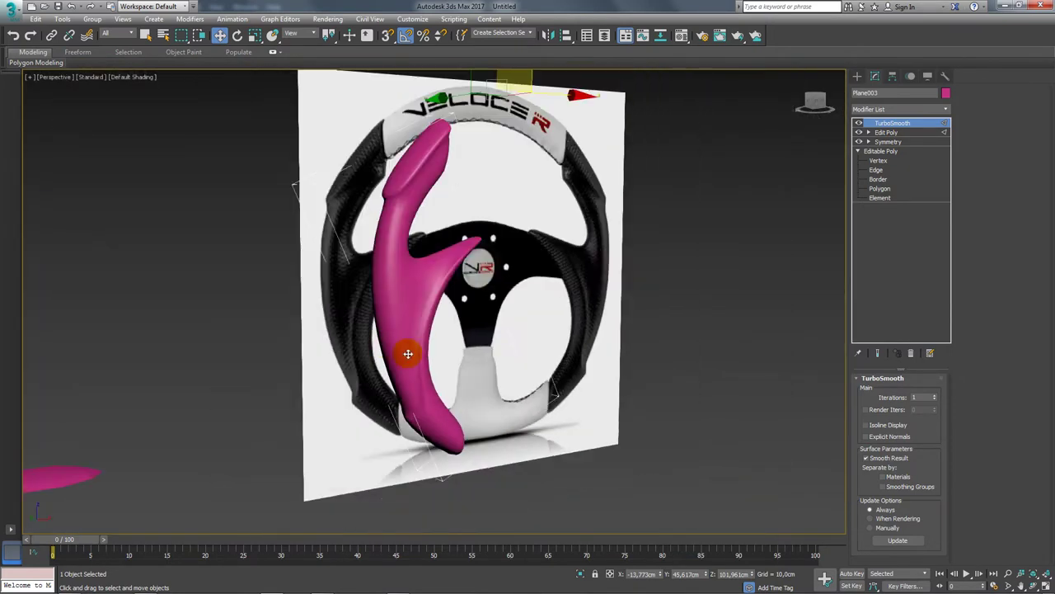
pyautogui.click(870, 133)
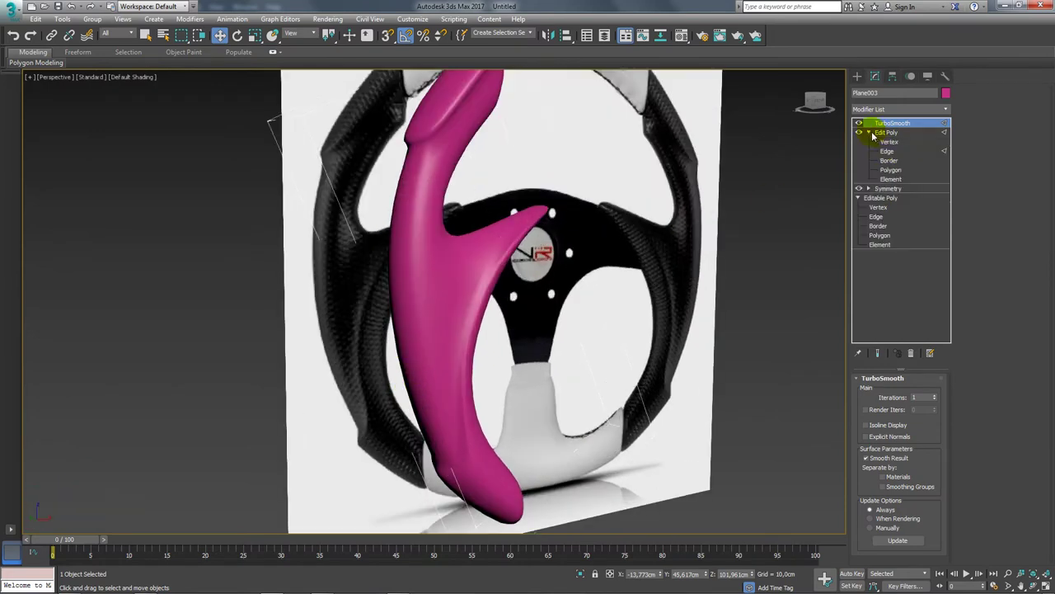
pyautogui.click(887, 151)
pyautogui.scroll(5, 455, 370)
pyautogui.keyDown('alt'); pyautogui.moveTo(455, 370); pyautogui.dragTo(437, 393, button='middle'); pyautogui.keyUp('alt')
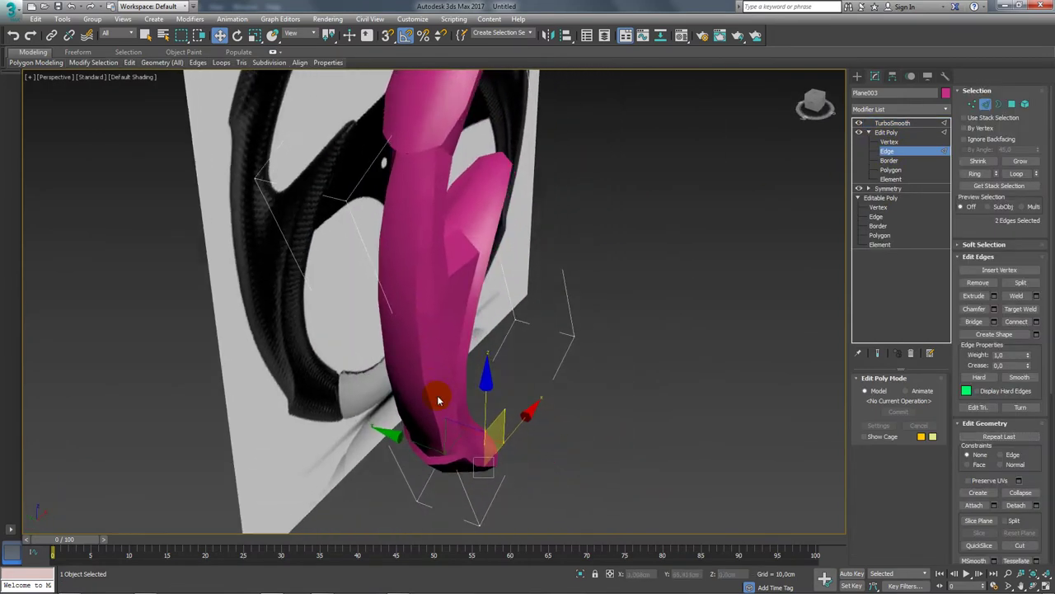
pyautogui.scroll(3, 450, 411)
pyautogui.click(479, 376)
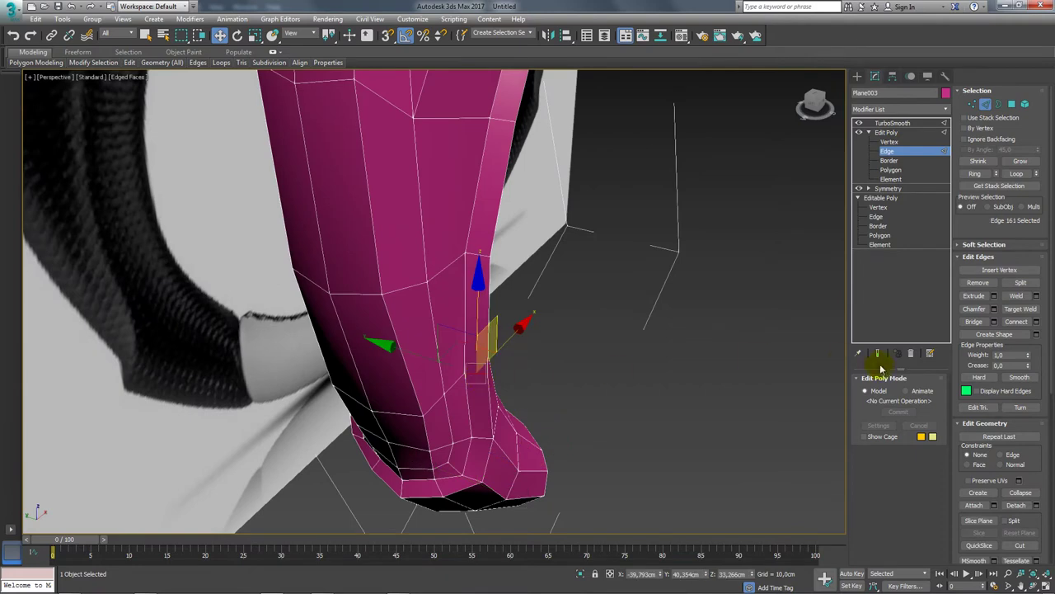
pyautogui.click(974, 174)
# Step: Enable Show End Result and hide edged faces to preview the smoothed grip
pyautogui.keyDown('alt'); pyautogui.moveTo(664, 339); pyautogui.dragTo(874, 380, button='middle'); pyautogui.keyUp('alt')
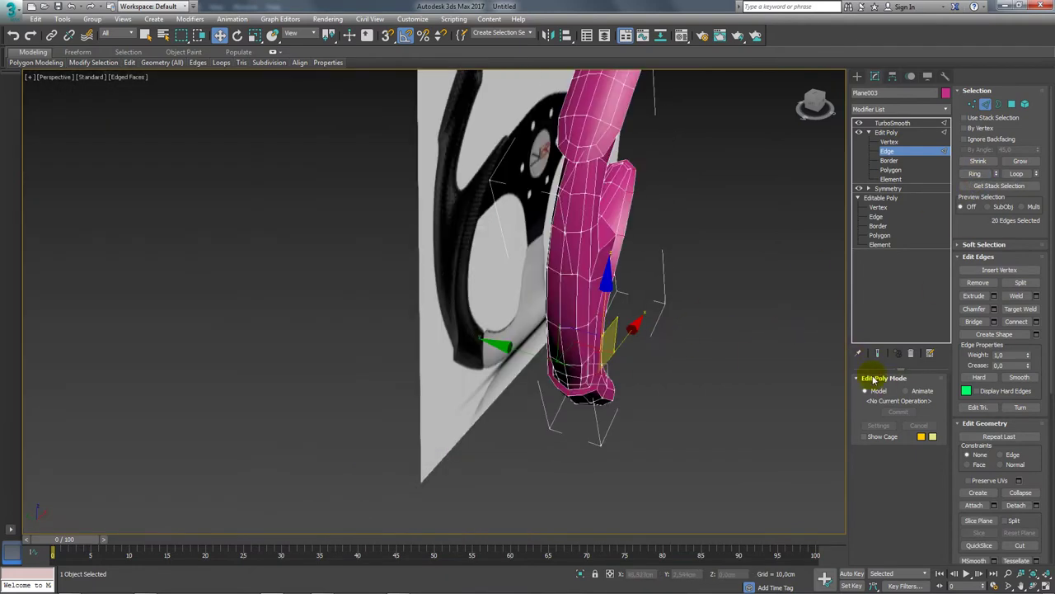
pyautogui.click(878, 353)
pyautogui.keyDown('alt'); pyautogui.moveTo(667, 356); pyautogui.dragTo(585, 325, button='middle'); pyautogui.keyUp('alt')
pyautogui.scroll(3, 585, 325)
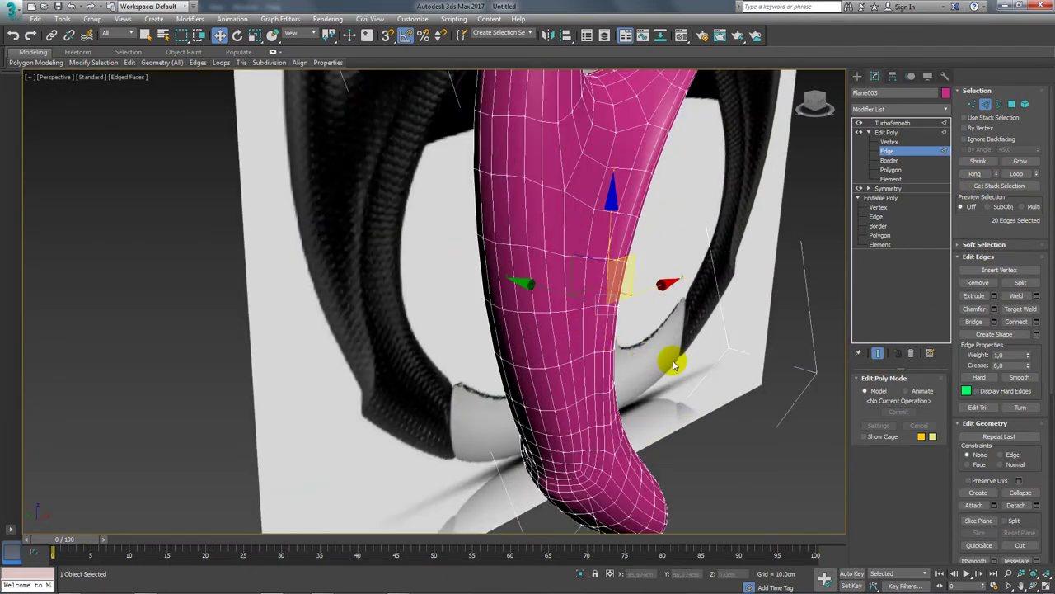
pyautogui.press('F4')
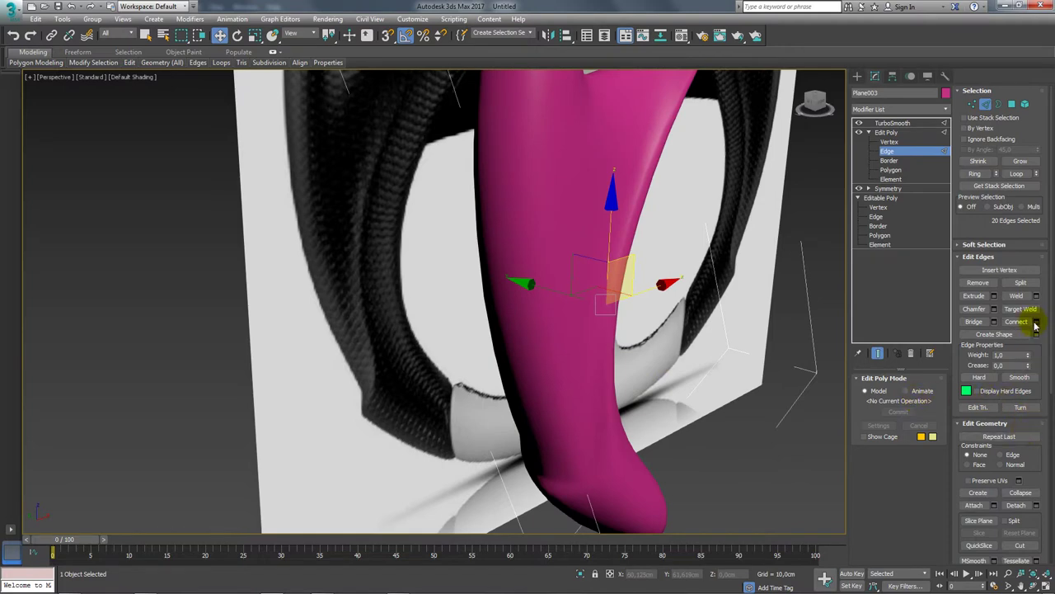
# Step: Connect a new edge loop across the grip's 20-edge ring at slide -190, then show edged faces
pyautogui.click(1036, 323)
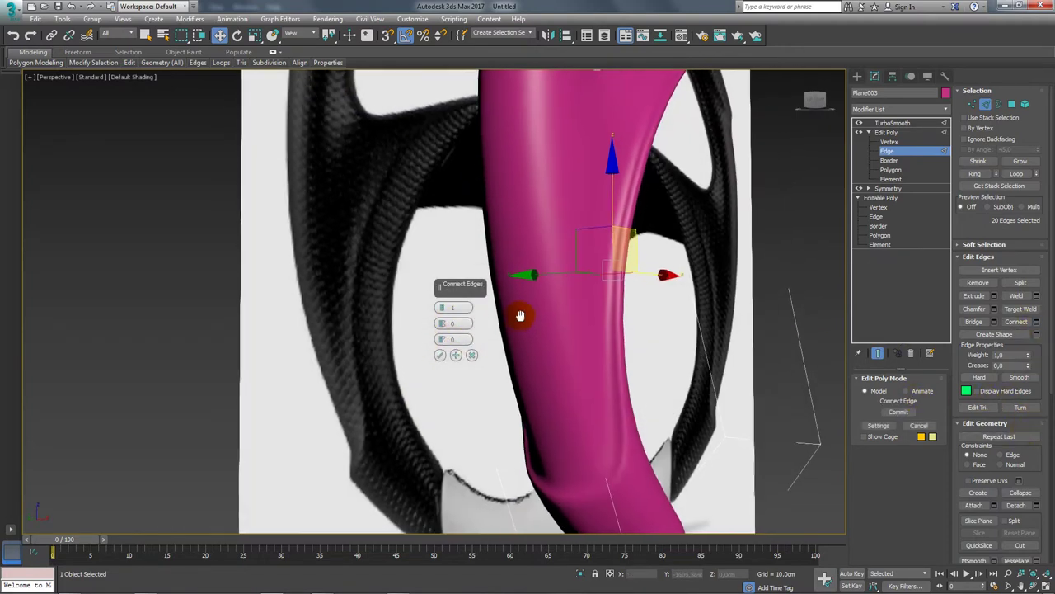
pyautogui.keyDown('alt'); pyautogui.moveTo(514, 353); pyautogui.dragTo(549, 264, button='middle'); pyautogui.keyUp('alt')
pyautogui.click(441, 324)
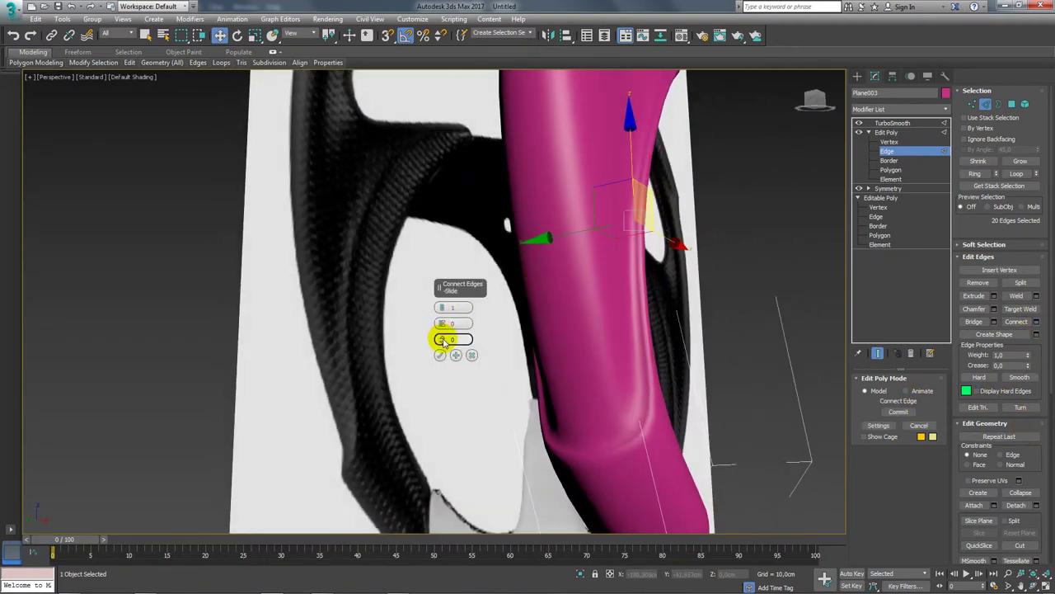
pyautogui.moveTo(443, 341); pyautogui.dragTo(512, 573)
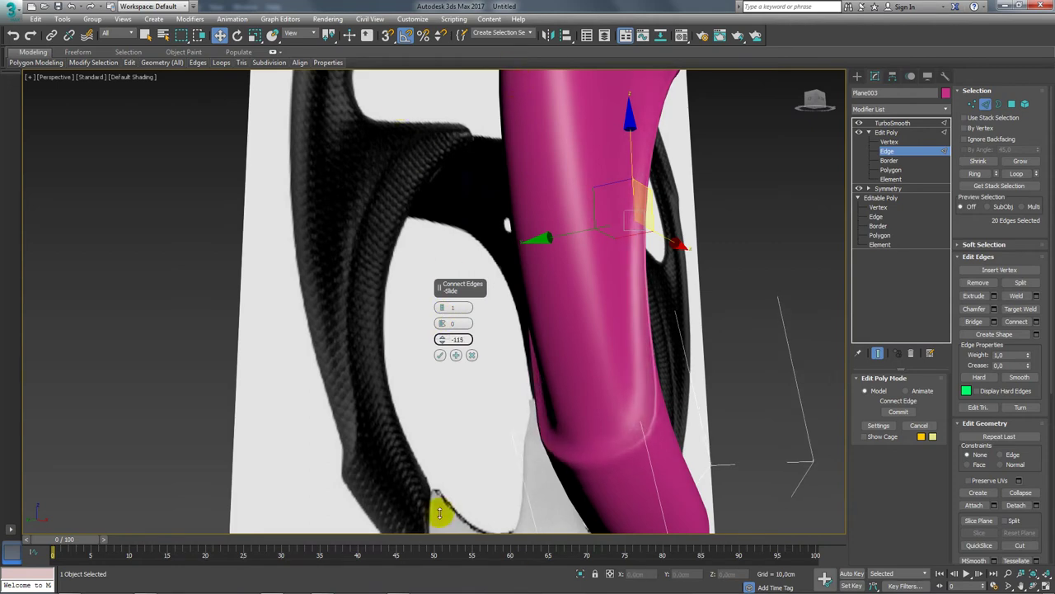
pyautogui.moveTo(439, 512); pyautogui.dragTo(616, 163)
pyautogui.moveTo(499, 280)
pyautogui.keyDown('alt'); pyautogui.mouseDown(button='middle')
pyautogui.moveTo(689, 281)
pyautogui.moveTo(510, 347)
pyautogui.moveTo(648, 212)
pyautogui.moveTo(648, 381)
pyautogui.moveTo(536, 189)
pyautogui.moveTo(528, 248)
pyautogui.moveTo(643, 207)
pyautogui.mouseUp(button='middle'); pyautogui.keyUp('alt')
pyautogui.click(472, 355)
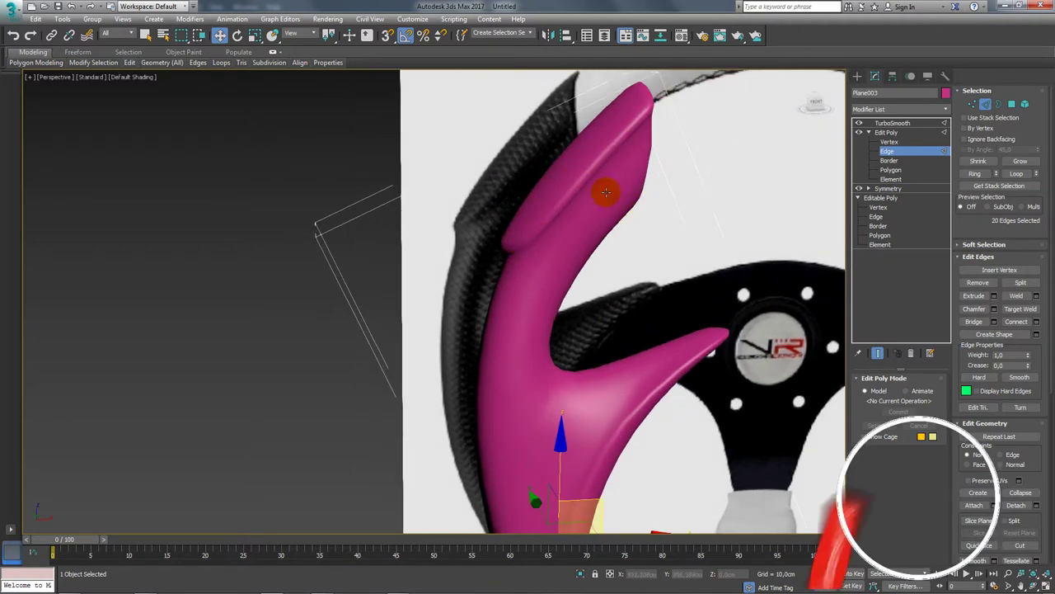
pyautogui.press('F4')
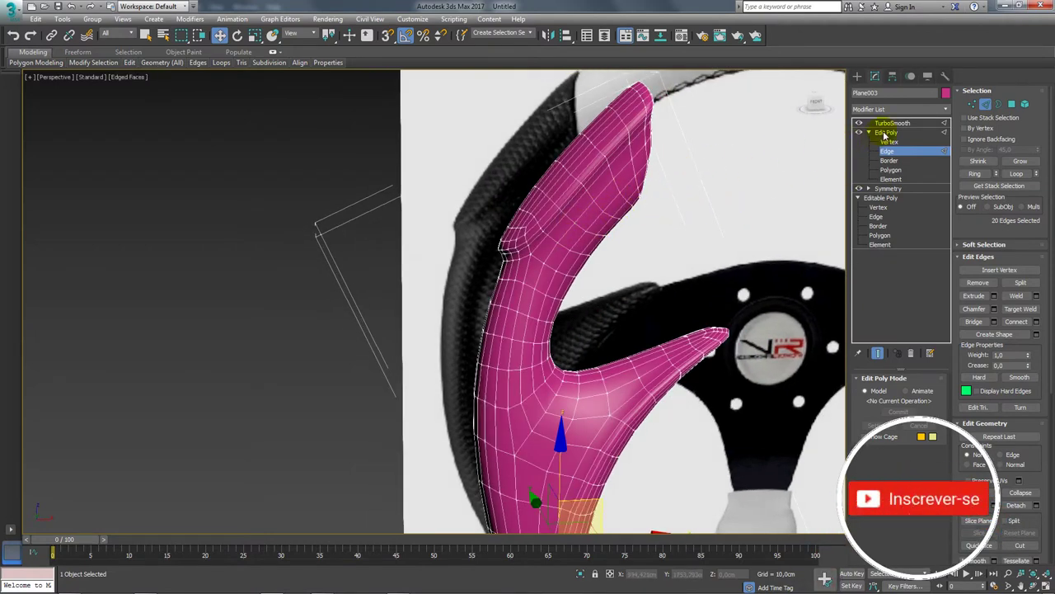
pyautogui.click(893, 123)
# Step: Mirror the pink grip on the X axis as a copy
pyautogui.moveTo(626, 247)
pyautogui.keyDown('alt'); pyautogui.mouseDown(button='middle')
pyautogui.moveTo(586, 233)
pyautogui.moveTo(488, 109)
pyautogui.mouseUp(button='middle'); pyautogui.keyUp('alt')
pyautogui.scroll(-5, 586, 233)
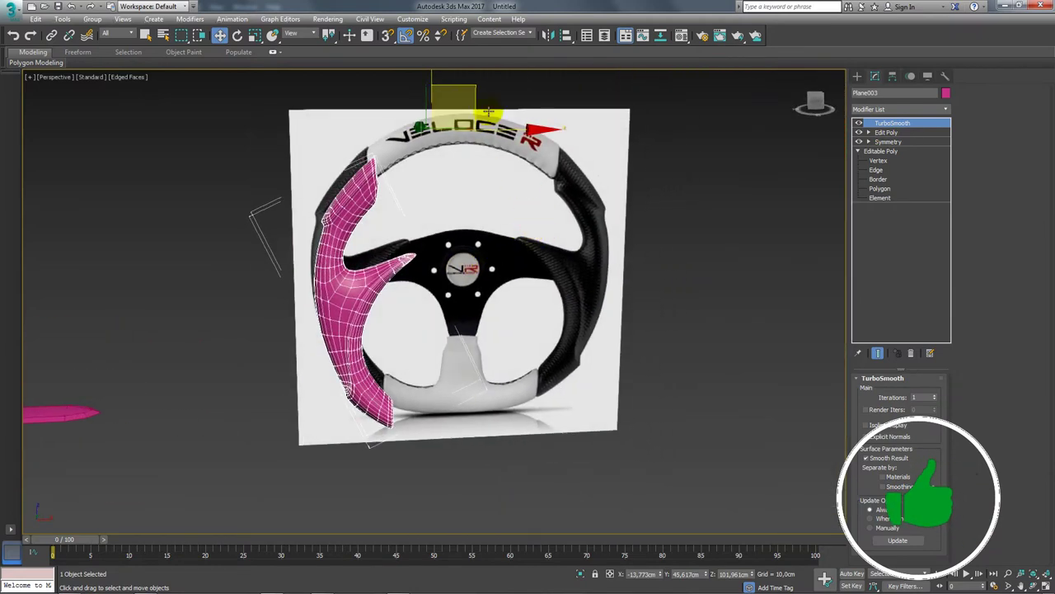
pyautogui.click(548, 35)
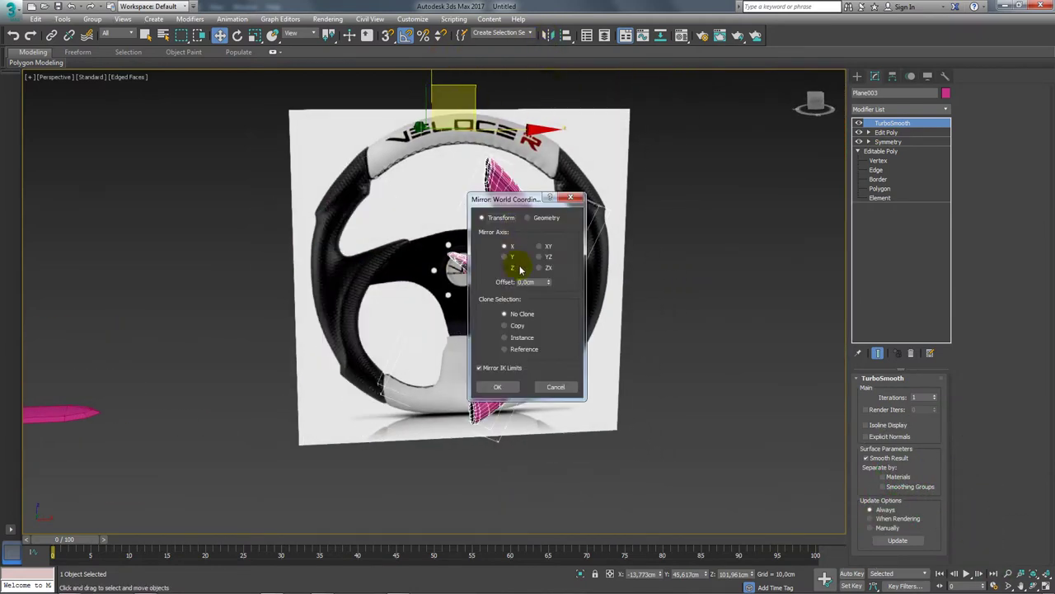
pyautogui.click(516, 326)
pyautogui.click(499, 387)
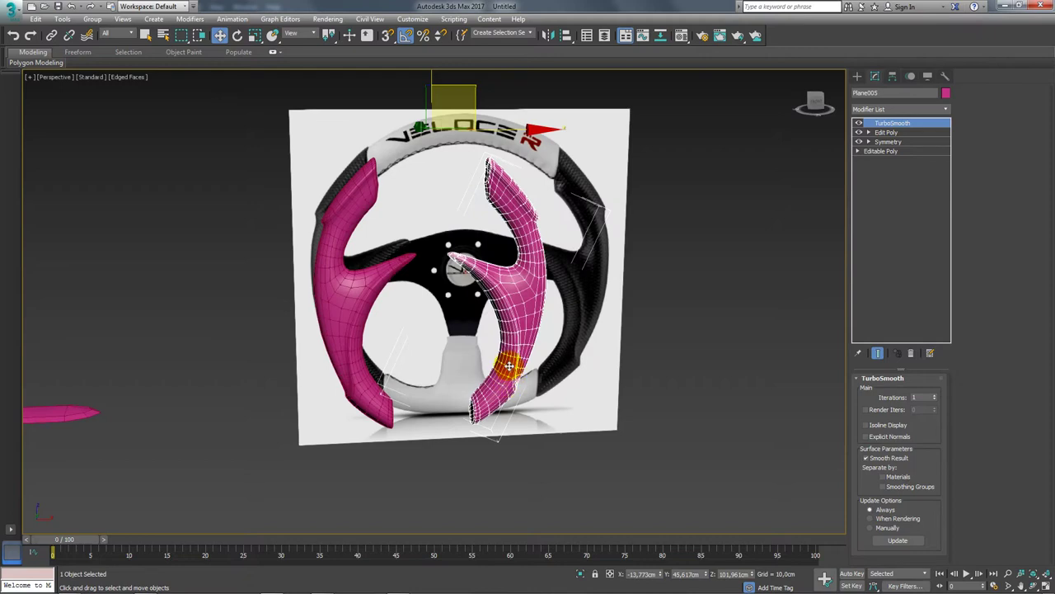
# Step: In Front view, move the mirrored grip onto the wheel reference's right grip
pyautogui.scroll(5, 509, 365)
pyautogui.scroll(-5, 393, 252)
pyautogui.press('f')
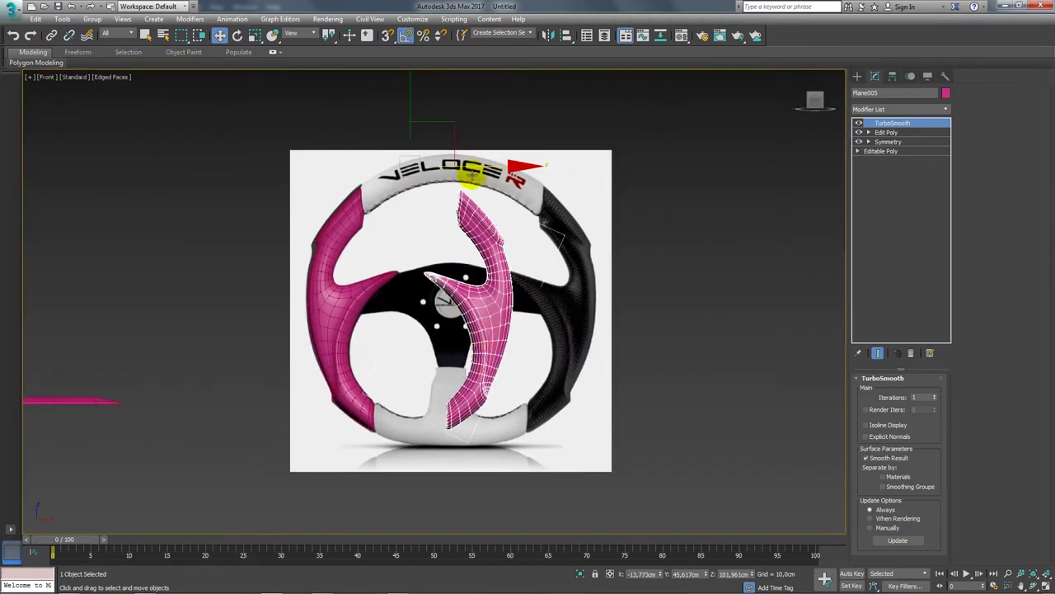
pyautogui.moveTo(496, 168); pyautogui.dragTo(580, 173)
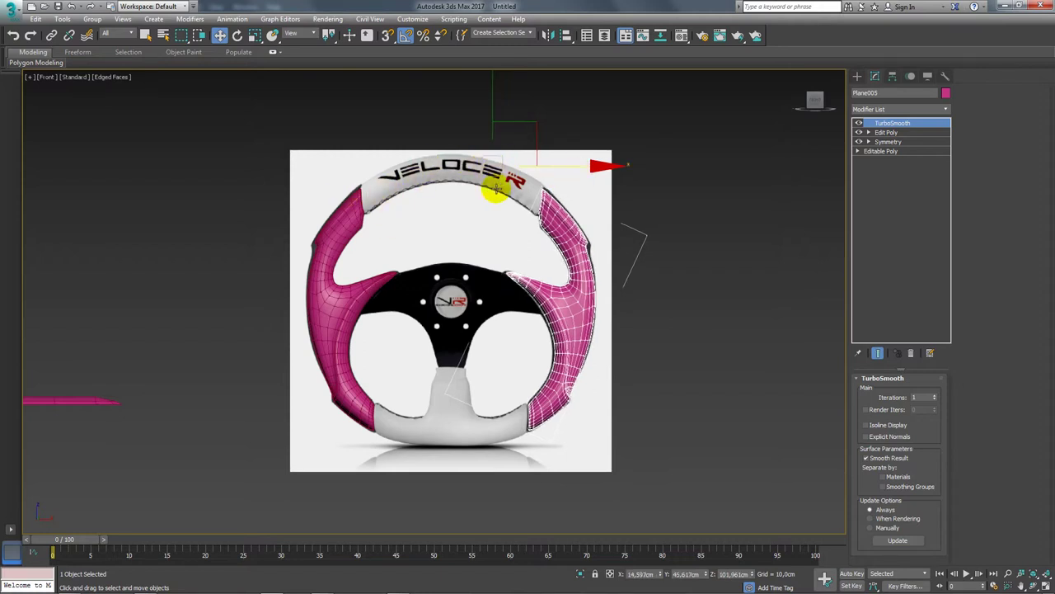
pyautogui.scroll(3, 494, 188)
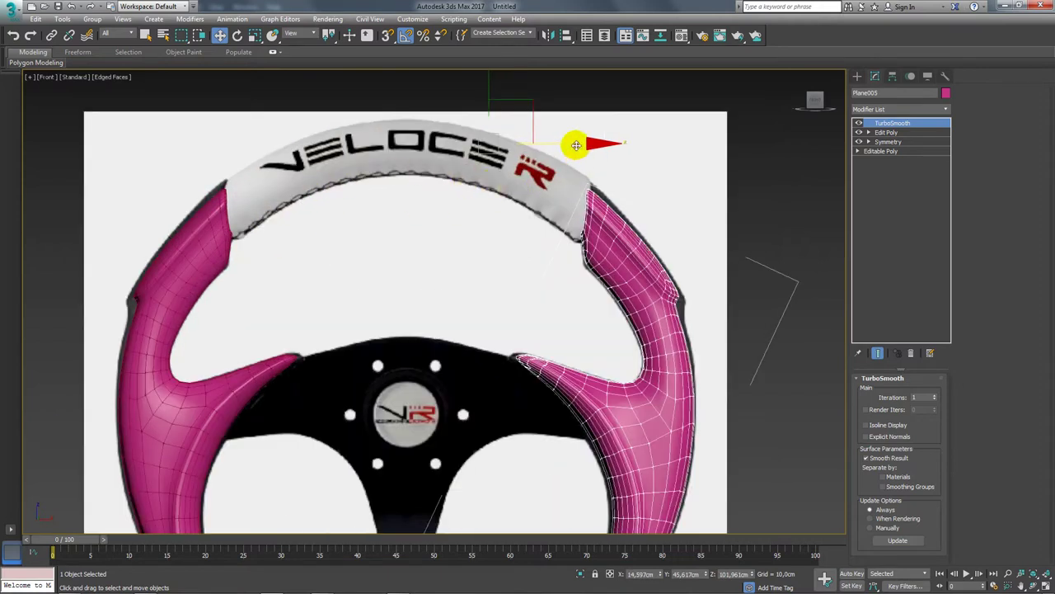
pyautogui.moveTo(578, 146); pyautogui.dragTo(577, 146)
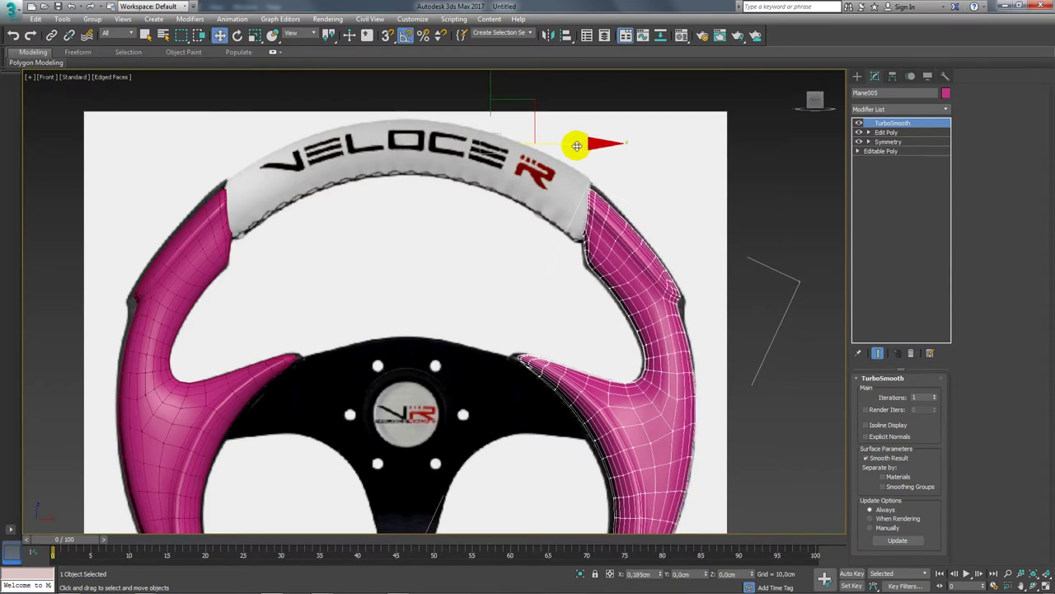
pyautogui.scroll(-2, 566, 184)
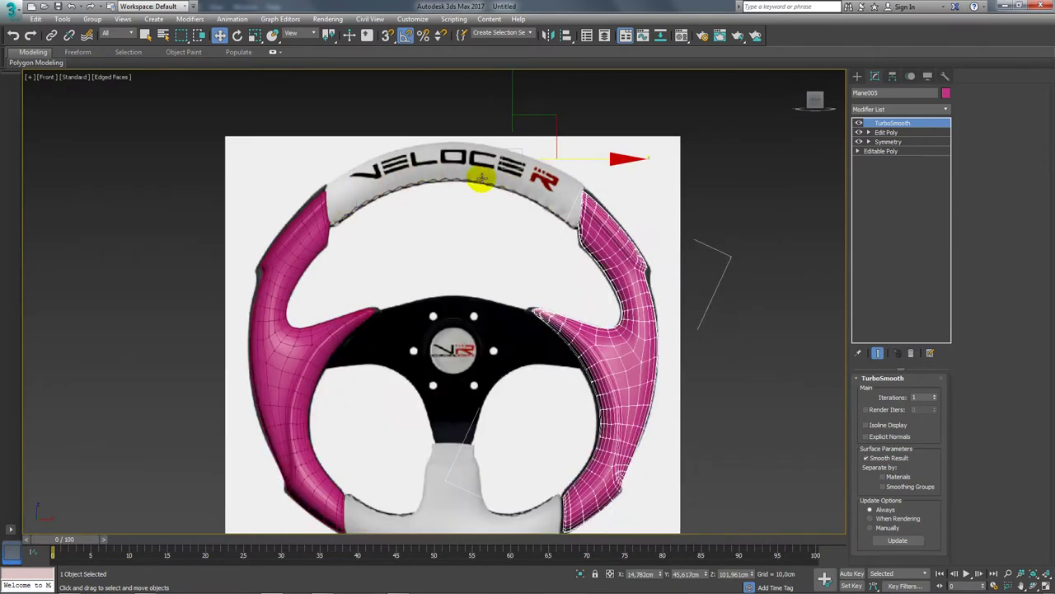
pyautogui.moveTo(707, 193); pyautogui.dragTo(580, 174, button='middle')
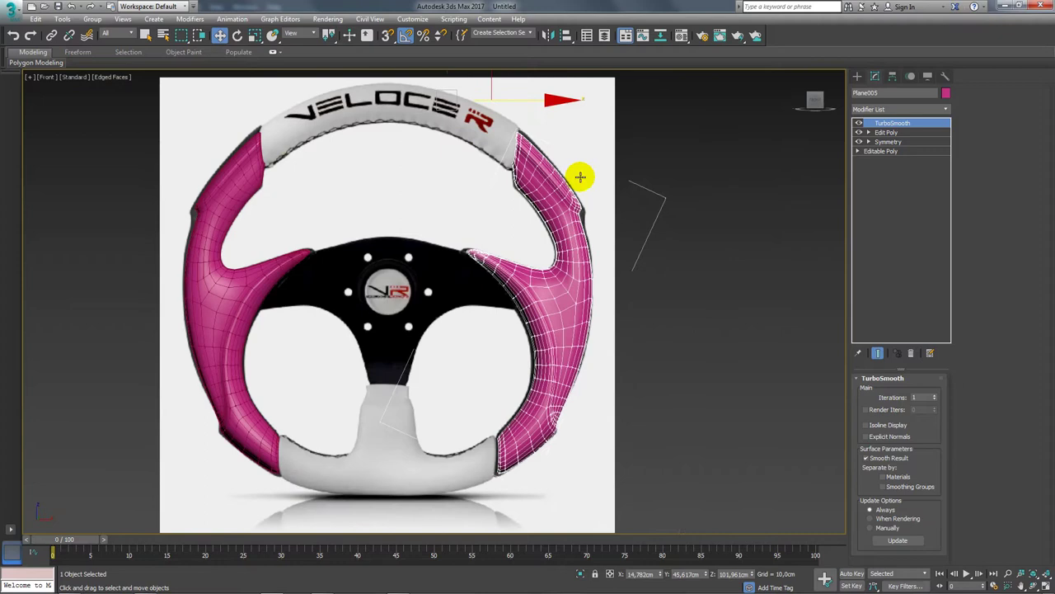
pyautogui.click(858, 76)
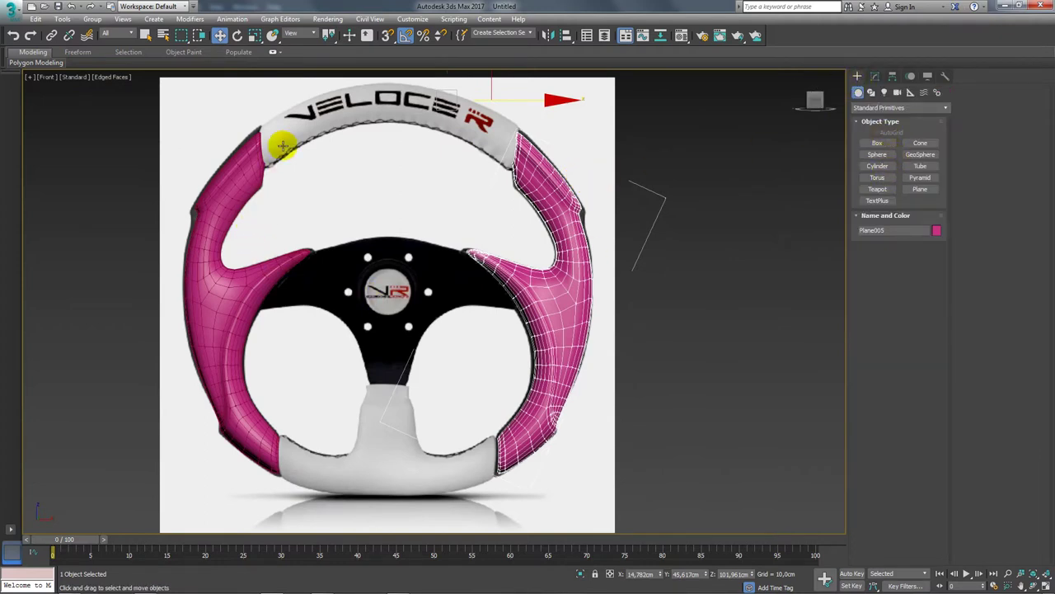
# Step: Draw a torus from the wheel hub with Radius 1 45.864 cm and Radius 2 5.194 cm
pyautogui.click(877, 178)
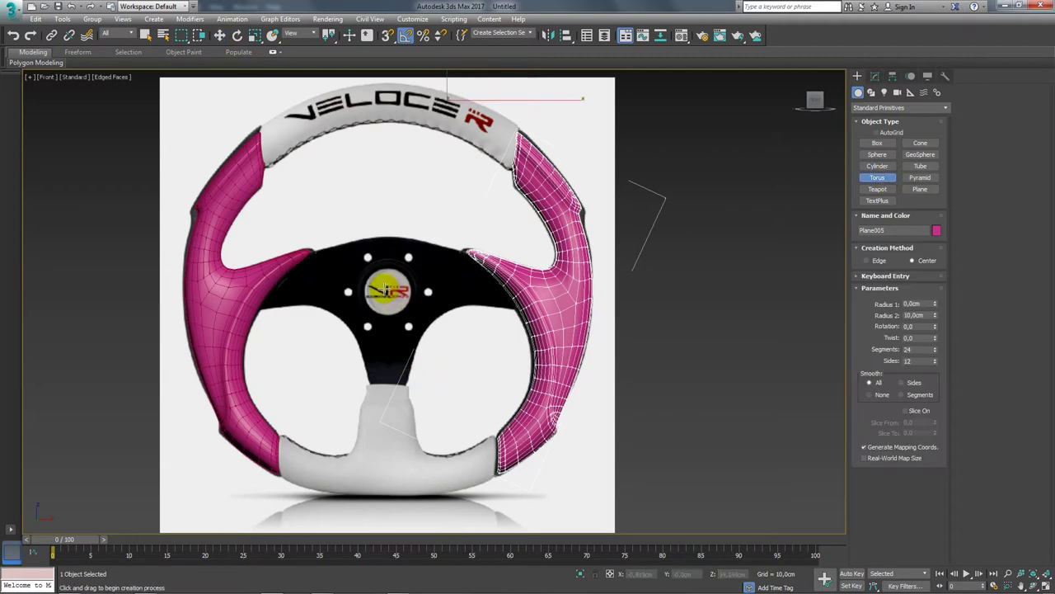
pyautogui.moveTo(387, 292); pyautogui.dragTo(514, 467)
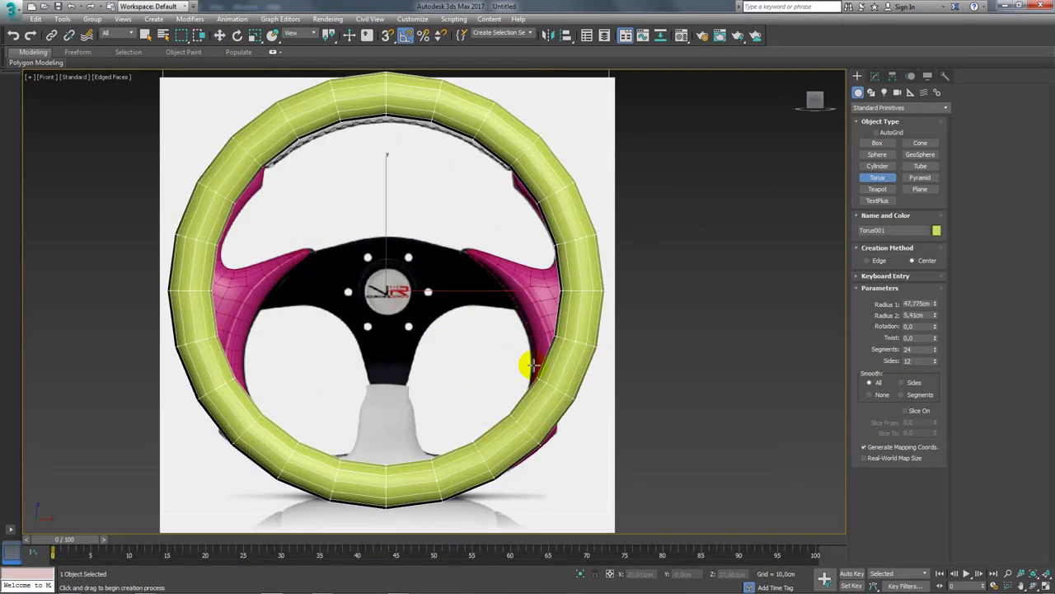
pyautogui.hotkey('alt', 'x')
pyautogui.moveTo(936, 305); pyautogui.dragTo(938, 315)
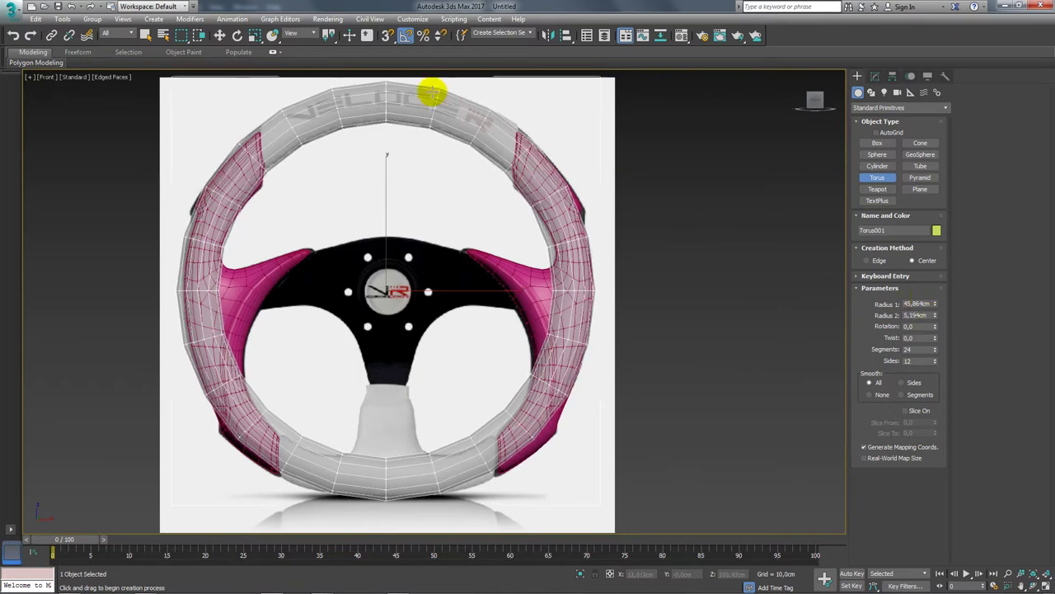
pyautogui.moveTo(434, 90); pyautogui.dragTo(440, 146, button='middle')
pyautogui.moveTo(478, 207); pyautogui.dragTo(528, 179, button='middle')
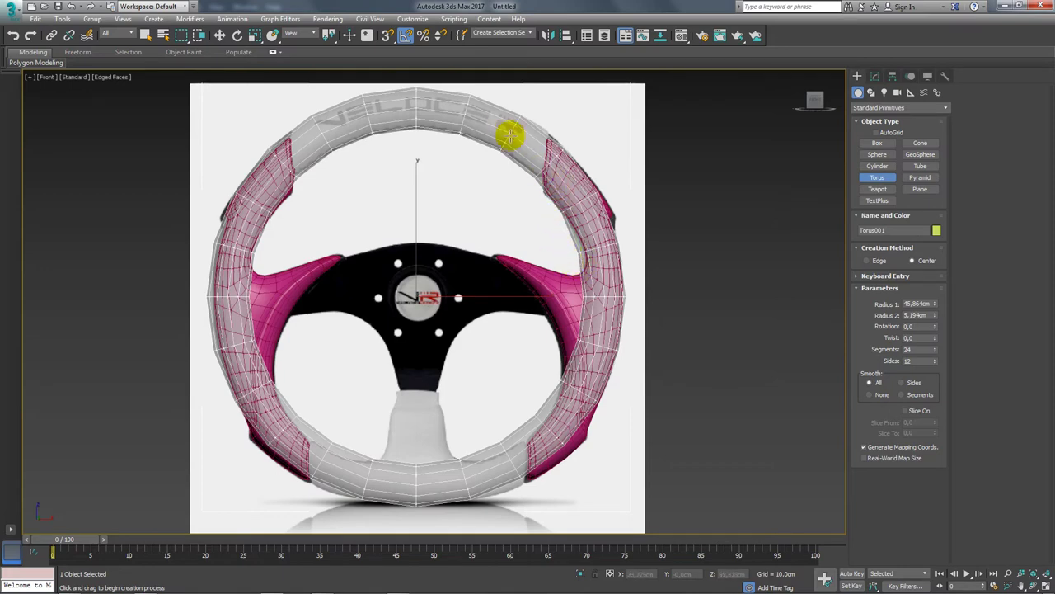
# Step: Hide the Torus001 rim
pyautogui.press('w')
pyautogui.rightClick(536, 130)
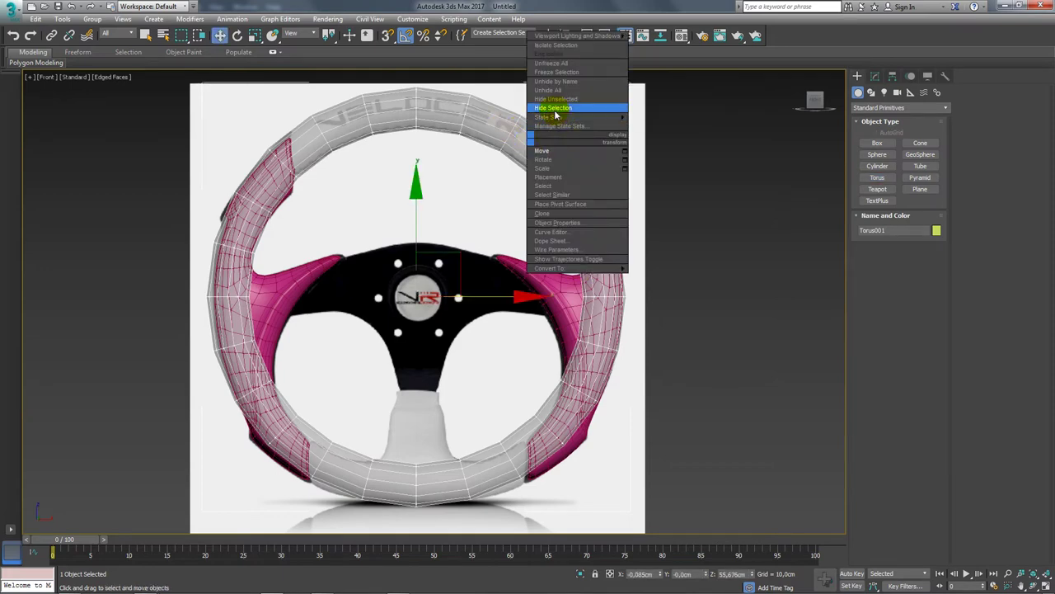
pyautogui.click(562, 114)
# Step: Delete the TurboSmooth modifier from the right pink grip
pyautogui.click(550, 136)
pyautogui.keyDown('alt'); pyautogui.moveTo(519, 166); pyautogui.dragTo(427, 189, button='middle'); pyautogui.keyUp('alt')
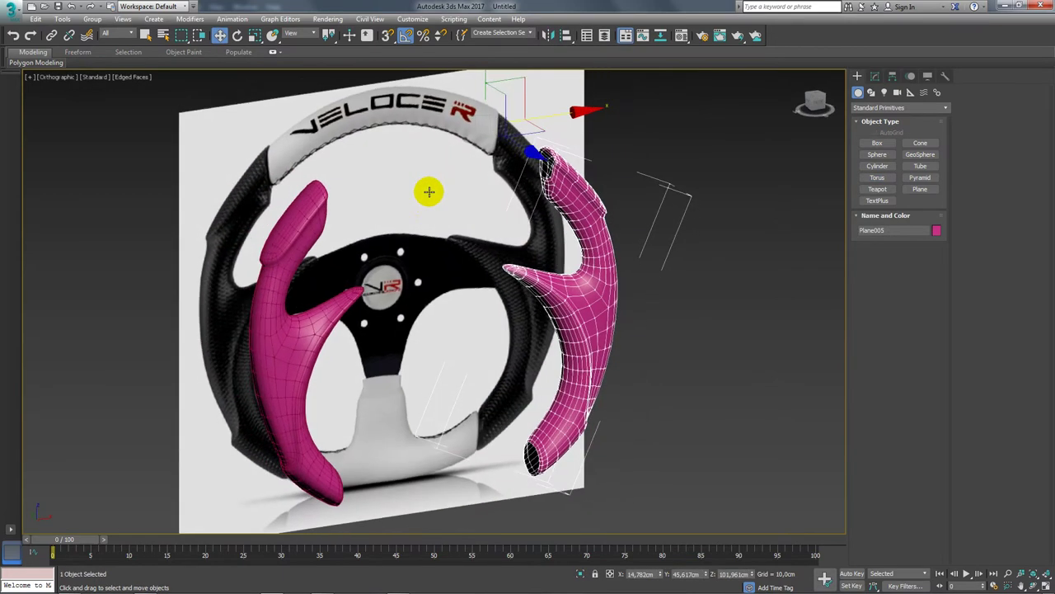
pyautogui.click(317, 224)
pyautogui.click(586, 213)
pyautogui.click(875, 76)
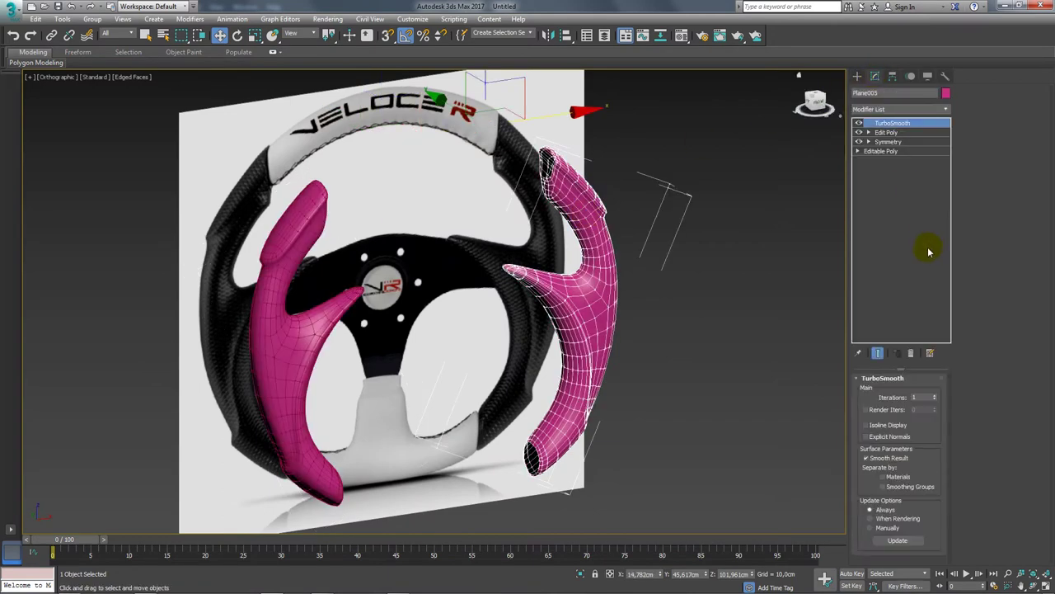
pyautogui.click(912, 354)
# Step: Attach the right pink grip to the left grip at its Edit Poly level
pyautogui.click(307, 237)
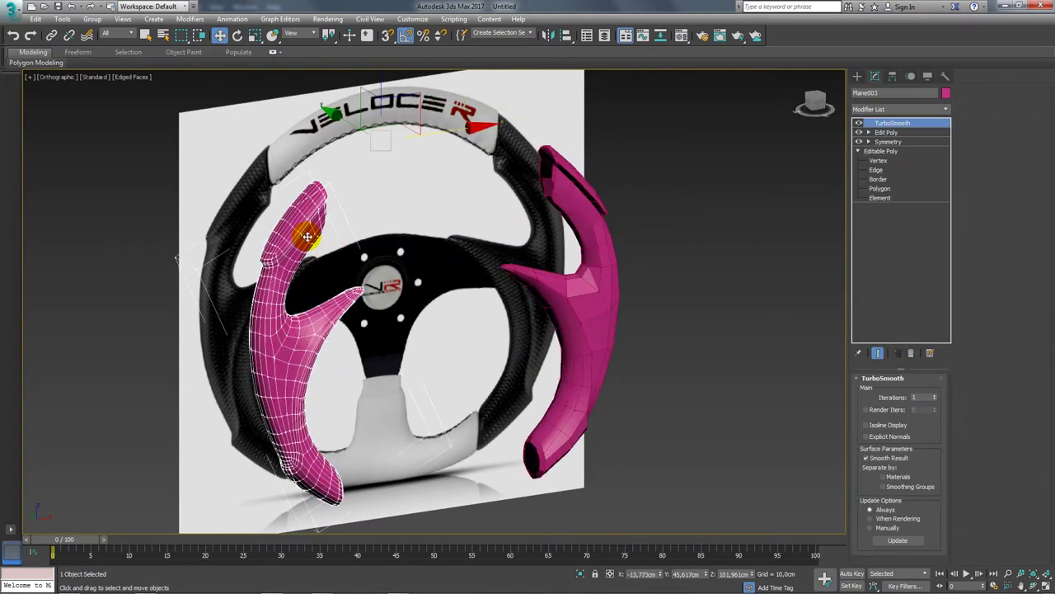
pyautogui.click(889, 132)
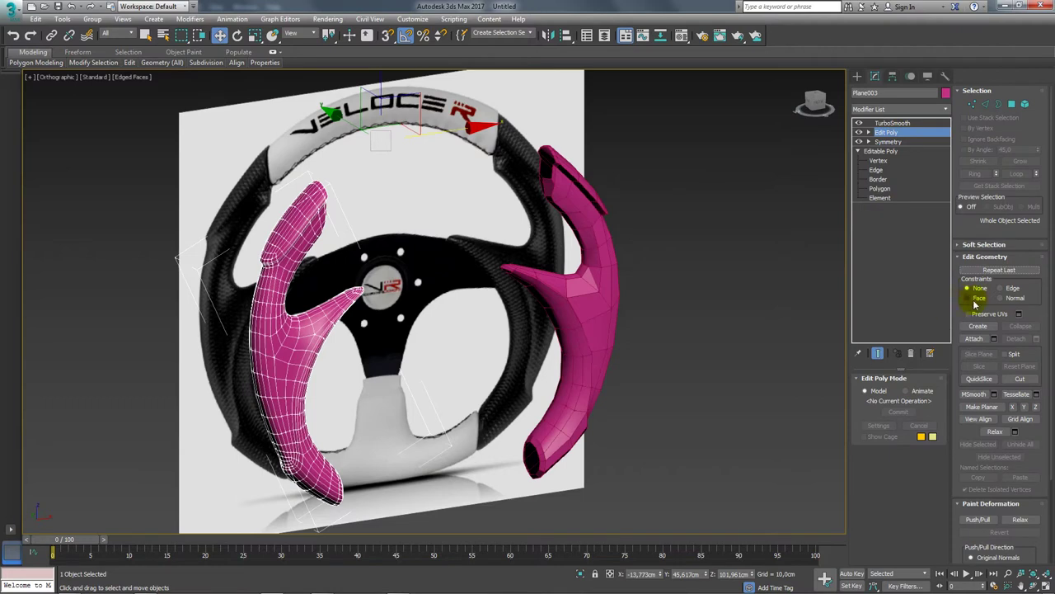
pyautogui.click(974, 338)
pyautogui.click(591, 232)
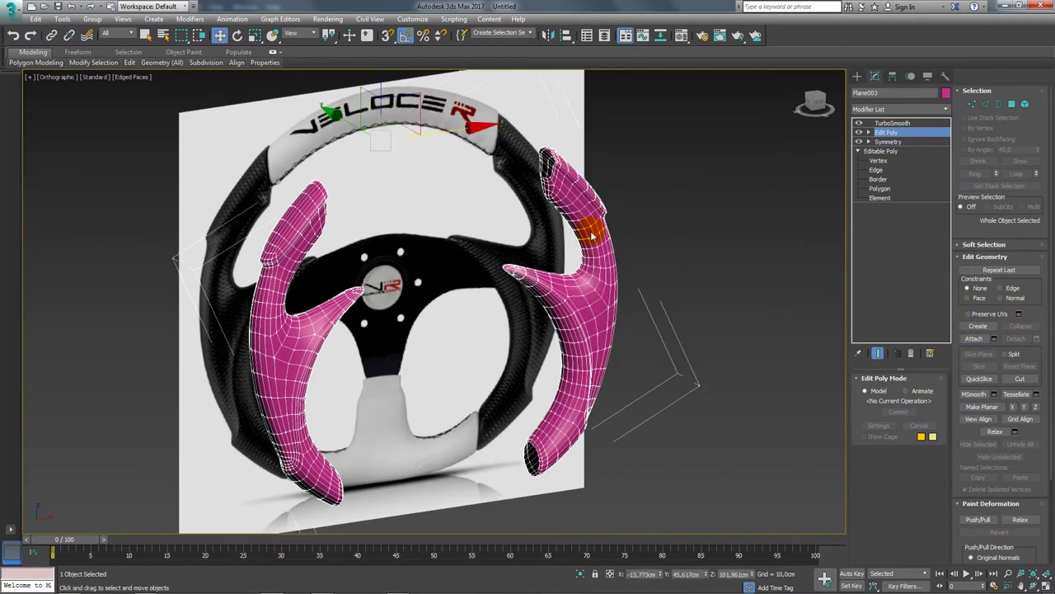
pyautogui.click(891, 76)
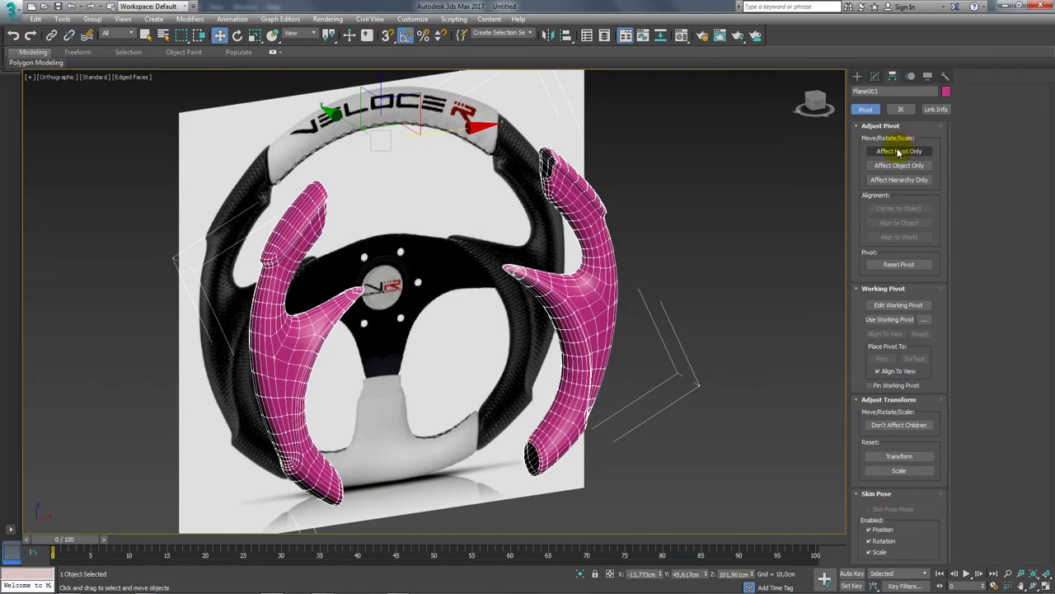
# Step: Toggle the pivot-only adjustment off again and unhide the torus rim
pyautogui.click(899, 152)
pyautogui.click(900, 208)
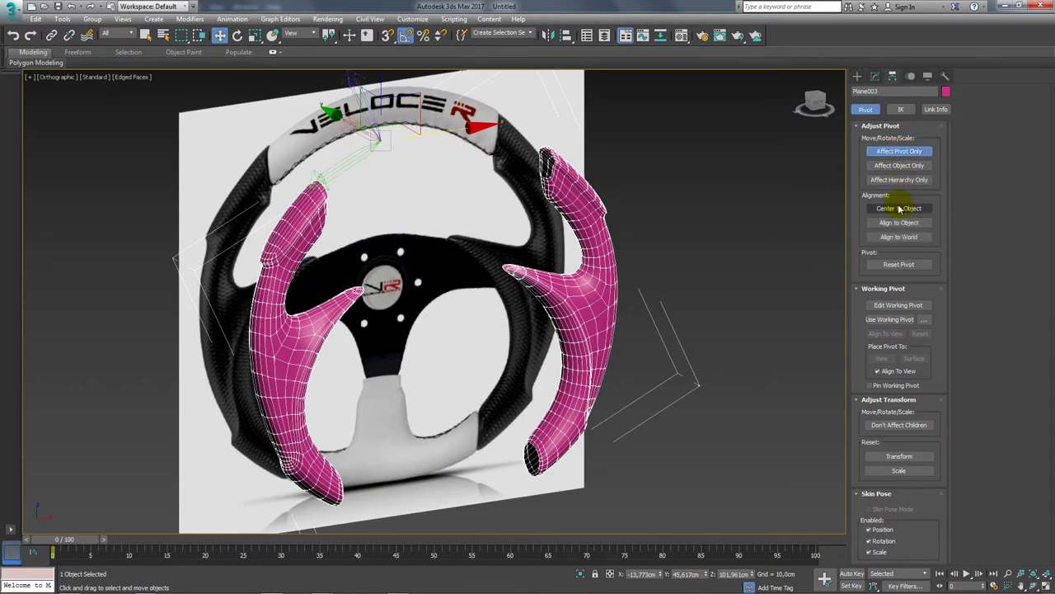
pyautogui.click(894, 152)
pyautogui.moveTo(652, 248)
pyautogui.keyDown('alt'); pyautogui.mouseDown(button='middle')
pyautogui.moveTo(601, 236)
pyautogui.moveTo(652, 242)
pyautogui.mouseUp(button='middle'); pyautogui.keyUp('alt')
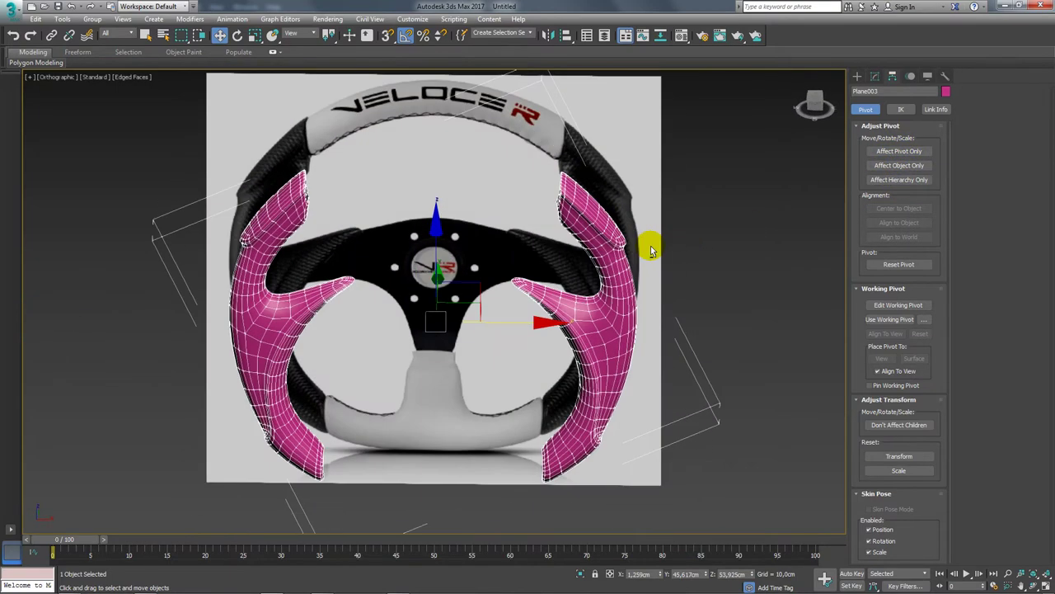
pyautogui.rightClick(570, 306)
pyautogui.click(587, 299)
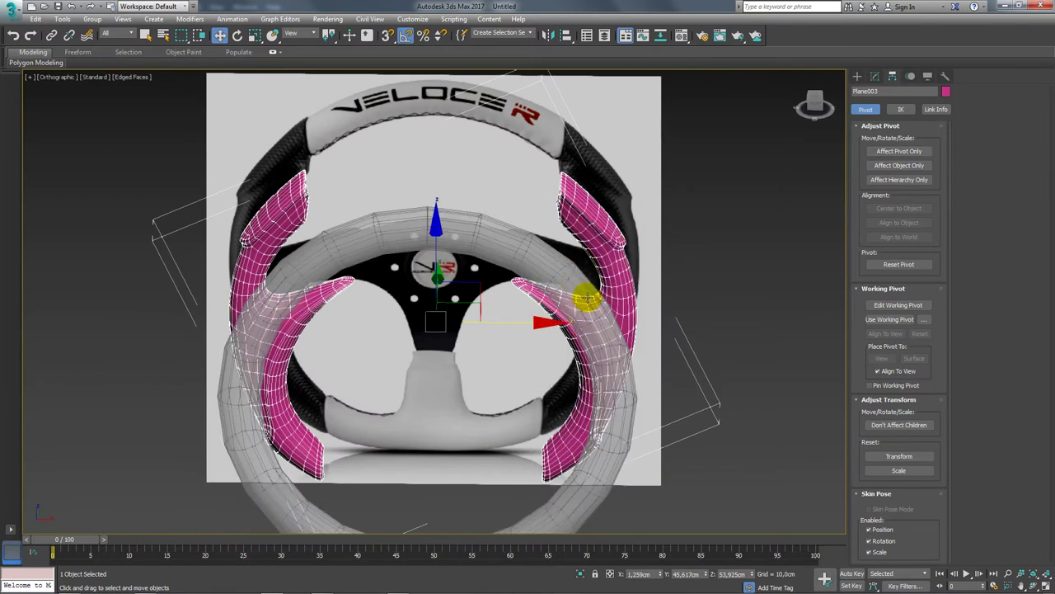
pyautogui.moveTo(587, 299)
pyautogui.keyDown('alt'); pyautogui.mouseDown(button='middle')
pyautogui.moveTo(547, 277)
pyautogui.moveTo(638, 332)
pyautogui.mouseUp(button='middle'); pyautogui.keyUp('alt')
# Step: Align Torus001 pivot-to-pivot with Plane003 on X, Y and Z, then view from Front
pyautogui.click(520, 285)
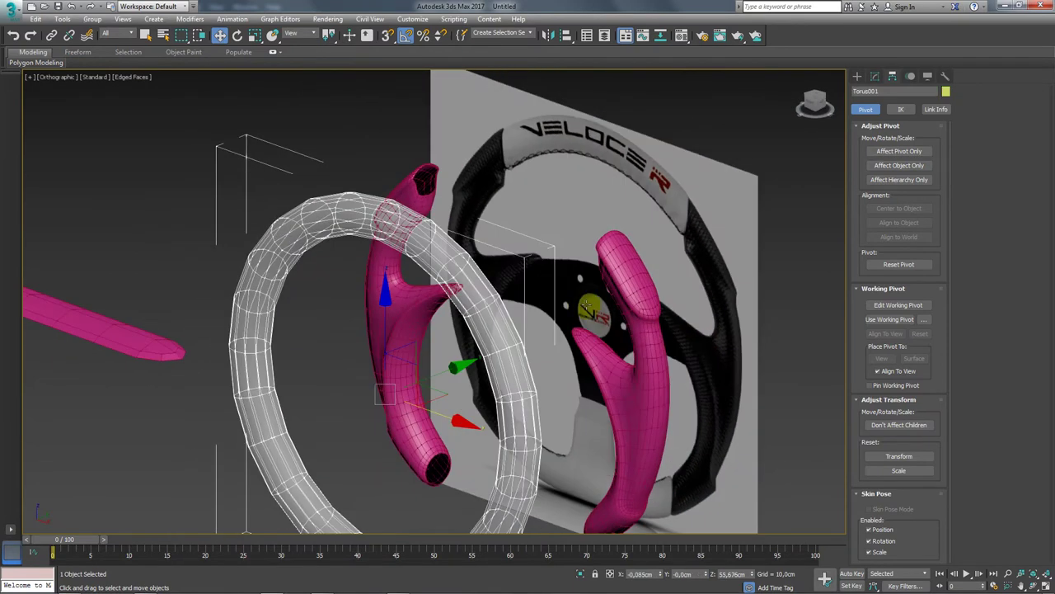
pyautogui.hotkey('alt', 'a')
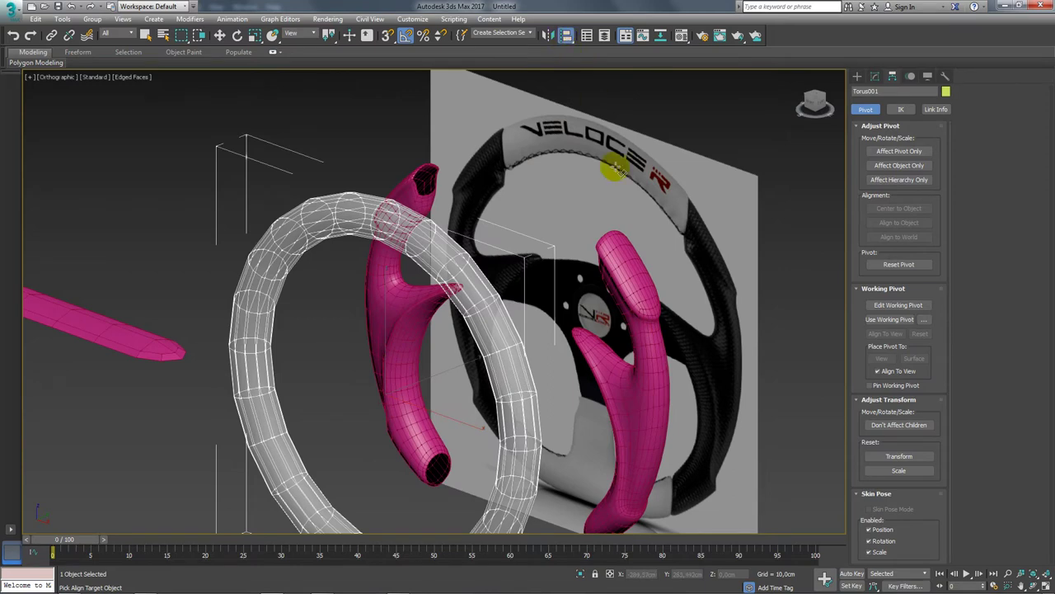
pyautogui.click(642, 290)
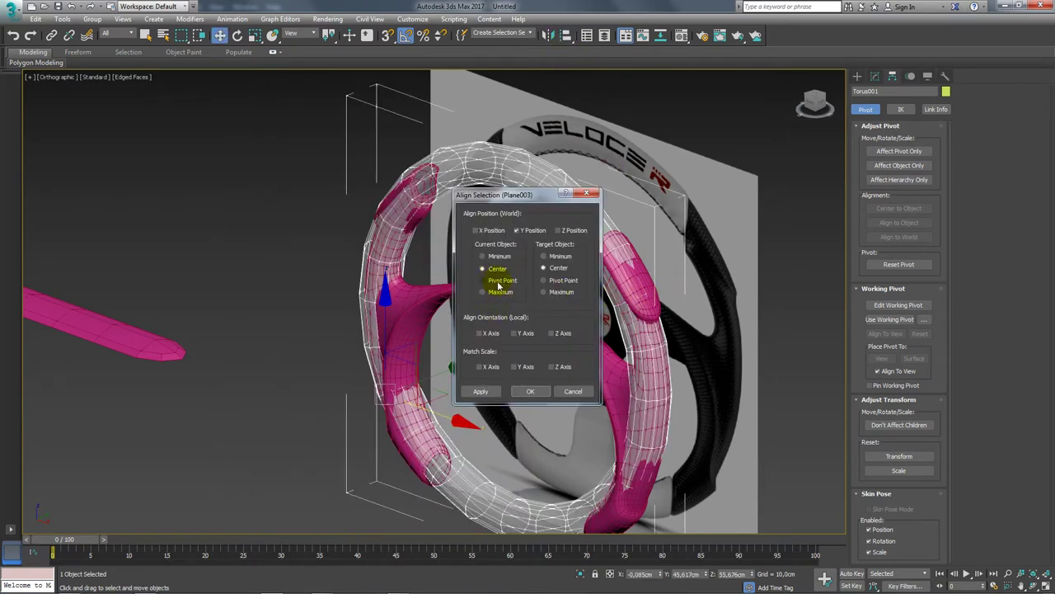
pyautogui.click(493, 231)
pyautogui.click(571, 230)
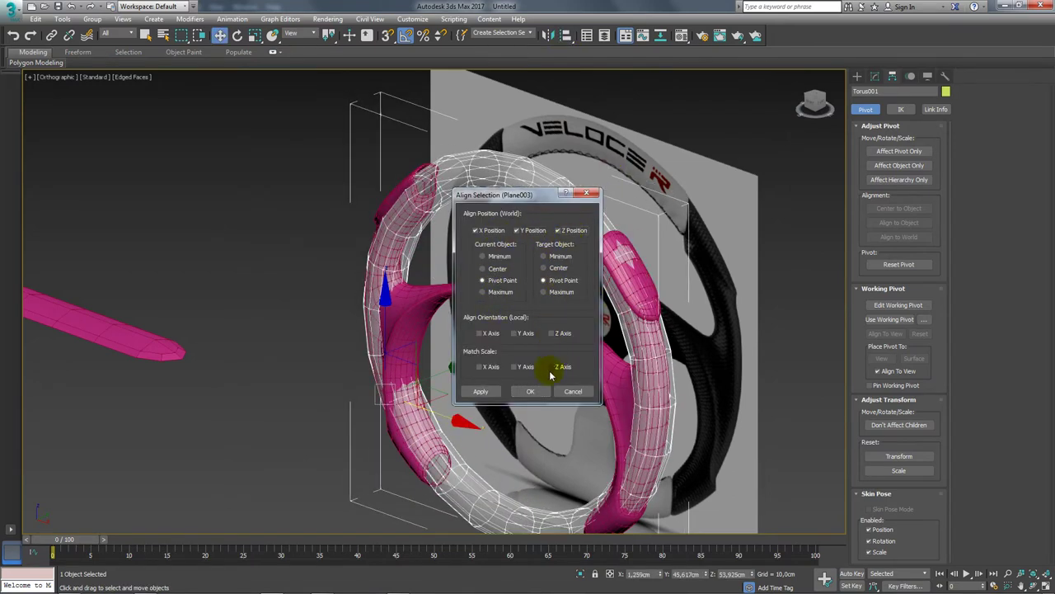
pyautogui.click(530, 391)
pyautogui.moveTo(539, 368)
pyautogui.keyDown('alt'); pyautogui.mouseDown(button='middle')
pyautogui.moveTo(519, 351)
pyautogui.moveTo(578, 341)
pyautogui.mouseUp(button='middle'); pyautogui.keyUp('alt')
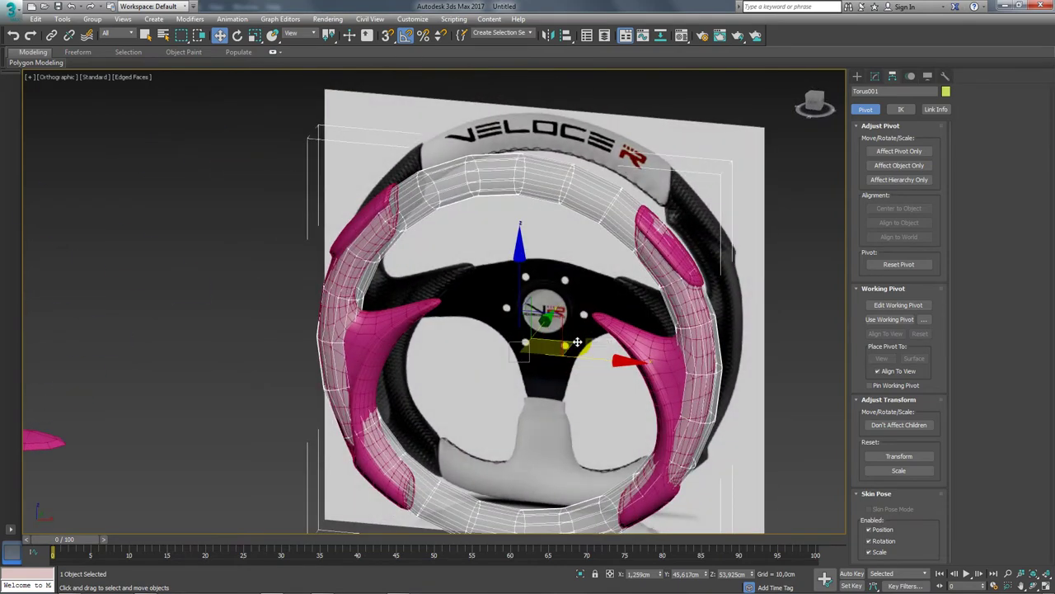
pyautogui.press('f')
pyautogui.scroll(-2, 413, 248)
# Step: Set the torus Radius 1 to 47.189 cm, Radius 2 to 4.778 cm and Sides to 8
pyautogui.scroll(1, 416, 234)
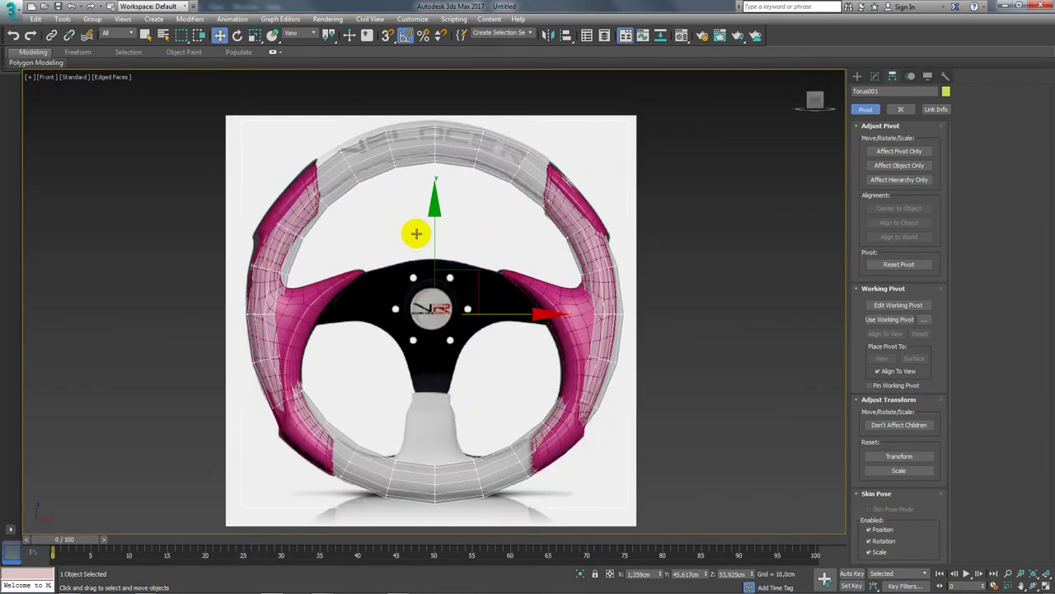
pyautogui.scroll(1, 417, 233)
pyautogui.click(874, 77)
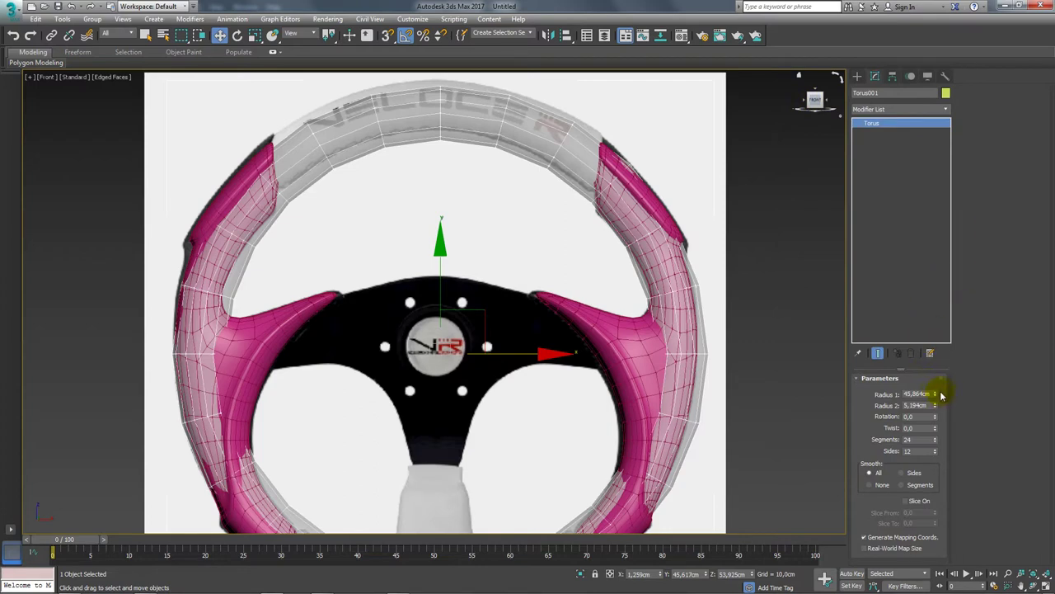
pyautogui.moveTo(936, 397)
pyautogui.mouseDown()
pyautogui.moveTo(937, 412)
pyautogui.moveTo(935, 394)
pyautogui.mouseUp()
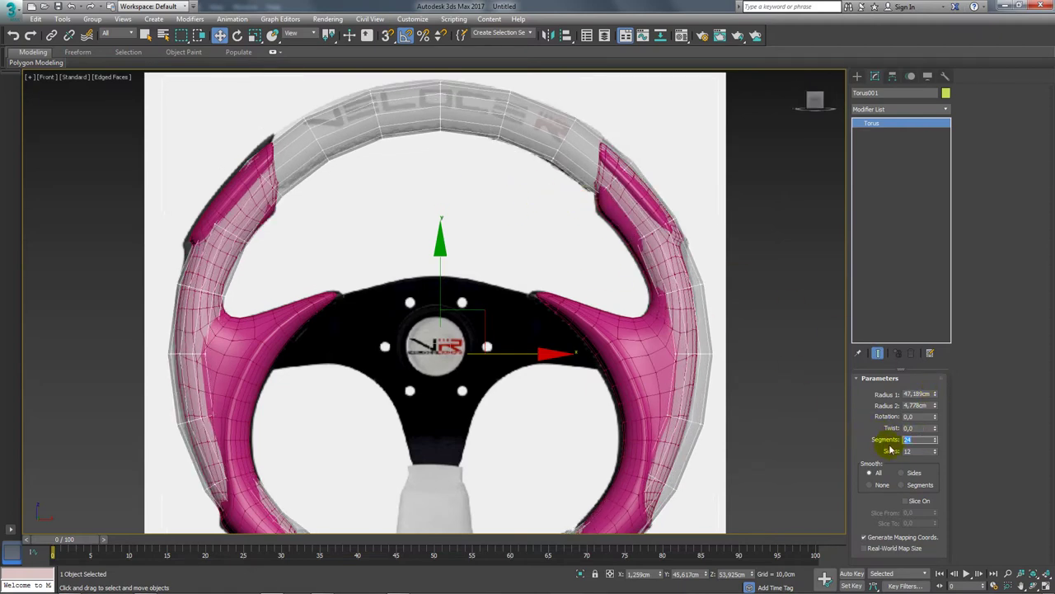
pyautogui.click(922, 450)
pyautogui.write('8')
pyautogui.press('Return')
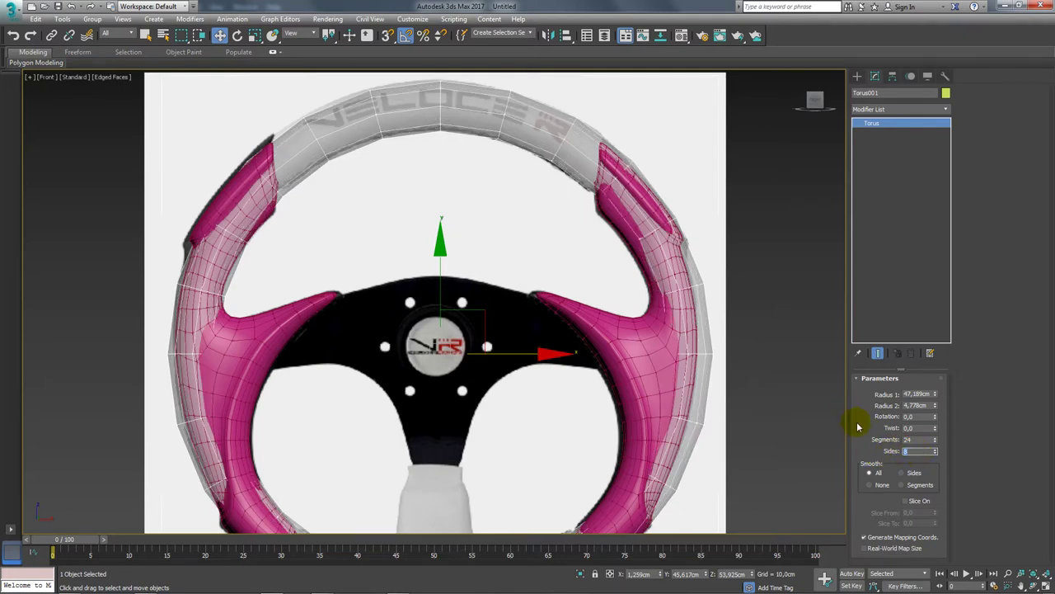
# Step: Raise the torus segment count step by step to 32 for a smooth ring
pyautogui.click(915, 441)
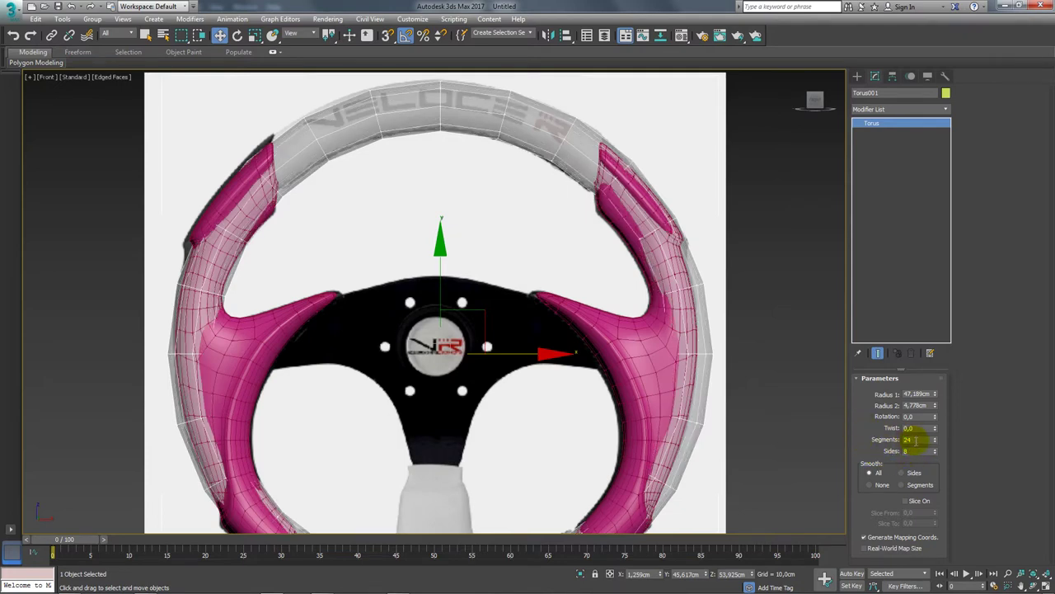
pyautogui.write('4')
pyautogui.press('Return')
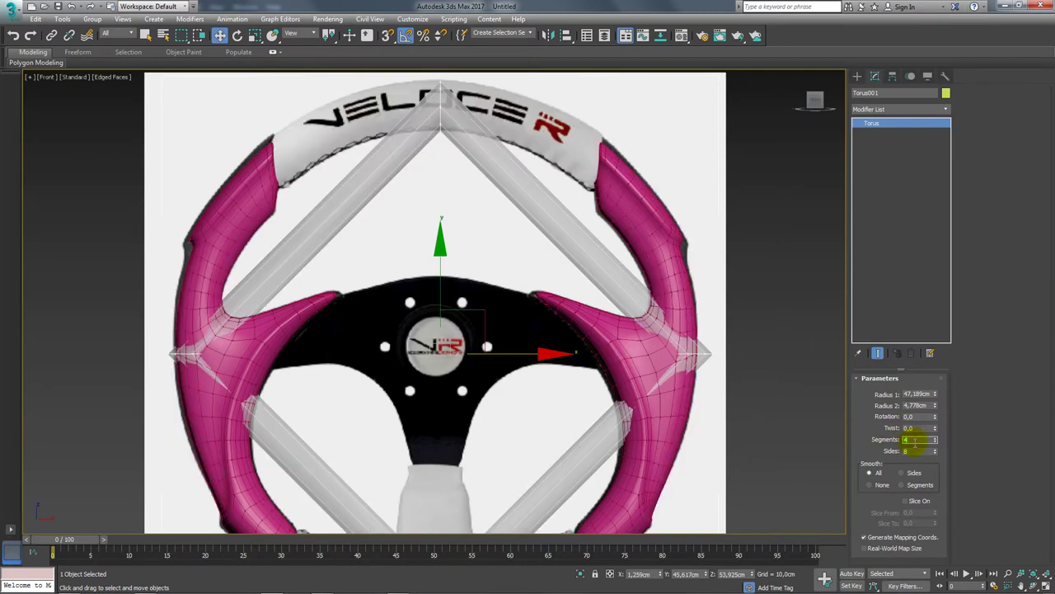
pyautogui.write('8')
pyautogui.press('Return')
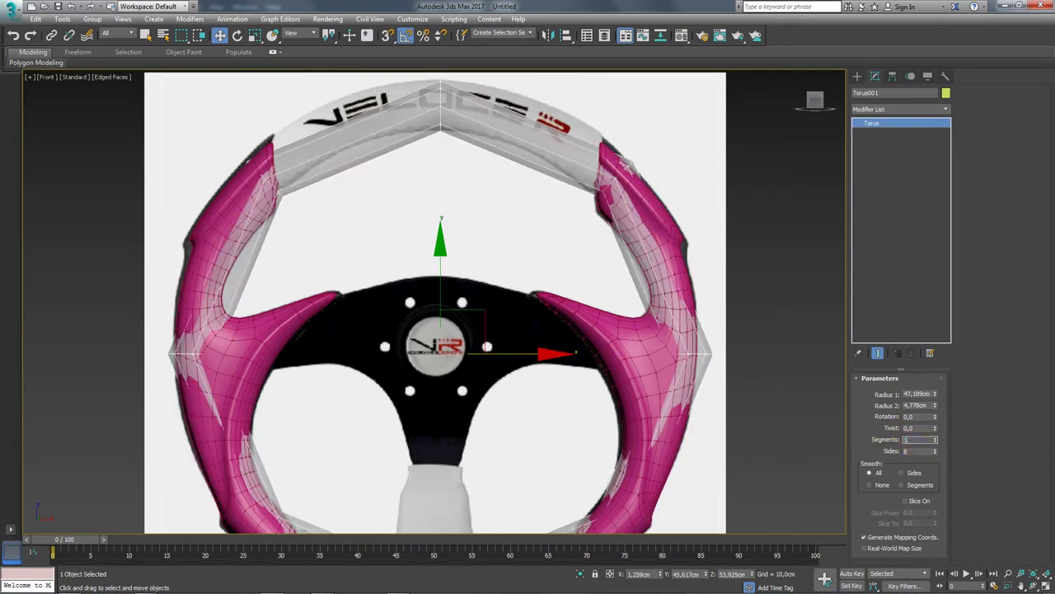
pyautogui.write('2')
pyautogui.press('Return')
pyautogui.doubleClick(918, 439)
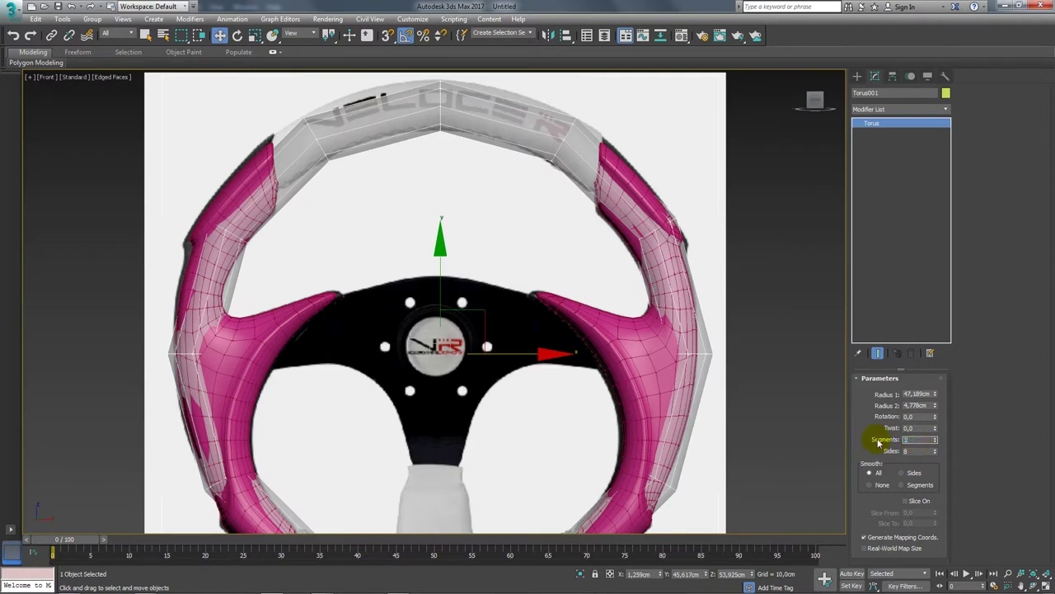
pyautogui.press('Return')
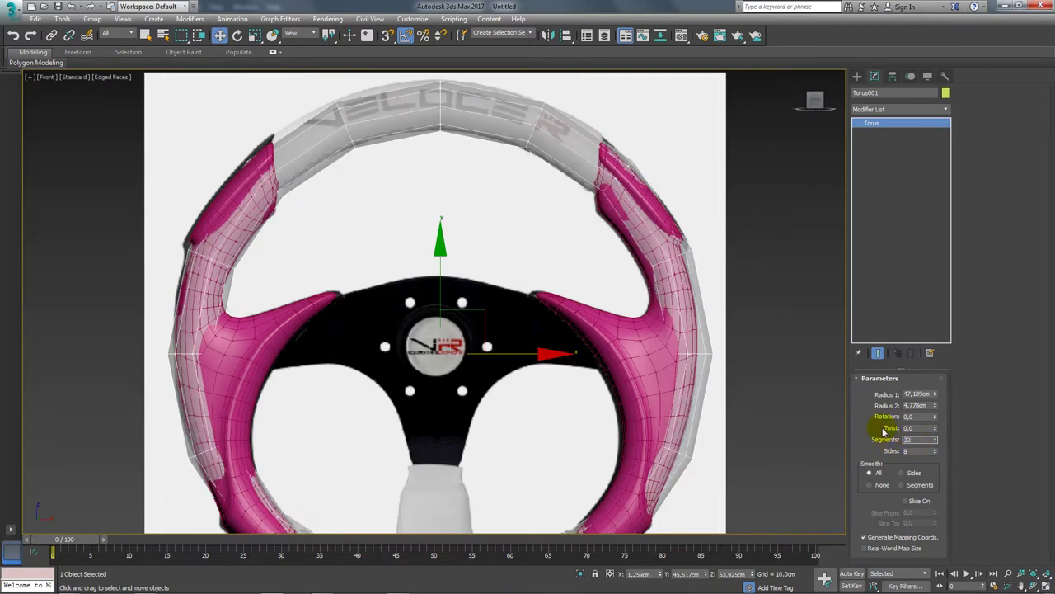
# Step: Convert the torus to Editable Poly and zoom in on the upper-left grip
pyautogui.rightClick(466, 108)
pyautogui.moveTo(485, 237)
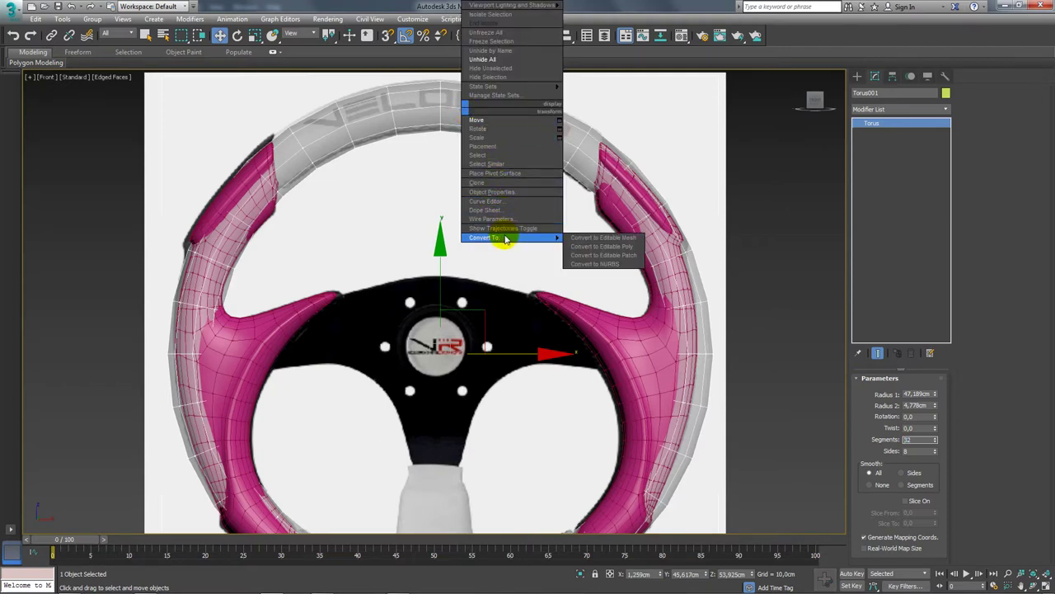
pyautogui.click(624, 251)
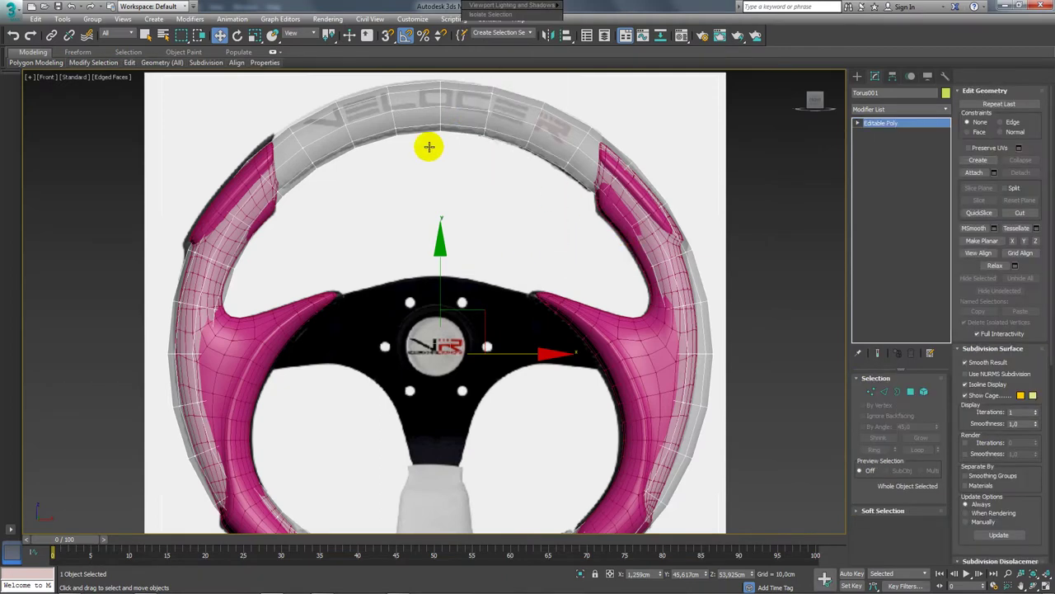
pyautogui.scroll(1, 360, 141)
pyautogui.scroll(4, 360, 141)
pyautogui.scroll(2, 360, 182)
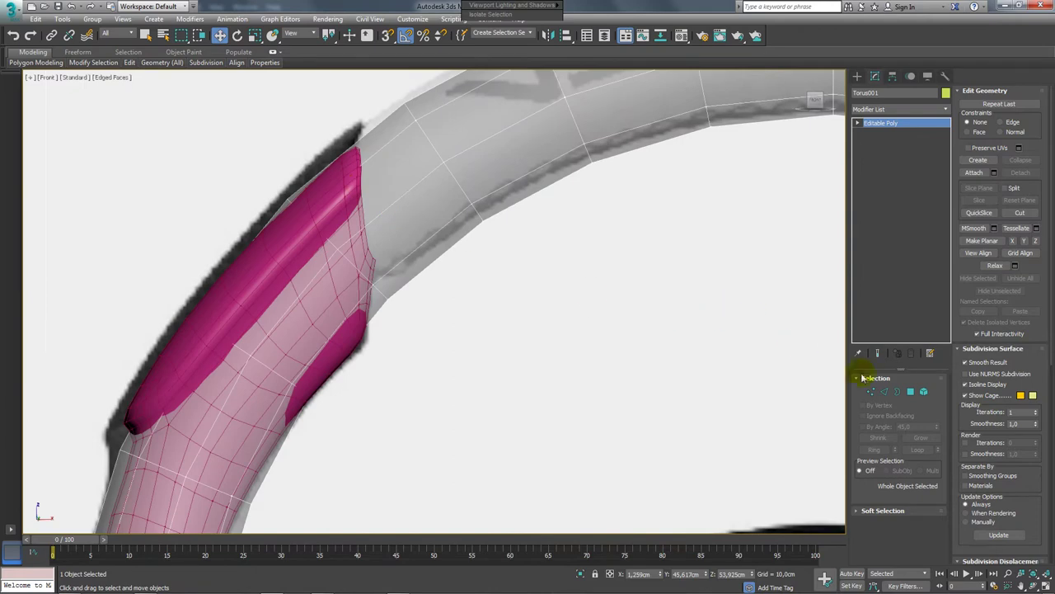
# Step: In Vertex mode, use Cut to start a new edge at the grip's top vertex
pyautogui.click(870, 394)
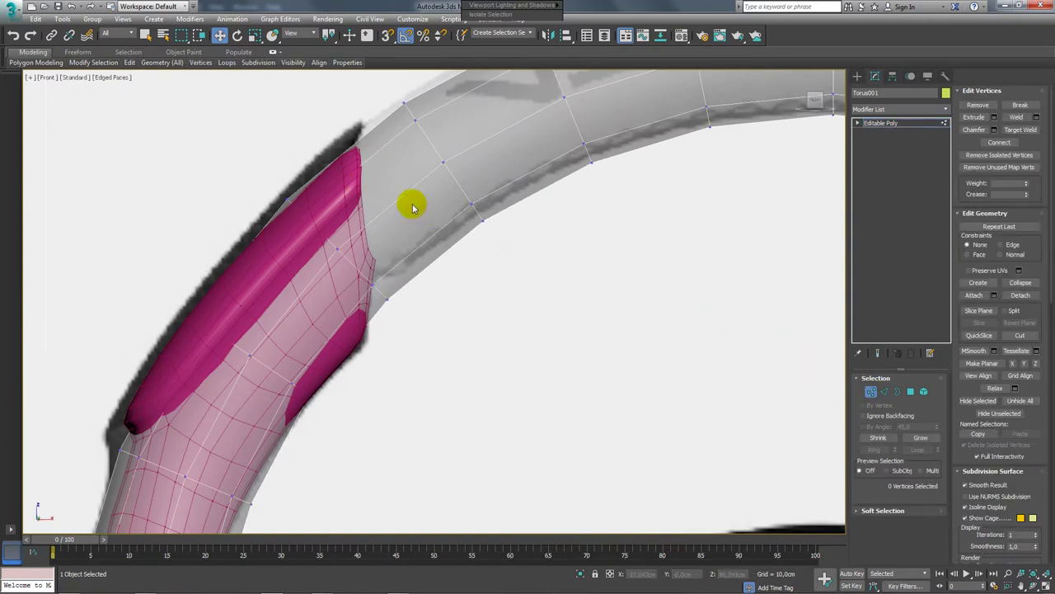
pyautogui.rightClick(361, 158)
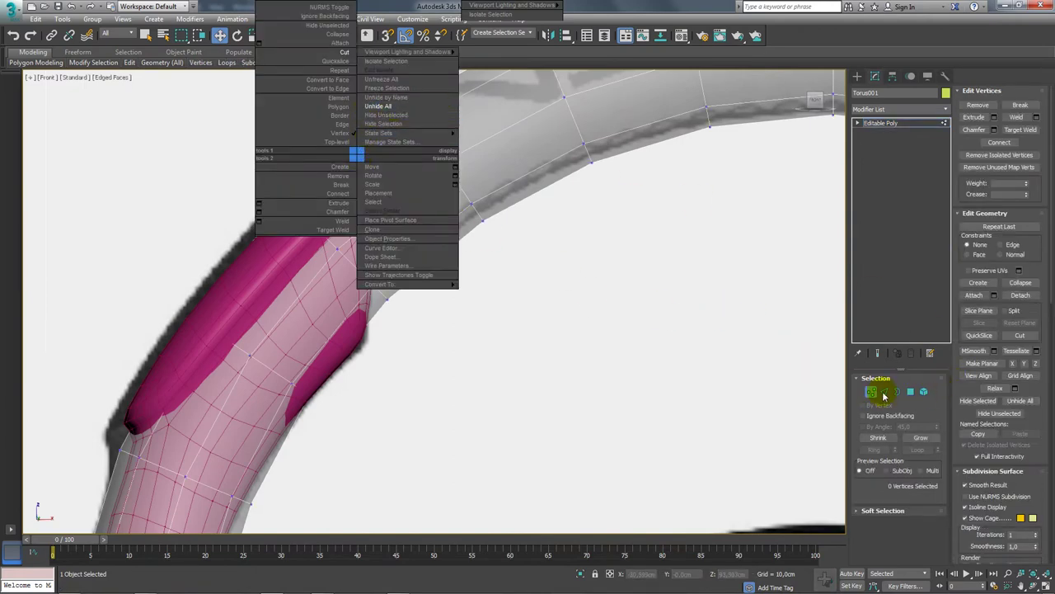
pyautogui.click(885, 394)
pyautogui.rightClick(405, 175)
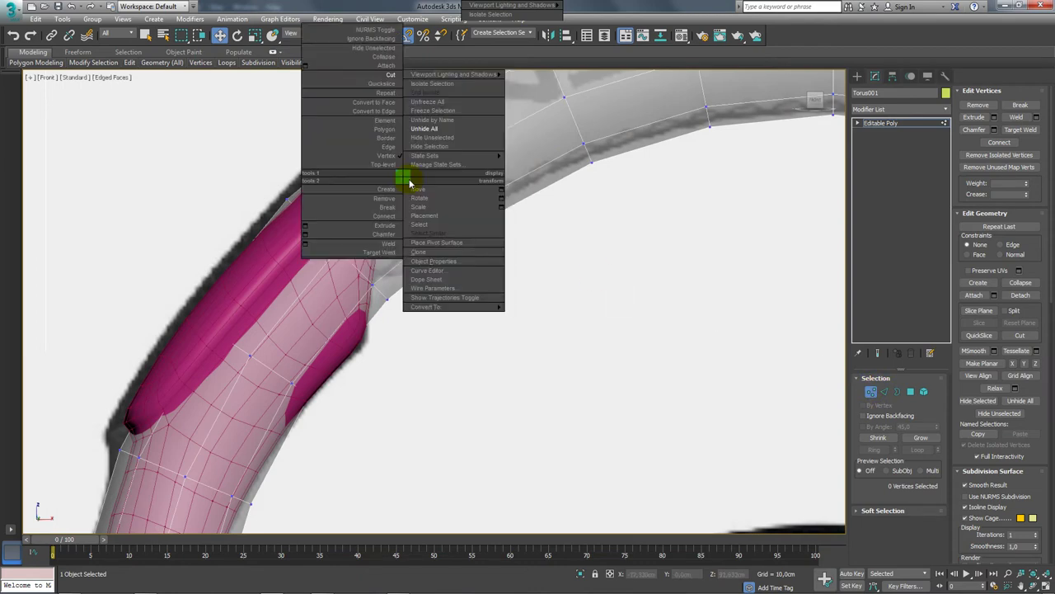
pyautogui.click(377, 77)
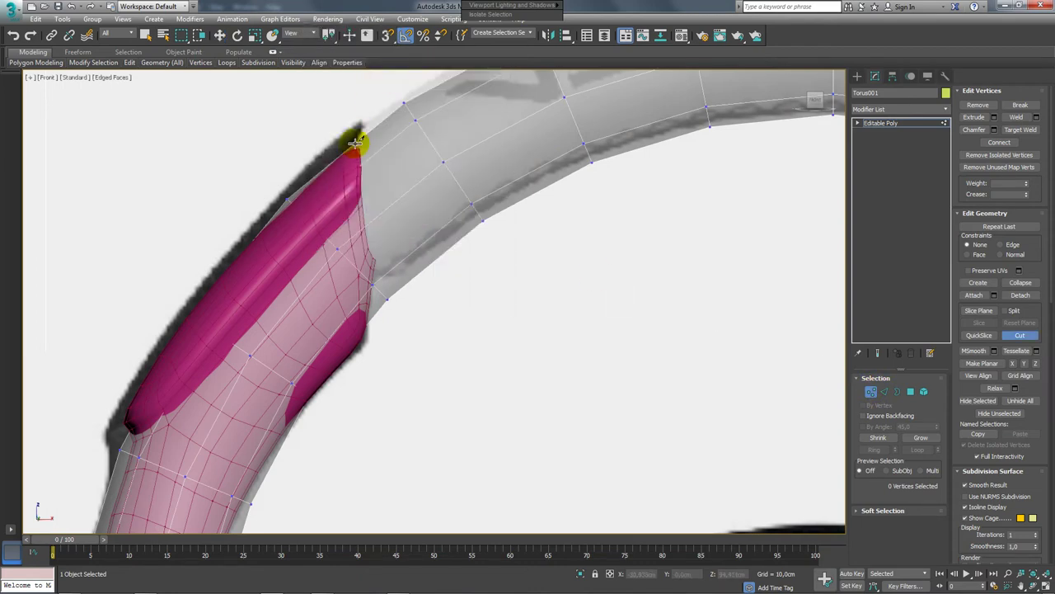
pyautogui.click(355, 142)
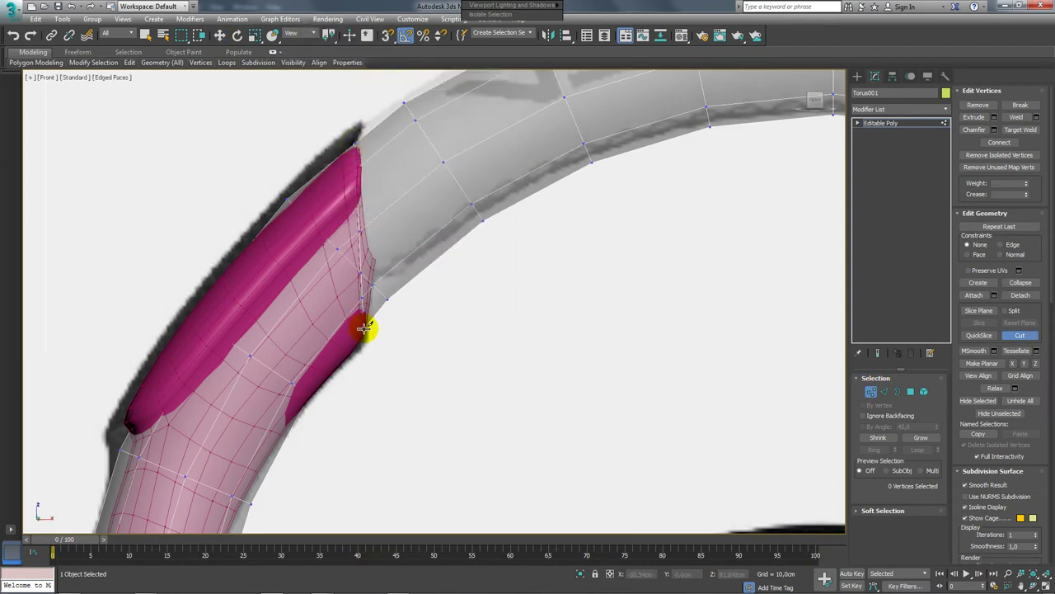
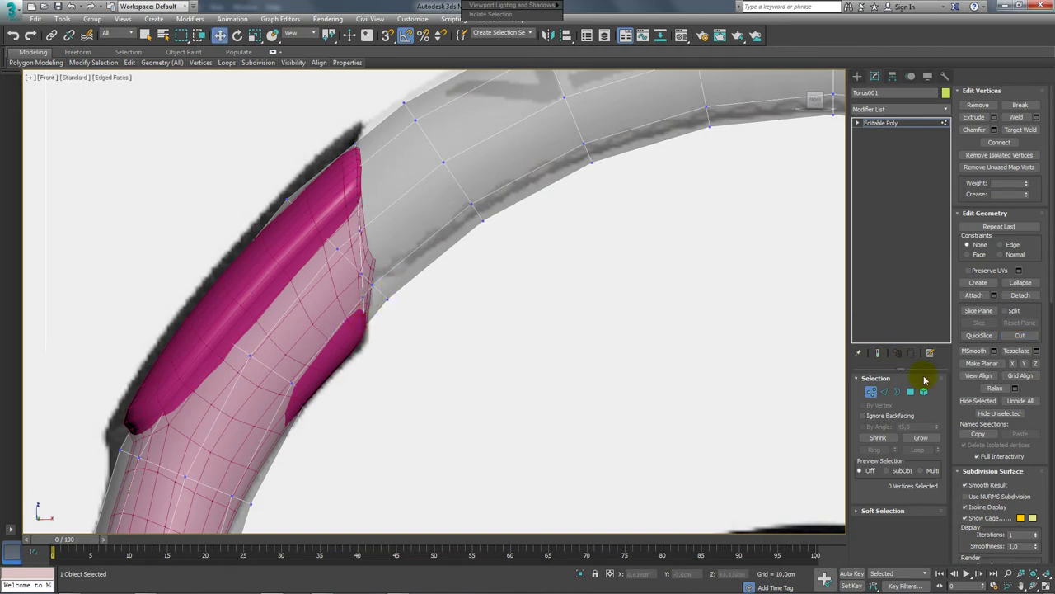
# Step: At Polygon level, try selecting rim polygons above and below the left grip, then clear them
pyautogui.click(898, 391)
pyautogui.scroll(-2, 523, 244)
pyautogui.scroll(-2, 522, 245)
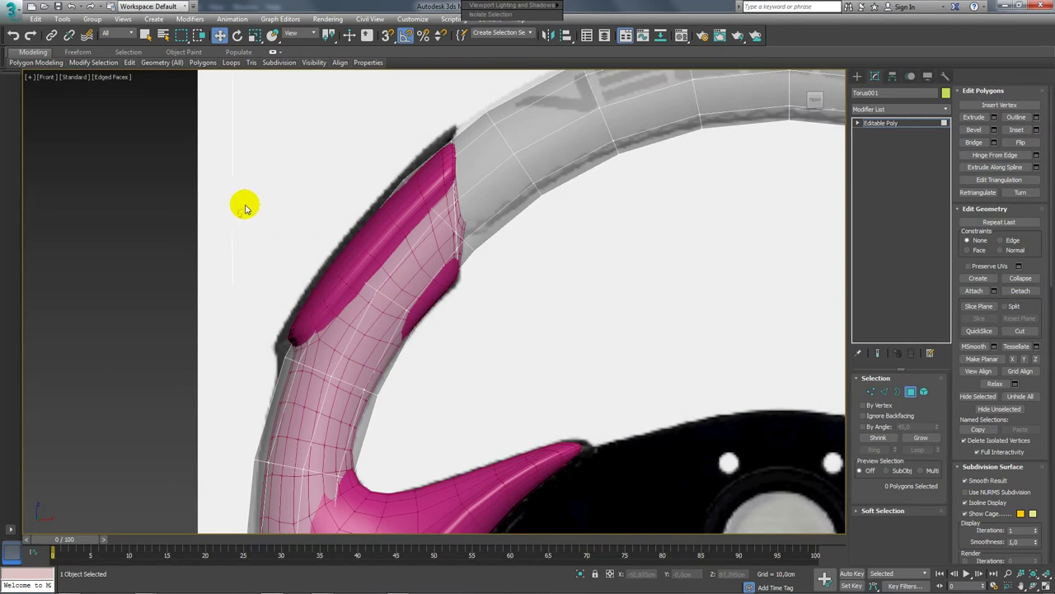
pyautogui.moveTo(238, 217); pyautogui.dragTo(431, 118)
pyautogui.moveTo(334, 113); pyautogui.dragTo(445, 388)
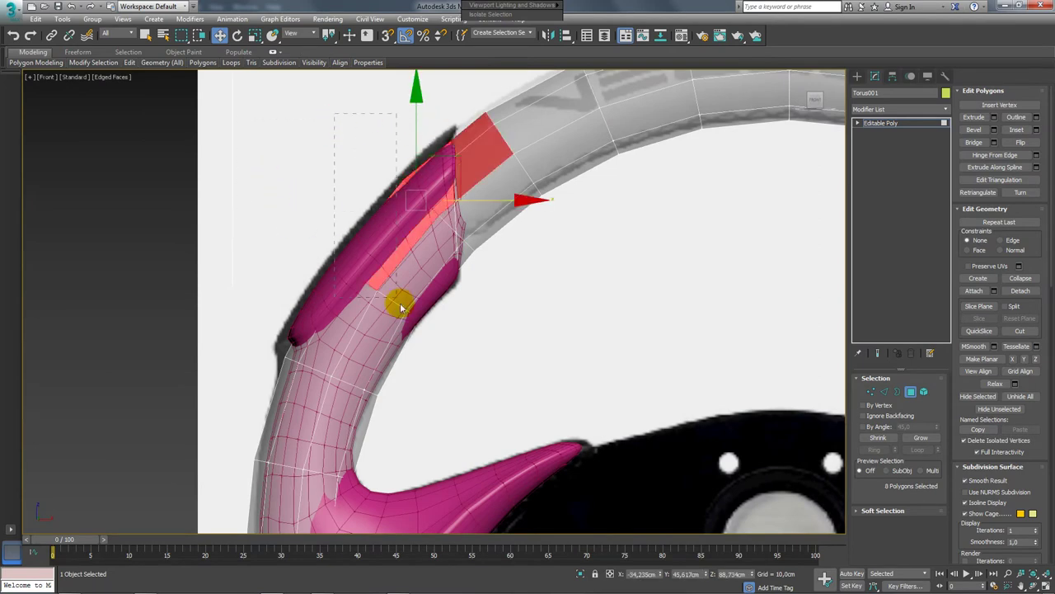
pyautogui.moveTo(334, 113); pyautogui.dragTo(445, 387)
pyautogui.click(463, 379)
# Step: Try selecting polygons on the wheel's left side, then frame the lower rim
pyautogui.scroll(2, 396, 306)
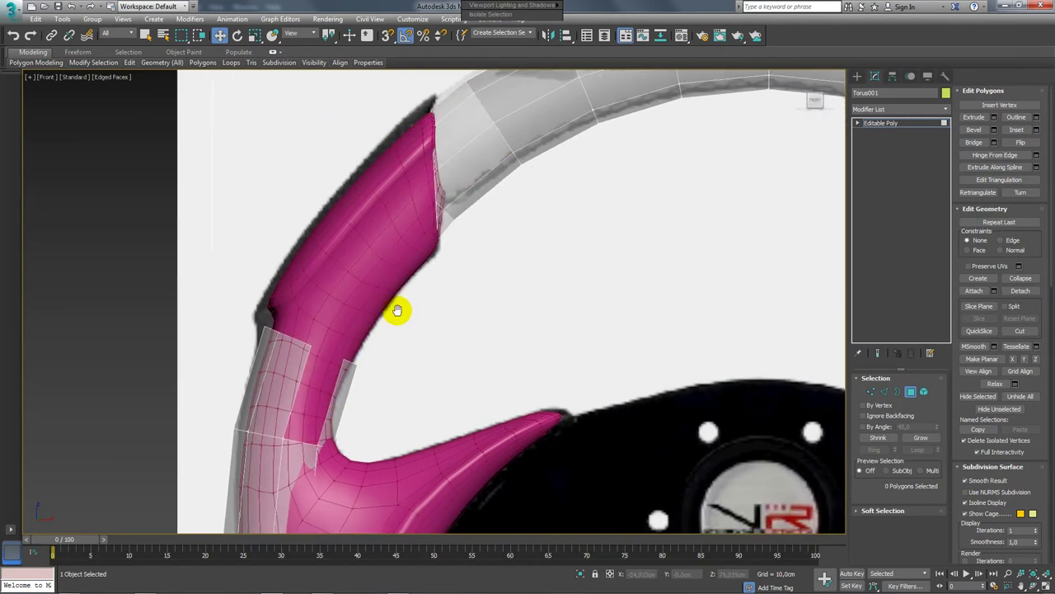
pyautogui.scroll(2, 391, 303)
pyautogui.scroll(-4, 335, 268)
pyautogui.moveTo(212, 271); pyautogui.dragTo(346, 401)
pyautogui.click(358, 306)
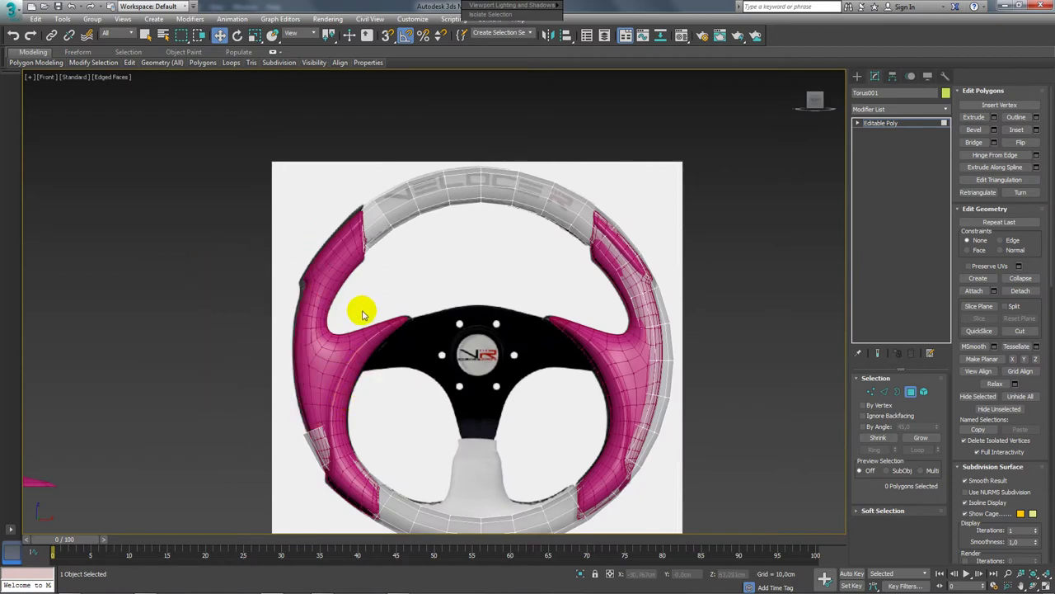
pyautogui.scroll(-1, 352, 369)
pyautogui.scroll(3, 377, 271)
pyautogui.scroll(2, 506, 330)
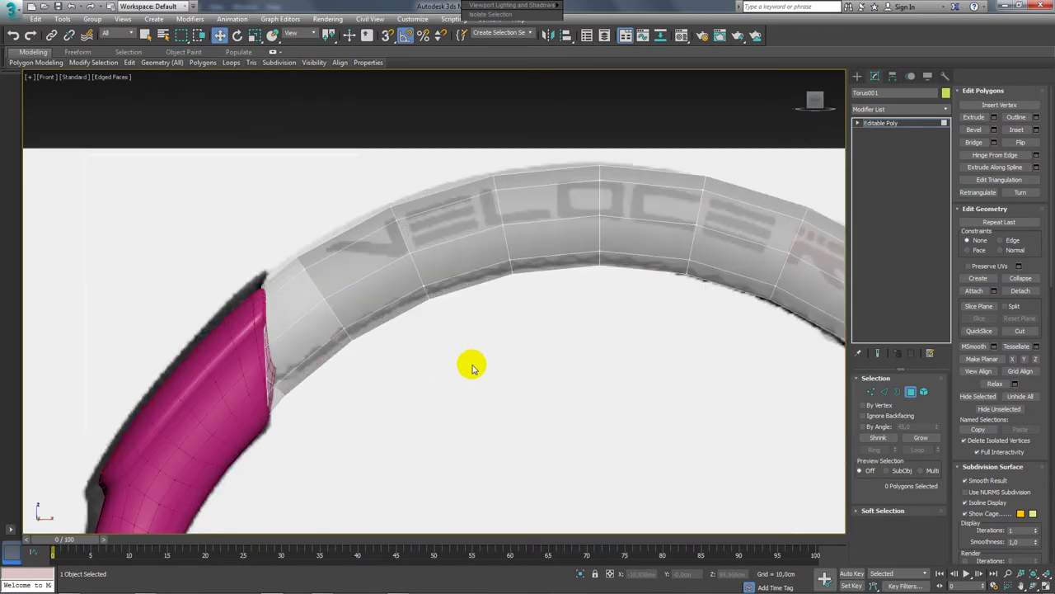
pyautogui.scroll(-3, 453, 247)
pyautogui.moveTo(442, 207); pyautogui.dragTo(384, 223, button='middle')
pyautogui.scroll(3, 353, 278)
pyautogui.scroll(2, 387, 342)
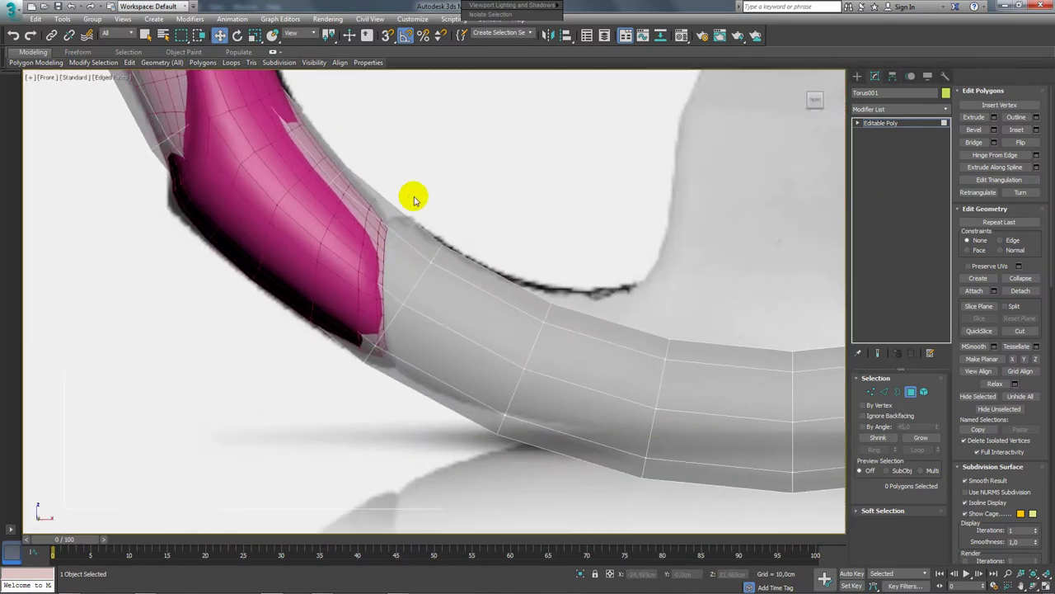
# Step: Cut a new edge across the lower rim up to the pink grip boundary, then return to Polygon level
pyautogui.click(871, 392)
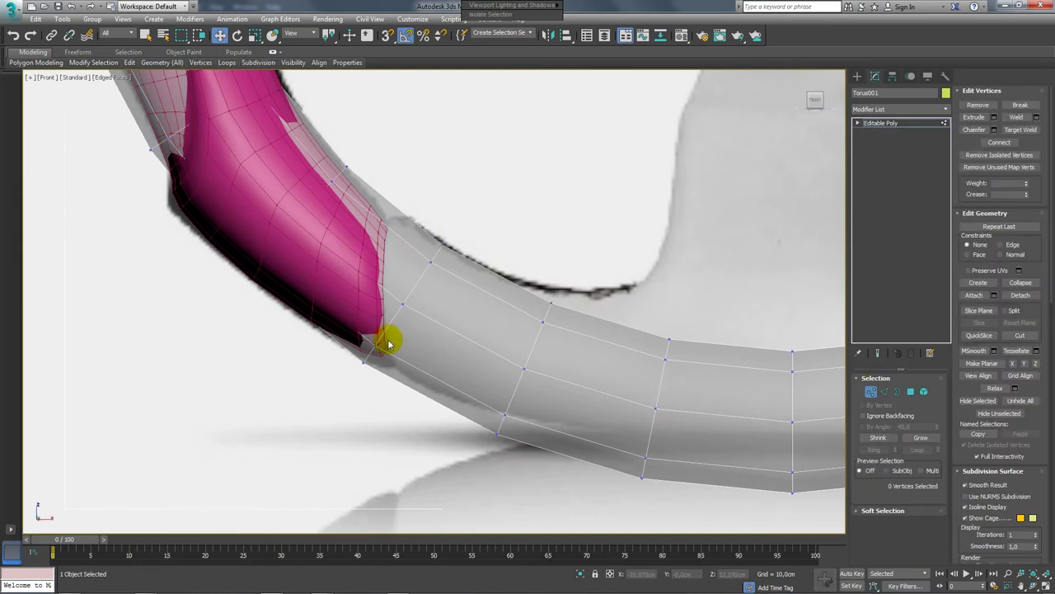
pyautogui.rightClick(389, 344)
pyautogui.click(384, 233)
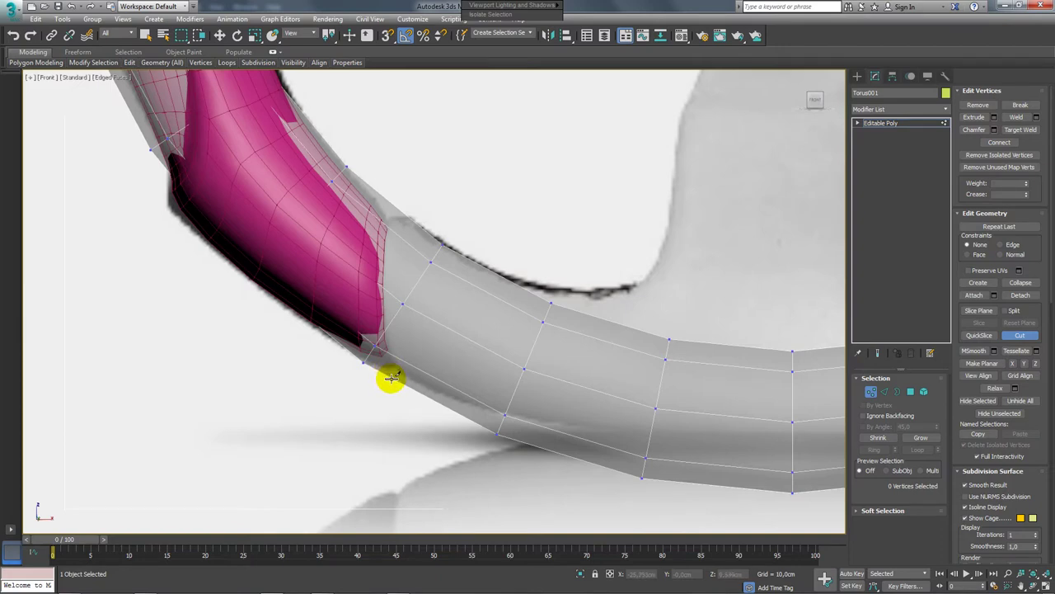
pyautogui.click(390, 377)
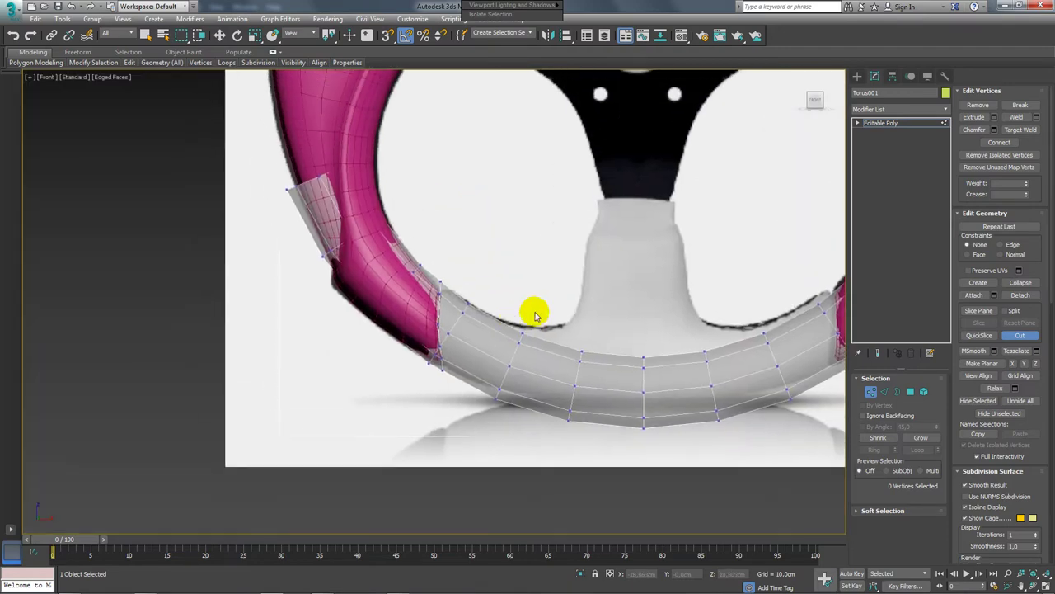
pyautogui.click(911, 391)
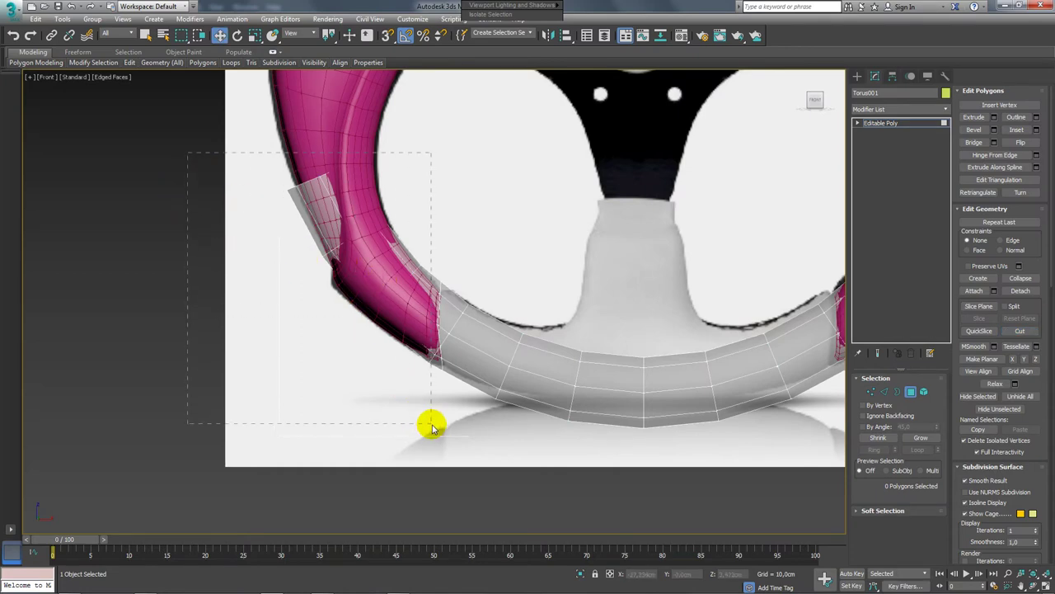
pyautogui.scroll(-5, 494, 345)
pyautogui.keyDown('alt'); pyautogui.moveTo(528, 346); pyautogui.dragTo(473, 349, button='middle'); pyautogui.keyUp('alt')
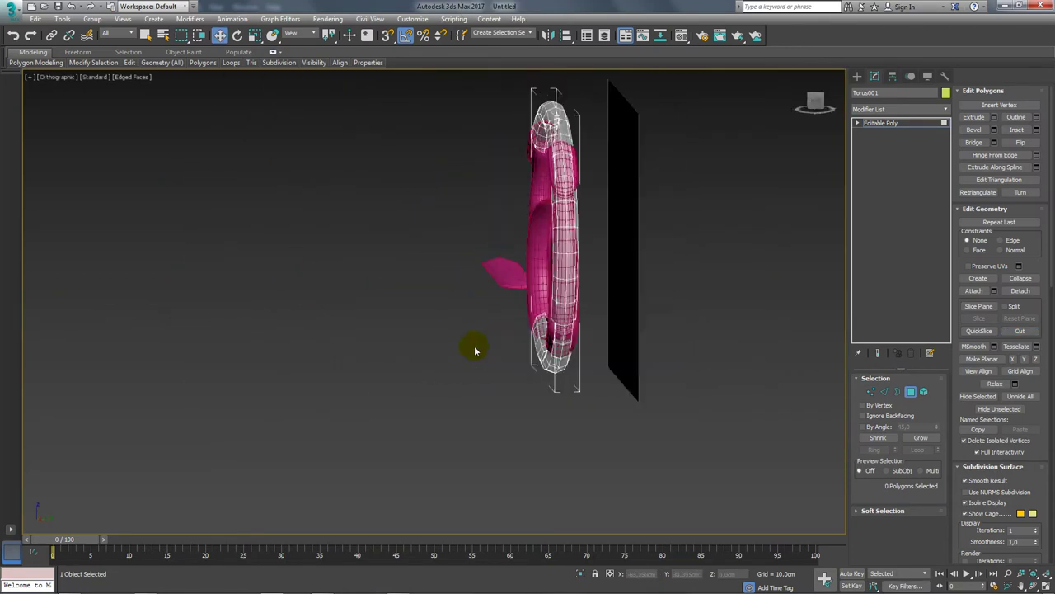
# Step: Frame the whole ring face-on from the Top view
pyautogui.press('t')
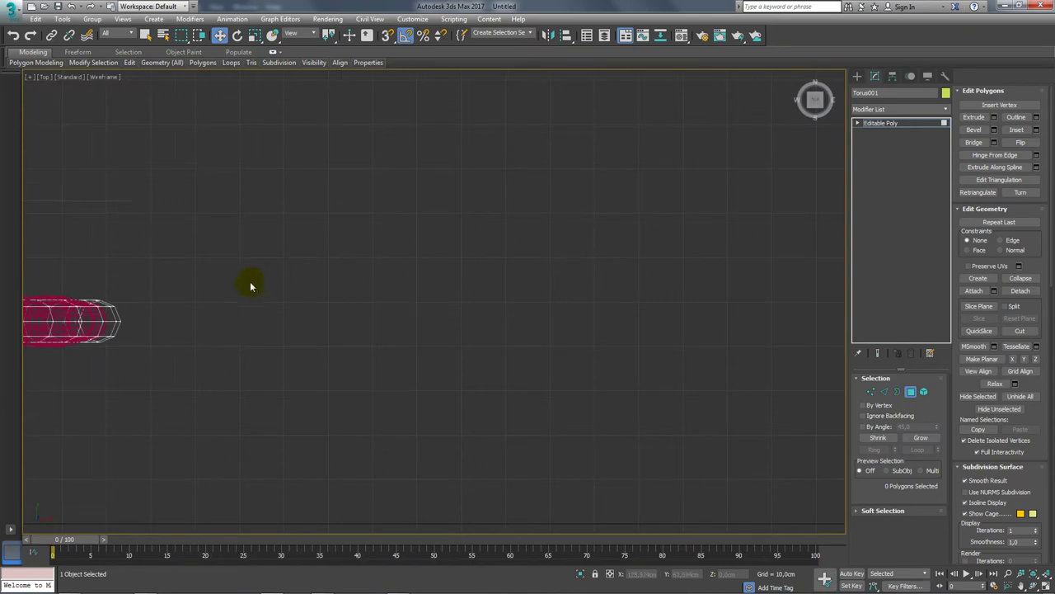
pyautogui.press('z')
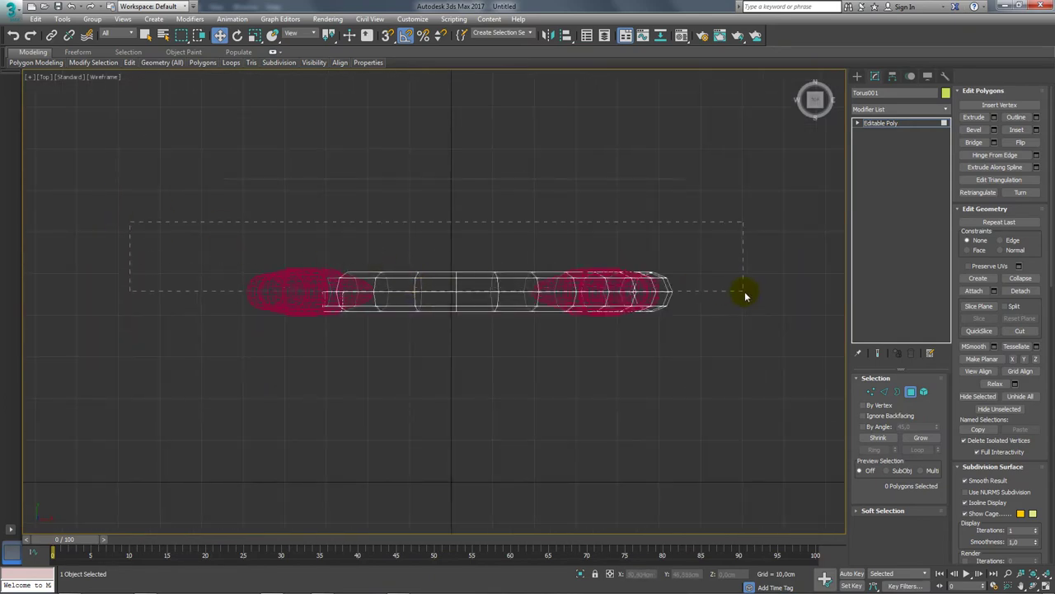
pyautogui.keyDown('alt'); pyautogui.moveTo(700, 304); pyautogui.dragTo(724, 249, button='middle'); pyautogui.keyUp('alt')
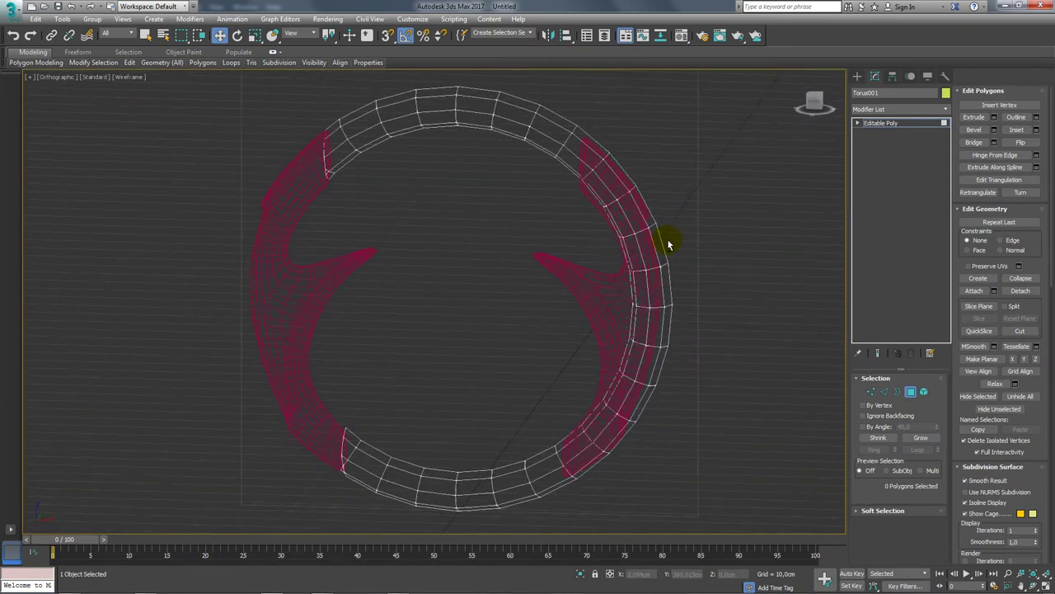
pyautogui.moveTo(591, 452); pyautogui.dragTo(591, 451)
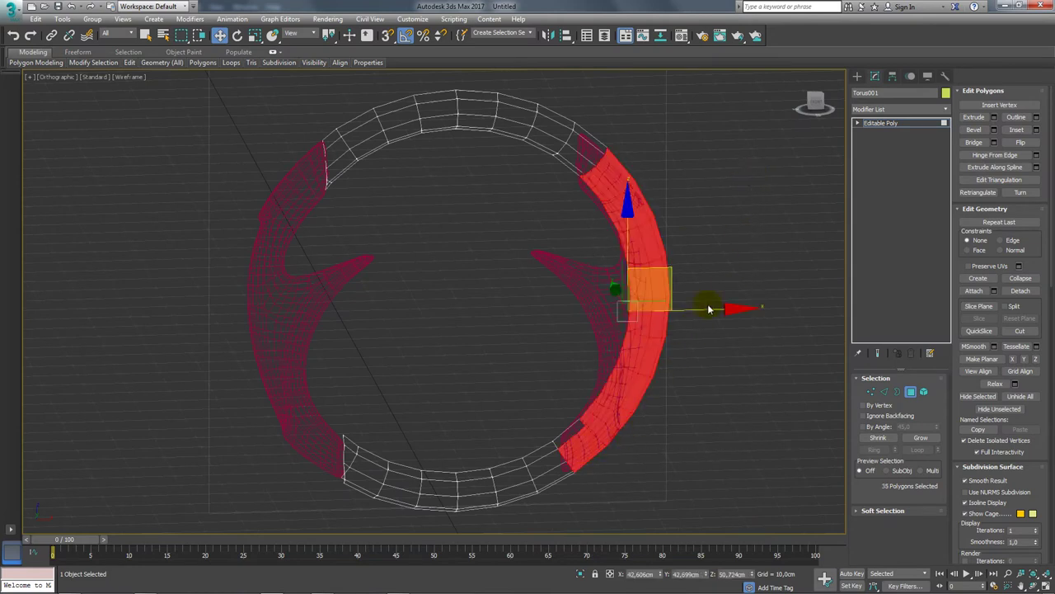
pyautogui.click(692, 143)
# Step: Delete the top-right, lower-right and top-arc right-end rim polygons
pyautogui.moveTo(558, 217); pyautogui.dragTo(558, 215)
pyautogui.press('Delete')
pyautogui.moveTo(649, 334); pyautogui.dragTo(541, 483)
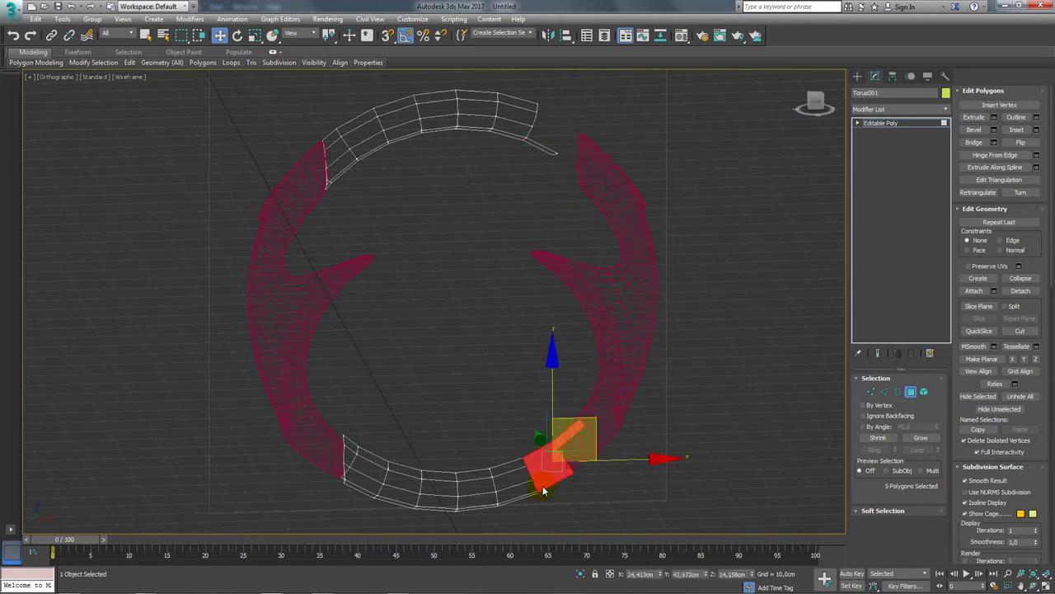
pyautogui.press('Delete')
pyautogui.moveTo(536, 142); pyautogui.dragTo(534, 139)
pyautogui.press('Delete')
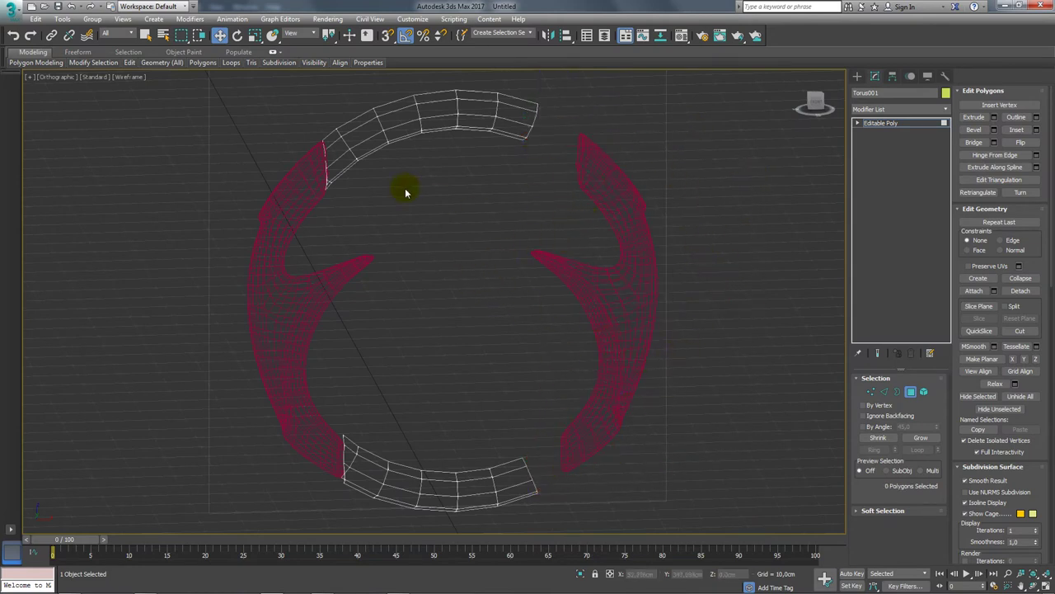
pyautogui.keyDown('alt'); pyautogui.moveTo(460, 230); pyautogui.dragTo(415, 236, button='middle'); pyautogui.keyUp('alt')
pyautogui.scroll(5, 361, 165)
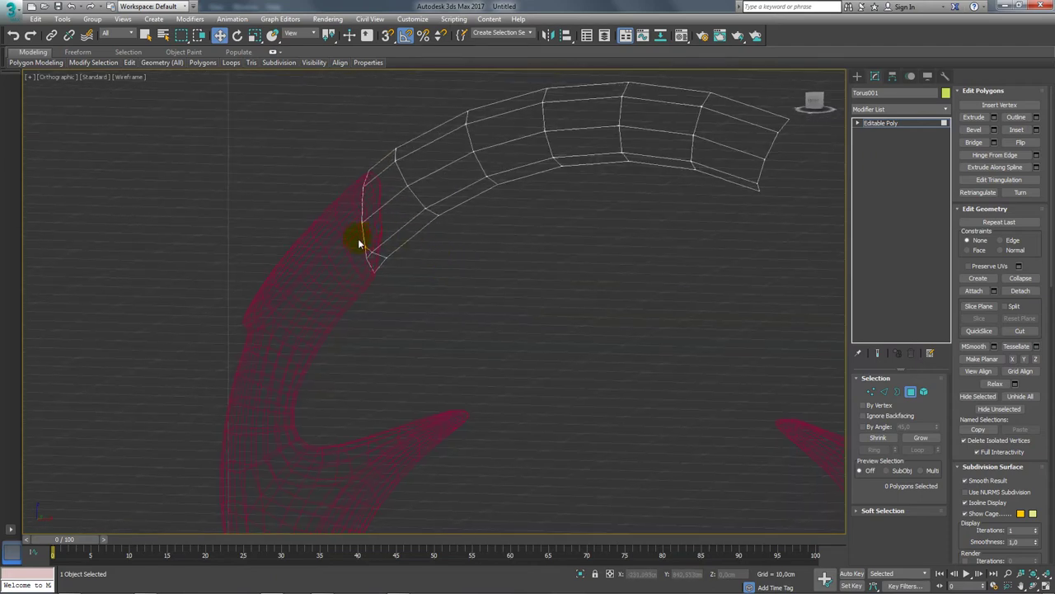
pyautogui.scroll(5, 358, 239)
# Step: Select the edges at the top arc's open end
pyautogui.click(884, 392)
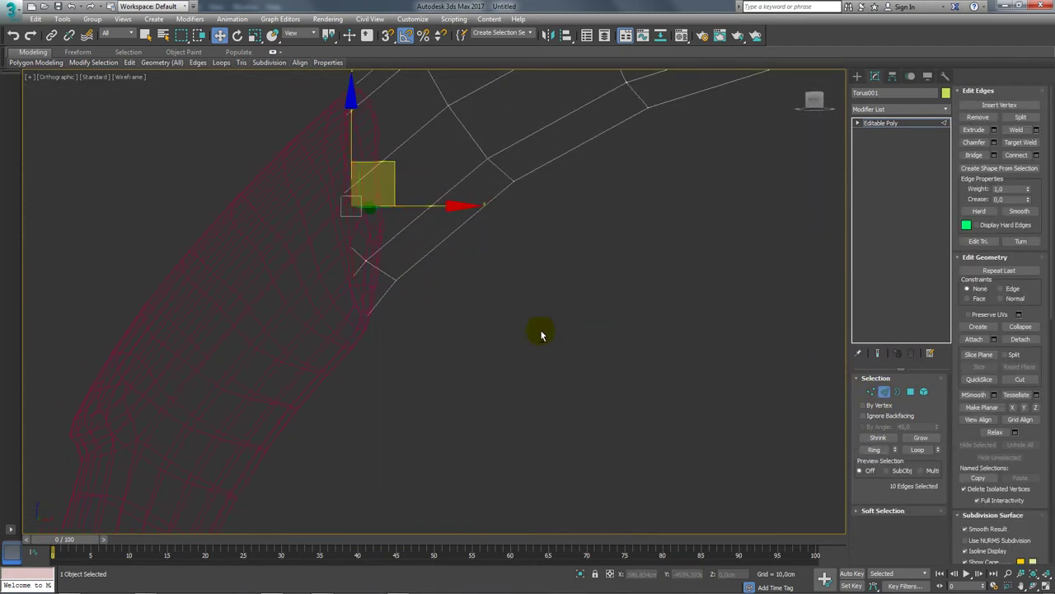
pyautogui.click(385, 276)
pyautogui.moveTo(468, 315)
pyautogui.keyDown('alt'); pyautogui.mouseDown(button='middle')
pyautogui.moveTo(476, 299)
pyautogui.moveTo(464, 316)
pyautogui.moveTo(824, 415)
pyautogui.mouseUp(button='middle'); pyautogui.keyUp('alt')
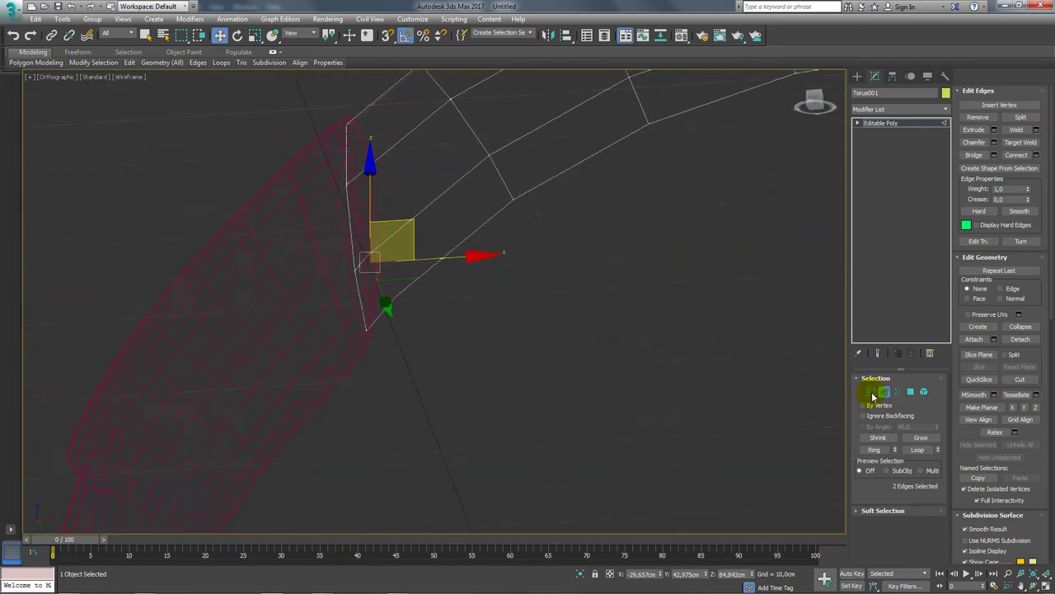
# Step: Start a vertex-level Cut at the arc end where it meets the pink grip
pyautogui.click(872, 394)
pyautogui.scroll(2, 431, 285)
pyautogui.rightClick(435, 324)
pyautogui.click(414, 225)
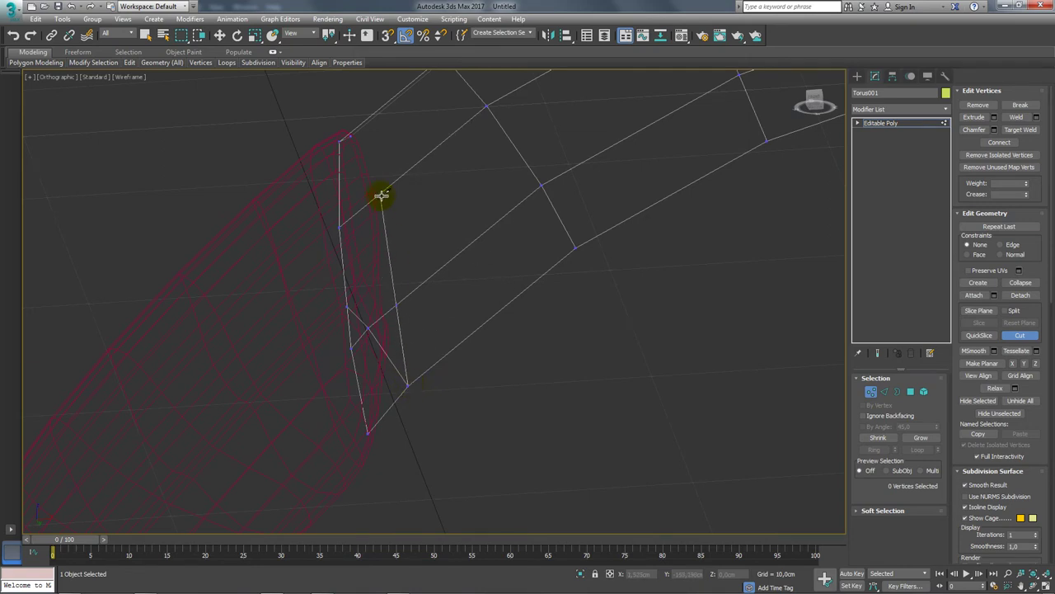
pyautogui.moveTo(376, 195)
pyautogui.keyDown('alt'); pyautogui.mouseDown(button='middle')
pyautogui.moveTo(393, 215)
pyautogui.moveTo(385, 160)
pyautogui.mouseUp(button='middle'); pyautogui.keyUp('alt')
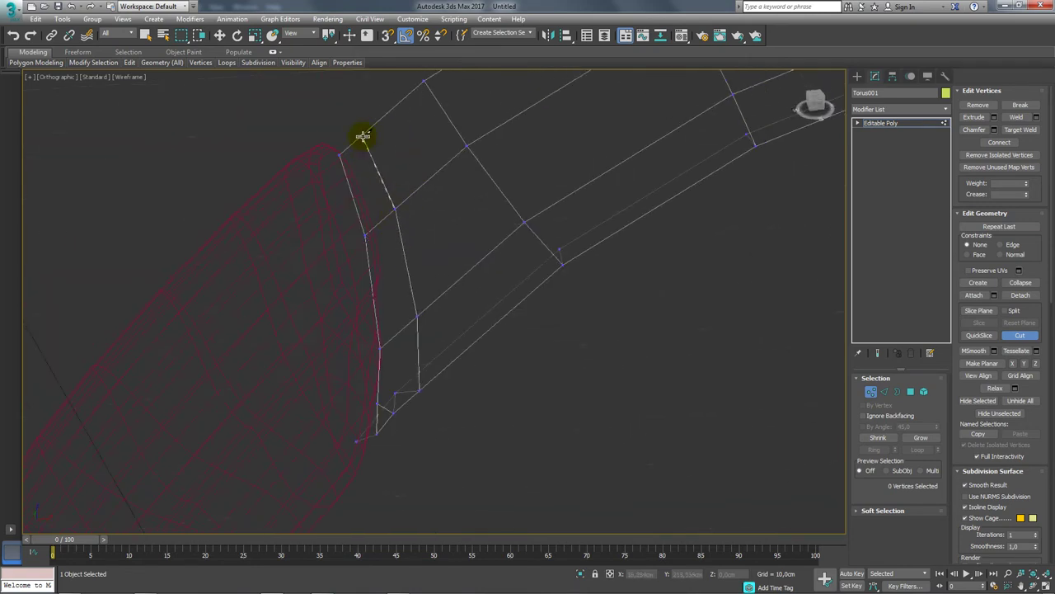
pyautogui.scroll(-5, 478, 417)
pyautogui.scroll(-2, 454, 238)
pyautogui.scroll(4, 495, 372)
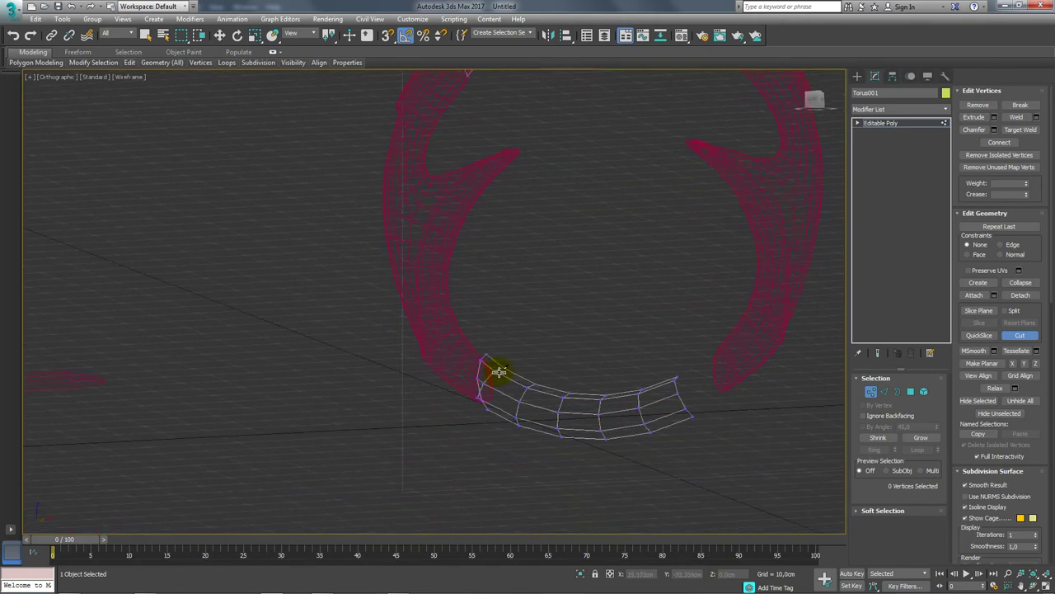
pyautogui.scroll(4, 495, 373)
pyautogui.keyDown('alt'); pyautogui.moveTo(481, 324); pyautogui.dragTo(490, 356, button='middle'); pyautogui.keyUp('alt')
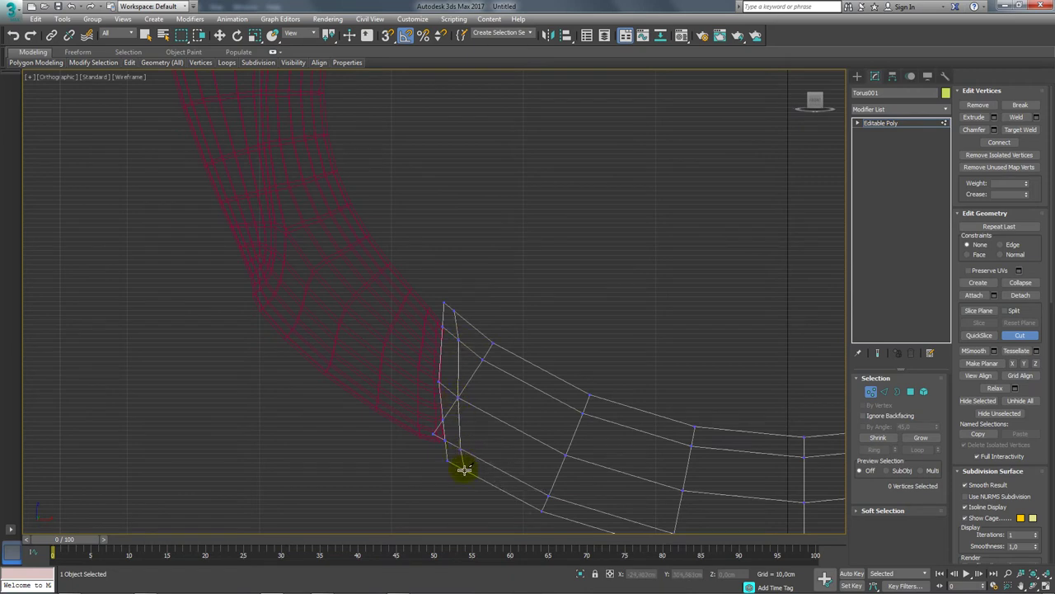
# Step: End the current cut and check a vertex at the lower arc's end
pyautogui.rightClick(448, 441)
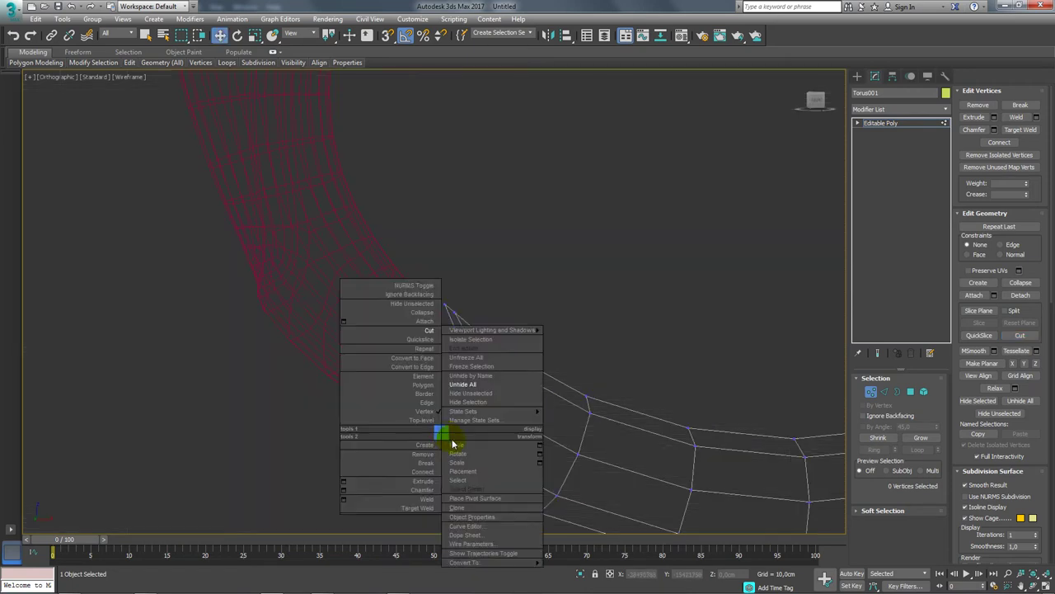
pyautogui.click(452, 444)
pyautogui.click(438, 435)
pyautogui.click(471, 435)
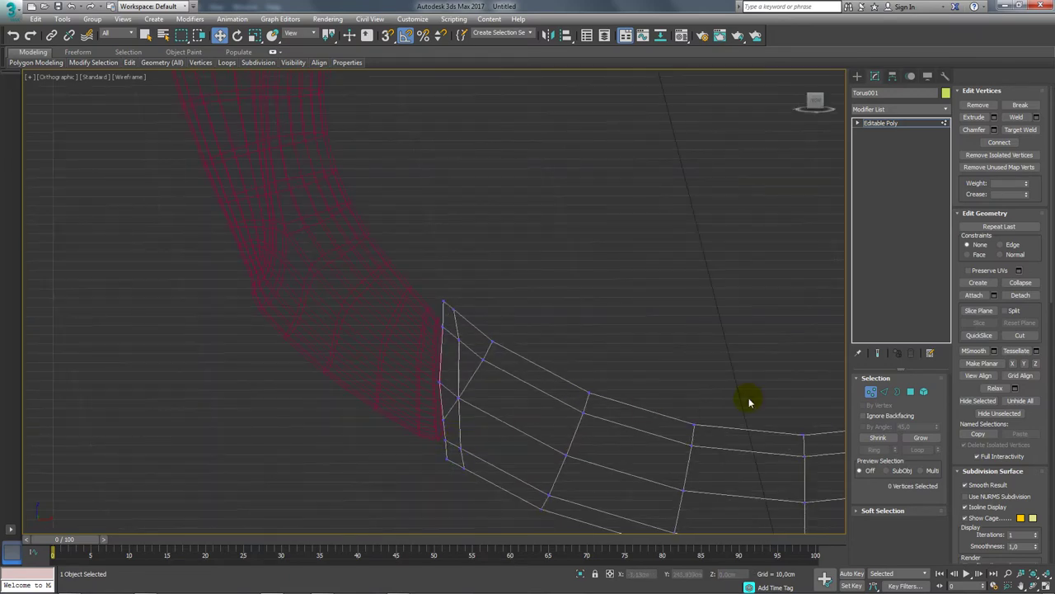
pyautogui.click(880, 396)
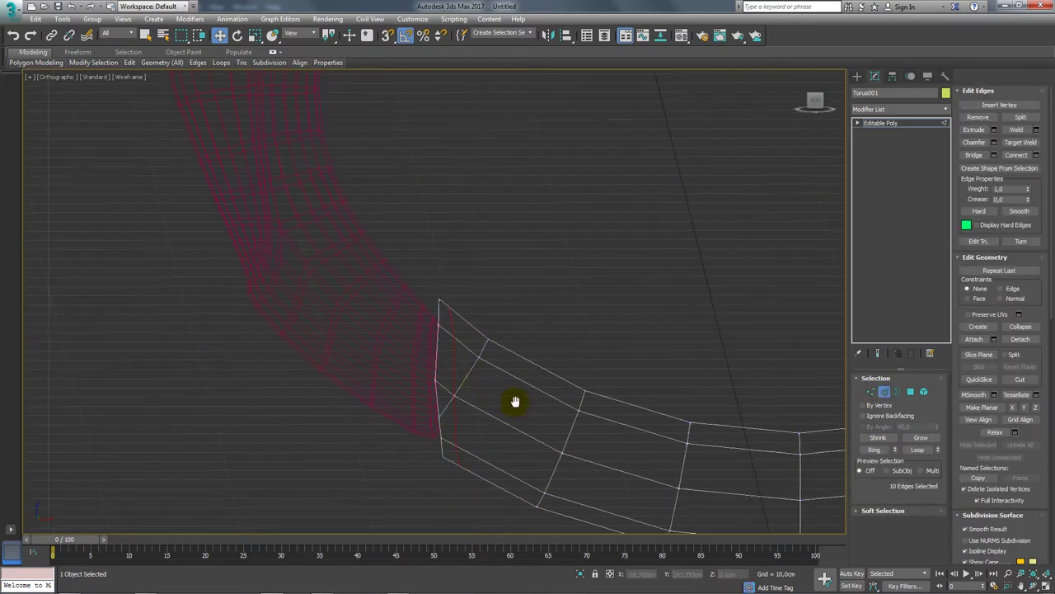
pyautogui.moveTo(513, 401); pyautogui.dragTo(620, 379, button='middle')
# Step: Cut a new edge from the lower arc's top edge down to the grip's lower edge
pyautogui.click(870, 392)
pyautogui.rightClick(483, 319)
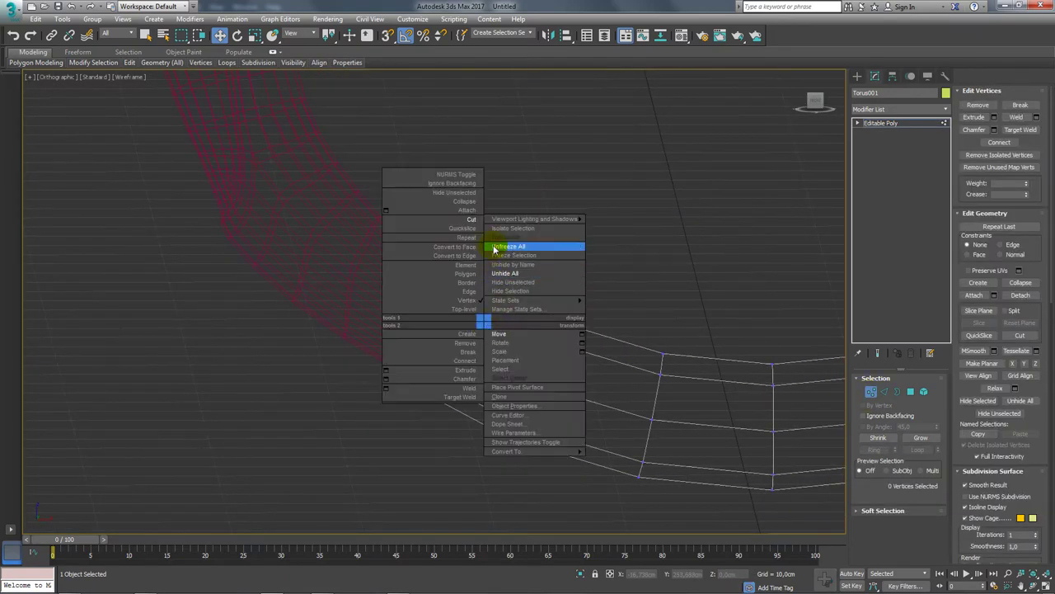
pyautogui.click(464, 221)
pyautogui.click(482, 283)
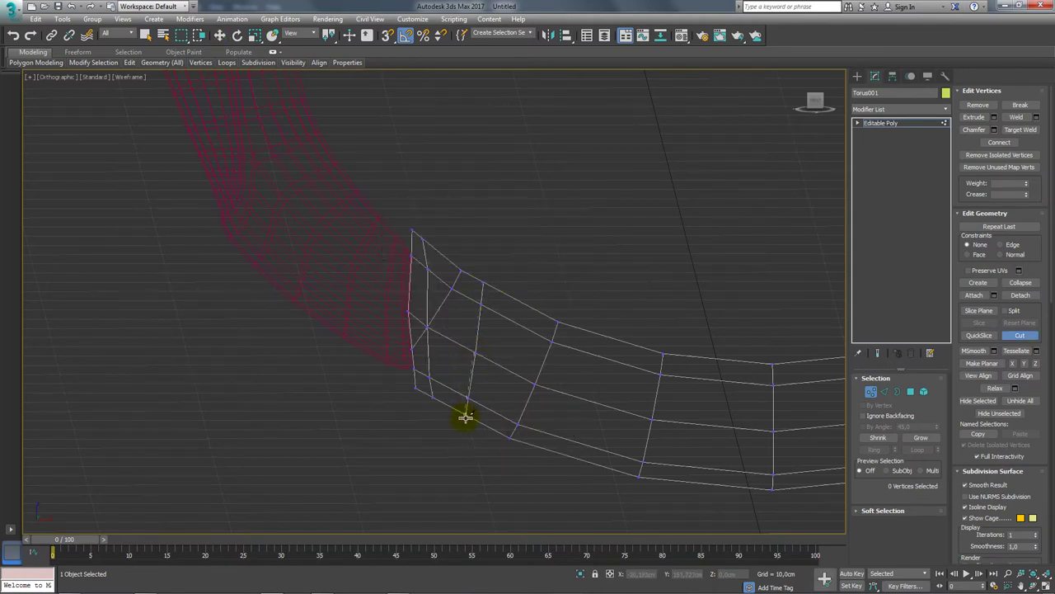
pyautogui.click(466, 416)
pyautogui.press('w')
pyautogui.click(884, 392)
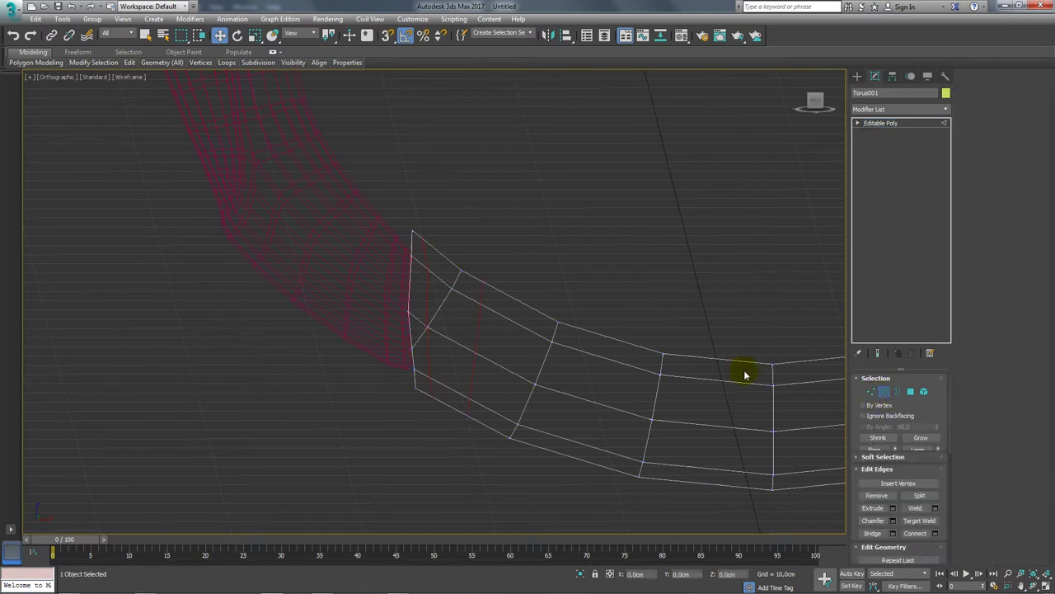
# Step: Remove the two unwanted edges and the remaining stray edge at the segment end
pyautogui.rightClick(473, 295)
pyautogui.click(478, 299)
pyautogui.click(463, 286)
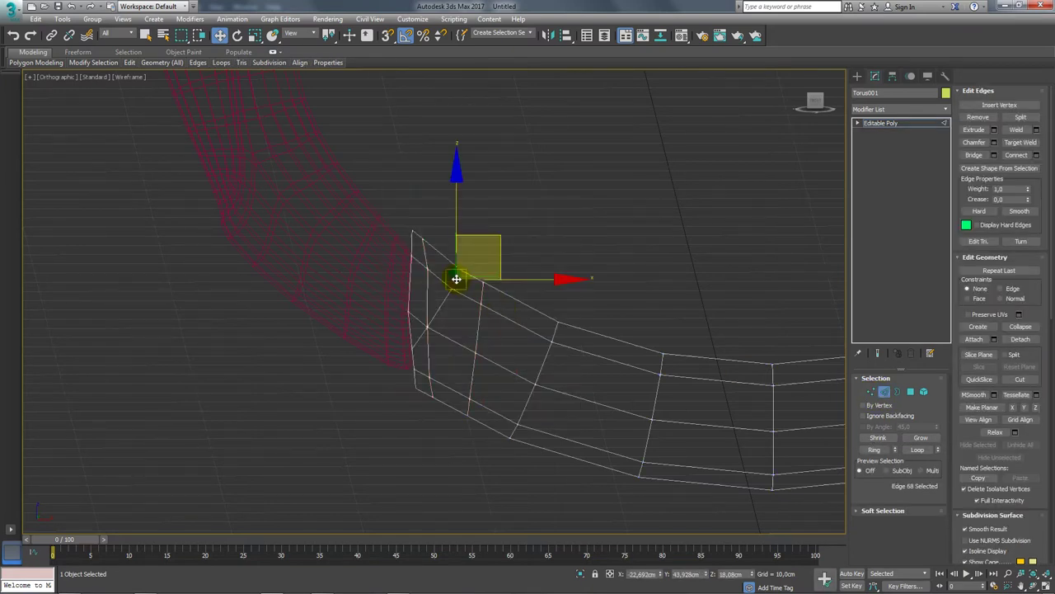
pyautogui.click(977, 117)
pyautogui.click(419, 337)
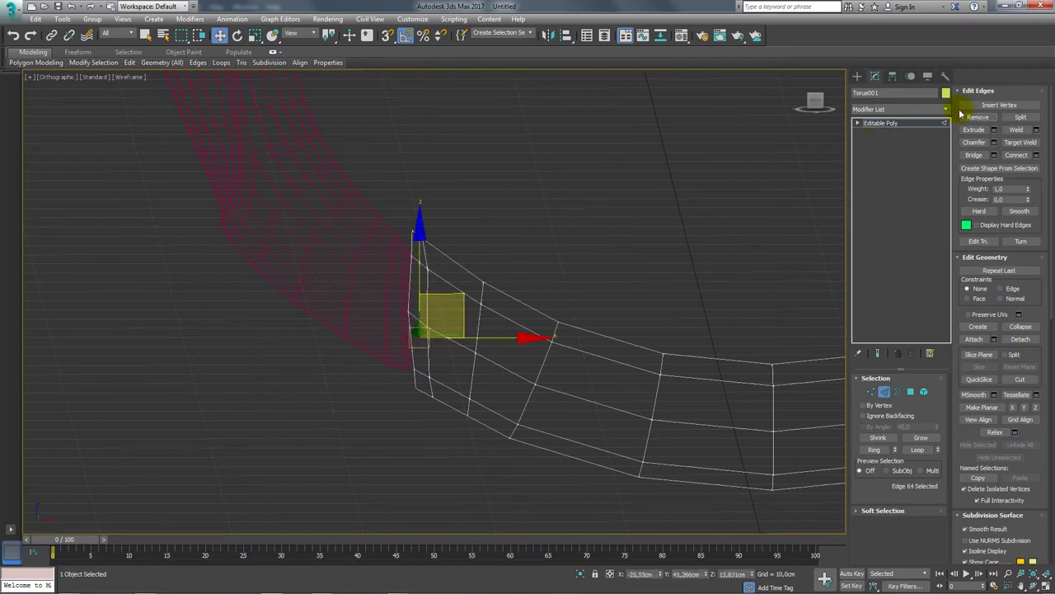
pyautogui.click(978, 118)
pyautogui.scroll(-3, 549, 341)
# Step: Select the end edge loop at the segment's other end, narrow it to two edges, and remove them
pyautogui.scroll(-3, 547, 301)
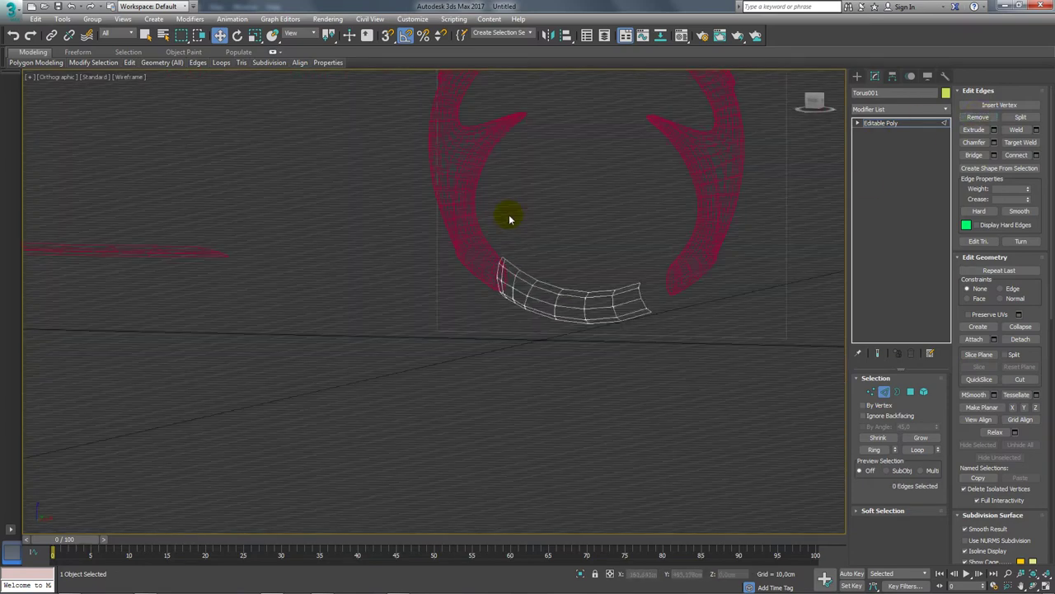
pyautogui.scroll(-2, 507, 217)
pyautogui.scroll(3, 544, 258)
pyautogui.scroll(3, 514, 230)
pyautogui.scroll(2, 536, 255)
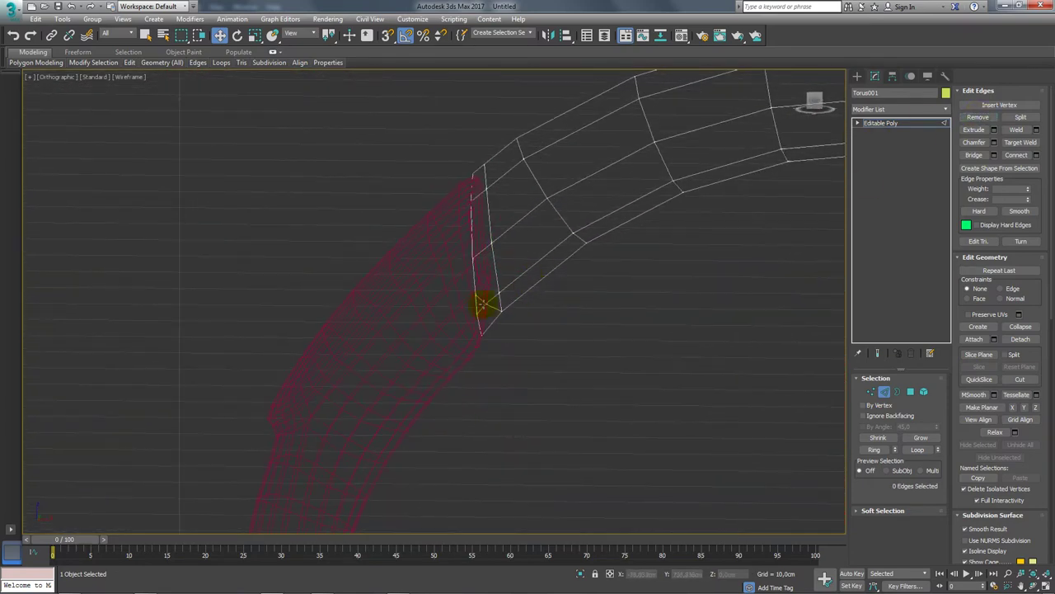
pyautogui.click(482, 301)
pyautogui.doubleClick(482, 301)
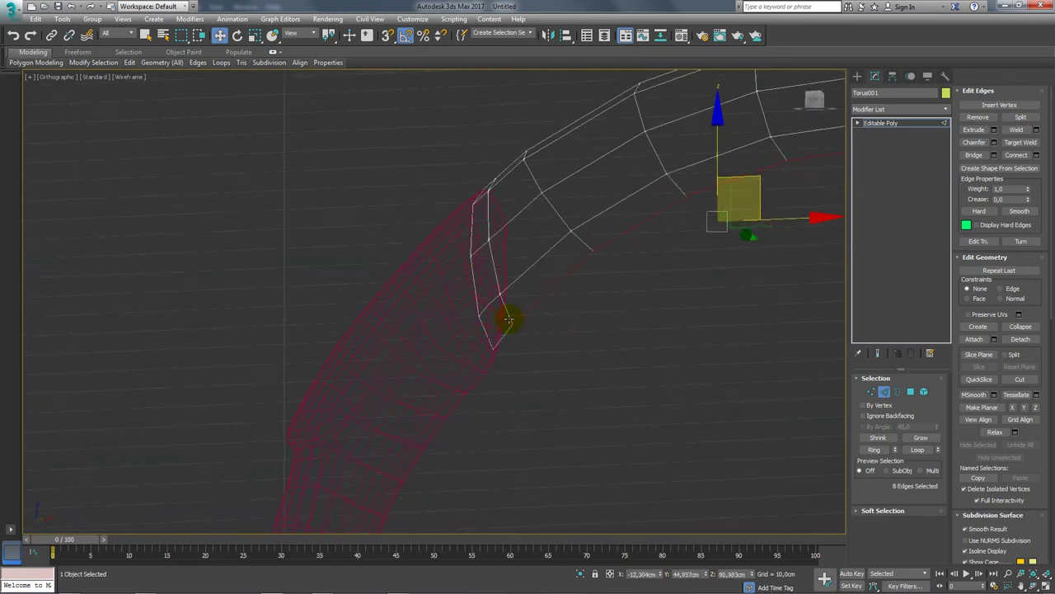
pyautogui.scroll(-3, 656, 332)
pyautogui.keyDown('alt'); pyautogui.click(813, 225); pyautogui.keyUp('alt')
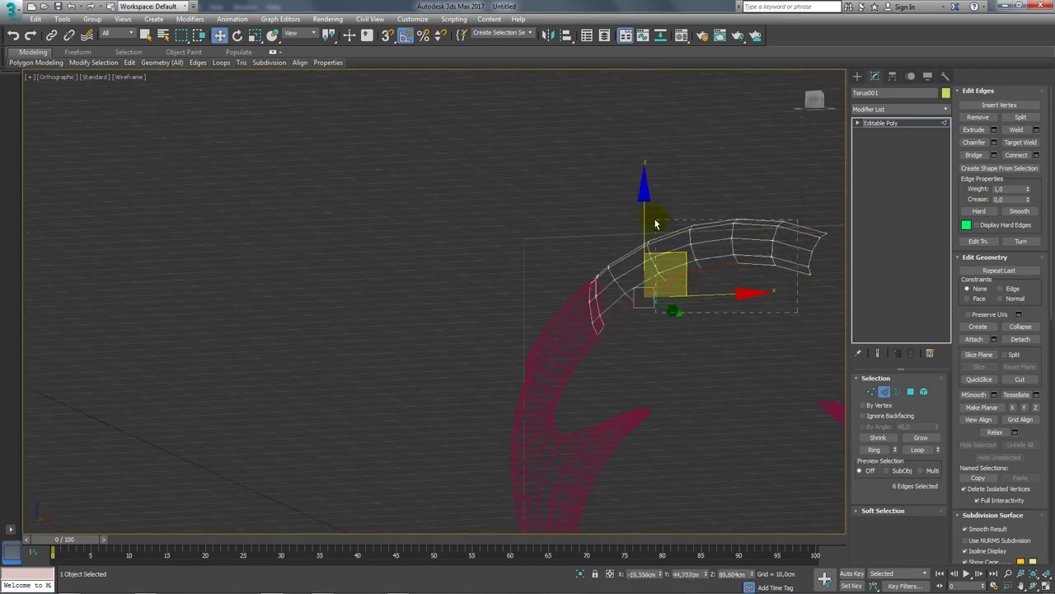
pyautogui.scroll(3, 623, 213)
pyautogui.keyDown('alt'); pyautogui.moveTo(589, 330); pyautogui.dragTo(733, 256); pyautogui.keyUp('alt')
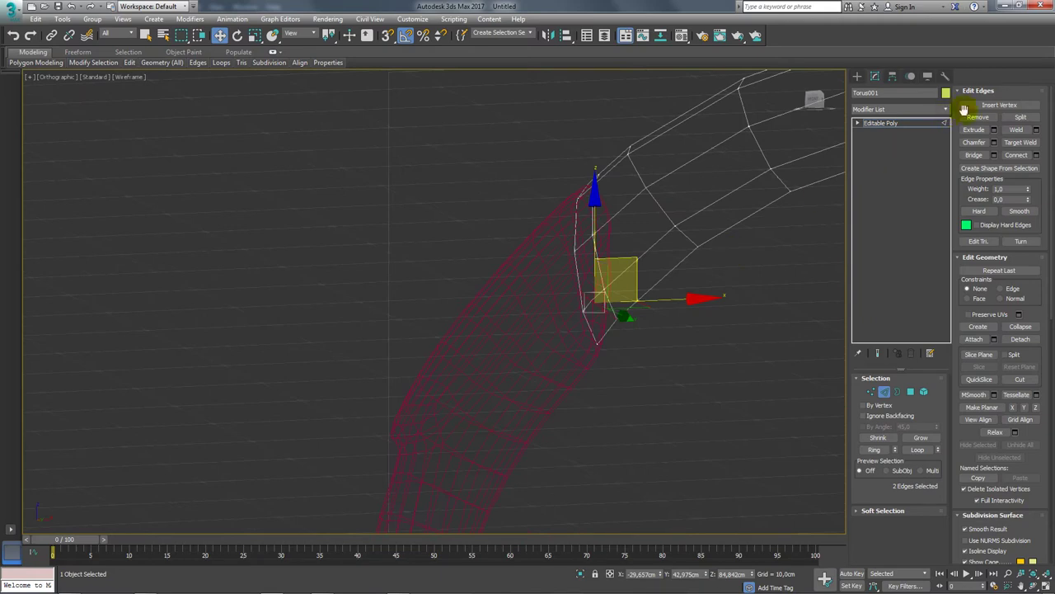
pyautogui.click(971, 117)
# Step: Switch to an angled Perspective view and open the Modifier List
pyautogui.scroll(-2, 662, 338)
pyautogui.moveTo(648, 330); pyautogui.dragTo(484, 299, button='middle')
pyautogui.press('p')
pyautogui.scroll(-5, 547, 283)
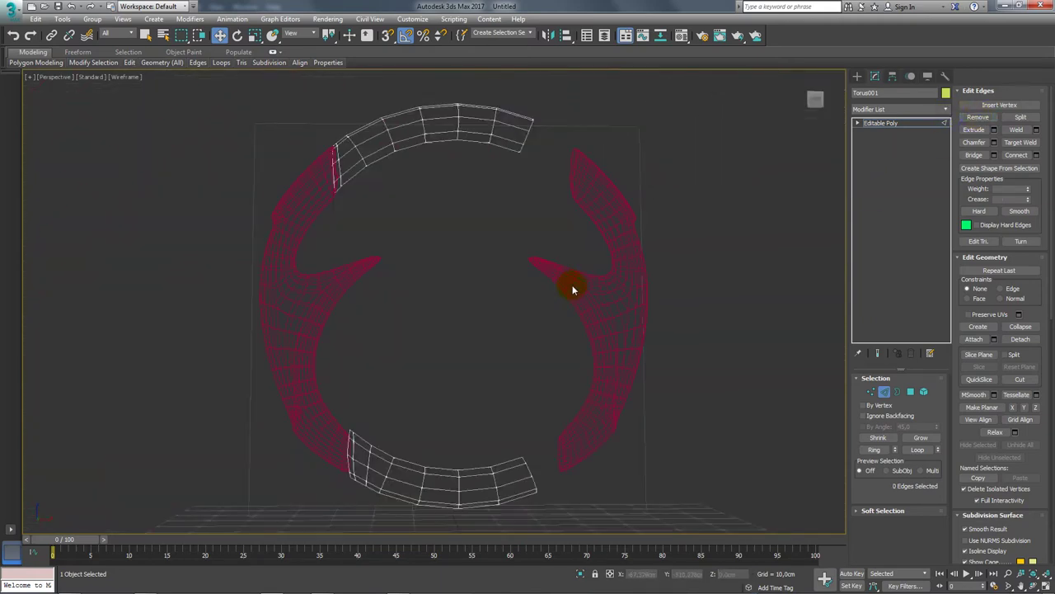
pyautogui.scroll(-3, 572, 288)
pyautogui.keyDown('alt'); pyautogui.moveTo(569, 311); pyautogui.dragTo(535, 275, button='middle'); pyautogui.keyUp('alt')
pyautogui.scroll(2, 534, 274)
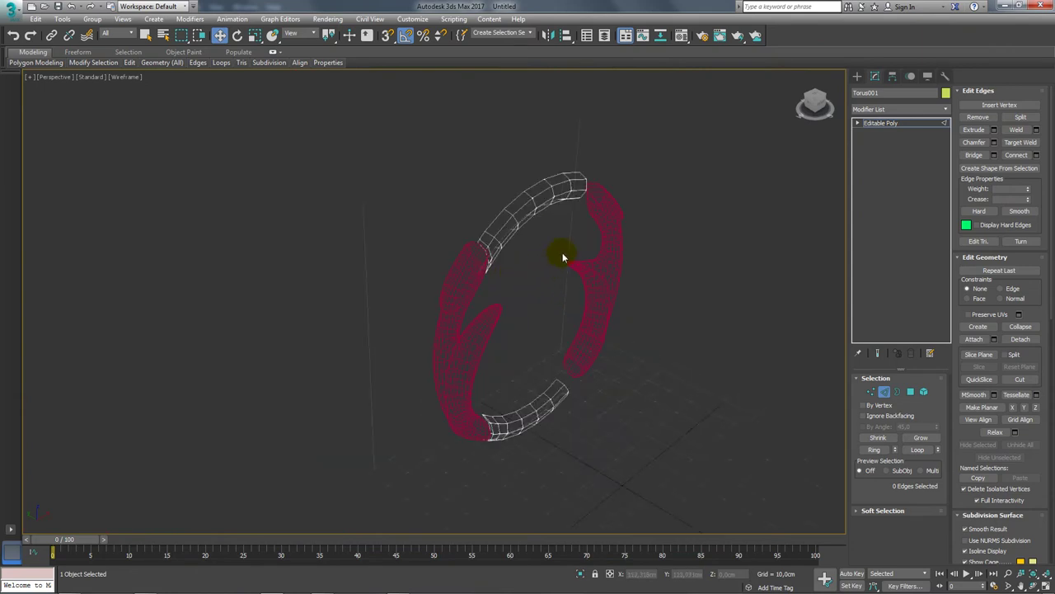
pyautogui.click(945, 108)
pyautogui.moveTo(945, 119); pyautogui.dragTo(940, 210)
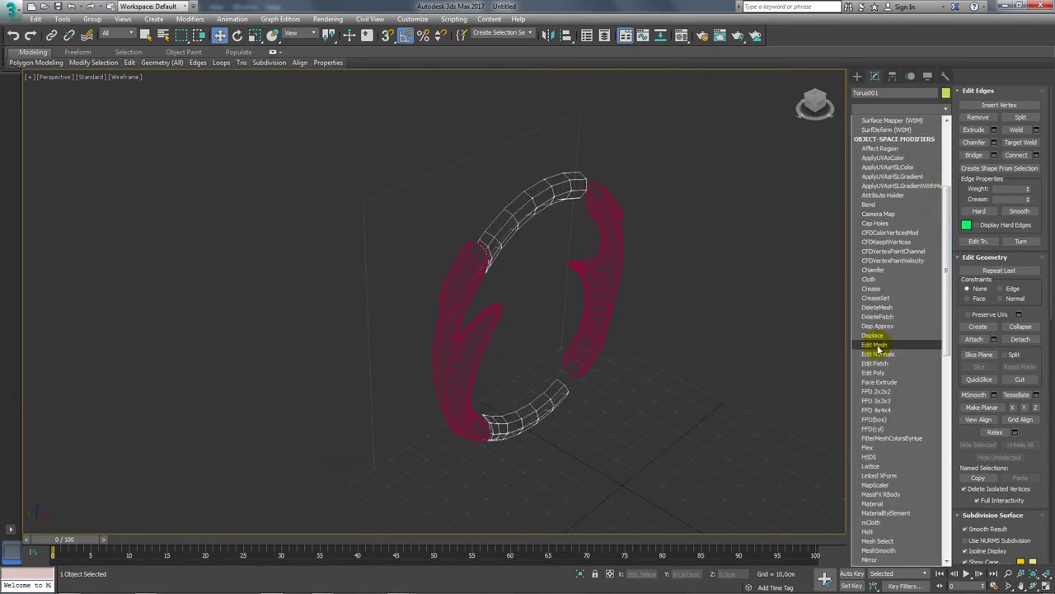
# Step: Add a Symmetry modifier with Mirror Axis Z and Flip left off
pyautogui.scroll(-5, 889, 421)
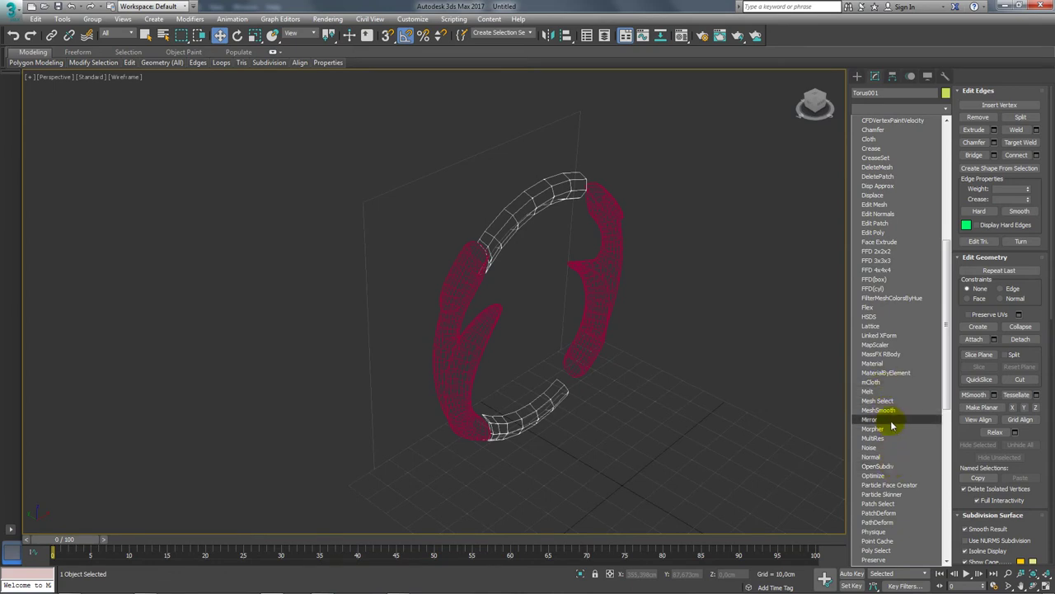
pyautogui.scroll(1, 888, 416)
pyautogui.scroll(1, 887, 380)
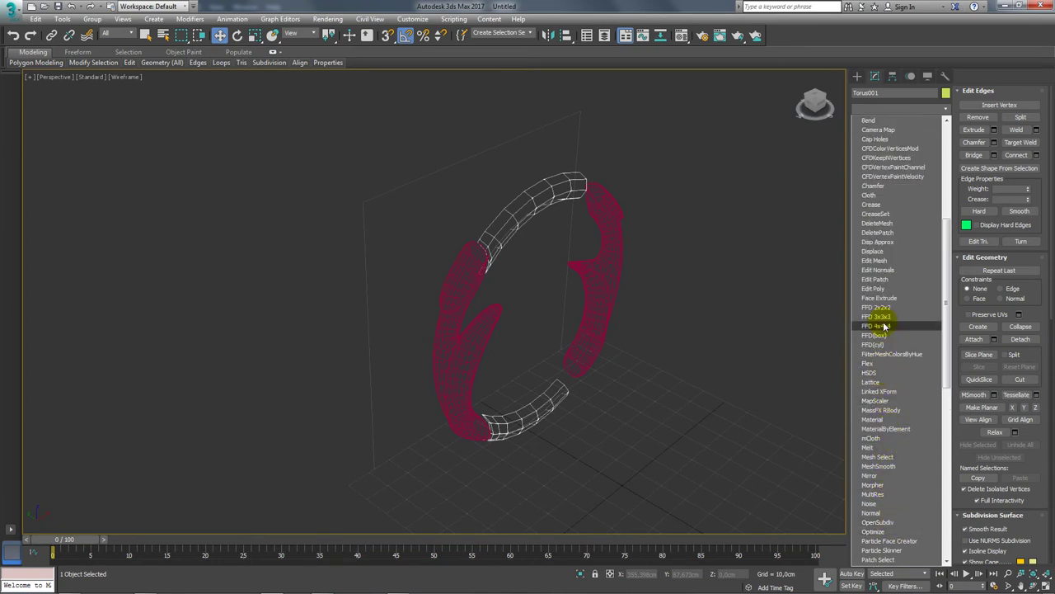
pyautogui.scroll(-15, 886, 338)
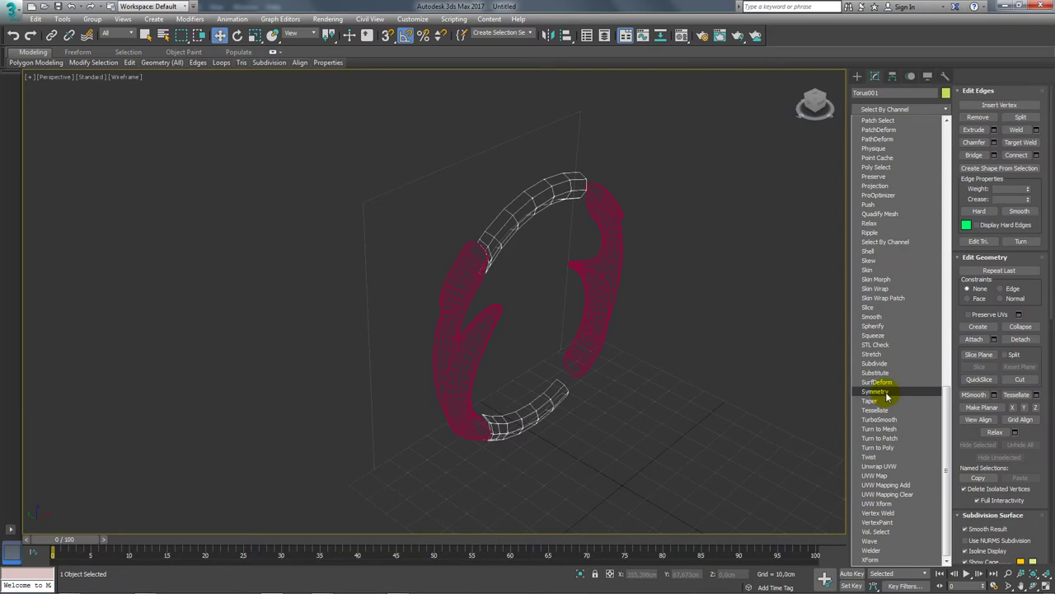
pyautogui.click(886, 392)
pyautogui.click(895, 401)
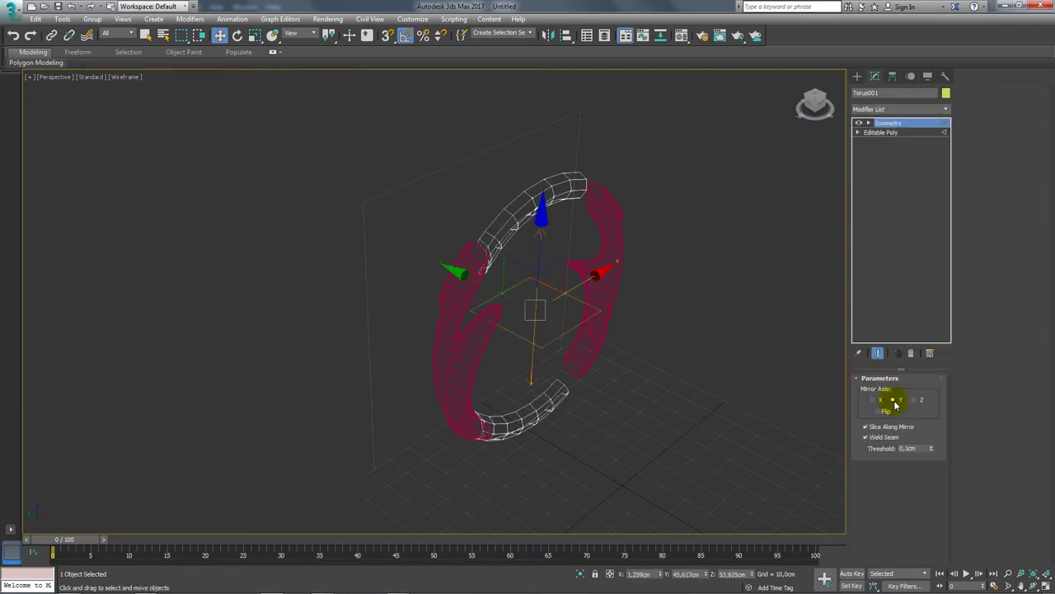
pyautogui.click(912, 400)
pyautogui.click(877, 410)
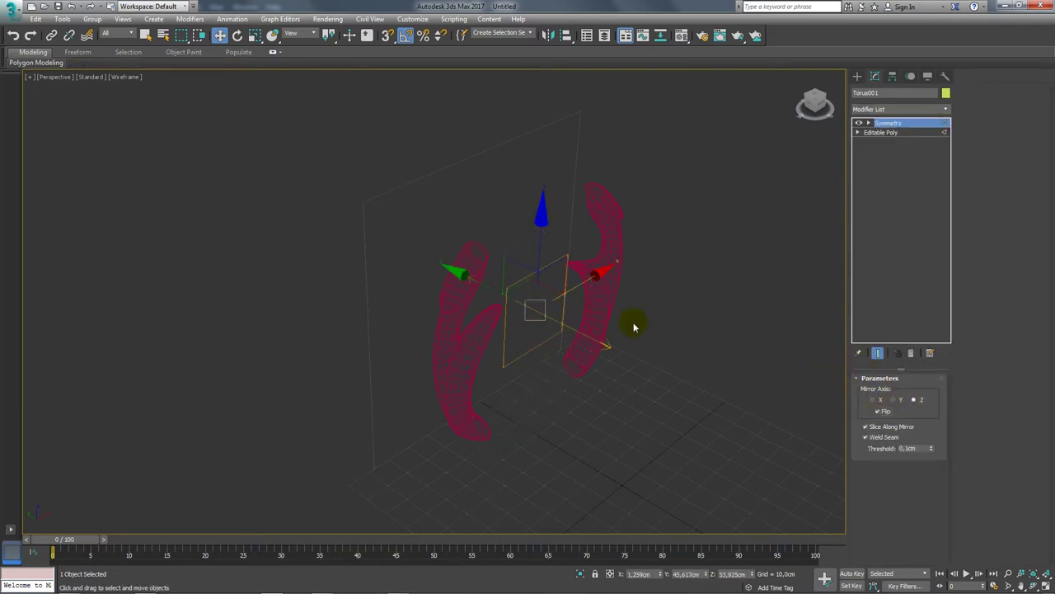
pyautogui.click(880, 411)
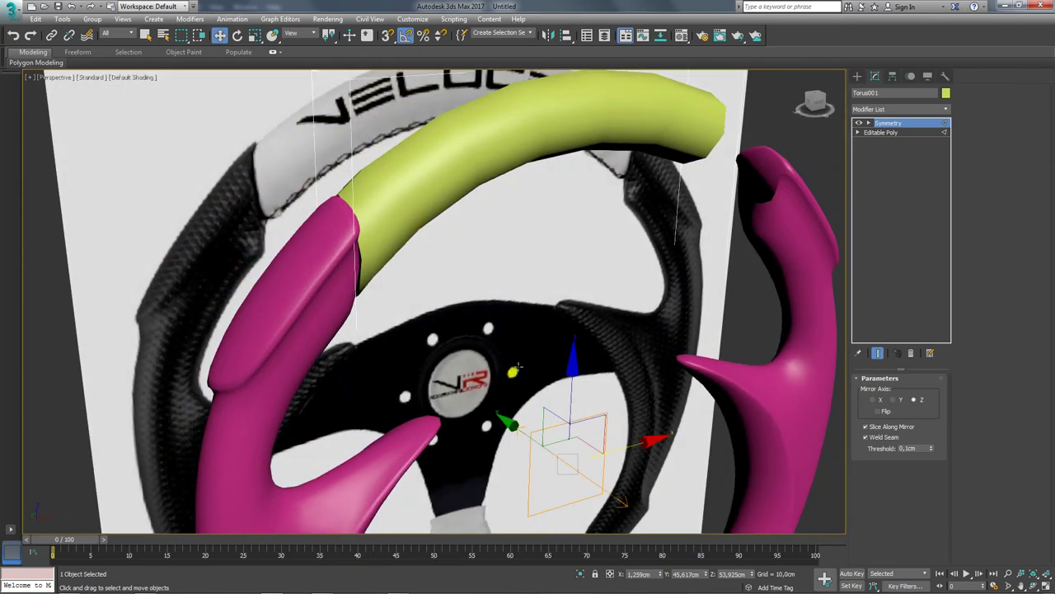
# Step: Isolate the yellow grip pieces, convert them to Editable Poly, and enter Border mode
pyautogui.scroll(-5, 517, 366)
pyautogui.click(582, 573)
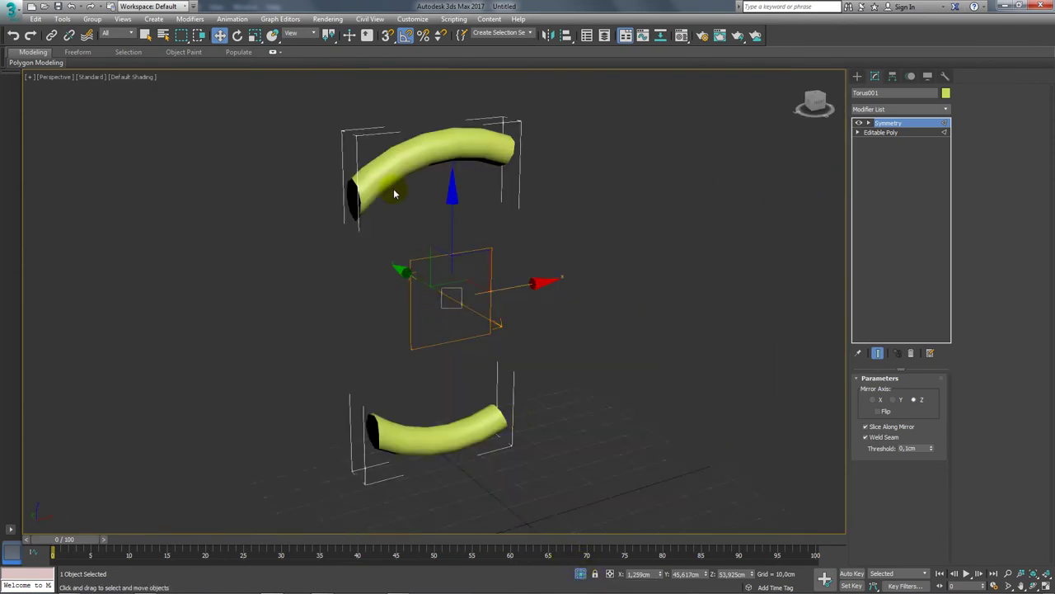
pyautogui.rightClick(394, 186)
pyautogui.click(532, 325)
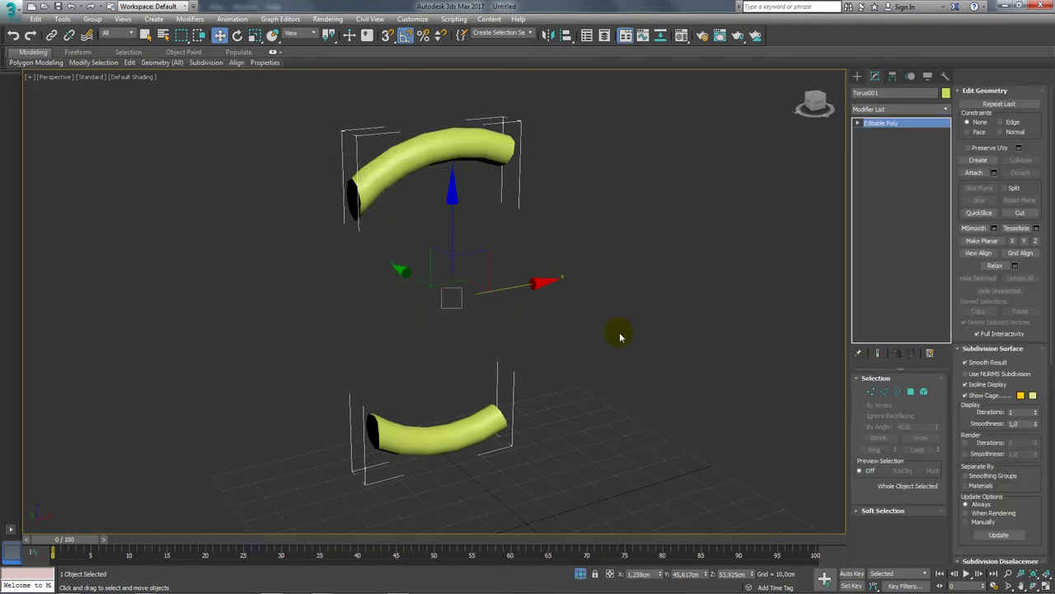
pyautogui.click(899, 392)
# Step: Select the grip's open end border and scale it down, with edged faces shown
pyautogui.keyDown('alt'); pyautogui.moveTo(356, 231); pyautogui.dragTo(321, 196, button='middle'); pyautogui.keyUp('alt')
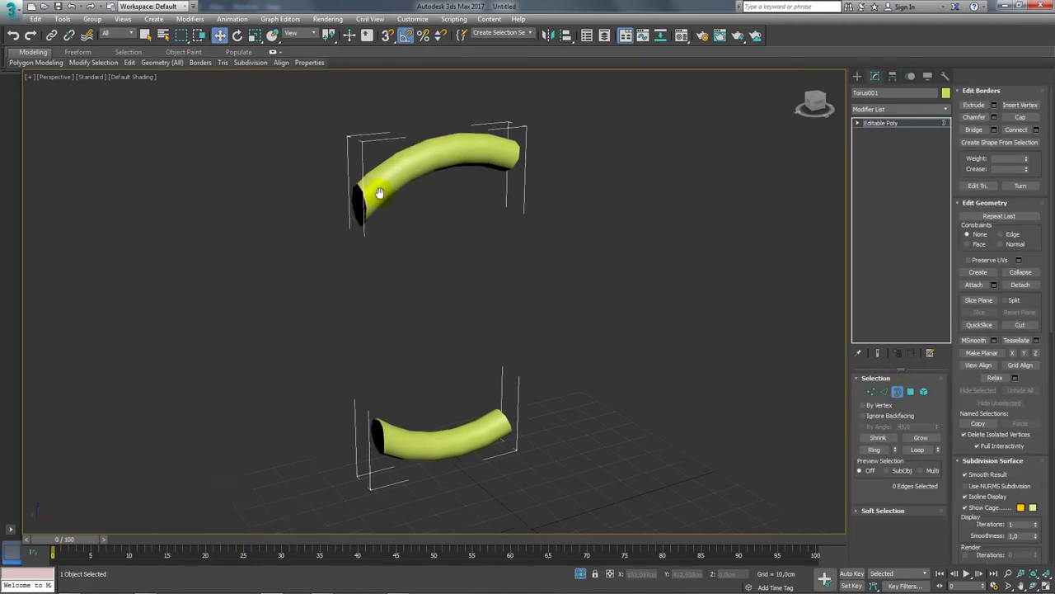
pyautogui.click(358, 207)
pyautogui.press('z')
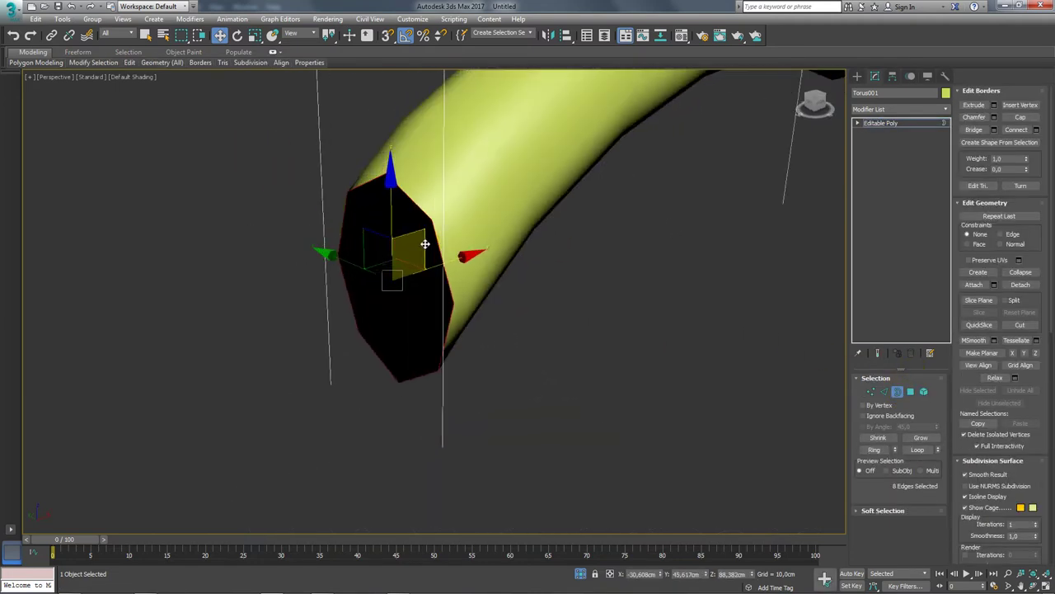
pyautogui.press('F4')
pyautogui.press('r')
pyautogui.moveTo(398, 272); pyautogui.dragTo(399, 282)
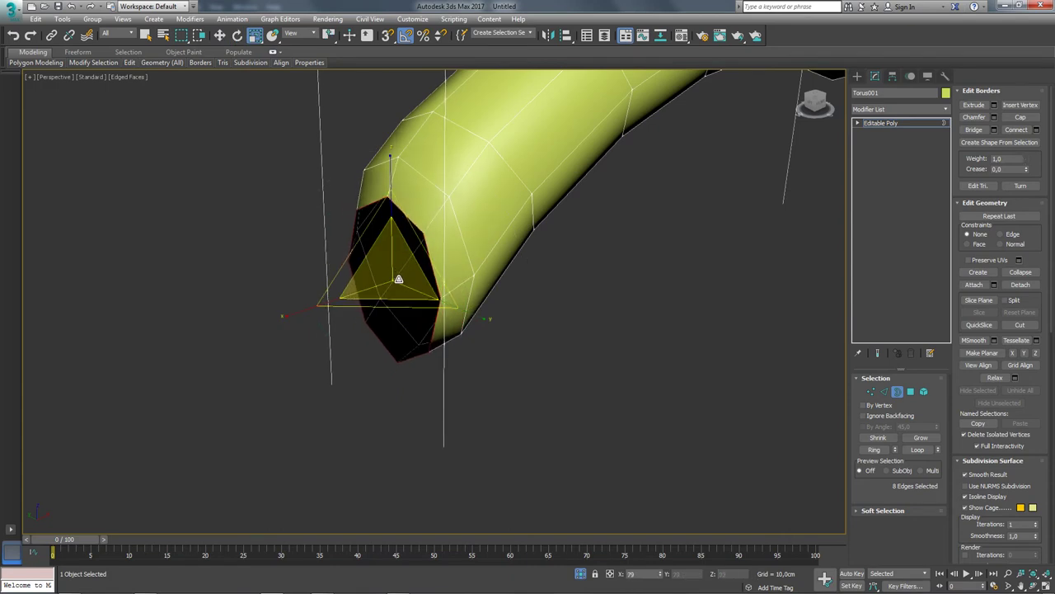
pyautogui.moveTo(399, 282)
pyautogui.keyDown('alt'); pyautogui.mouseDown(button='middle')
pyautogui.moveTo(416, 333)
pyautogui.moveTo(452, 173)
pyautogui.mouseUp(button='middle'); pyautogui.keyUp('alt')
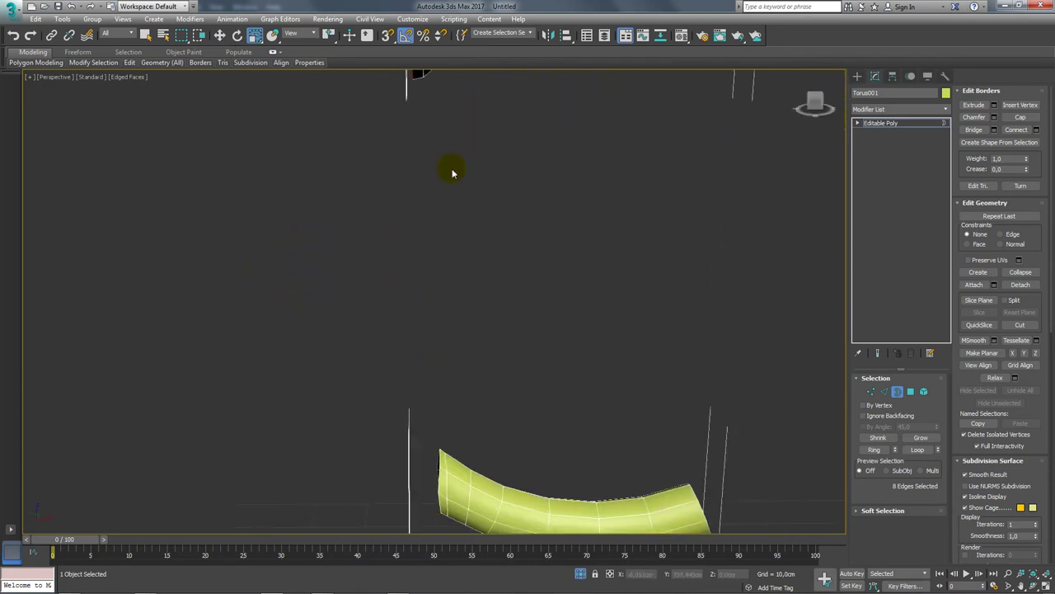
pyautogui.keyDown('alt'); pyautogui.moveTo(465, 386); pyautogui.dragTo(464, 370, button='middle'); pyautogui.keyUp('alt')
pyautogui.scroll(5, 465, 370)
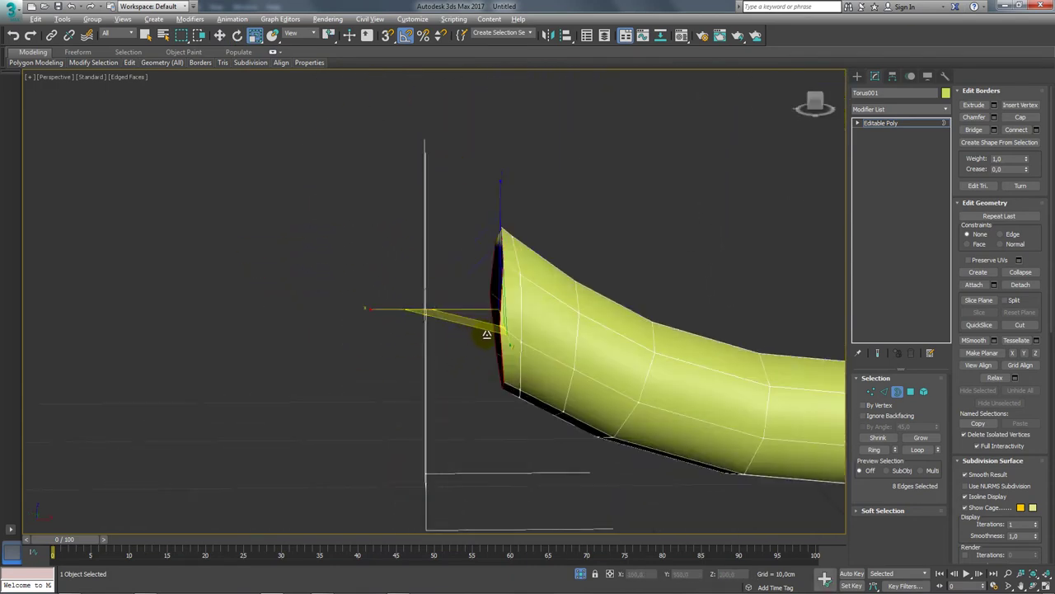
pyautogui.moveTo(495, 310); pyautogui.dragTo(499, 319)
pyautogui.keyDown('alt'); pyautogui.moveTo(503, 321); pyautogui.dragTo(528, 313, button='middle'); pyautogui.keyUp('alt')
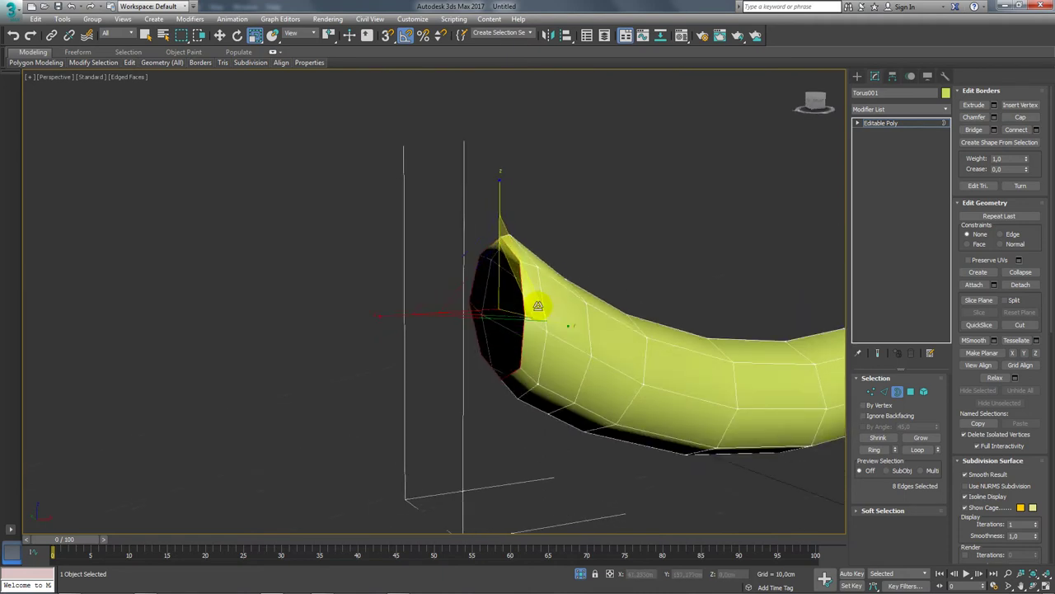
# Step: Flatten the end border with Make Planar and check it in Front view
pyautogui.click(981, 354)
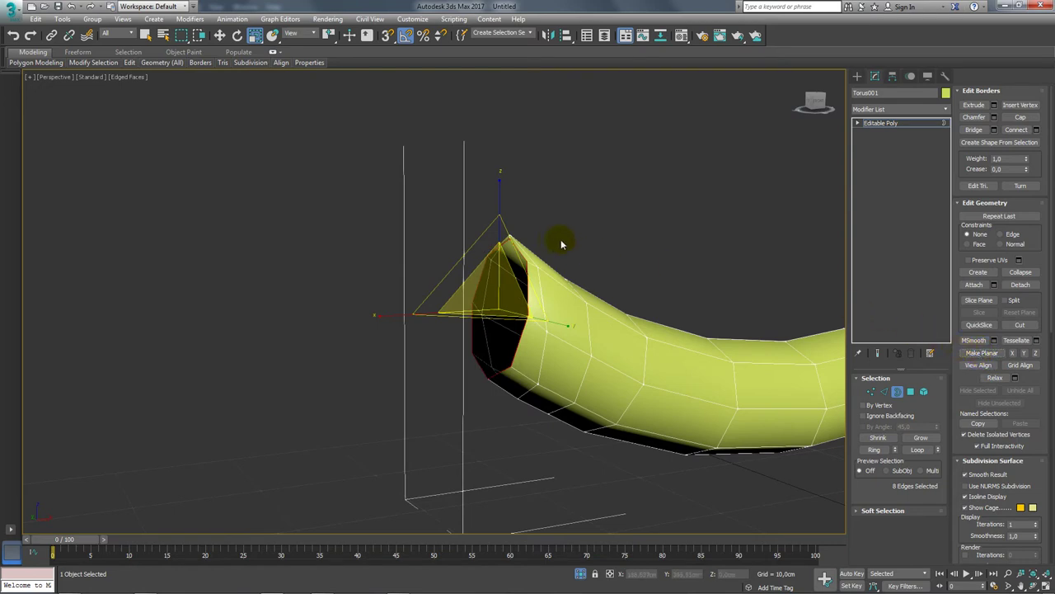
pyautogui.keyDown('alt'); pyautogui.moveTo(560, 244); pyautogui.dragTo(525, 249, button='middle'); pyautogui.keyUp('alt')
pyautogui.click(981, 353)
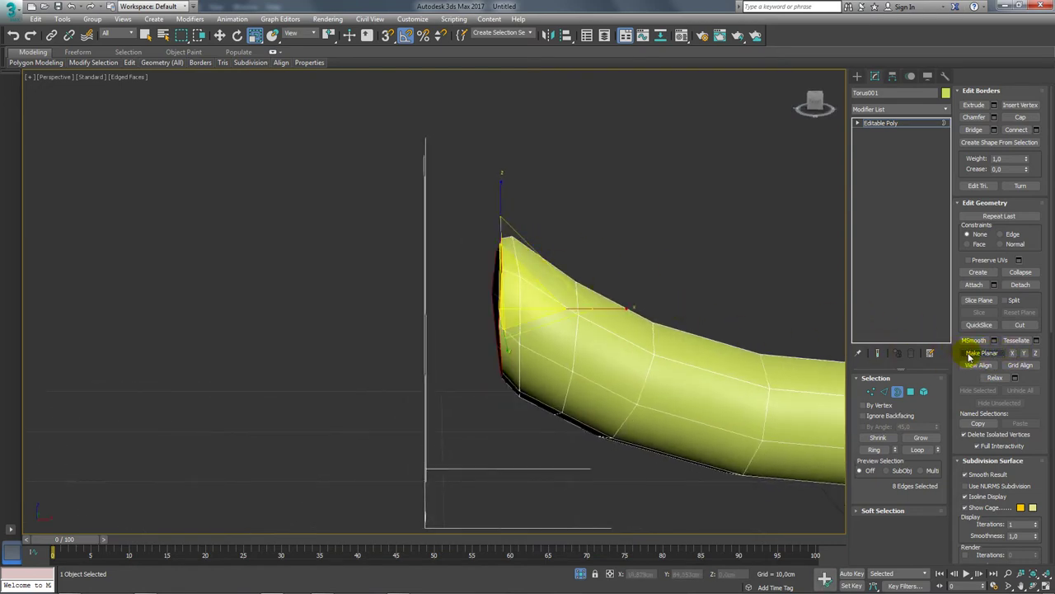
pyautogui.moveTo(670, 351)
pyautogui.keyDown('alt'); pyautogui.mouseDown(button='middle')
pyautogui.moveTo(372, 257)
pyautogui.moveTo(636, 228)
pyautogui.mouseUp(button='middle'); pyautogui.keyUp('alt')
pyautogui.press('f')
pyautogui.moveTo(521, 221); pyautogui.dragTo(569, 318, button='middle')
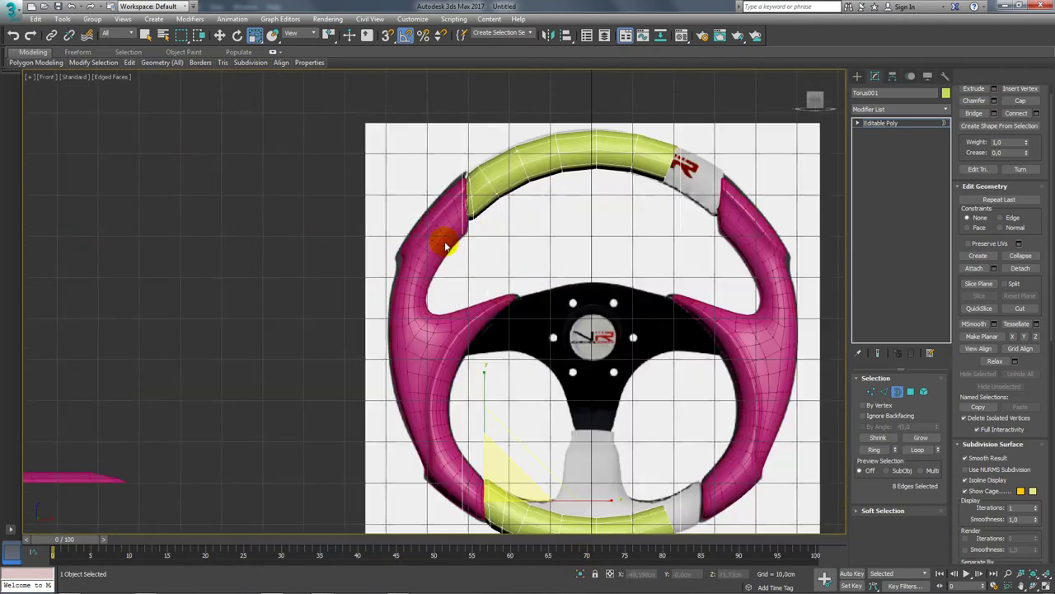
# Step: Select the edge loop at the pink/yellow junction and tilt it to match the grip
pyautogui.scroll(5, 483, 202)
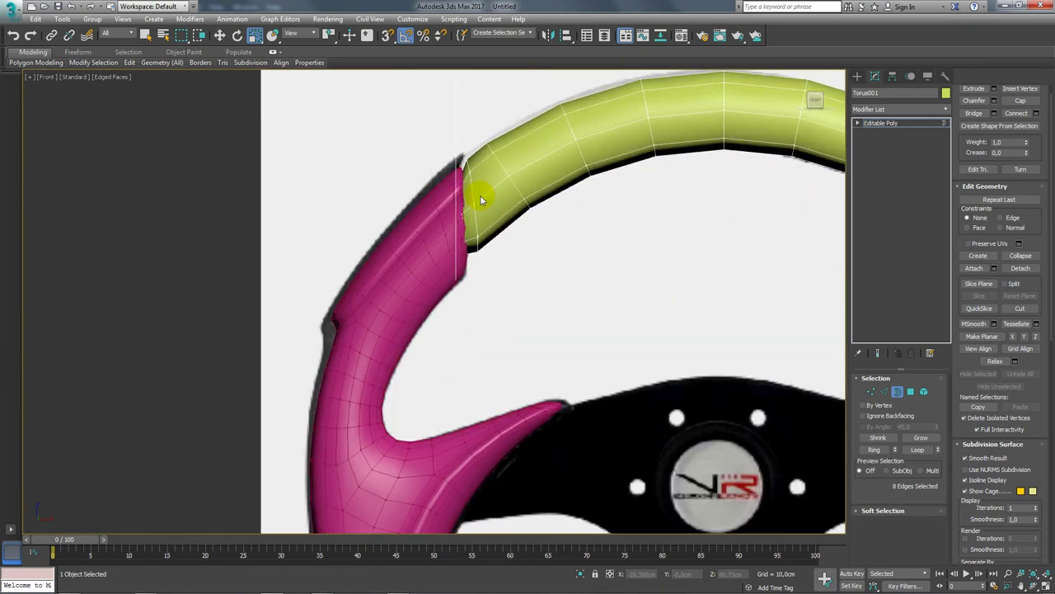
pyautogui.scroll(5, 494, 247)
pyautogui.moveTo(502, 290); pyautogui.dragTo(356, 173)
pyautogui.scroll(-3, 424, 275)
pyautogui.scroll(-2, 445, 271)
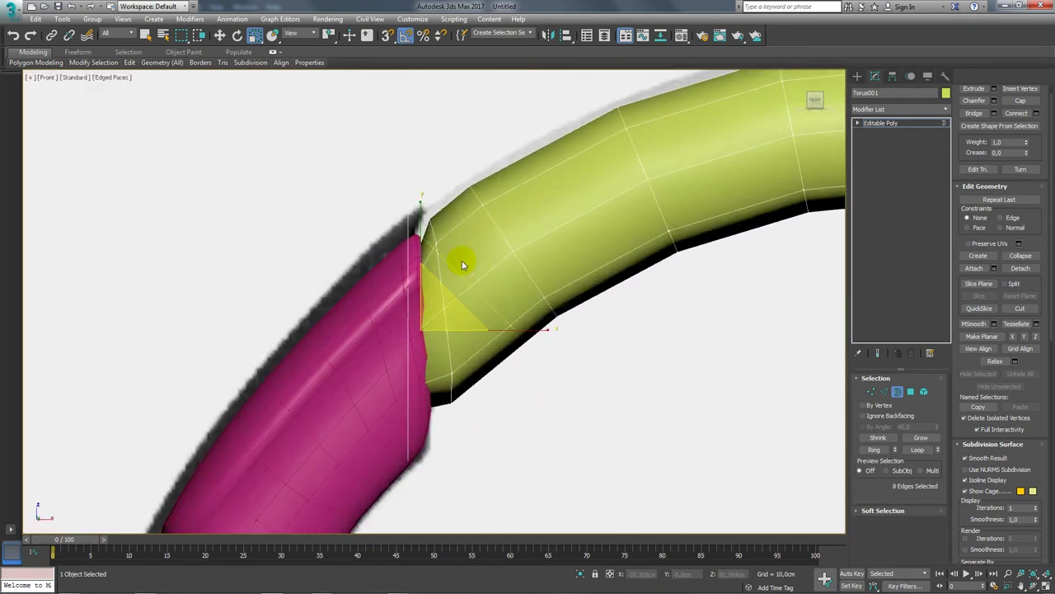
pyautogui.press('e')
pyautogui.moveTo(487, 255); pyautogui.dragTo(485, 254)
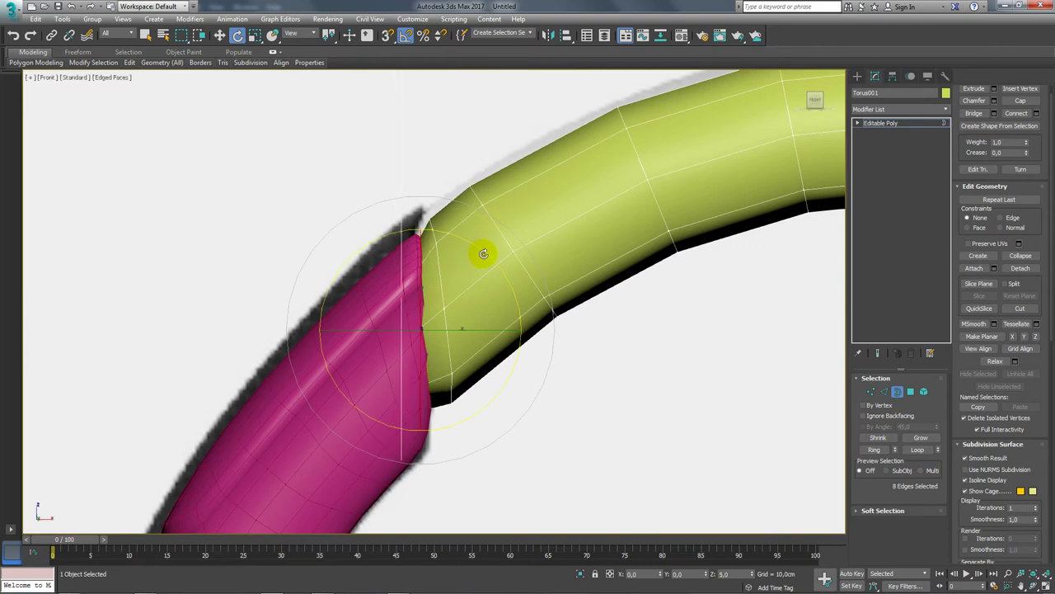
pyautogui.press('r')
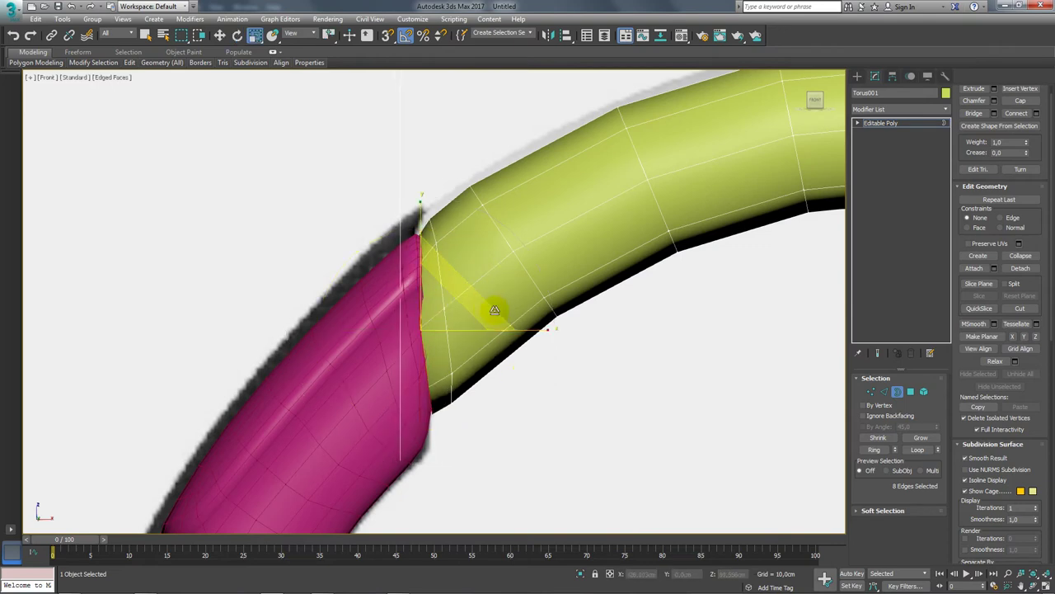
# Step: Select the whole yellow torus ring as an element and raise it slightly to meet the grip
pyautogui.scroll(-2, 461, 313)
pyautogui.click(924, 393)
pyautogui.click(575, 242)
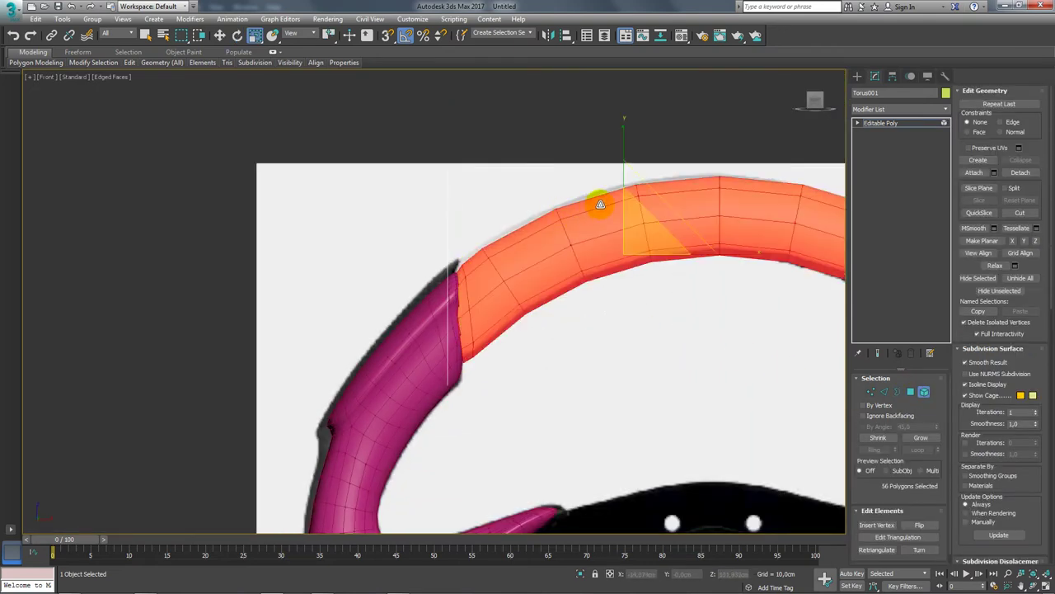
pyautogui.press('w')
pyautogui.moveTo(627, 198)
pyautogui.mouseDown()
pyautogui.moveTo(629, 295)
pyautogui.moveTo(632, 170)
pyautogui.moveTo(635, 216)
pyautogui.moveTo(643, 181)
pyautogui.mouseUp()
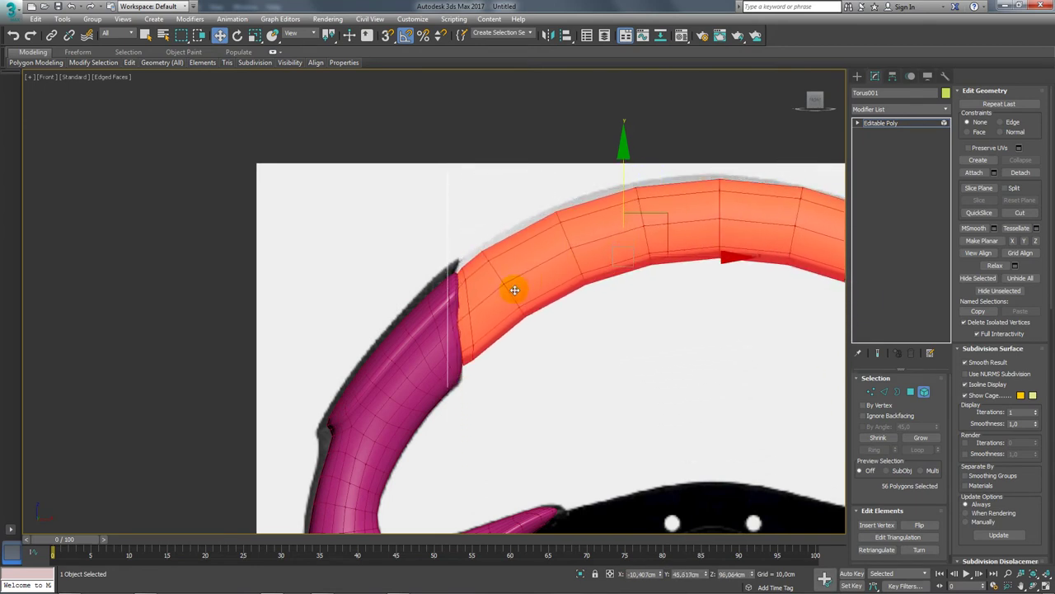
pyautogui.scroll(-3, 530, 181)
pyautogui.scroll(-3, 524, 231)
pyautogui.scroll(5, 524, 231)
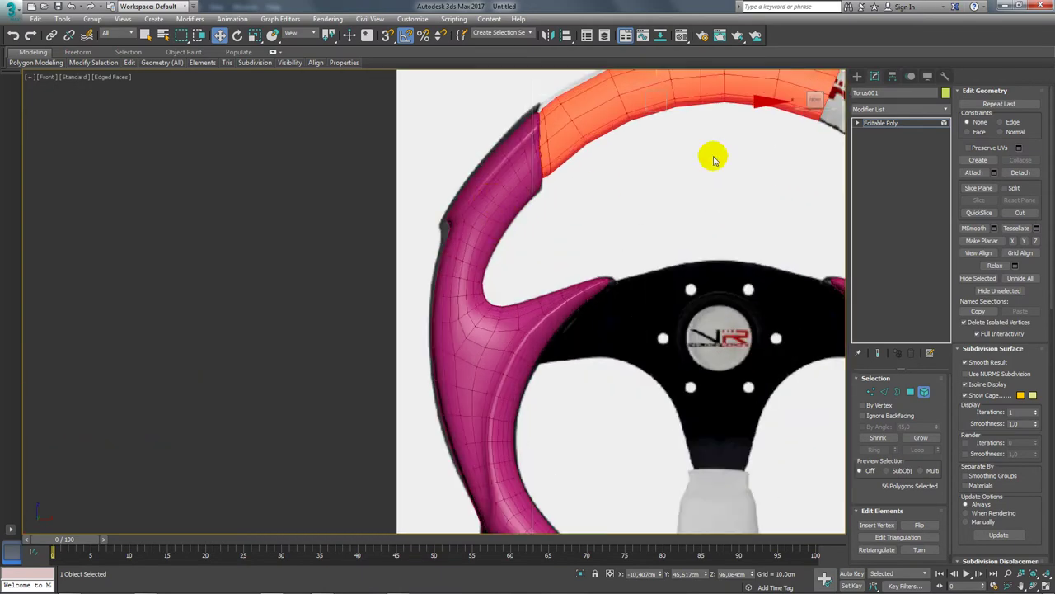
# Step: Select the pink grip's upper 75 vertices in Edit Poly vertex mode with TurboSmooth hidden
pyautogui.click(877, 124)
pyautogui.click(471, 181)
pyautogui.moveTo(539, 177); pyautogui.dragTo(486, 275, button='middle')
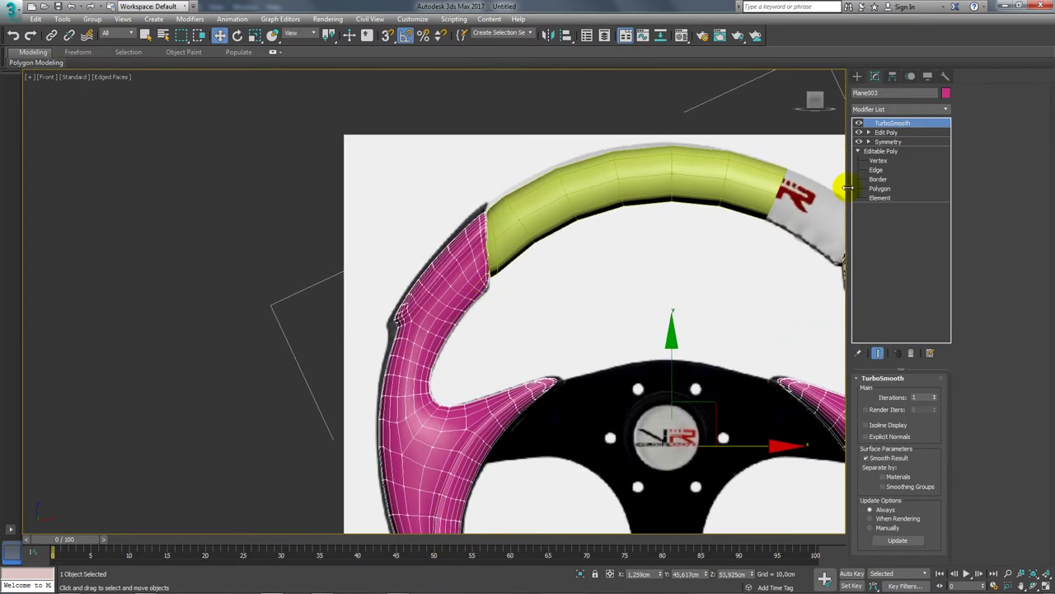
pyautogui.click(874, 133)
pyautogui.press('1')
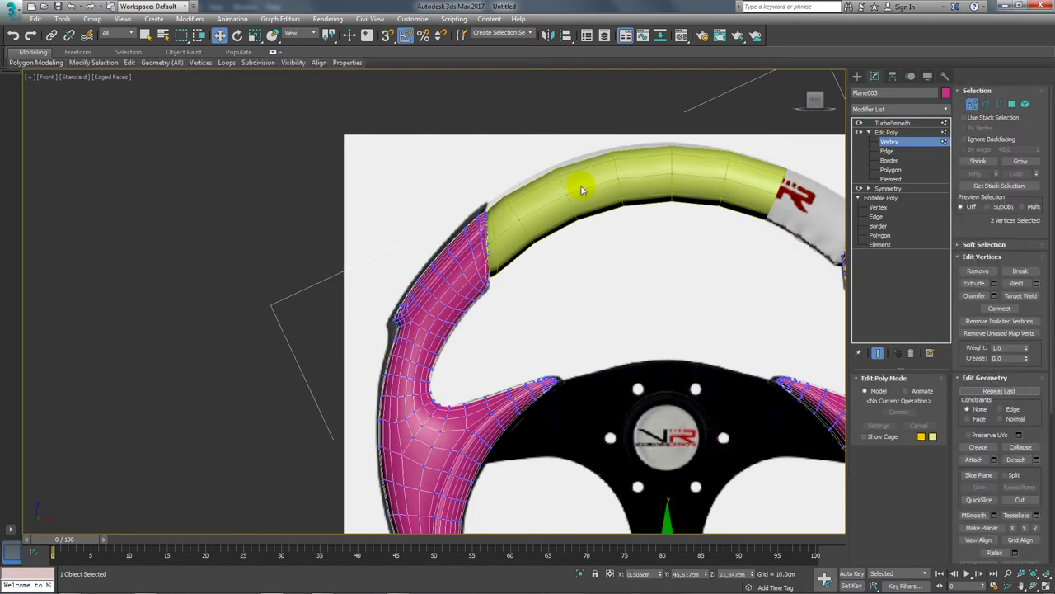
pyautogui.moveTo(500, 256); pyautogui.dragTo(349, 337)
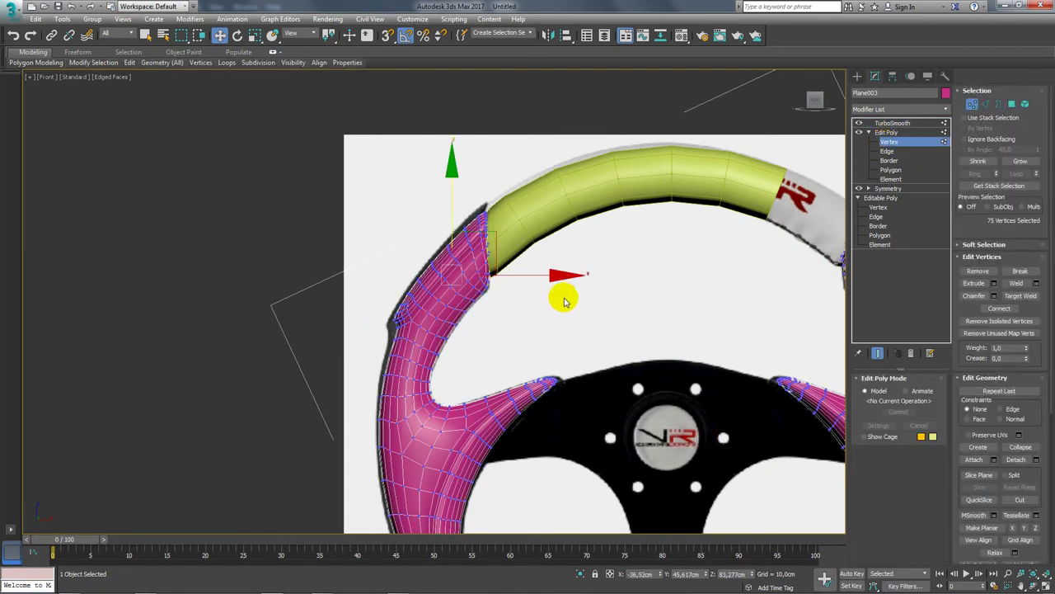
pyautogui.click(860, 123)
pyautogui.moveTo(559, 168); pyautogui.dragTo(329, 357)
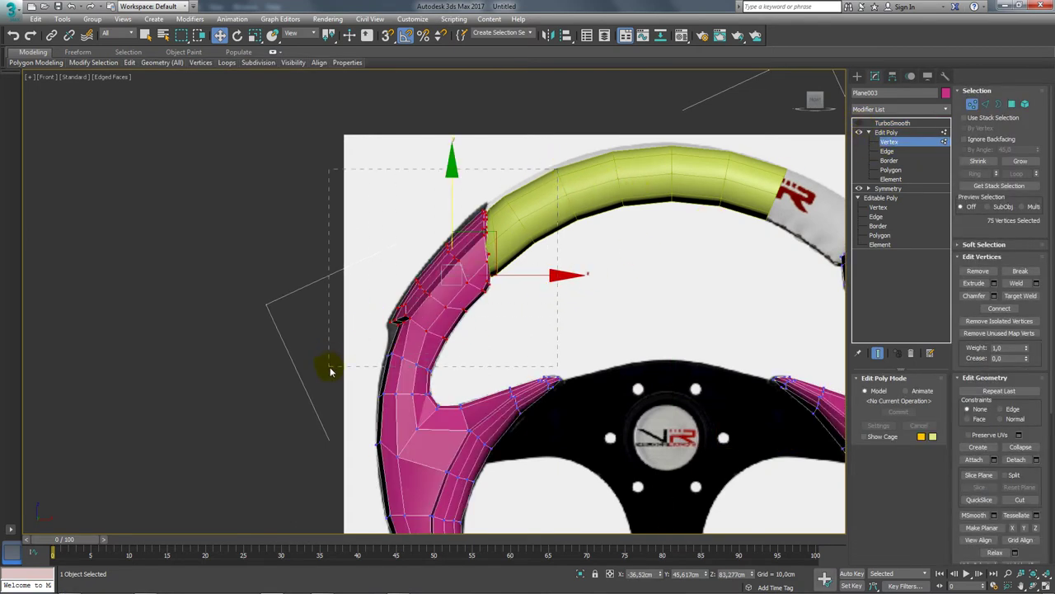
pyautogui.click(968, 119)
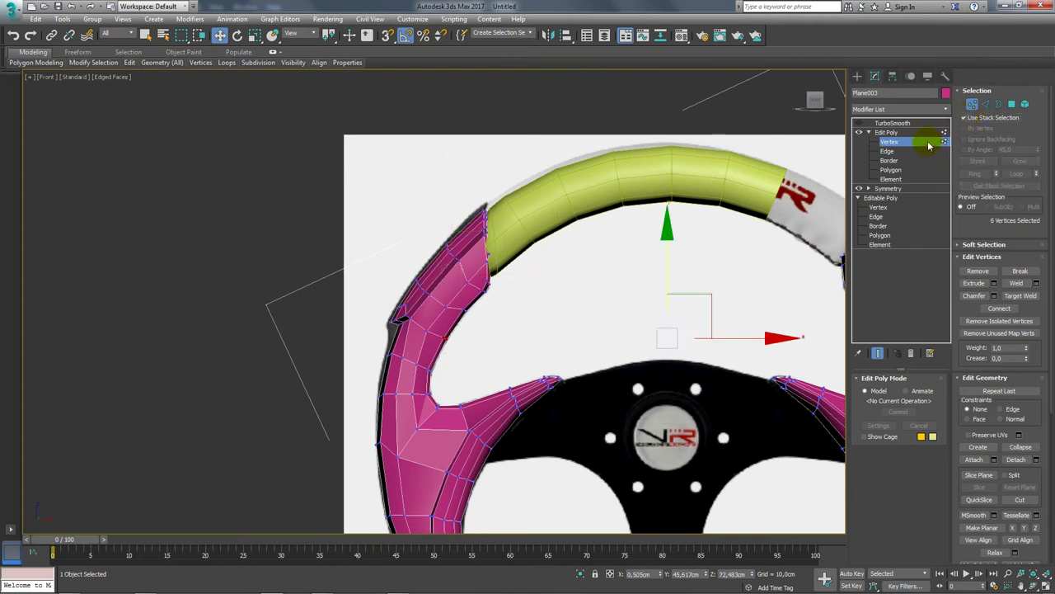
pyautogui.click(967, 118)
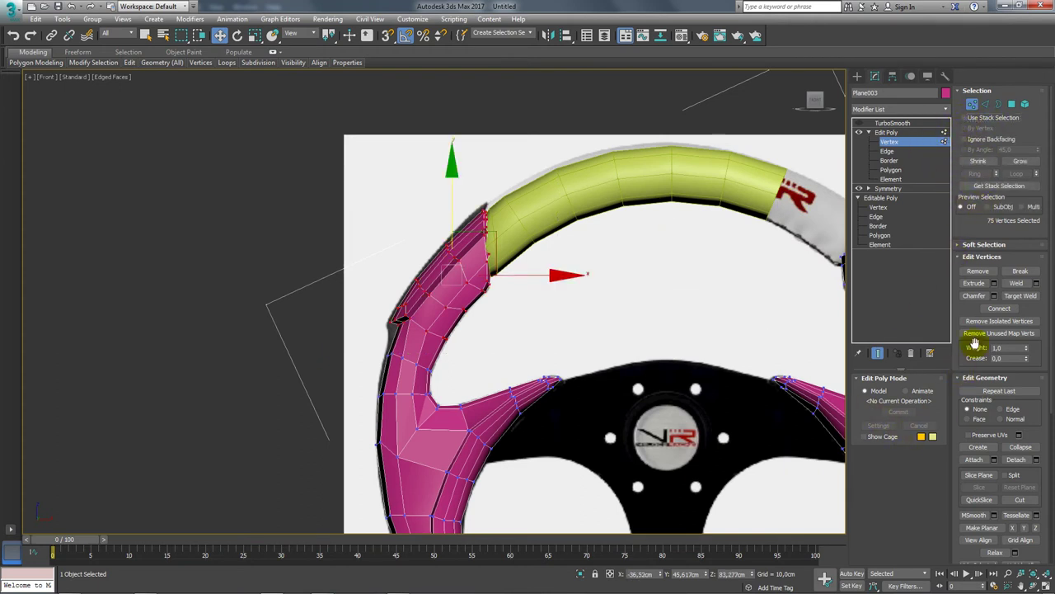
# Step: Turn on Soft Selection and test pulling the upper grip up-left, then undo it
pyautogui.click(967, 247)
pyautogui.click(965, 258)
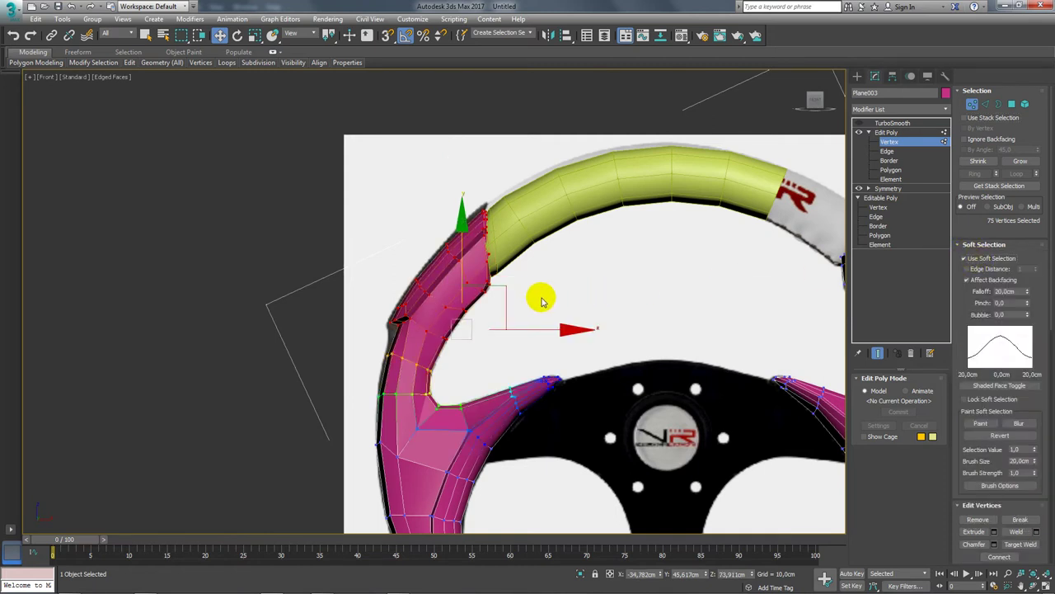
pyautogui.moveTo(506, 289); pyautogui.dragTo(499, 283)
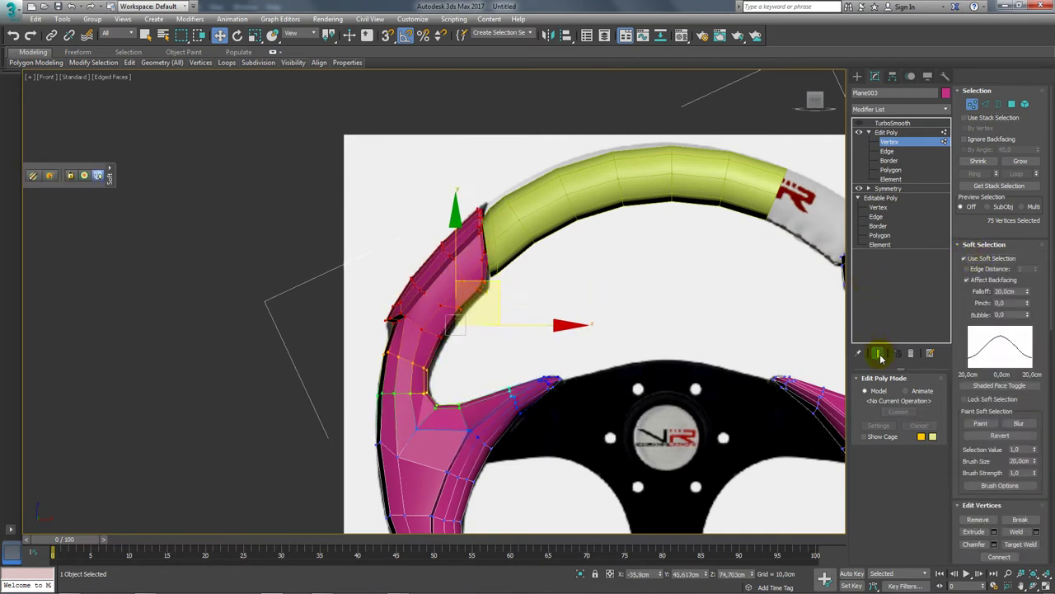
pyautogui.click(859, 122)
pyautogui.scroll(3, 445, 287)
pyautogui.scroll(2, 494, 330)
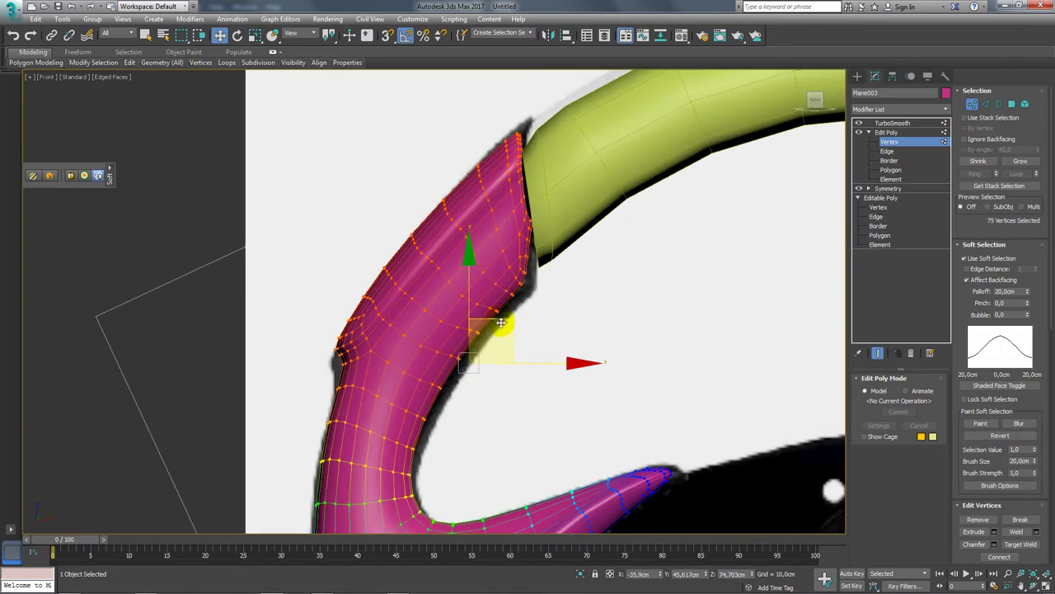
pyautogui.hotkey('ctrl', 'z')
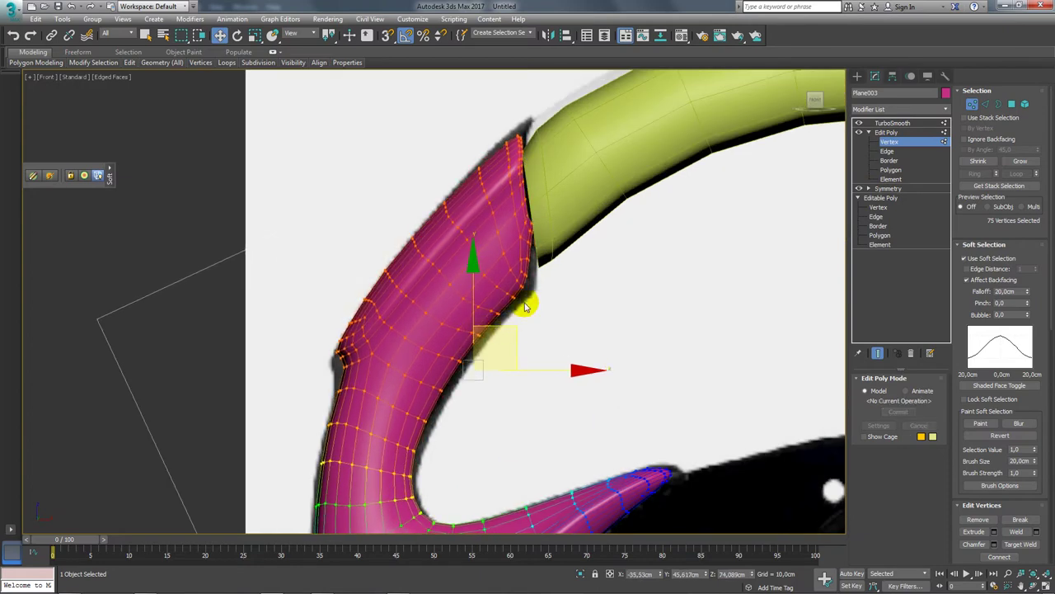
# Step: Rotate the soft-selected upper grip section with falloff reduced to 11,8cm, then reposition it
pyautogui.press('e')
pyautogui.moveTo(541, 297); pyautogui.dragTo(573, 306)
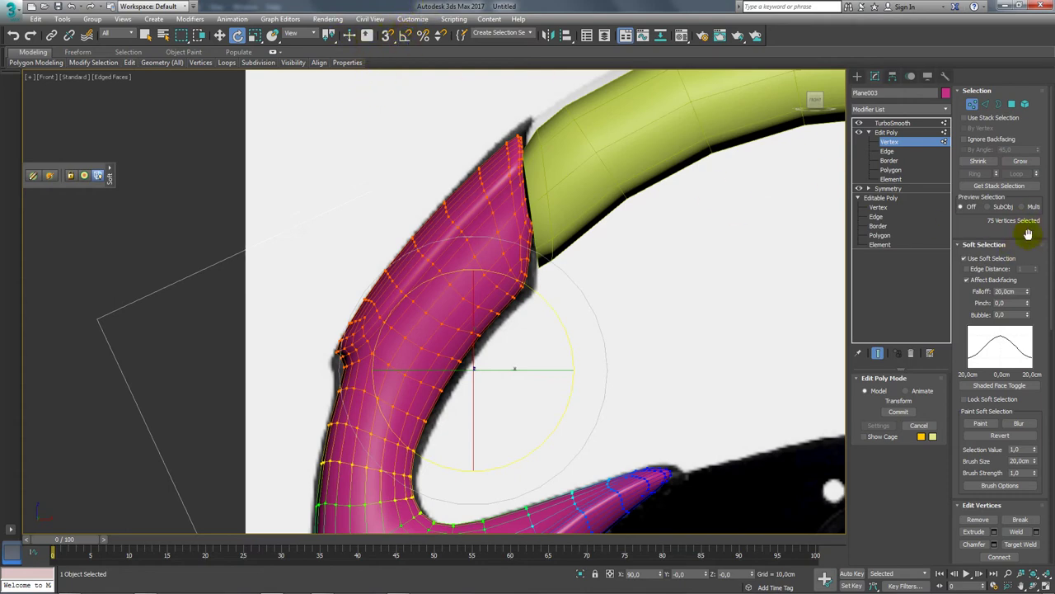
pyautogui.moveTo(1029, 291); pyautogui.dragTo(1028, 305)
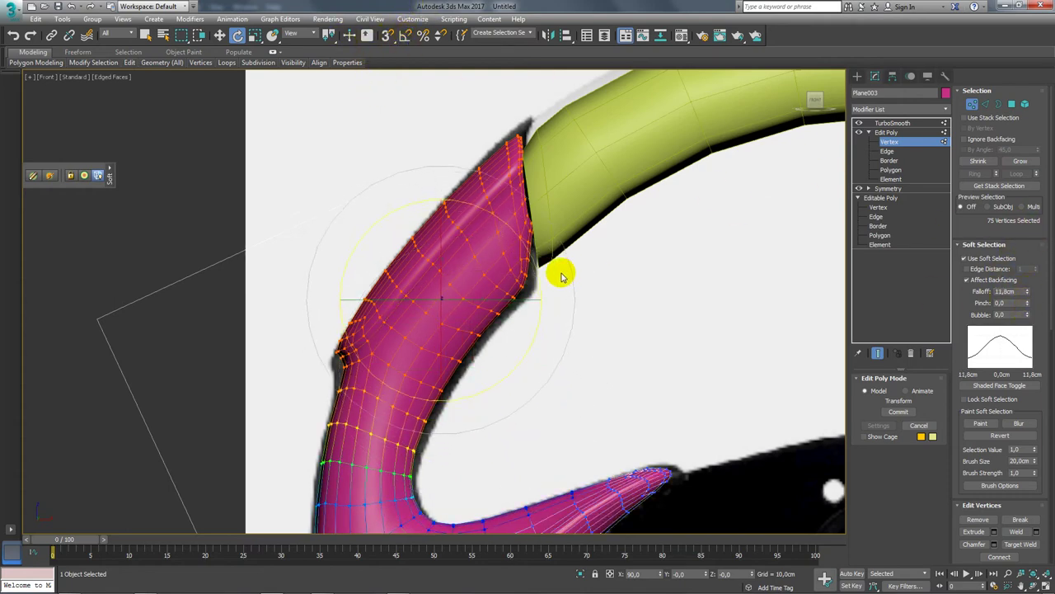
pyautogui.moveTo(536, 268); pyautogui.dragTo(561, 300)
pyautogui.press('r')
pyautogui.press('w')
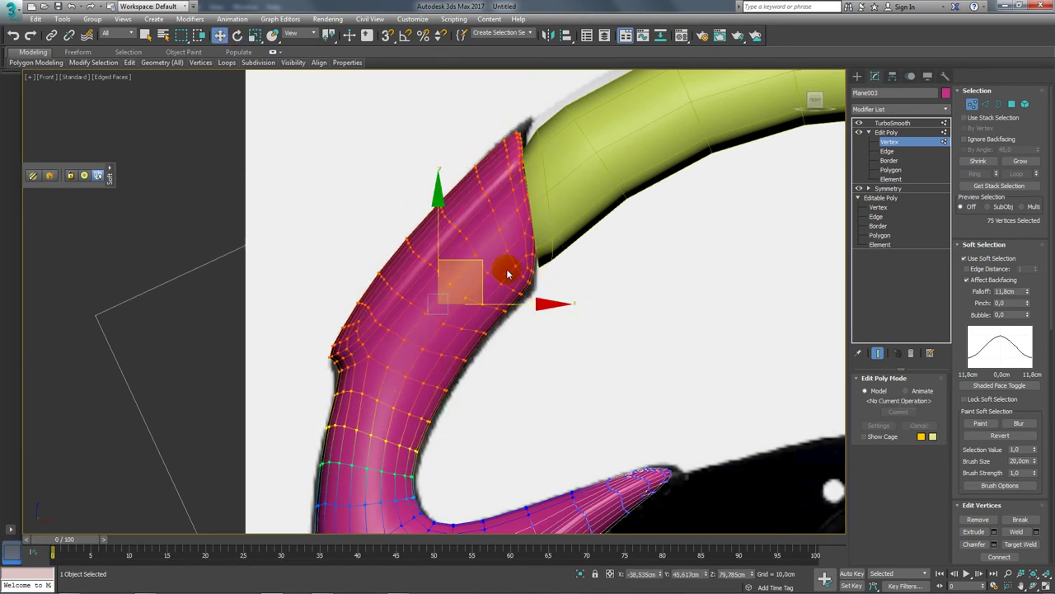
pyautogui.moveTo(476, 259); pyautogui.dragTo(473, 266)
# Step: Push single vertices on the arm's outer edge and near the spoke joint to smooth the shape
pyautogui.scroll(-3, 486, 272)
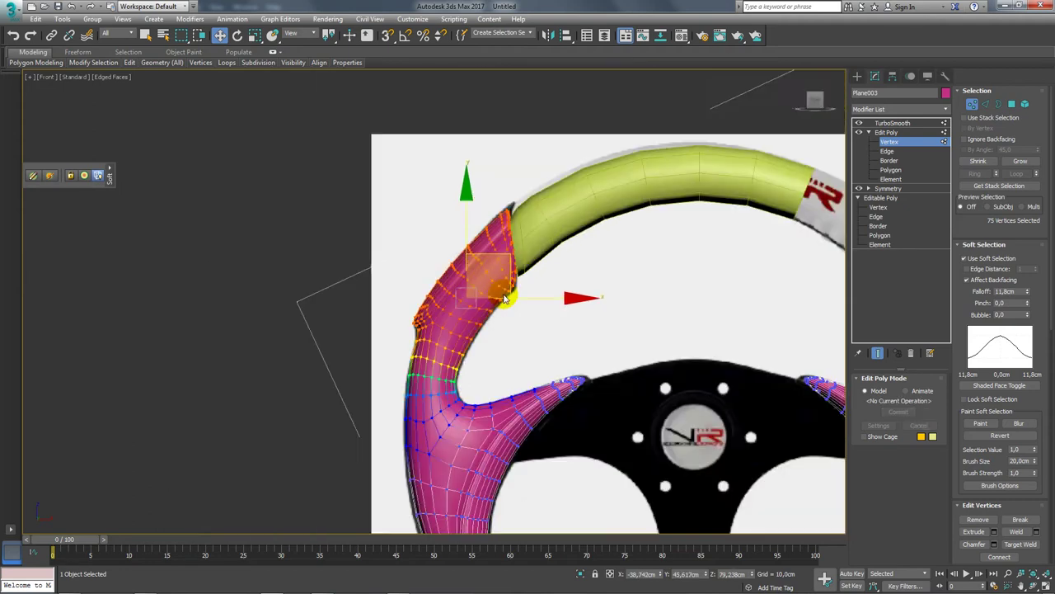
pyautogui.scroll(-3, 496, 270)
pyautogui.scroll(5, 497, 270)
pyautogui.click(377, 304)
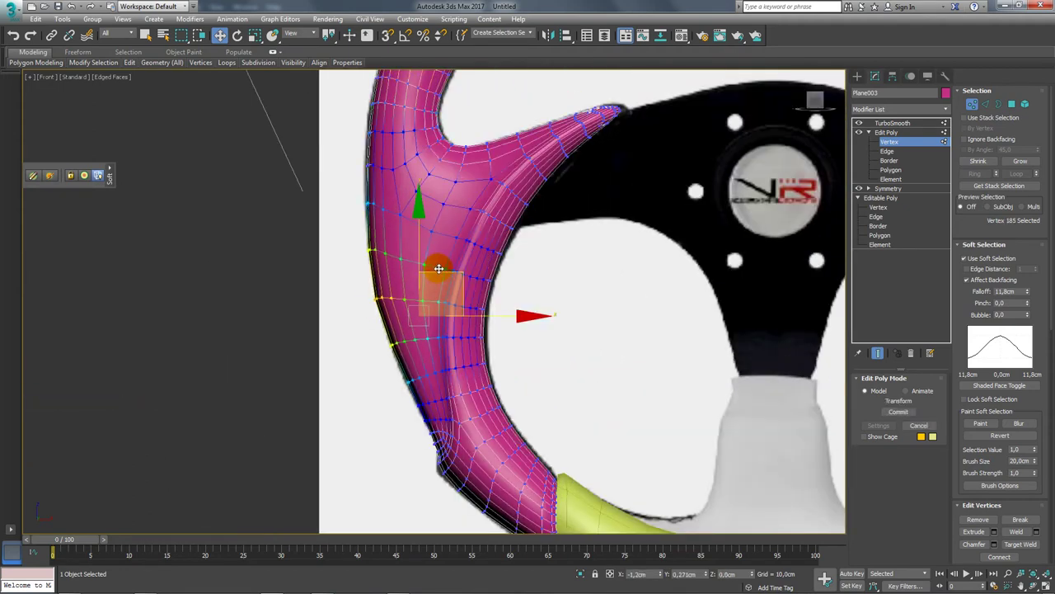
pyautogui.moveTo(447, 271); pyautogui.dragTo(376, 211)
pyautogui.click(406, 139)
pyautogui.moveTo(406, 139); pyautogui.dragTo(430, 216, button='middle')
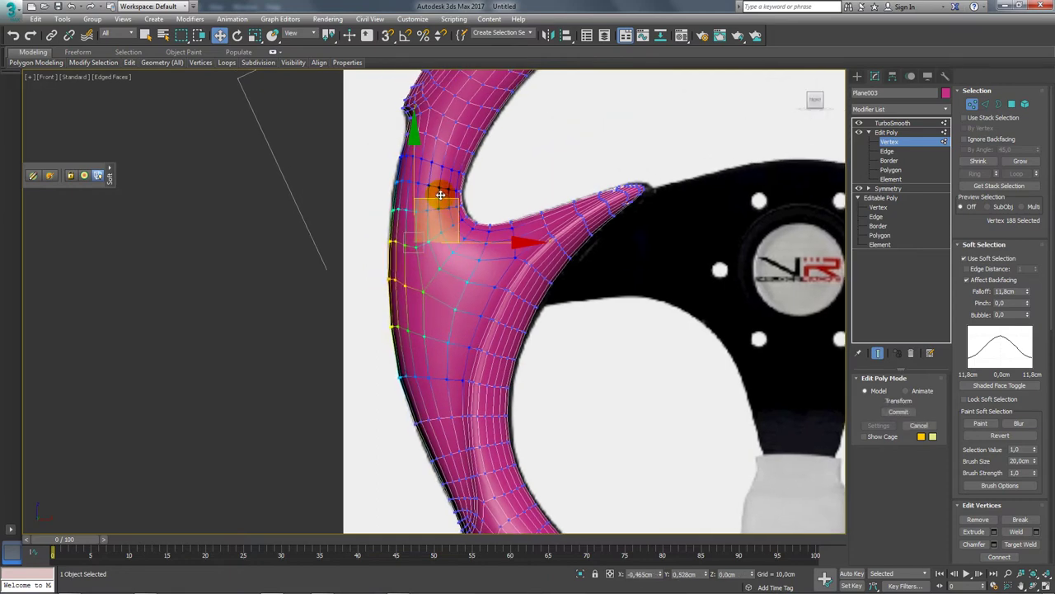
pyautogui.moveTo(444, 199); pyautogui.dragTo(460, 198)
pyautogui.click(462, 194)
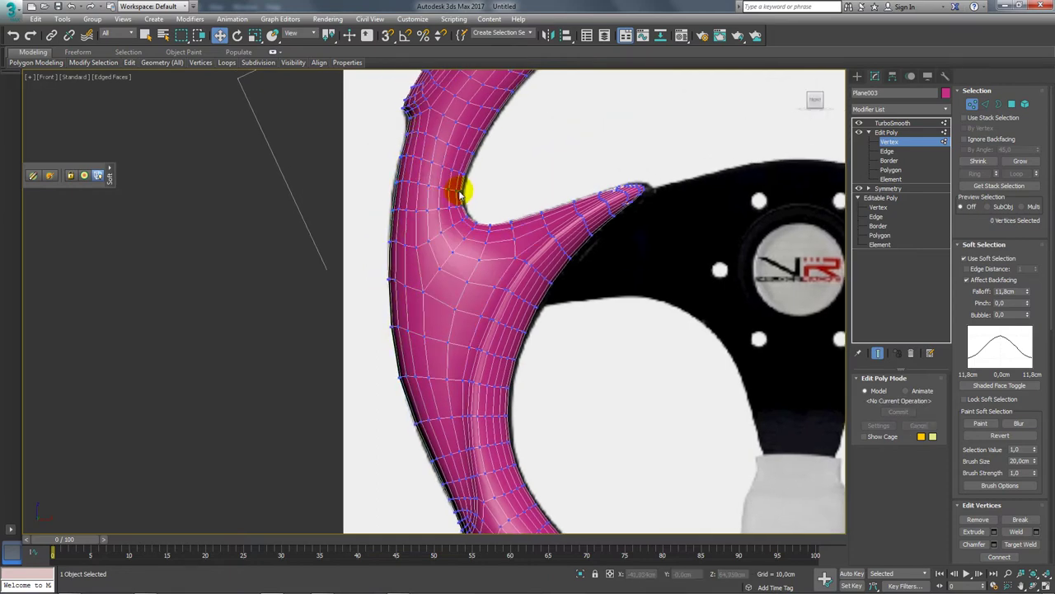
# Step: Nudge three vertices on the arm's inner edge to even out the curve
pyautogui.click(464, 204)
pyautogui.scroll(2, 478, 173)
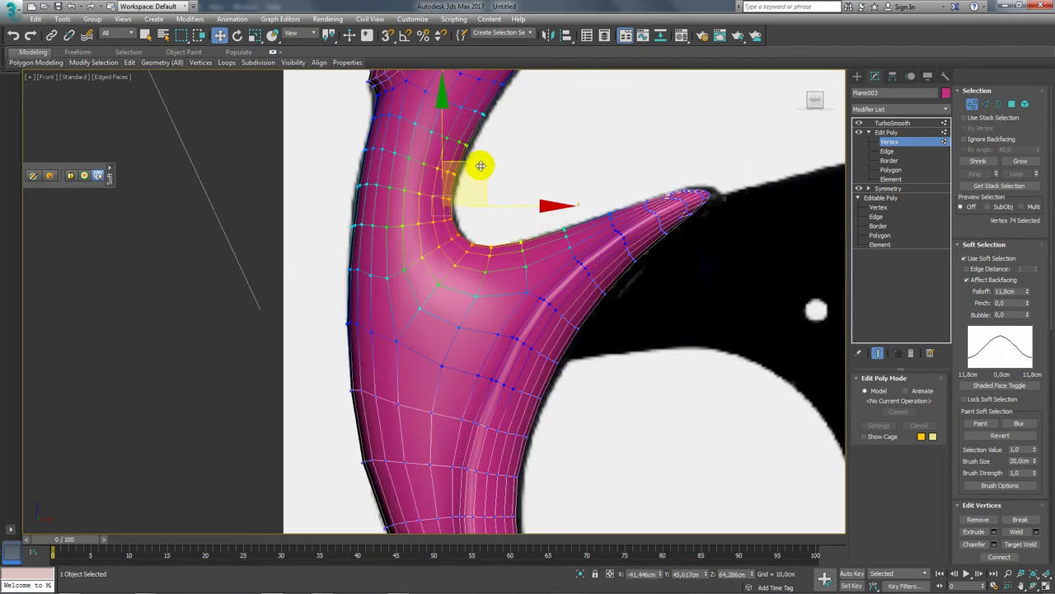
pyautogui.moveTo(522, 170); pyautogui.dragTo(506, 239, button='middle')
pyautogui.click(497, 232)
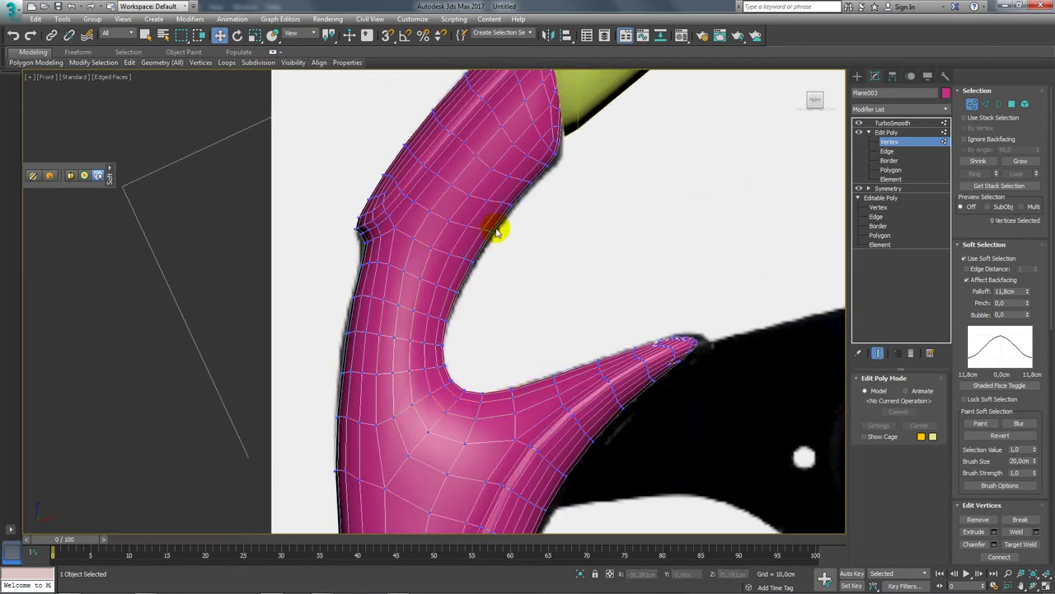
pyautogui.moveTo(508, 231); pyautogui.dragTo(469, 259)
pyautogui.moveTo(471, 203); pyautogui.dragTo(469, 198)
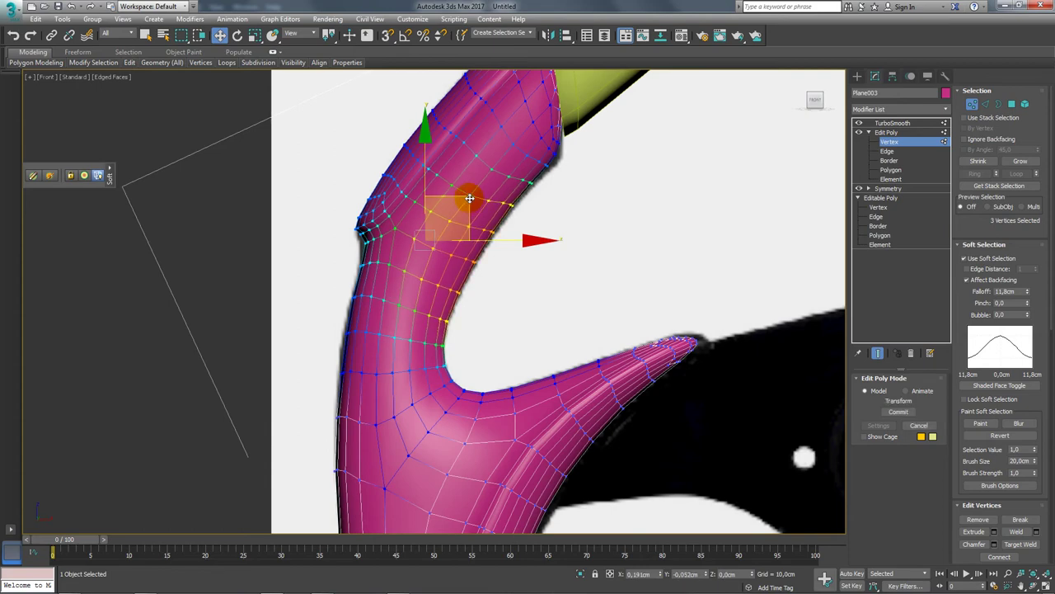
# Step: Raise four vertices at the grip's top inner corner slightly upward to meet the rim
pyautogui.moveTo(550, 181); pyautogui.dragTo(565, 223, button='middle')
pyautogui.click(552, 235)
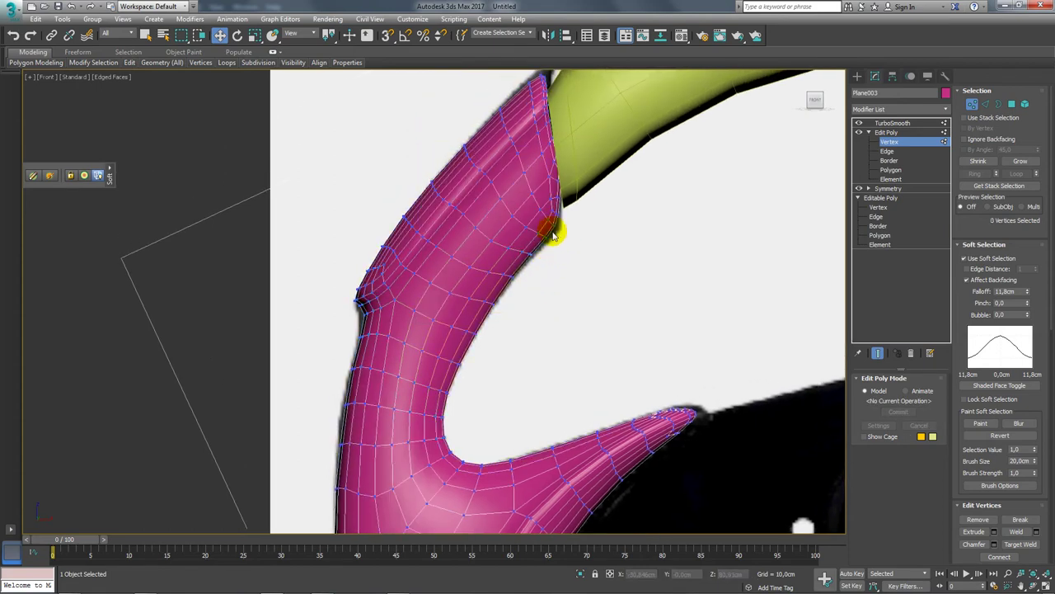
pyautogui.moveTo(551, 230); pyautogui.dragTo(534, 249)
pyautogui.moveTo(557, 165); pyautogui.dragTo(556, 156)
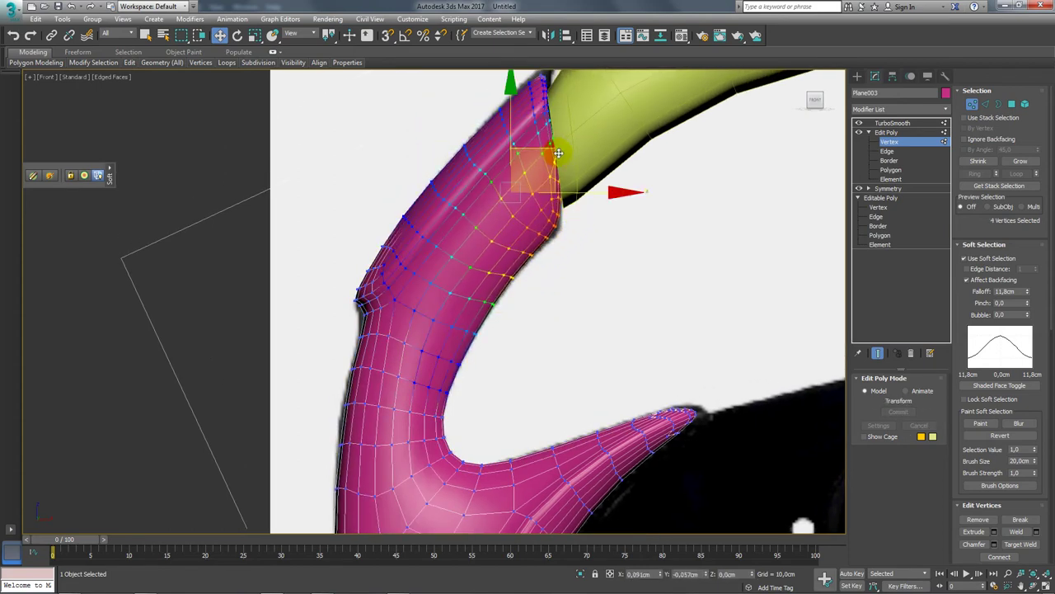
pyautogui.scroll(-2, 557, 156)
pyautogui.scroll(2, 610, 136)
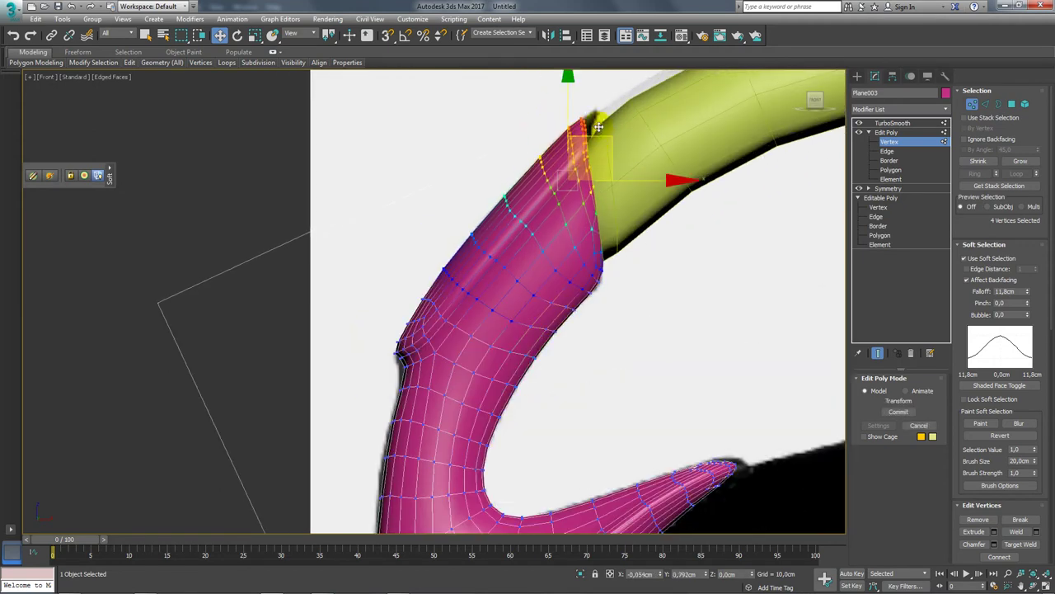
pyautogui.moveTo(599, 136); pyautogui.dragTo(601, 128)
pyautogui.moveTo(485, 170)
pyautogui.mouseDown()
pyautogui.moveTo(511, 211)
pyautogui.moveTo(569, 167)
pyautogui.mouseUp()
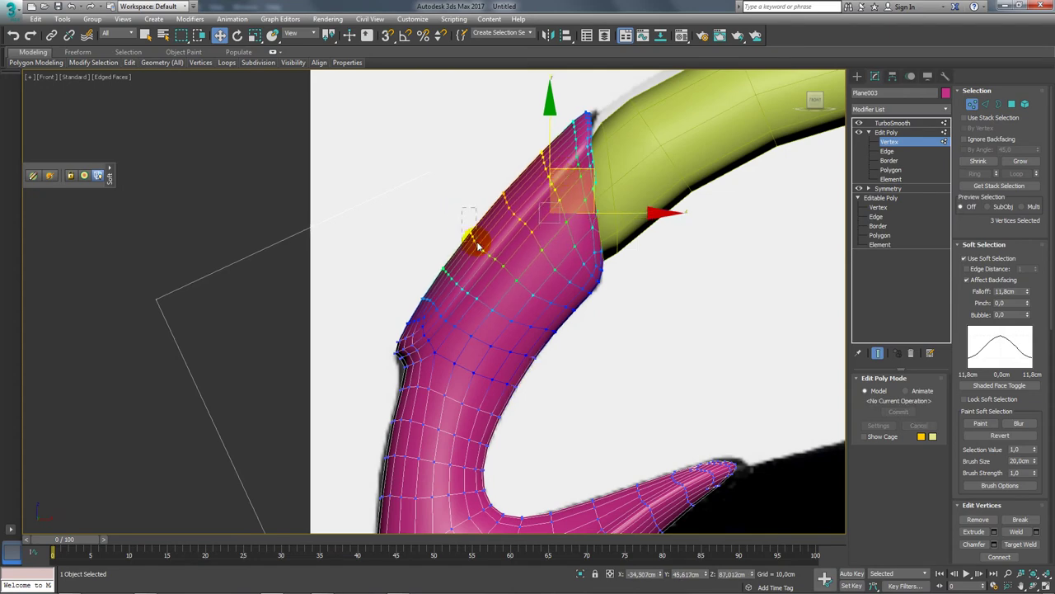
pyautogui.moveTo(476, 246); pyautogui.dragTo(497, 209)
# Step: Frame the whole wheel, turn off Soft Selection and hide TurboSmooth to show the low-poly grips
pyautogui.click(880, 133)
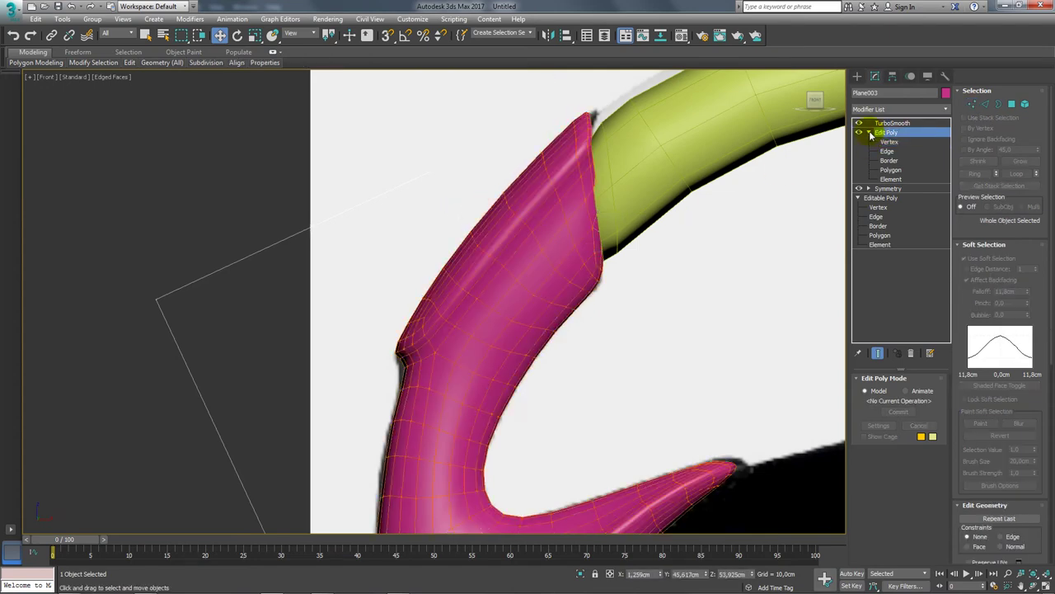
pyautogui.press('z')
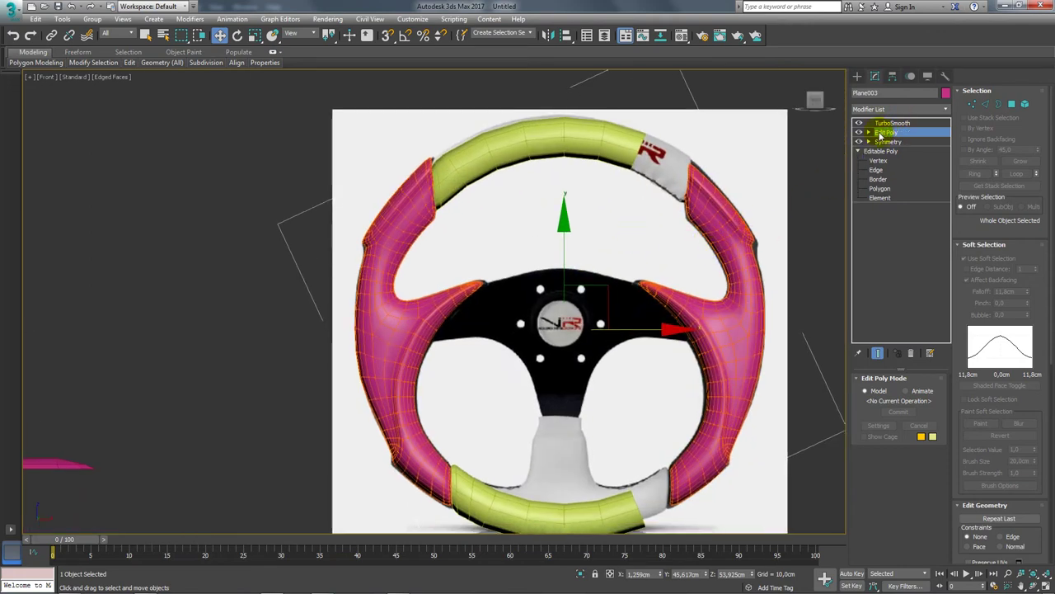
pyautogui.click(970, 107)
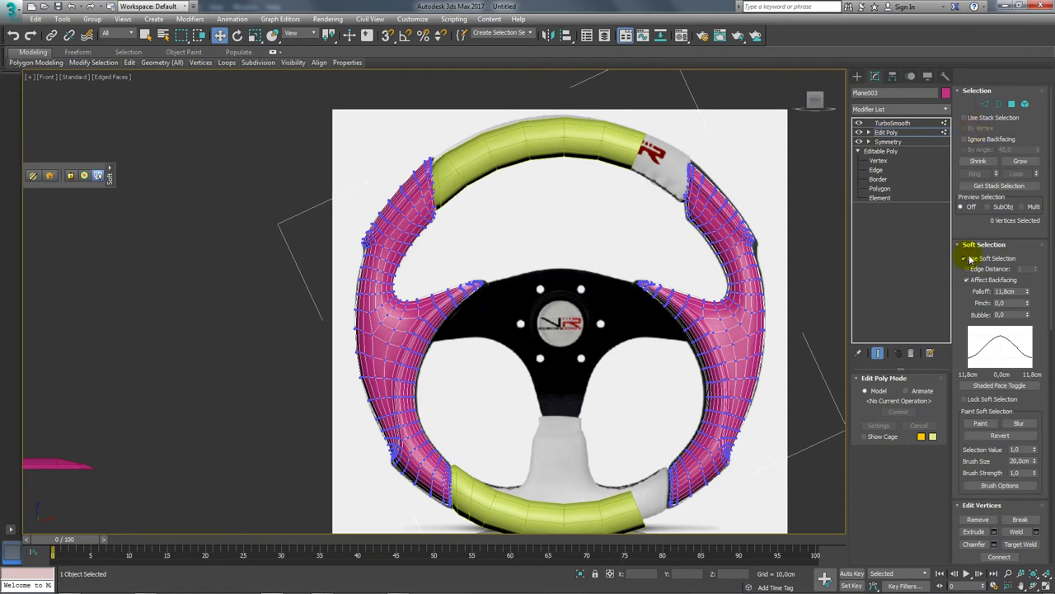
pyautogui.click(969, 259)
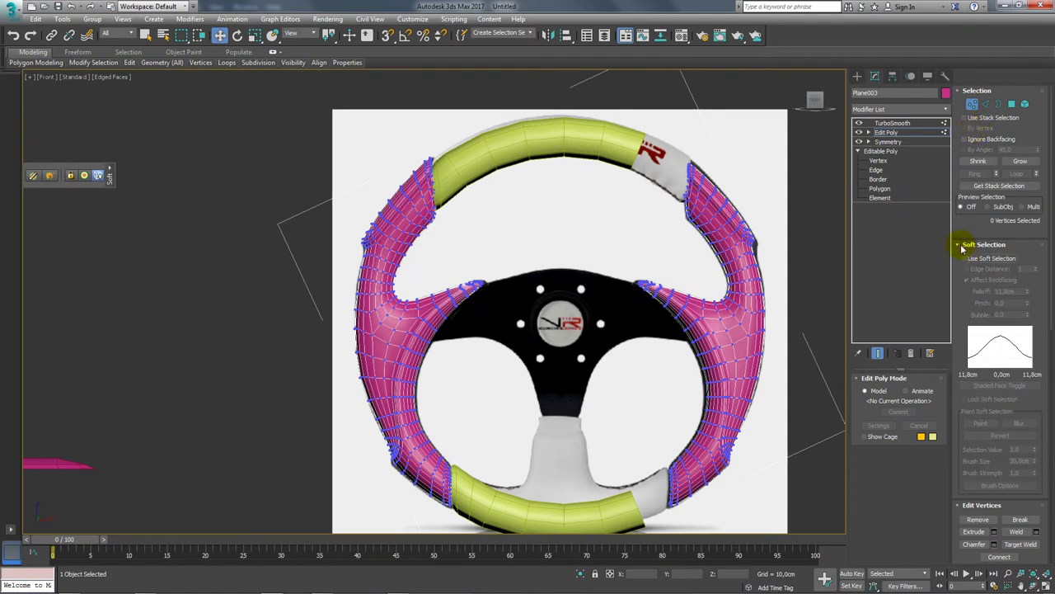
pyautogui.click(896, 132)
pyautogui.click(861, 122)
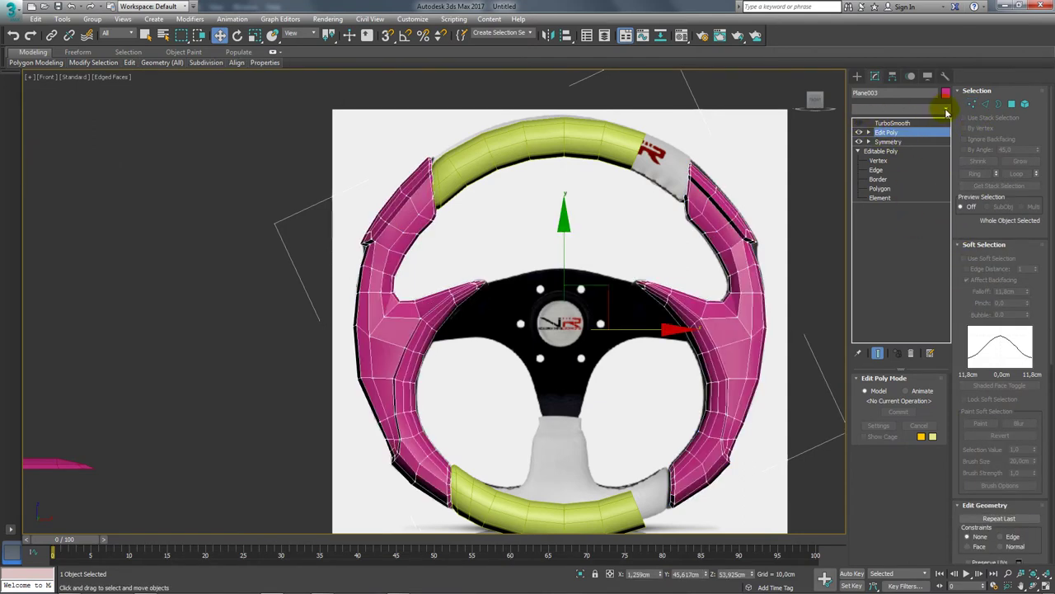
# Step: Add a Symmetry modifier, test the Z, Y and X mirror axes, then delete it
pyautogui.click(946, 111)
pyautogui.moveTo(948, 136); pyautogui.dragTo(952, 388)
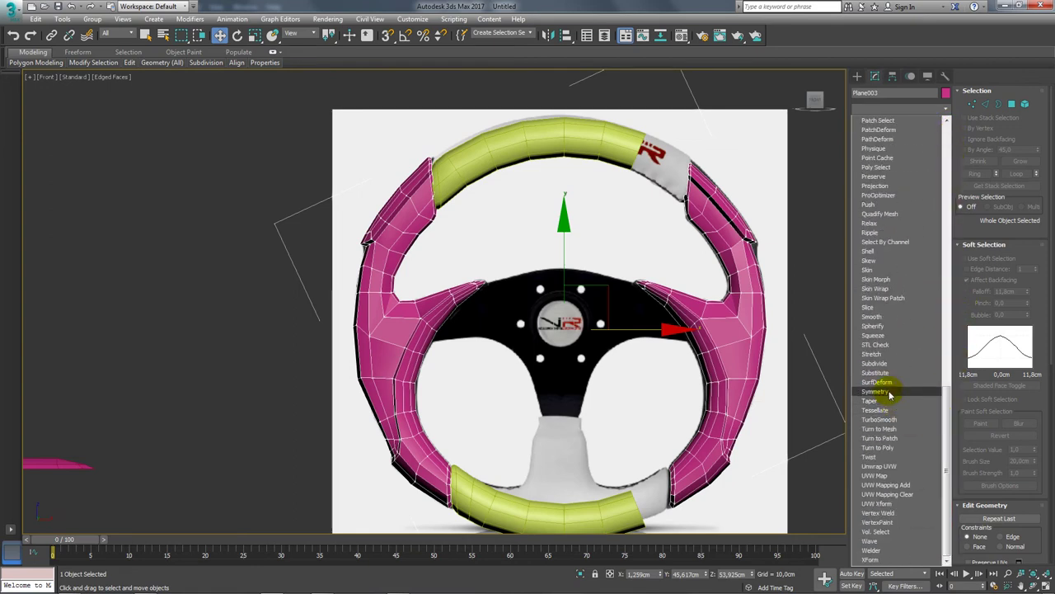
pyautogui.click(876, 391)
pyautogui.click(914, 399)
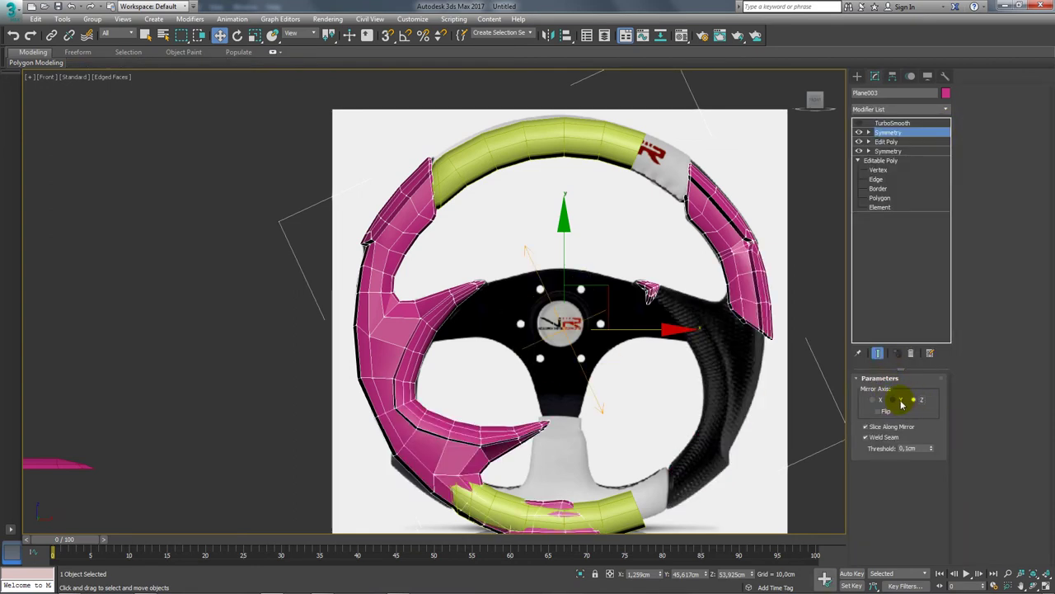
pyautogui.click(890, 401)
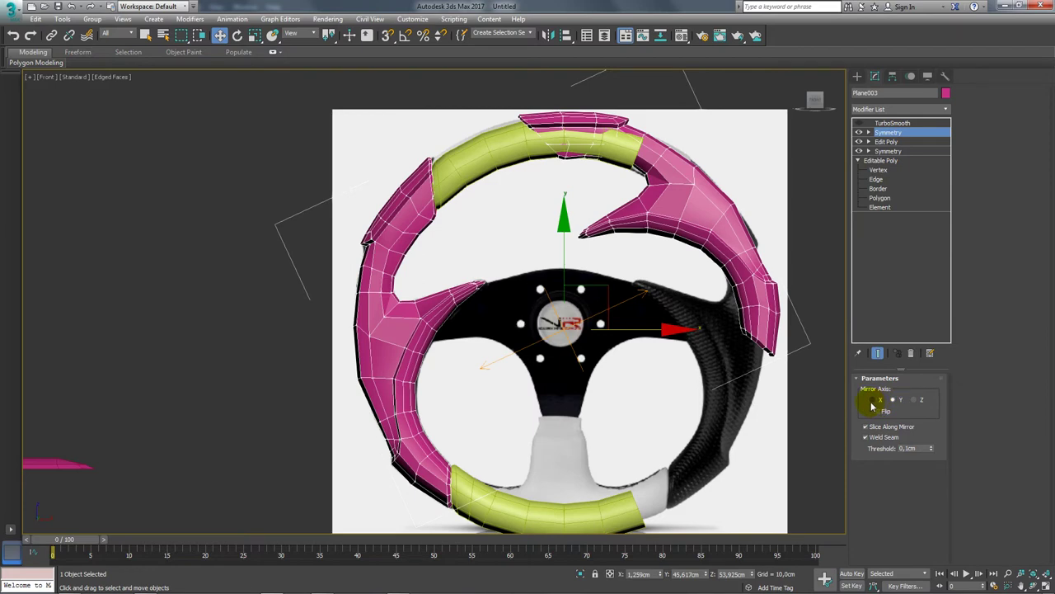
pyautogui.click(873, 400)
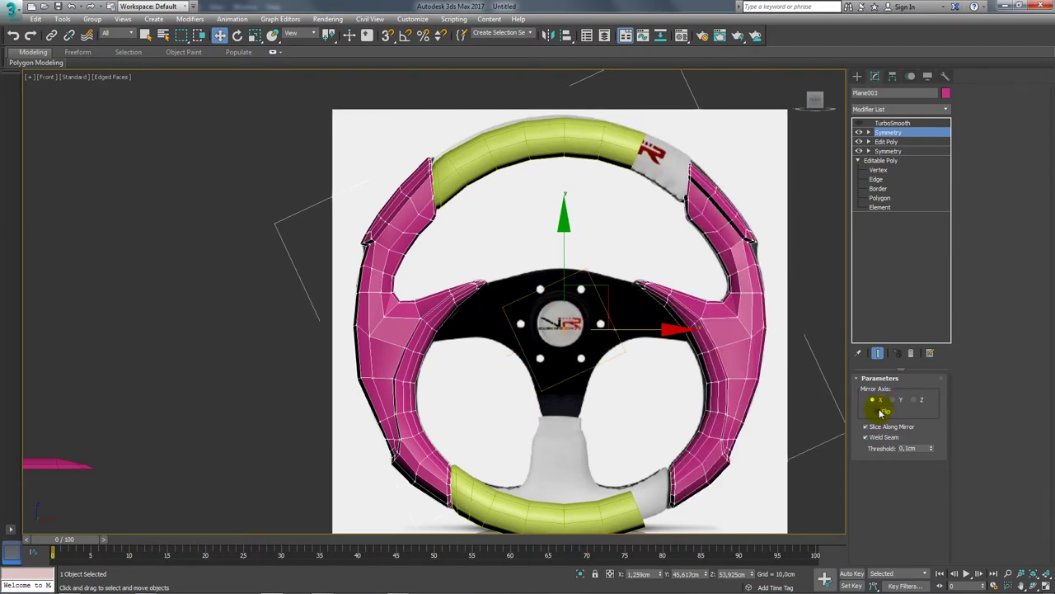
pyautogui.click(907, 356)
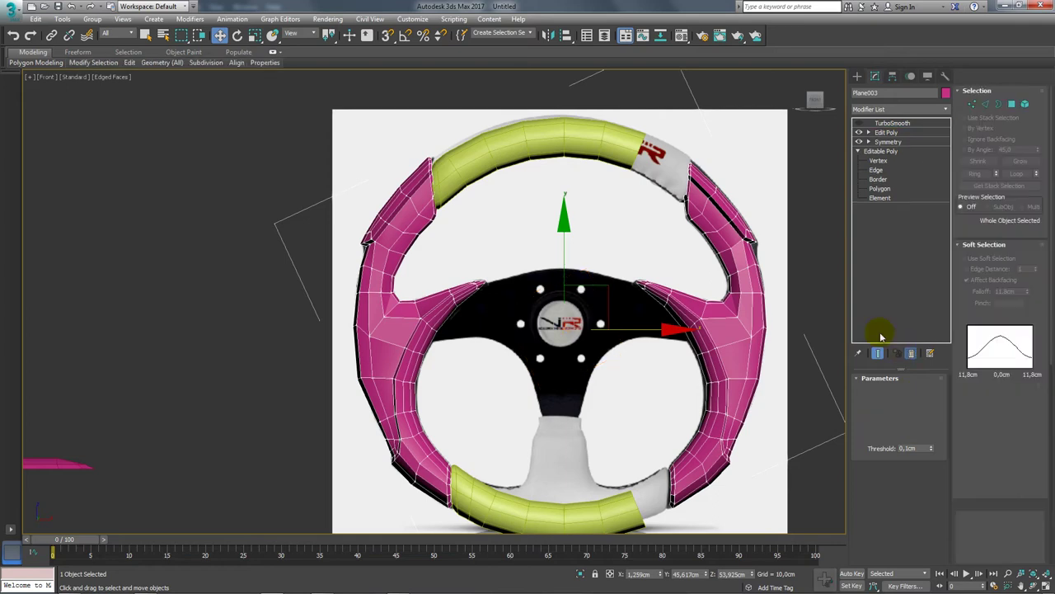
pyautogui.scroll(-2, 518, 320)
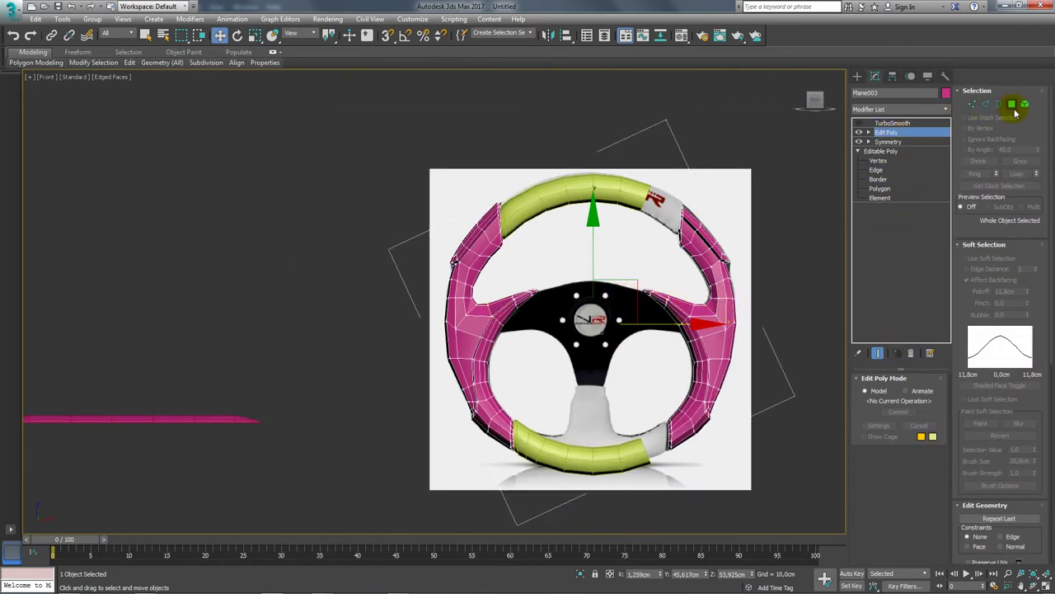
# Step: Delete the right-half polygons of the pink grips
pyautogui.click(1012, 104)
pyautogui.moveTo(789, 176); pyautogui.dragTo(649, 498)
pyautogui.press('Delete')
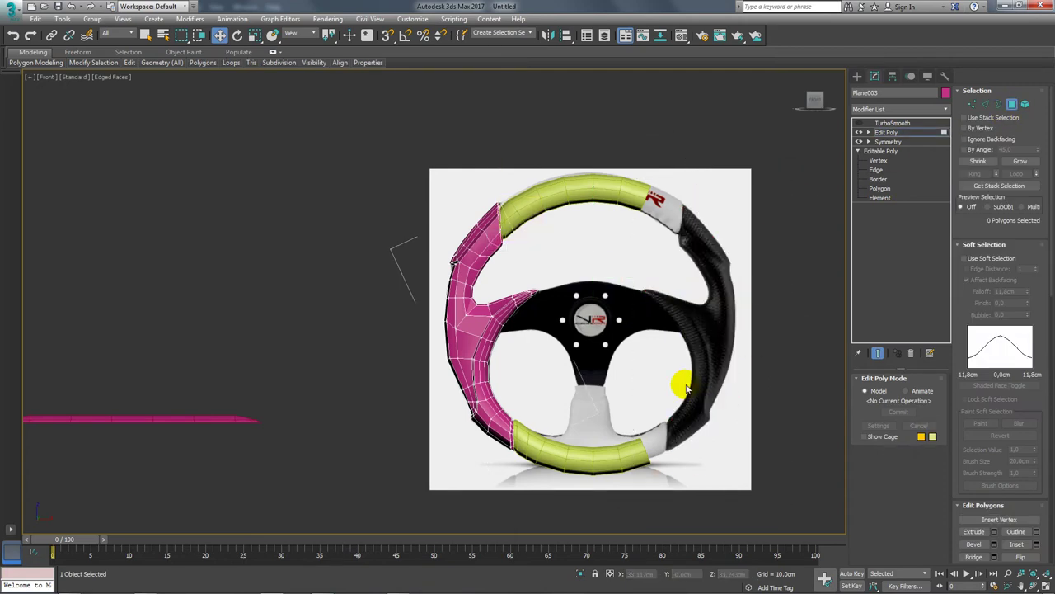
pyautogui.click(887, 132)
pyautogui.moveTo(626, 387)
pyautogui.keyDown('alt'); pyautogui.mouseDown(button='middle')
pyautogui.moveTo(662, 360)
pyautogui.moveTo(829, 153)
pyautogui.mouseUp(button='middle'); pyautogui.keyUp('alt')
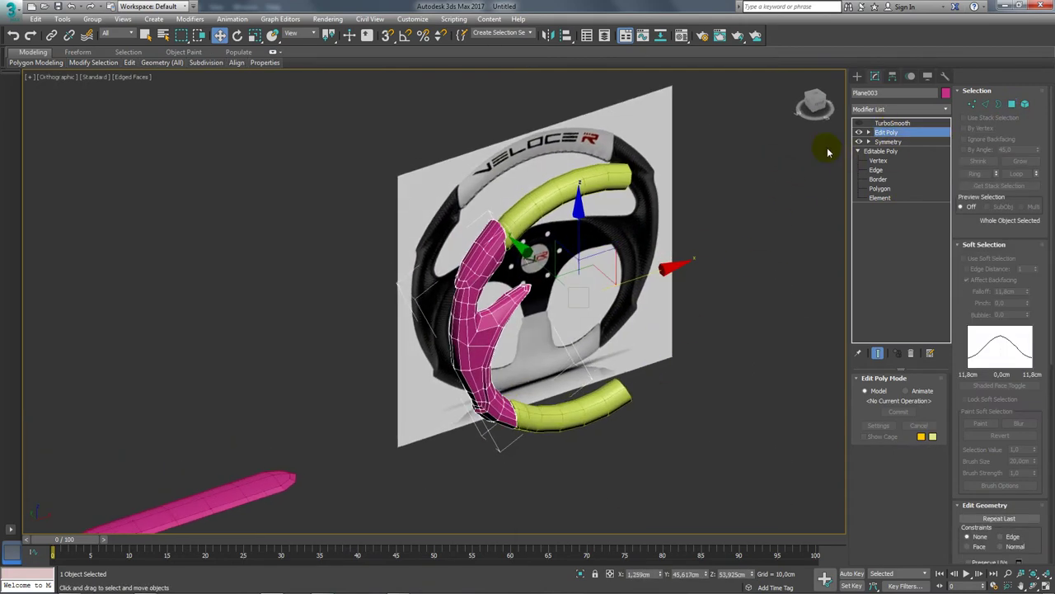
# Step: Draw a new box primitive beside the steering wheel
pyautogui.click(858, 75)
pyautogui.click(879, 142)
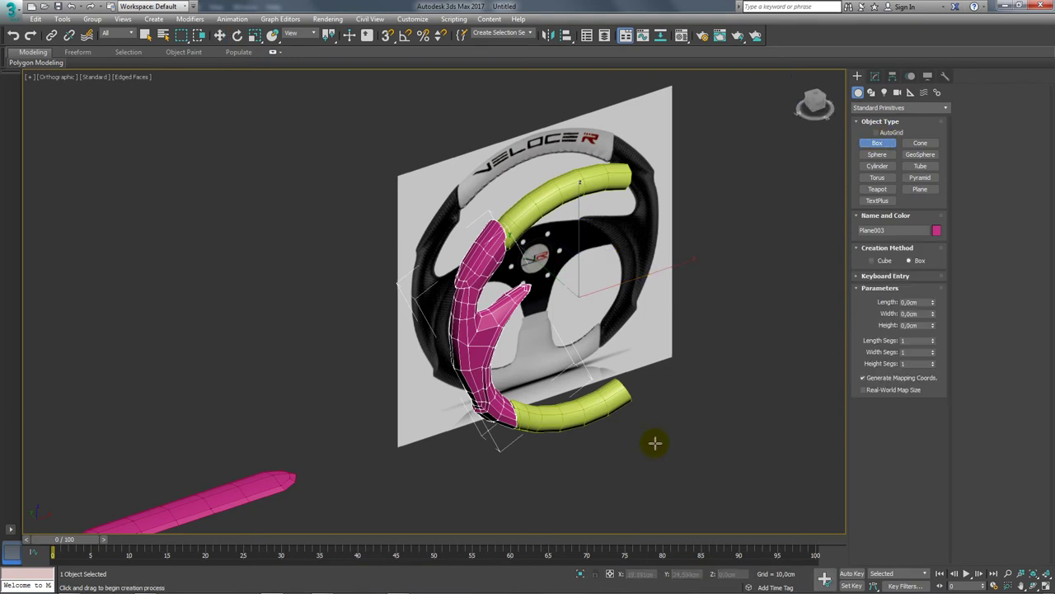
pyautogui.moveTo(654, 444); pyautogui.dragTo(730, 440)
pyautogui.click(771, 316)
pyautogui.rightClick(771, 316)
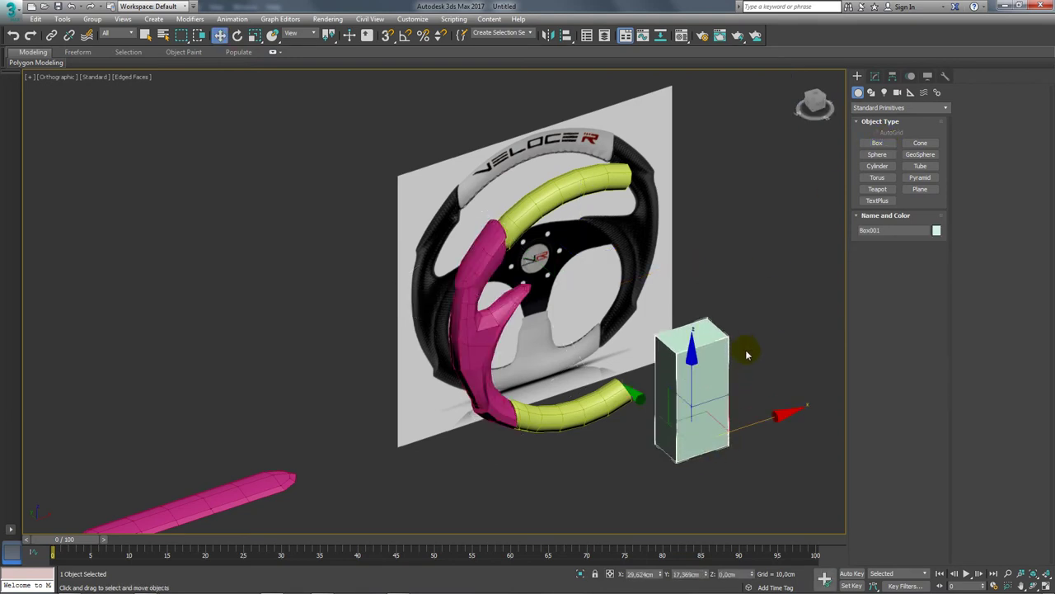
pyautogui.keyDown('alt'); pyautogui.moveTo(742, 348); pyautogui.dragTo(702, 365, button='middle'); pyautogui.keyUp('alt')
pyautogui.hotkey('alt', 'a')
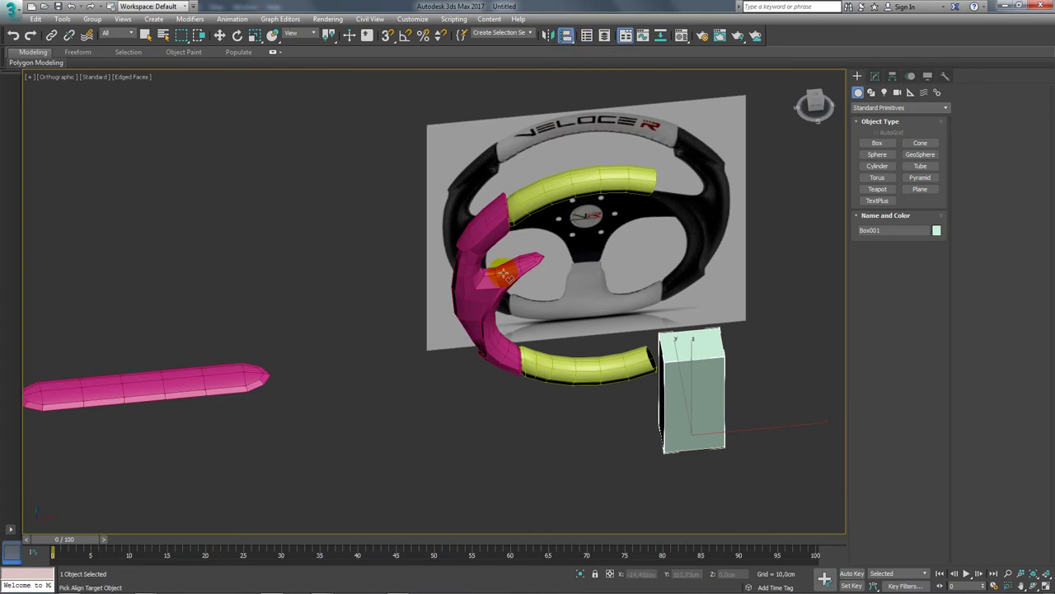
# Step: Align the box to the grip's pivot, convert it to Editable Poly and attach the pink grip
pyautogui.click(505, 270)
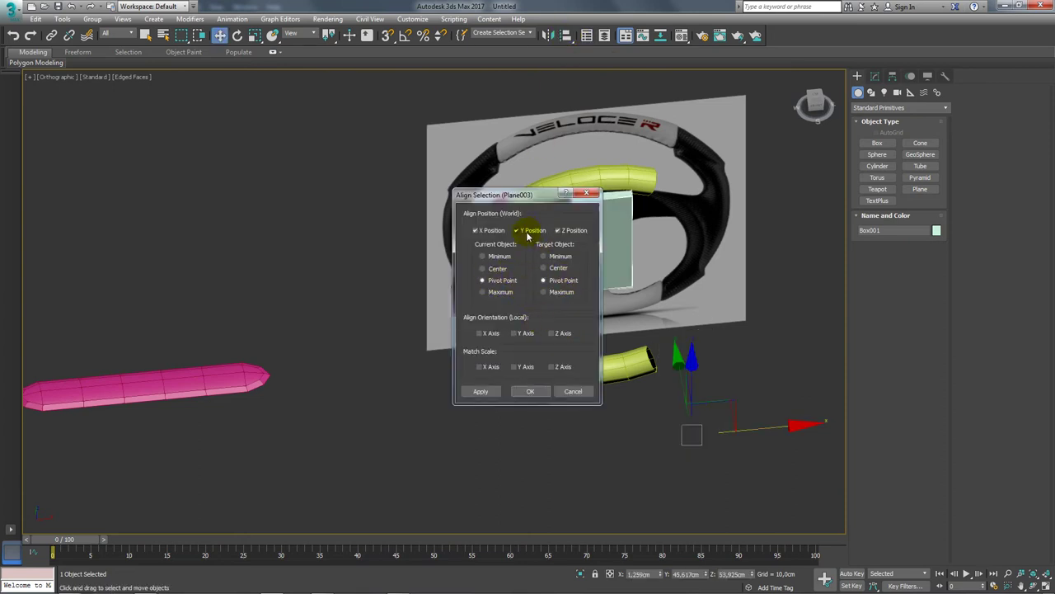
pyautogui.click(537, 391)
pyautogui.keyDown('alt'); pyautogui.moveTo(537, 391); pyautogui.dragTo(608, 246, button='middle'); pyautogui.keyUp('alt')
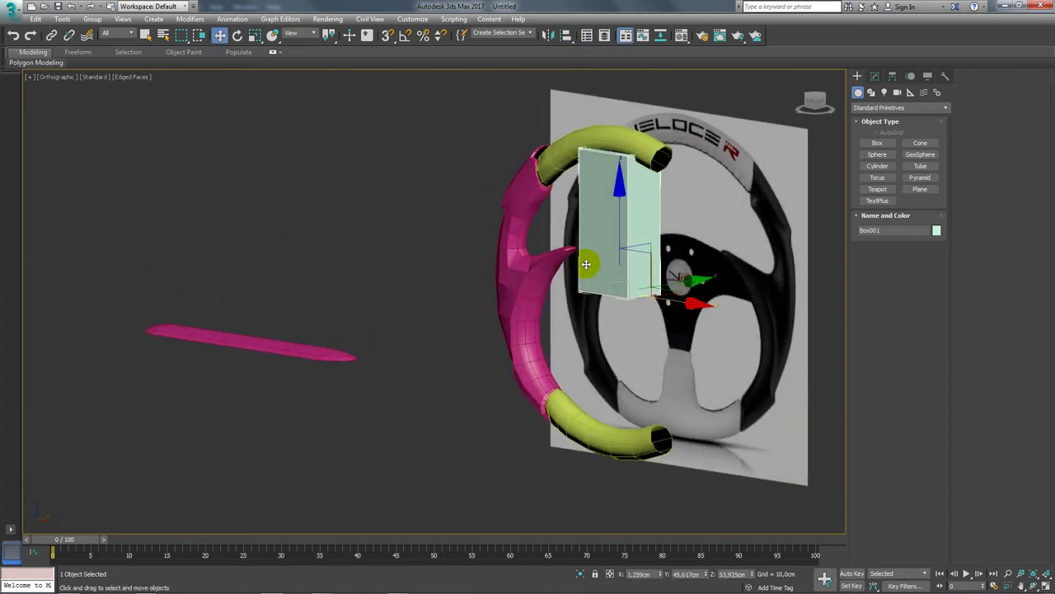
pyautogui.rightClick(607, 245)
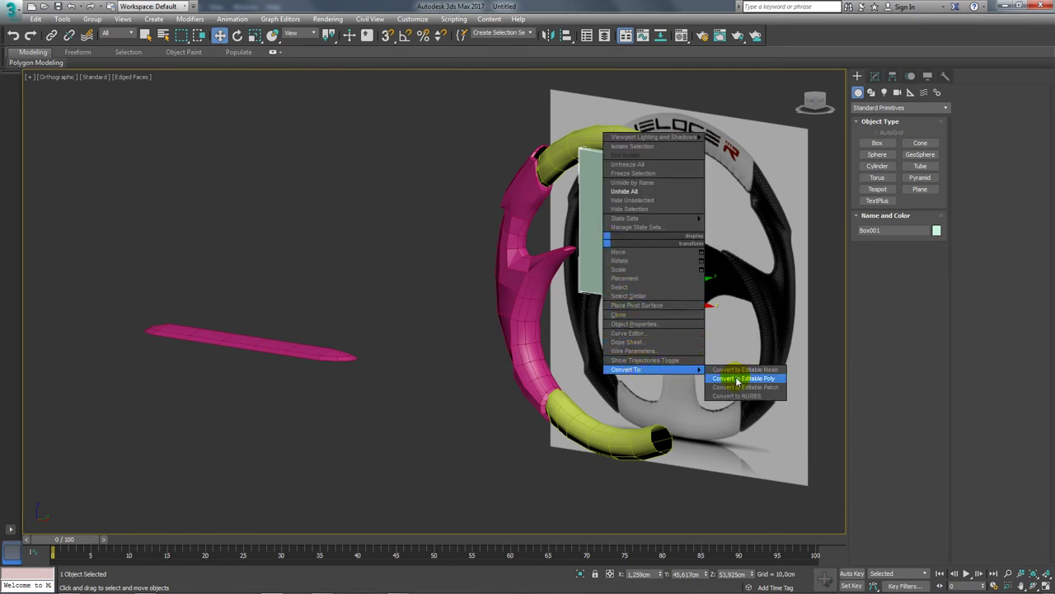
pyautogui.click(730, 372)
pyautogui.click(975, 173)
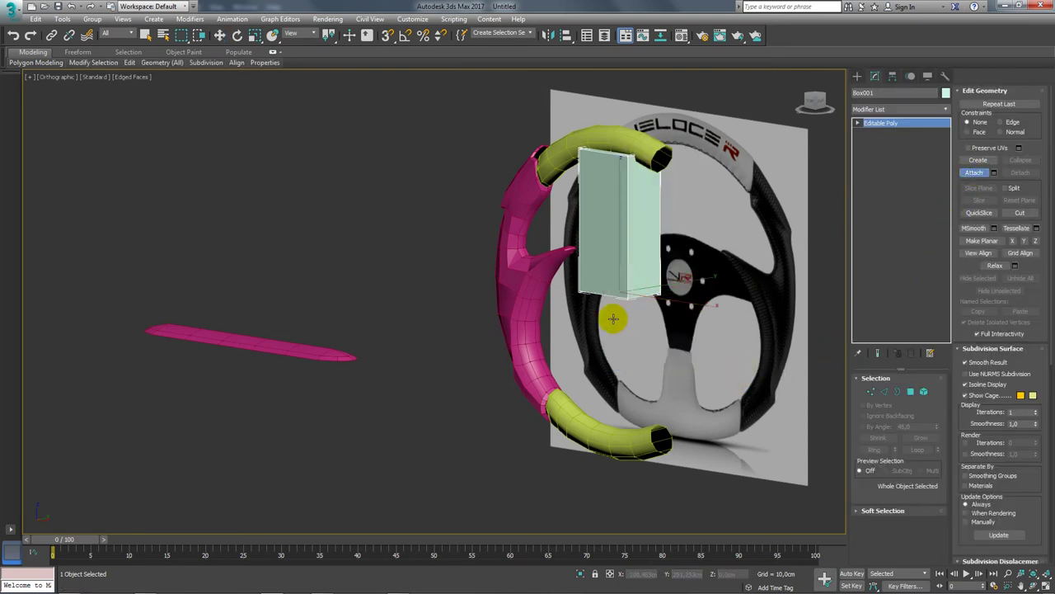
pyautogui.click(517, 282)
pyautogui.rightClick(537, 278)
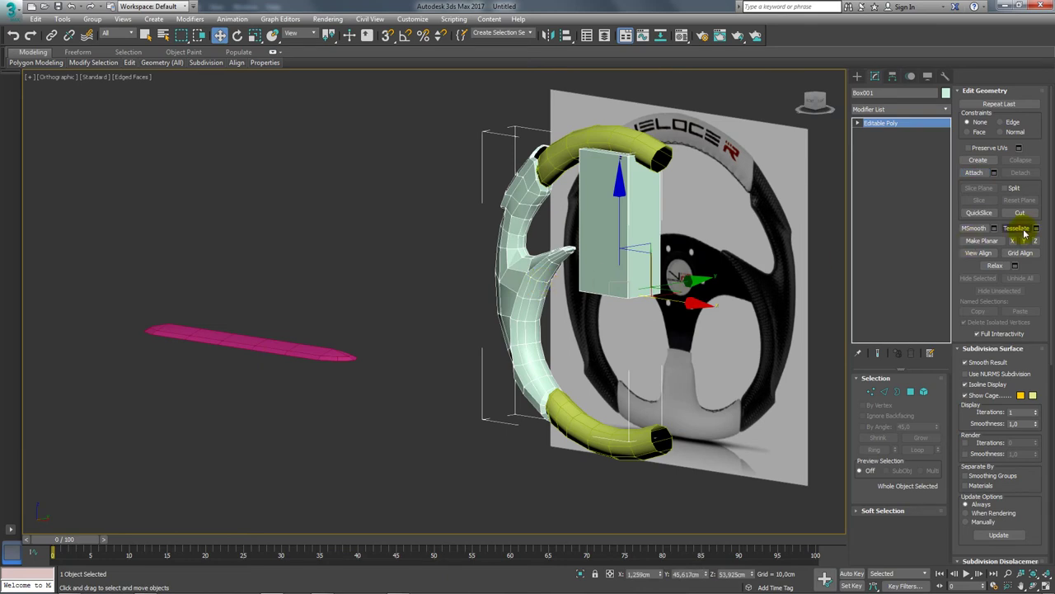
# Step: Delete the original box element, leaving only the attached grip in the object
pyautogui.click(926, 393)
pyautogui.click(619, 271)
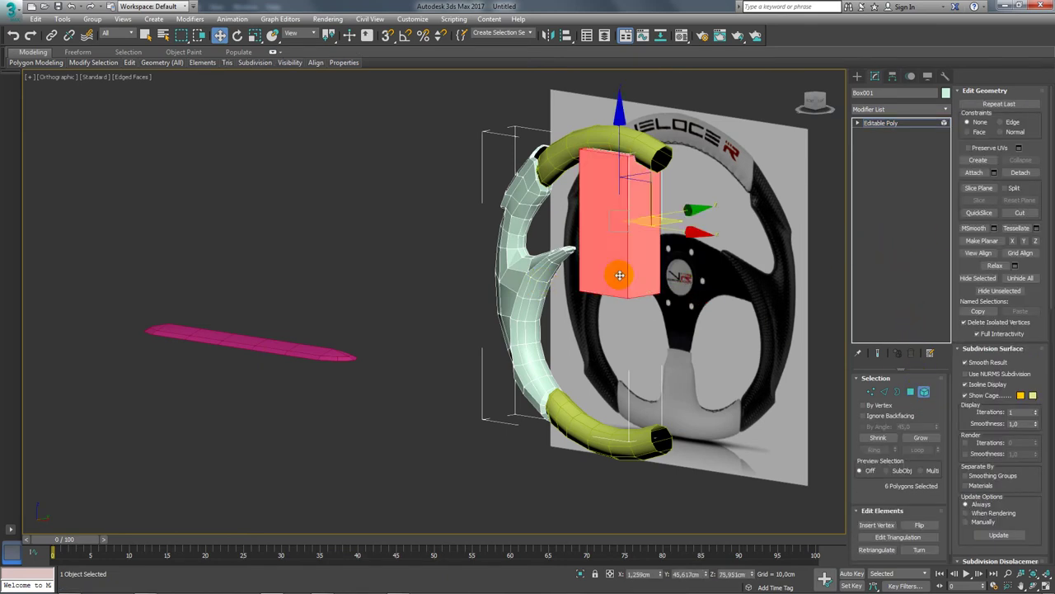
pyautogui.press('Delete')
pyautogui.click(882, 123)
pyautogui.scroll(2, 529, 280)
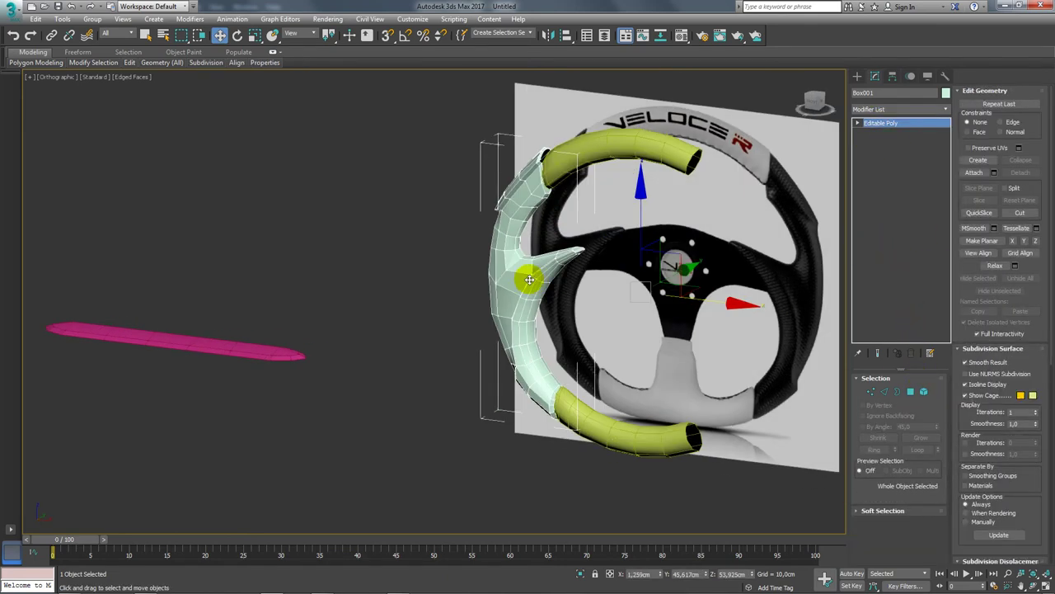
pyautogui.keyDown('alt'); pyautogui.moveTo(604, 240); pyautogui.dragTo(635, 265, button='middle'); pyautogui.keyUp('alt')
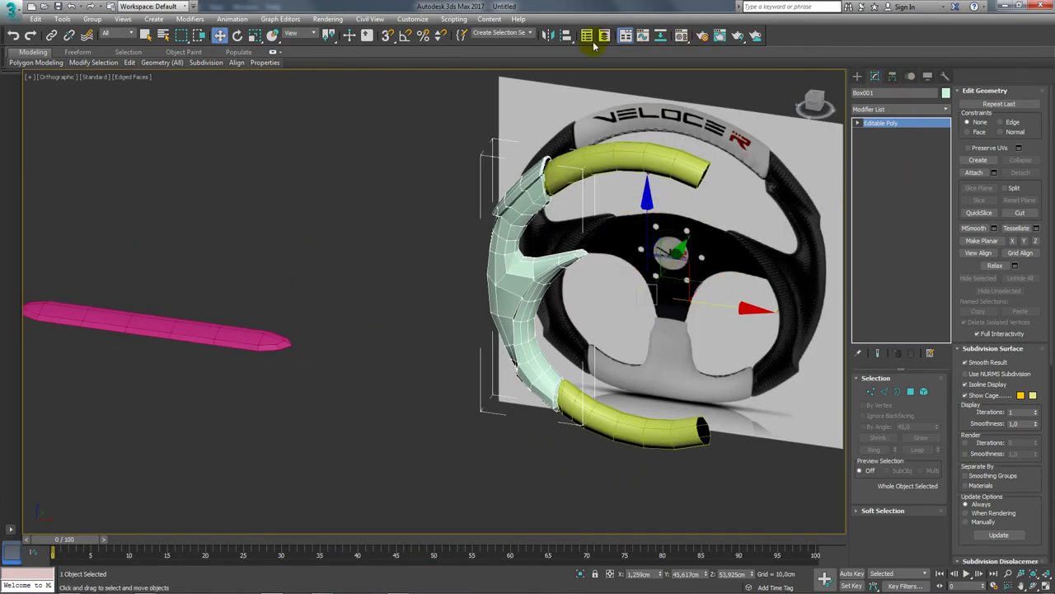
# Step: Mirror the grip on the X axis as an Instance clone, replacing an undone plain copy
pyautogui.click(550, 35)
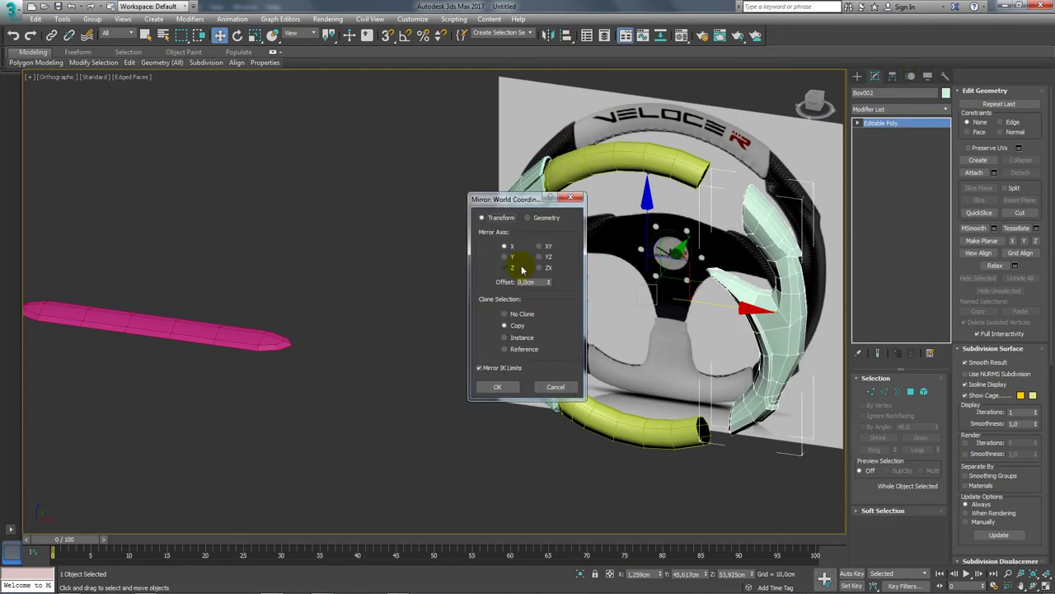
pyautogui.click(499, 386)
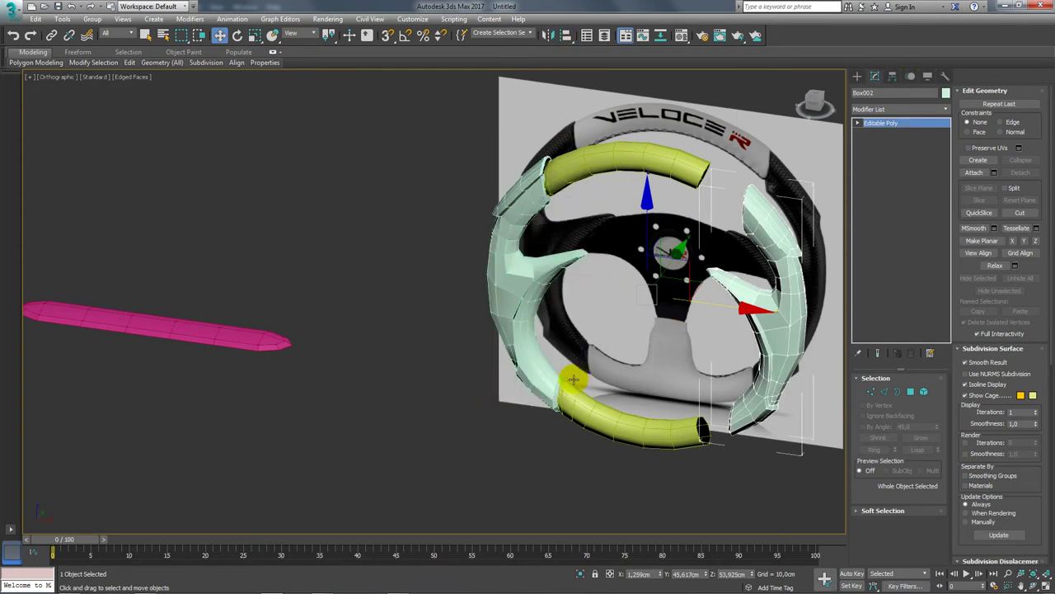
pyautogui.moveTo(499, 386)
pyautogui.keyDown('alt'); pyautogui.mouseDown(button='middle')
pyautogui.moveTo(536, 344)
pyautogui.moveTo(578, 348)
pyautogui.moveTo(620, 407)
pyautogui.moveTo(638, 327)
pyautogui.mouseUp(button='middle'); pyautogui.keyUp('alt')
pyautogui.scroll(3, 537, 344)
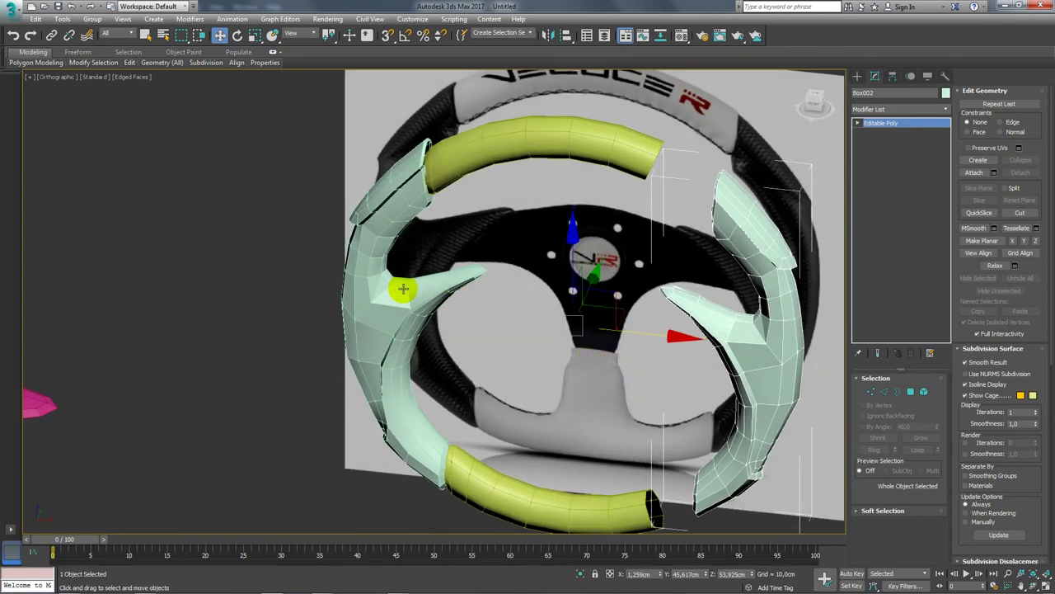
pyautogui.hotkey('ctrl', 'z')
pyautogui.click(548, 35)
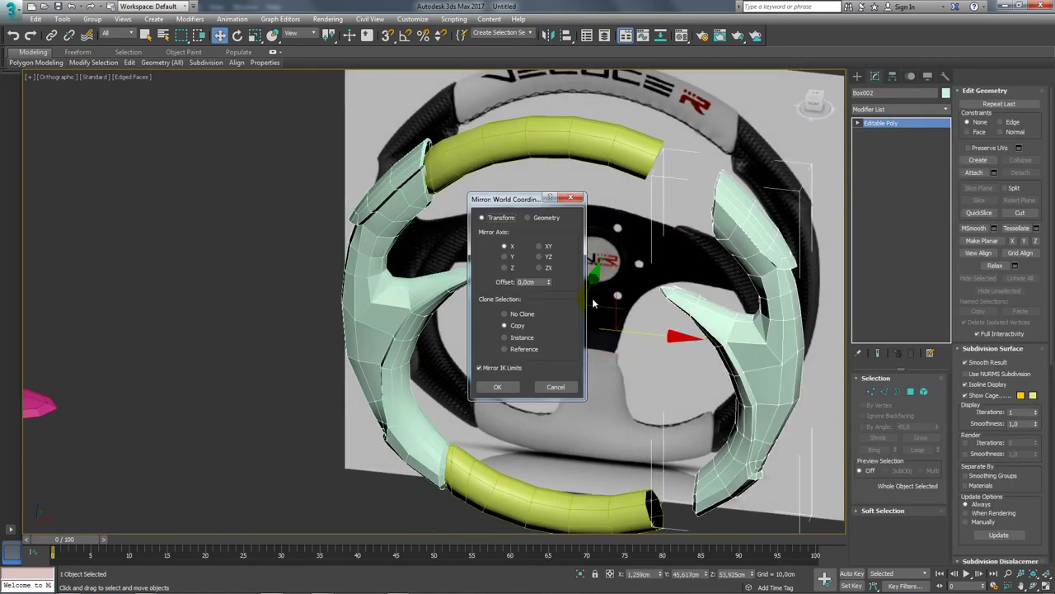
pyautogui.click(521, 340)
pyautogui.click(498, 386)
# Step: Add TurboSmooth to the grip, then select both grips and open Object Color
pyautogui.moveTo(501, 382)
pyautogui.keyDown('alt'); pyautogui.mouseDown(button='middle')
pyautogui.moveTo(631, 349)
pyautogui.moveTo(904, 183)
pyautogui.mouseUp(button='middle'); pyautogui.keyUp('alt')
pyautogui.click(943, 114)
pyautogui.moveTo(948, 130); pyautogui.dragTo(949, 370)
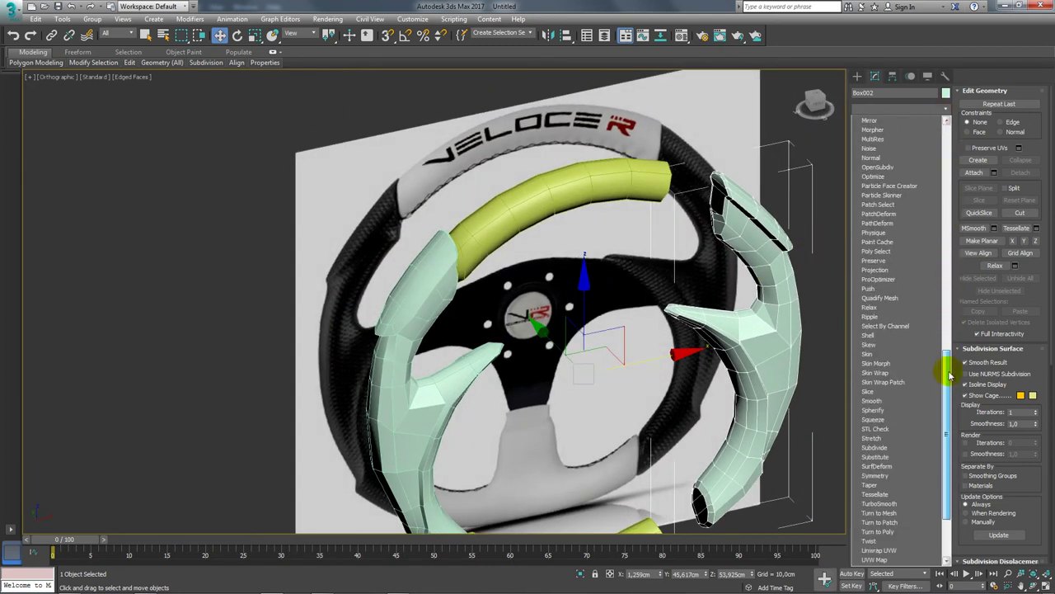
pyautogui.click(901, 423)
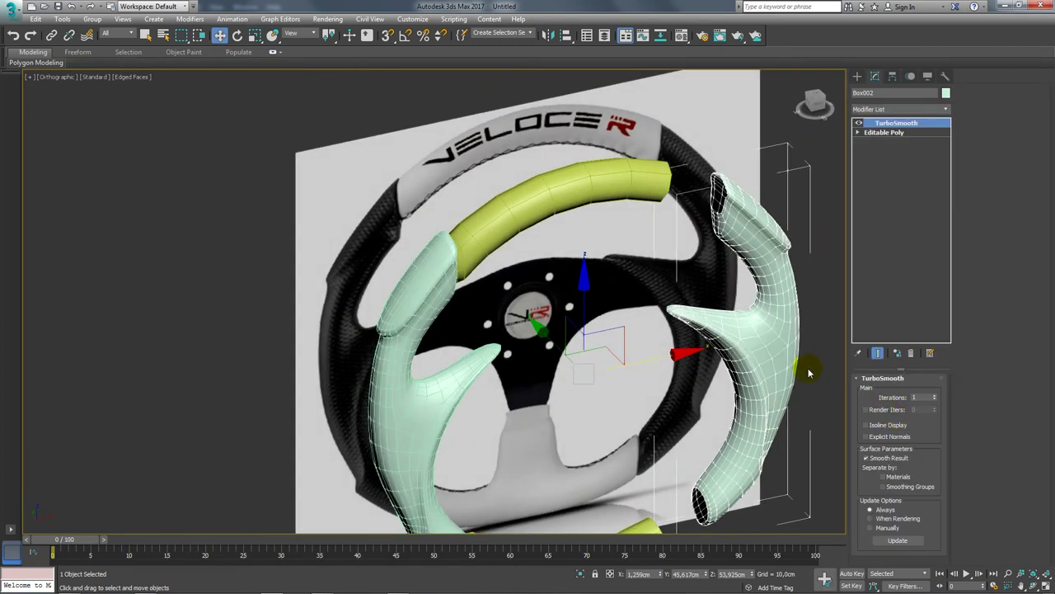
pyautogui.moveTo(808, 370)
pyautogui.keyDown('alt'); pyautogui.mouseDown(button='middle')
pyautogui.moveTo(707, 348)
pyautogui.moveTo(534, 375)
pyautogui.mouseUp(button='middle'); pyautogui.keyUp('alt')
pyautogui.keyDown('ctrl'); pyautogui.click(477, 355); pyautogui.keyUp('ctrl')
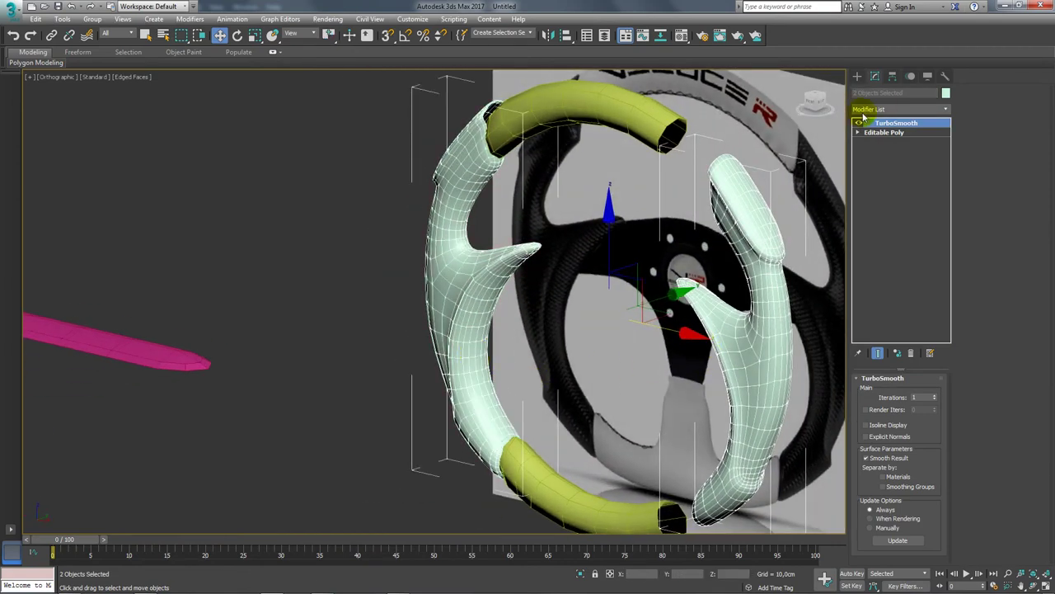
pyautogui.click(946, 93)
# Step: Apply blue as the object colour to both side grips, then deselect them
pyautogui.click(647, 237)
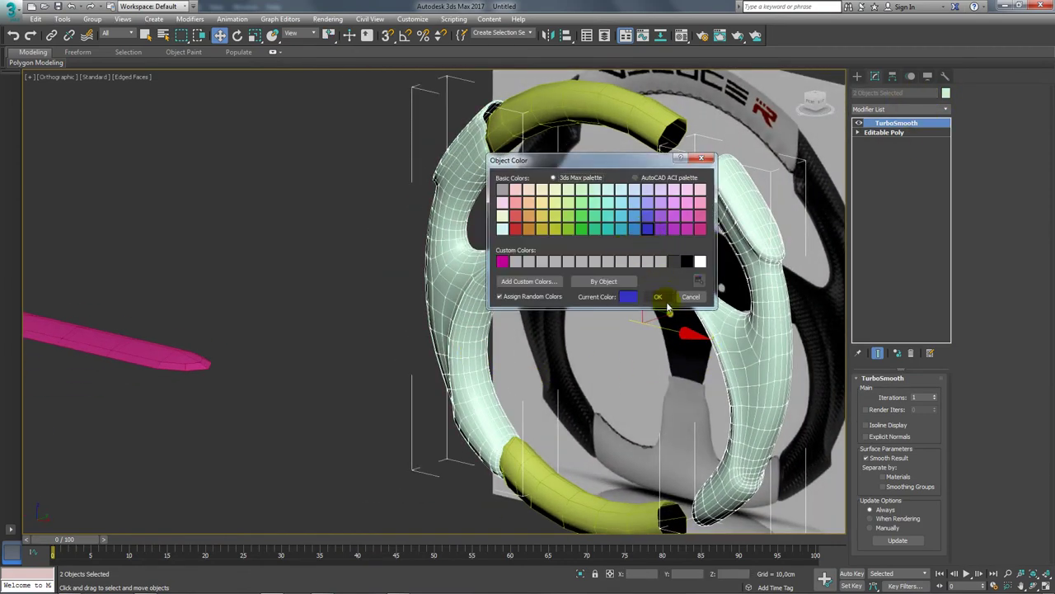
pyautogui.click(658, 297)
pyautogui.click(365, 266)
# Step: Select the top yellow rim piece and frame it in the Front view
pyautogui.scroll(5, 467, 295)
pyautogui.keyDown('alt'); pyautogui.moveTo(466, 294); pyautogui.dragTo(497, 290, button='middle'); pyautogui.keyUp('alt')
pyautogui.scroll(-2, 498, 290)
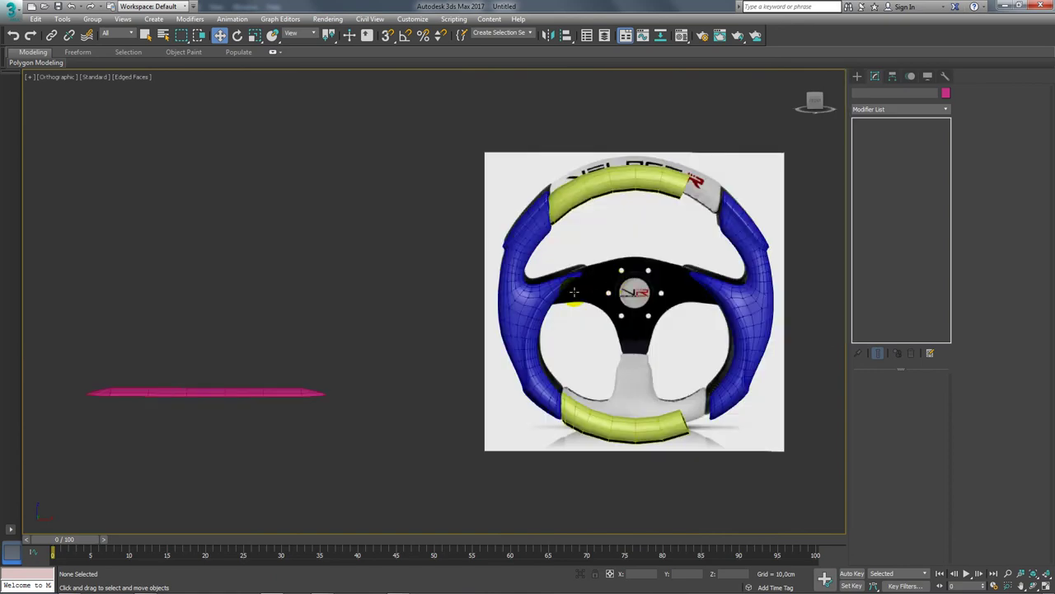
pyautogui.moveTo(584, 239); pyautogui.dragTo(531, 236, button='middle')
pyautogui.scroll(2, 530, 236)
pyautogui.scroll(3, 495, 183)
pyautogui.click(495, 183)
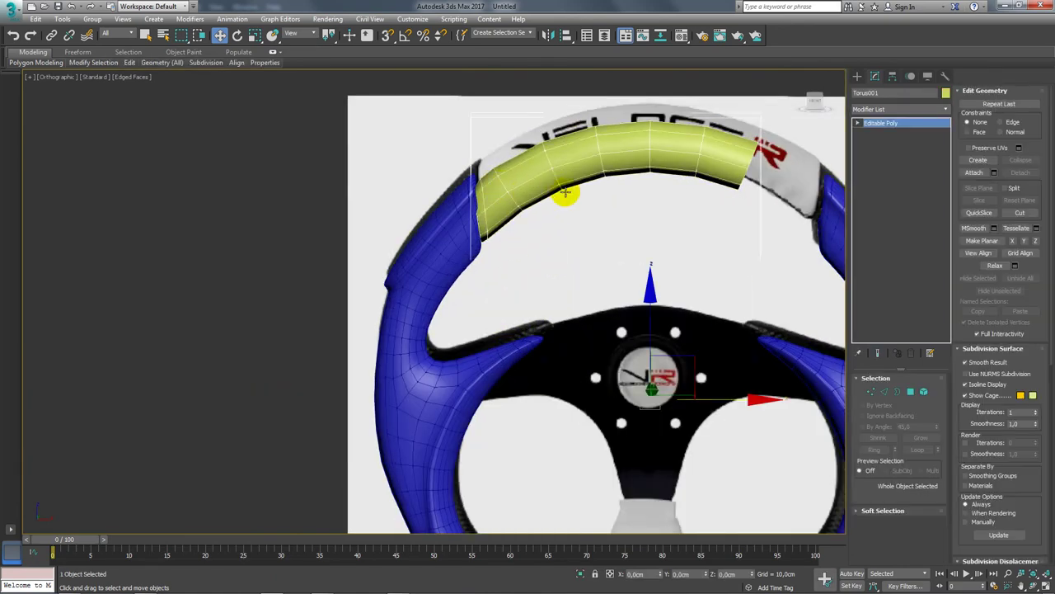
pyautogui.keyDown('alt'); pyautogui.moveTo(566, 193); pyautogui.dragTo(539, 193, button='middle'); pyautogui.keyUp('alt')
pyautogui.press('f')
pyautogui.scroll(2, 377, 113)
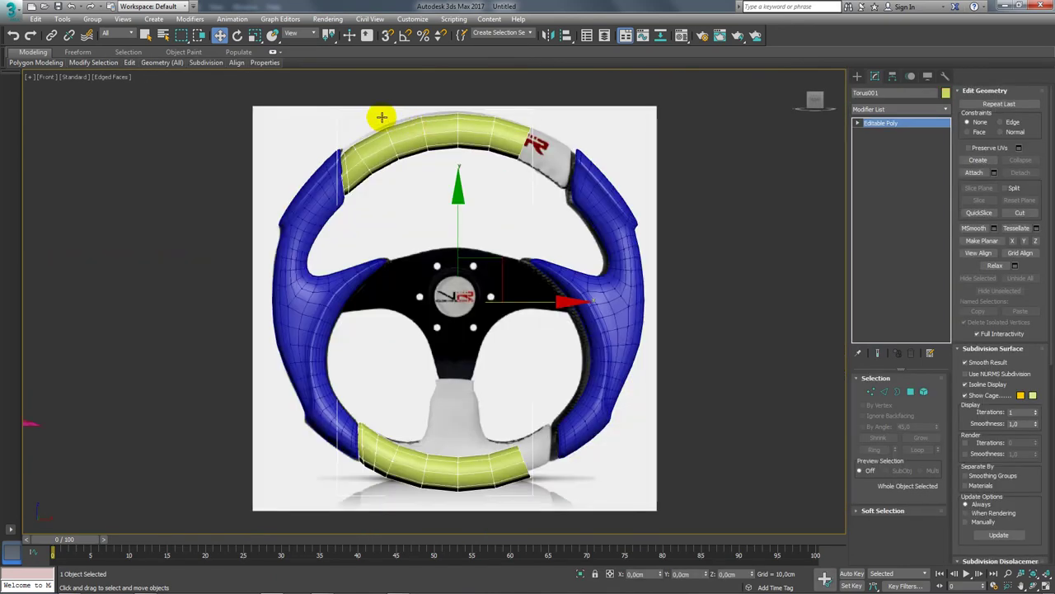
pyautogui.scroll(4, 425, 162)
# Step: As an element, raise and nudge the top rim piece onto the reference's top grip
pyautogui.click(922, 391)
pyautogui.click(495, 160)
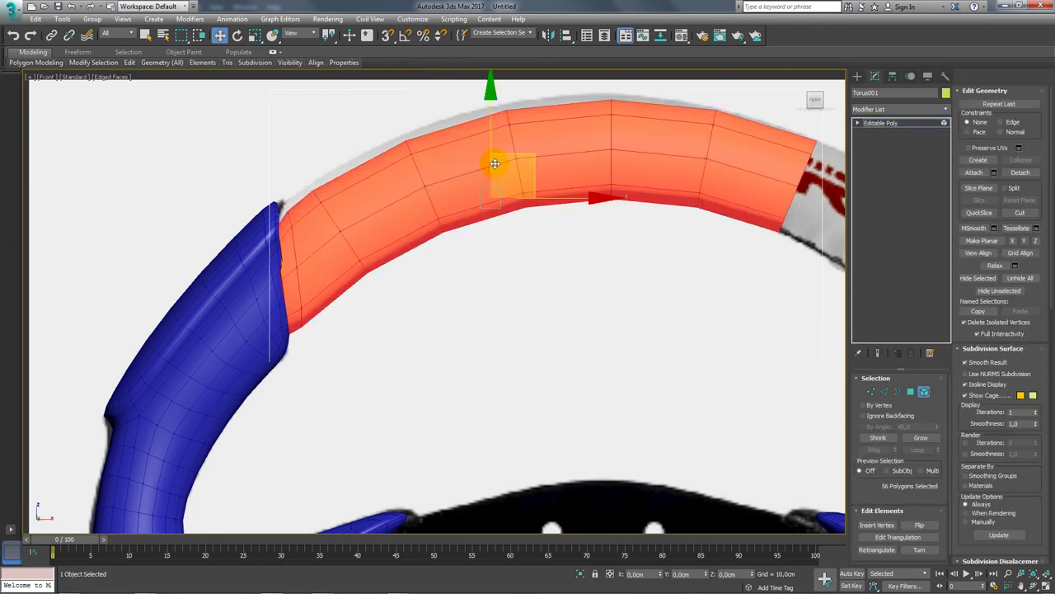
pyautogui.moveTo(490, 141); pyautogui.dragTo(491, 128)
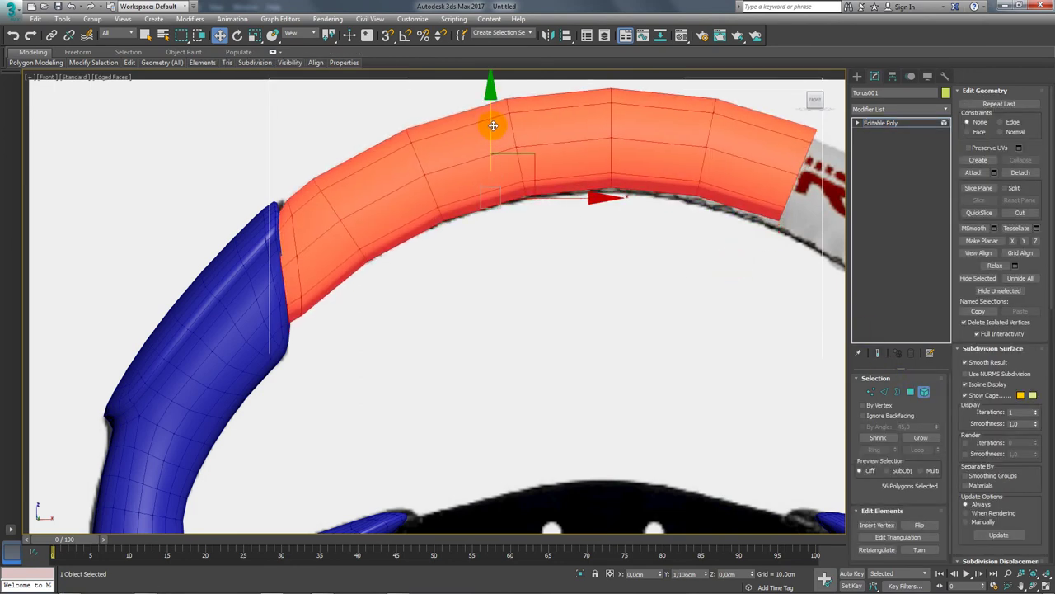
pyautogui.press('e')
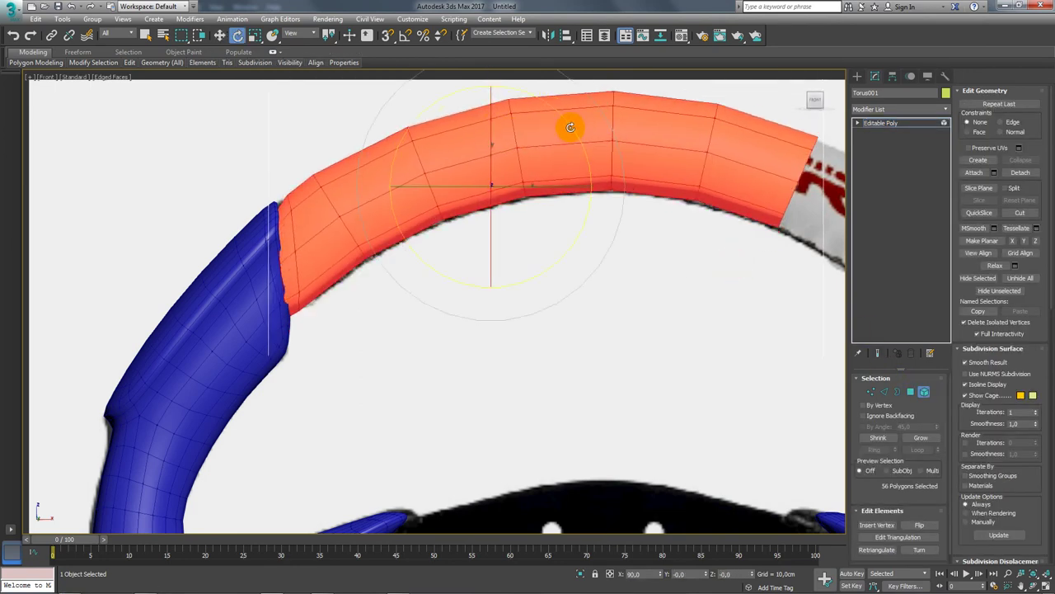
pyautogui.press('w')
pyautogui.moveTo(514, 154); pyautogui.dragTo(525, 146)
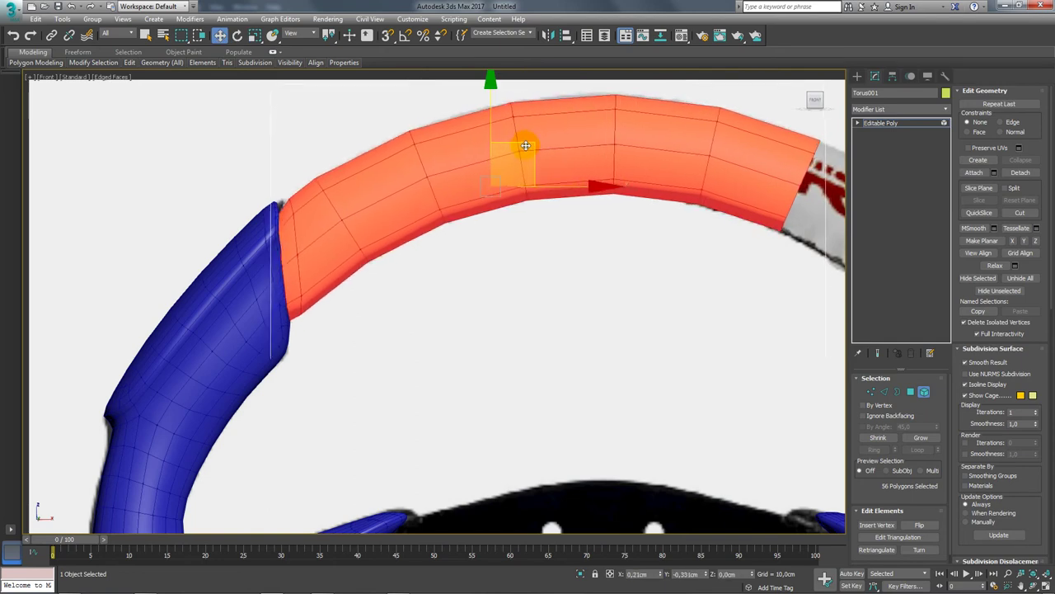
pyautogui.scroll(-4, 536, 185)
pyautogui.scroll(-1, 535, 182)
# Step: Select the bottom rim piece, shift it, and tilt it to raise its right end
pyautogui.scroll(1, 487, 363)
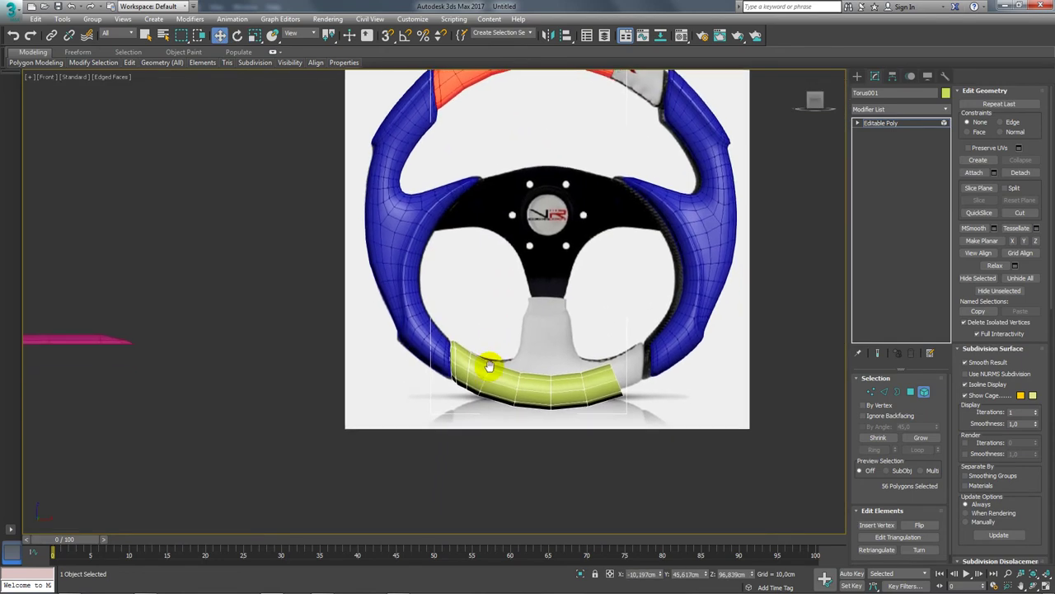
pyautogui.scroll(4, 495, 371)
pyautogui.click(505, 377)
pyautogui.moveTo(585, 328)
pyautogui.mouseDown()
pyautogui.moveTo(599, 264)
pyautogui.moveTo(588, 308)
pyautogui.mouseUp()
pyautogui.press('e')
pyautogui.moveTo(622, 278)
pyautogui.mouseDown()
pyautogui.moveTo(592, 318)
pyautogui.moveTo(597, 299)
pyautogui.moveTo(588, 306)
pyautogui.mouseUp()
# Step: Fine-tune the bottom piece's rotation and position to follow the reference wheel's bottom curve
pyautogui.press('w')
pyautogui.press('e')
pyautogui.press('w')
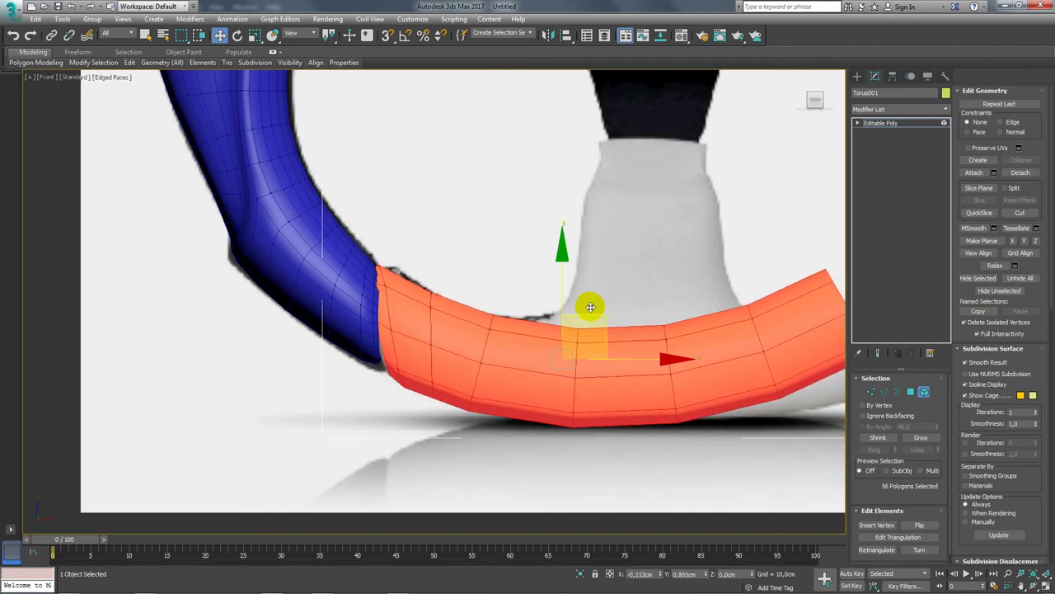
pyautogui.press('e')
pyautogui.moveTo(616, 272); pyautogui.dragTo(609, 279)
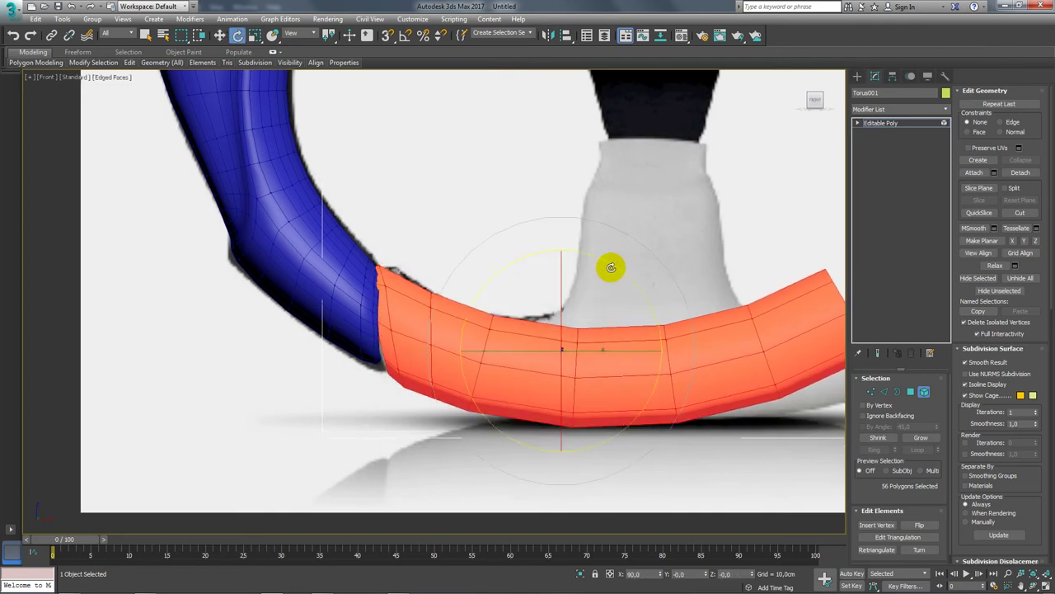
pyautogui.press('w')
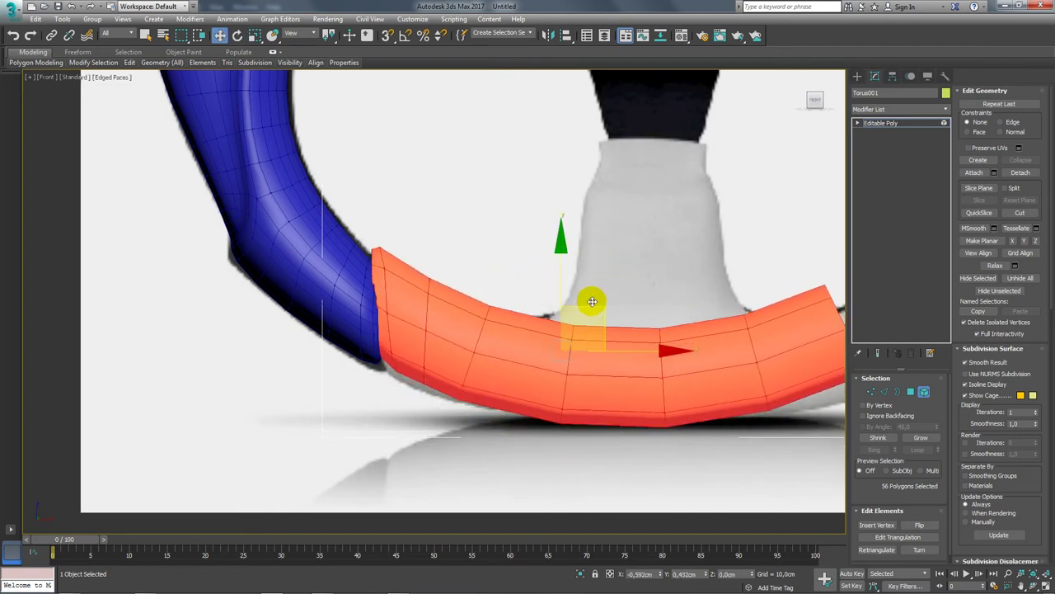
pyautogui.moveTo(596, 302); pyautogui.dragTo(589, 302)
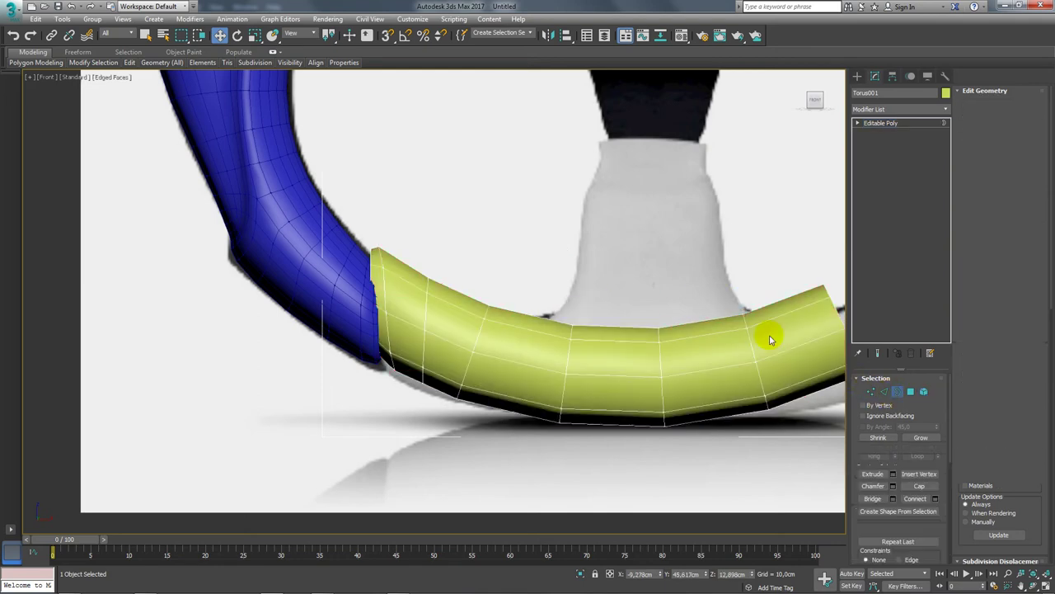
# Step: Flare the left open-end border with Soft Selection on to meet the blue grip
pyautogui.click(898, 391)
pyautogui.click(376, 304)
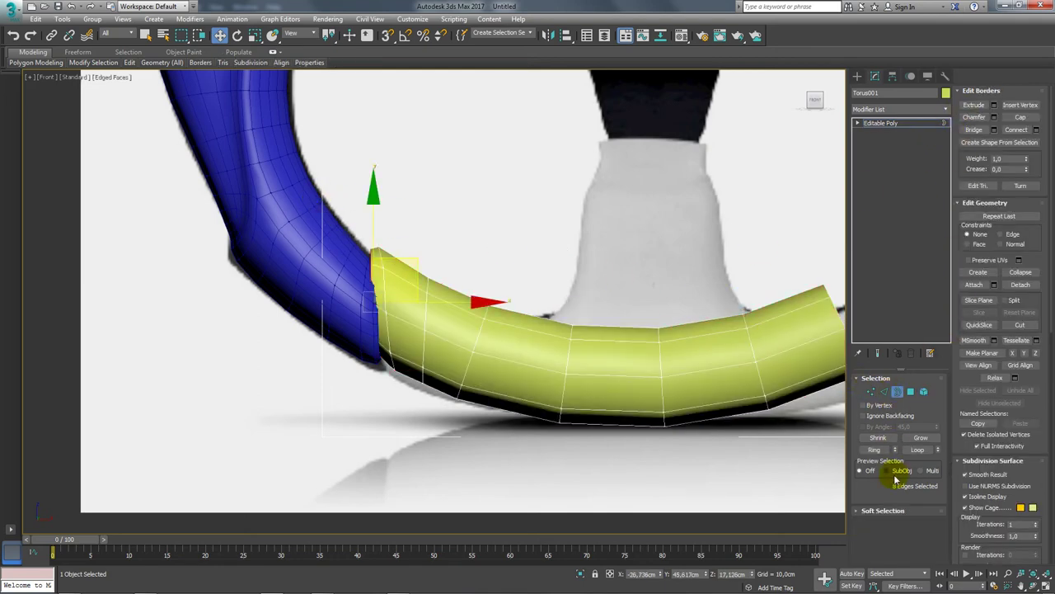
pyautogui.click(876, 511)
pyautogui.click(970, 106)
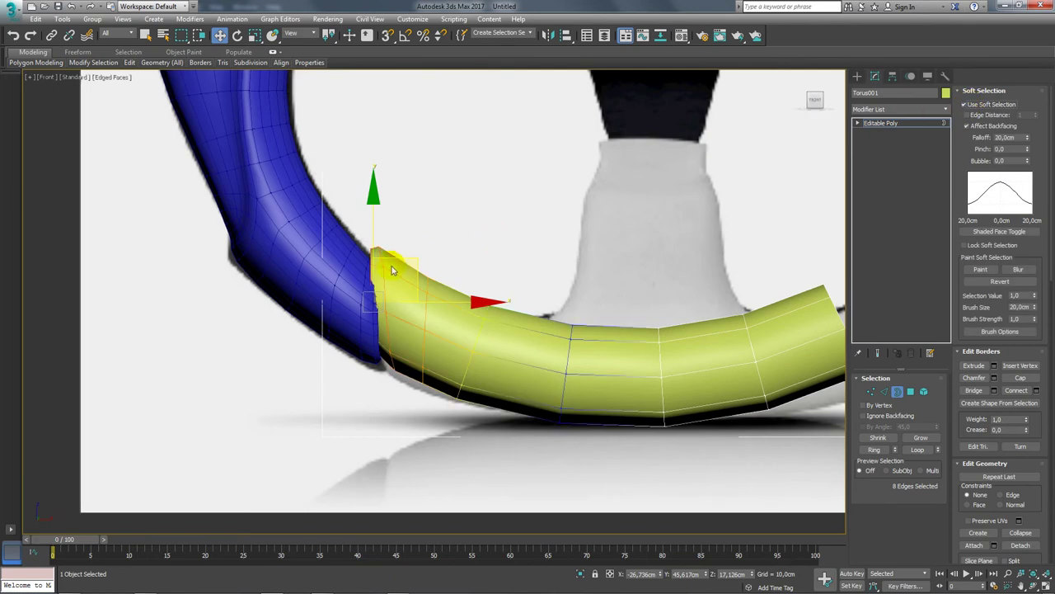
pyautogui.press('r')
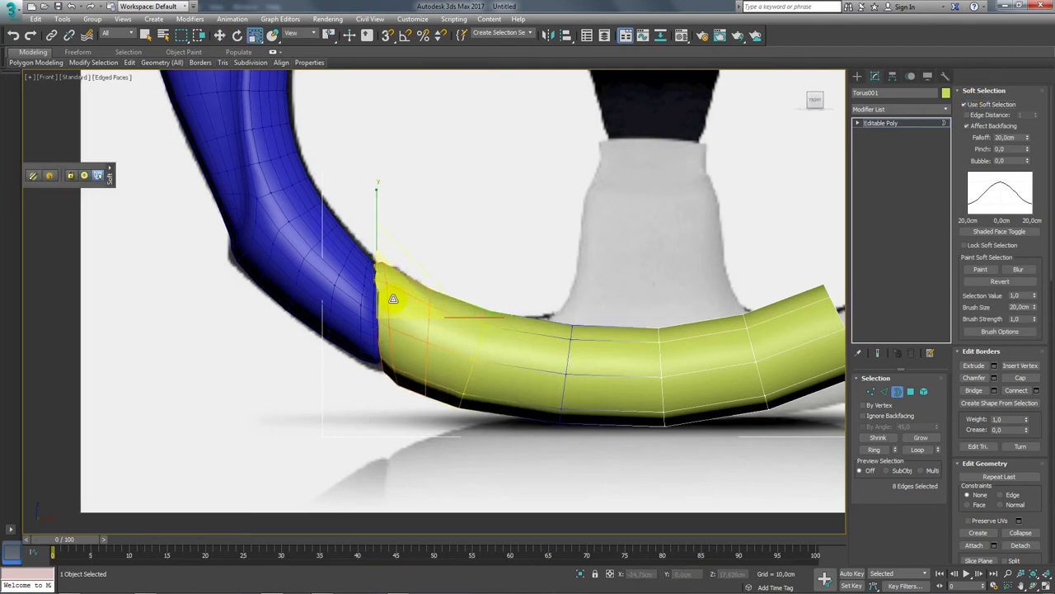
pyautogui.moveTo(390, 307); pyautogui.dragTo(391, 312)
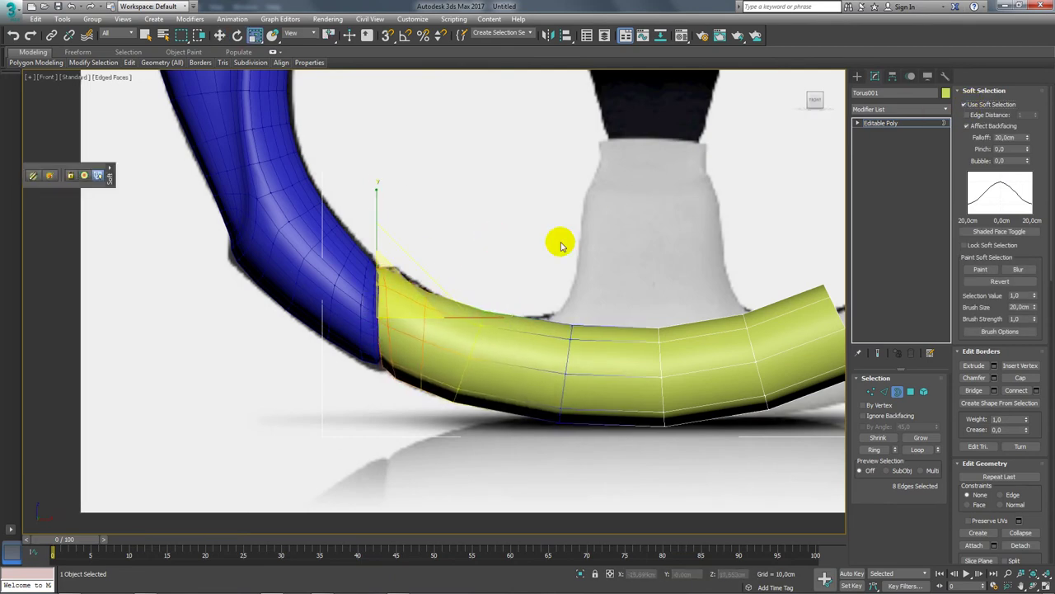
pyautogui.click(979, 108)
# Step: Turn Soft Selection off, check the fit along the bottom, and enter Edge mode
pyautogui.scroll(3, 396, 304)
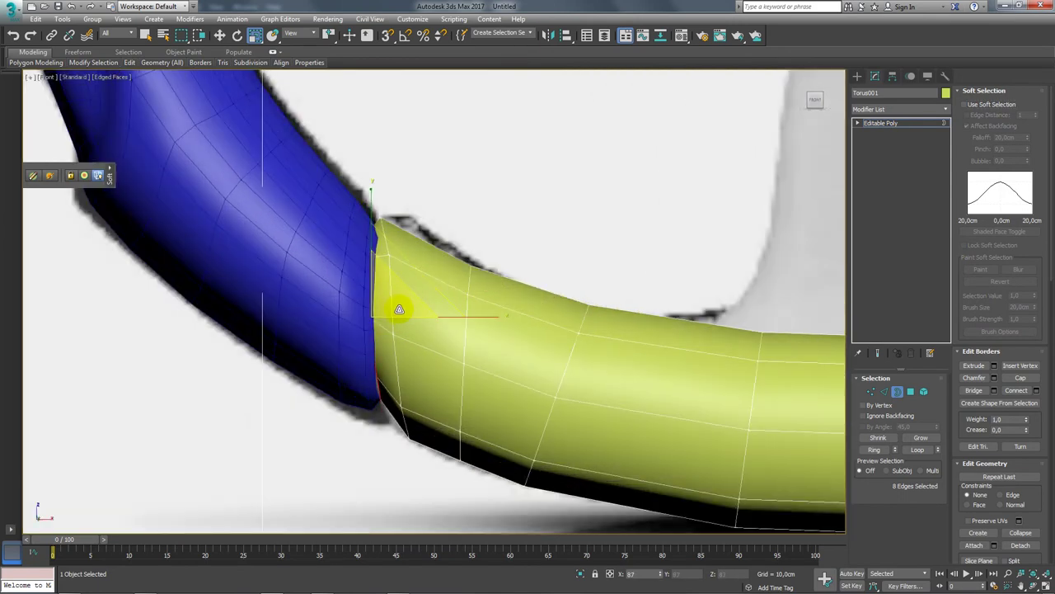
pyautogui.press('w')
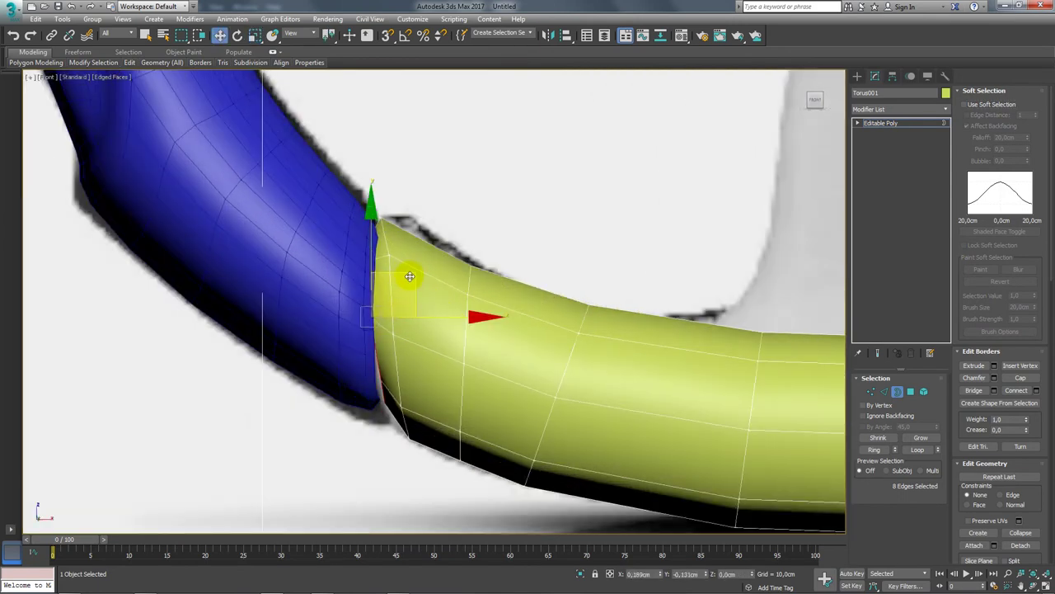
pyautogui.scroll(-3, 406, 275)
pyautogui.scroll(-2, 407, 275)
pyautogui.moveTo(407, 275); pyautogui.dragTo(404, 318, button='middle')
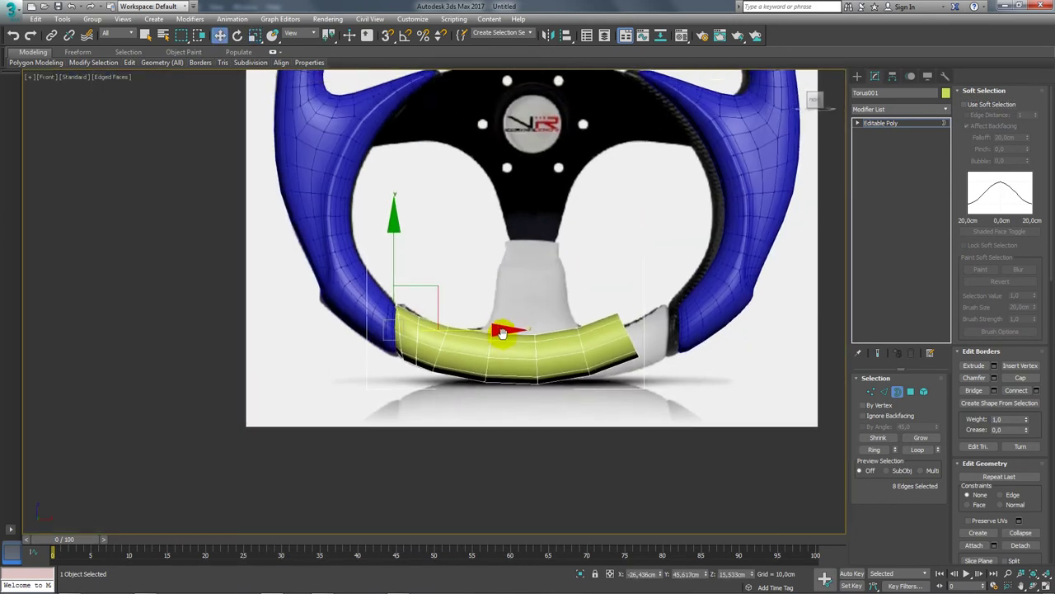
pyautogui.scroll(3, 404, 318)
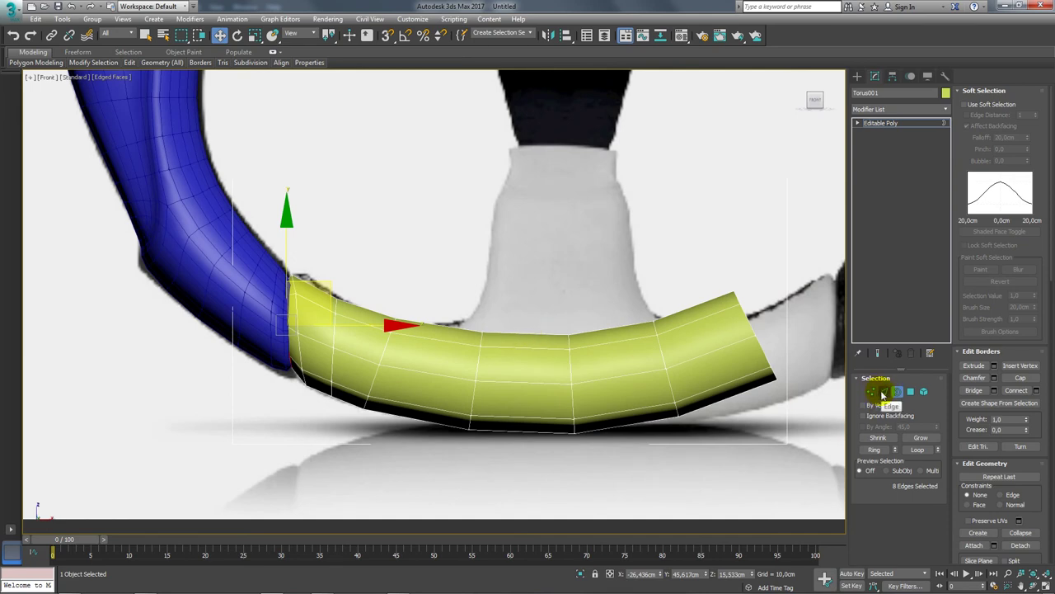
pyautogui.click(884, 393)
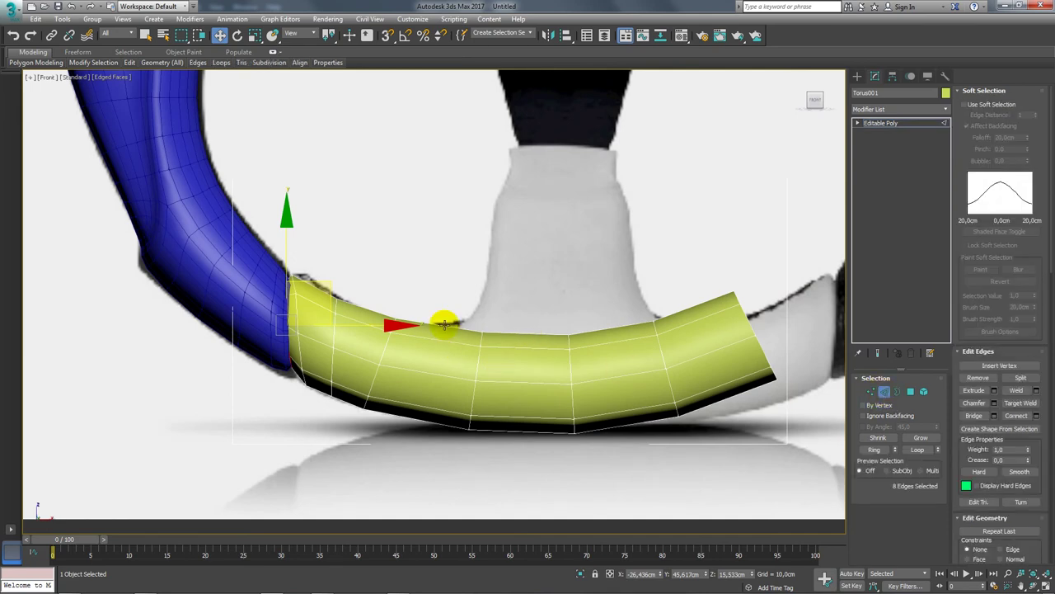
# Step: In Polygon mode, try selecting polygons along the grip's right inner edge
pyautogui.click(910, 391)
pyautogui.click(482, 298)
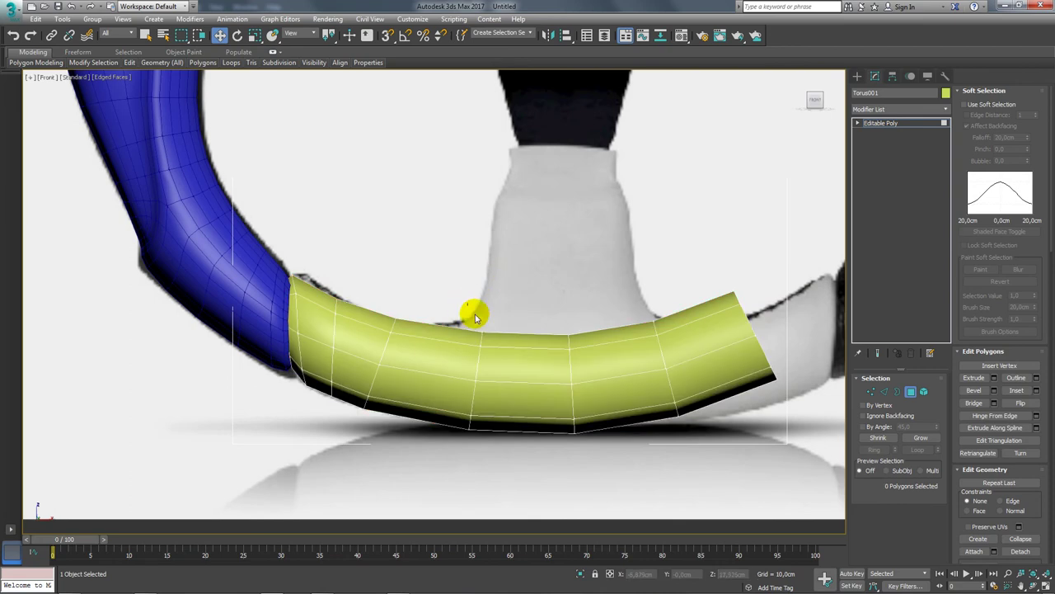
pyautogui.moveTo(598, 337); pyautogui.dragTo(593, 338)
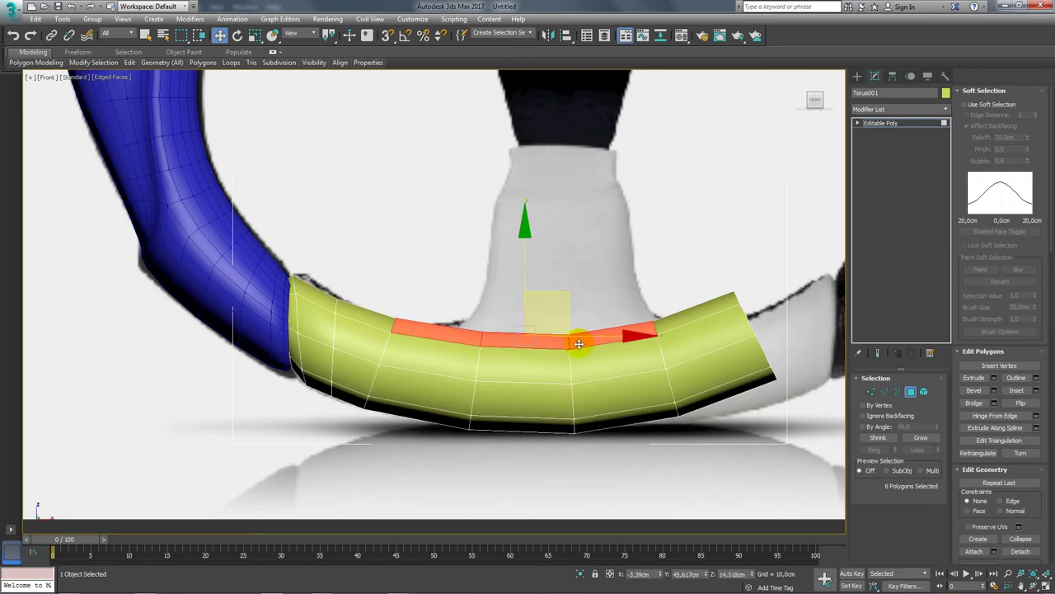
pyautogui.hotkey('ctrl', 'd')
pyautogui.moveTo(613, 327); pyautogui.dragTo(577, 315, button='middle')
pyautogui.click(645, 331)
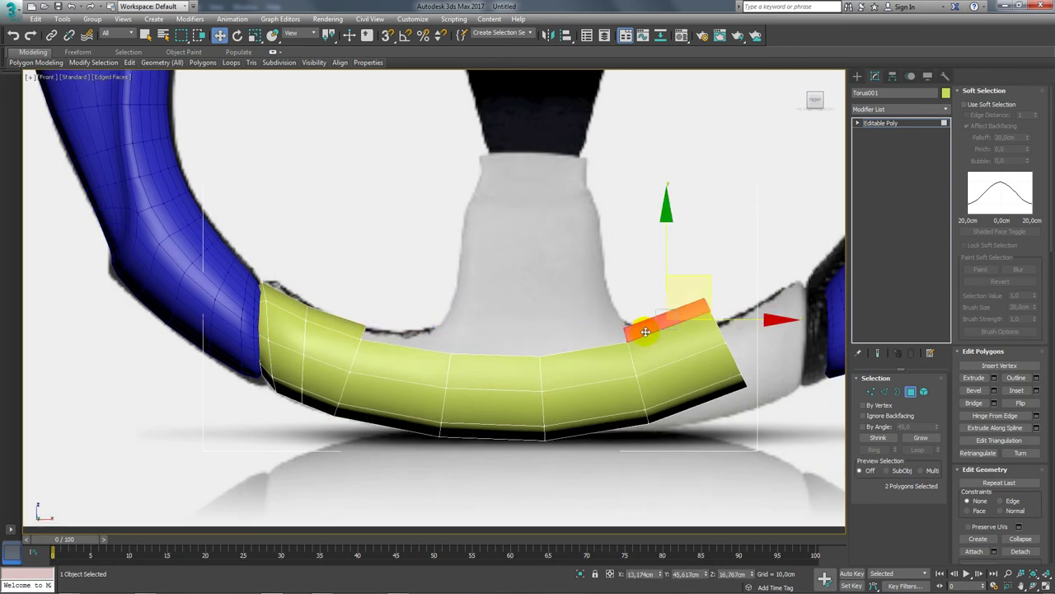
pyautogui.click(734, 268)
pyautogui.moveTo(737, 271); pyautogui.dragTo(707, 283, button='middle')
# Step: Select the grip's right-side polygons and return to the Editable Poly object level
pyautogui.scroll(-2, 726, 287)
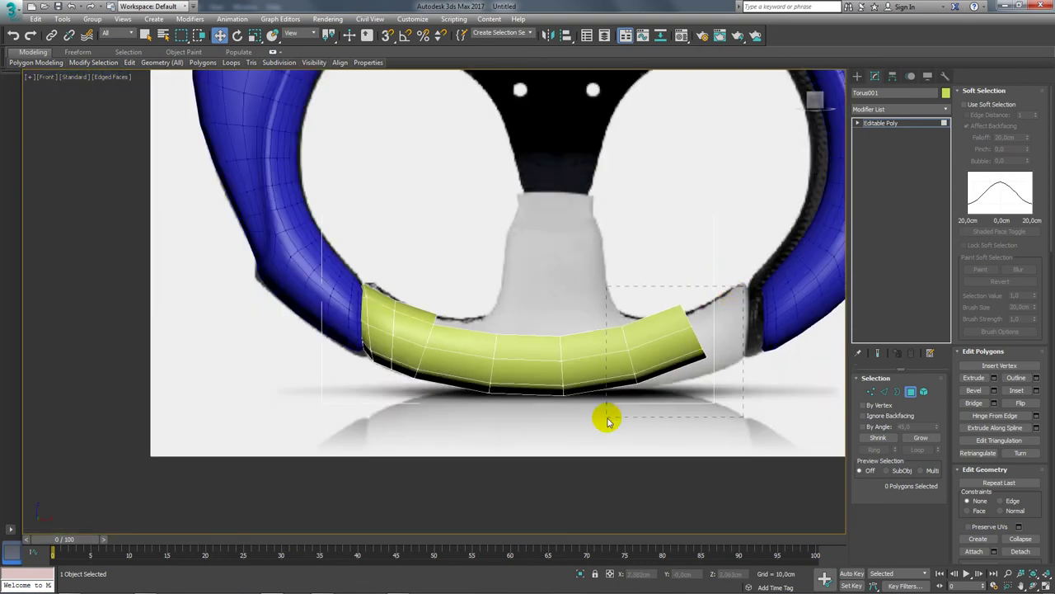
pyautogui.moveTo(608, 420); pyautogui.dragTo(610, 419)
pyautogui.click(907, 126)
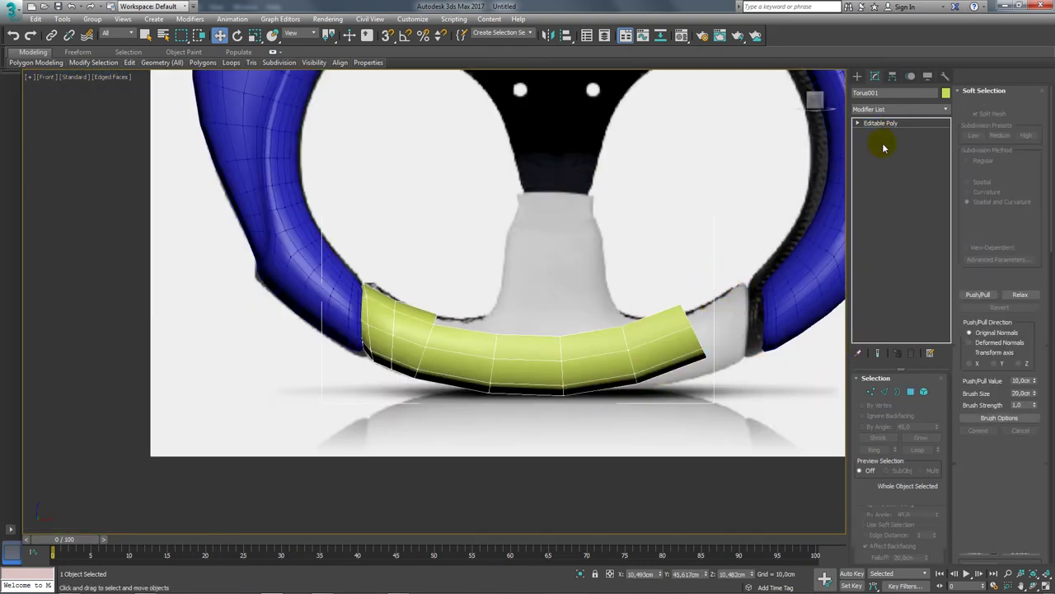
pyautogui.scroll(-2, 589, 314)
pyautogui.scroll(-4, 572, 299)
pyautogui.scroll(1, 572, 294)
# Step: Add a Symmetry modifier to Torus001 mirrored on the X axis with Flip enabled
pyautogui.scroll(2, 573, 295)
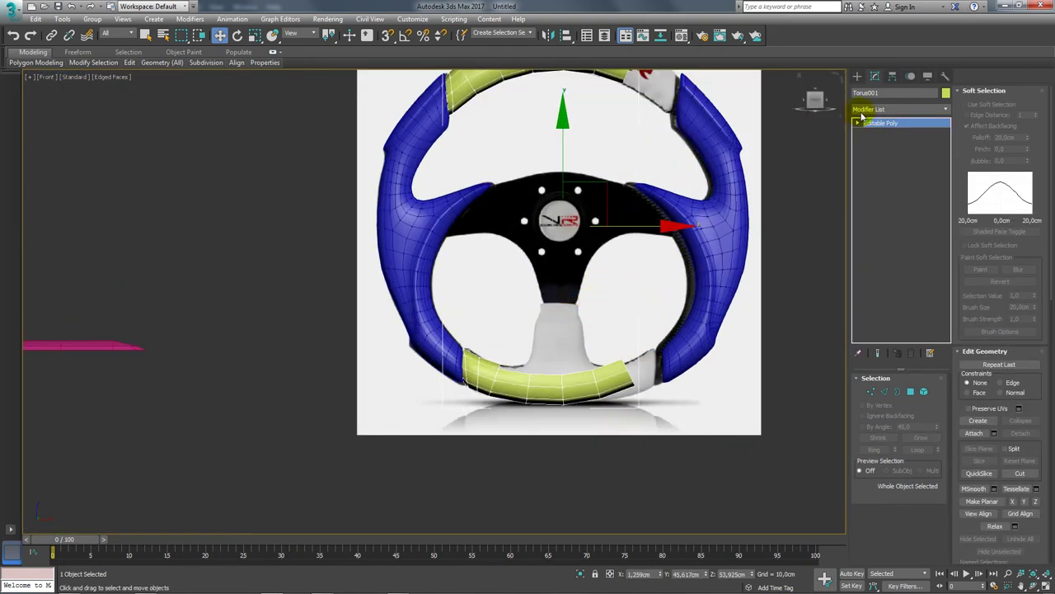
pyautogui.click(946, 108)
pyautogui.moveTo(945, 130)
pyautogui.mouseDown()
pyautogui.moveTo(951, 271)
pyautogui.moveTo(936, 459)
pyautogui.mouseUp()
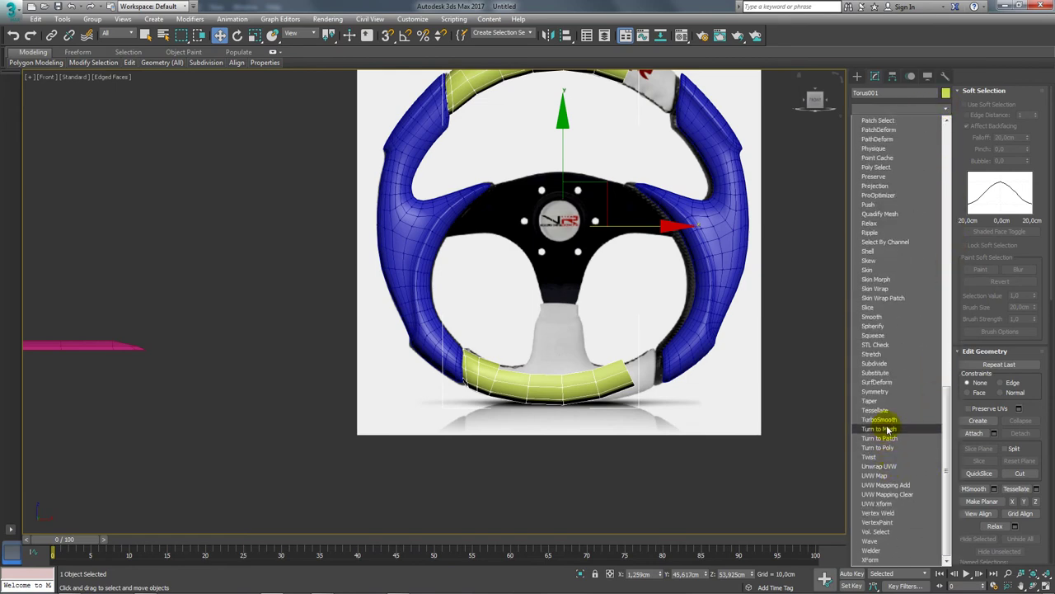
pyautogui.click(880, 392)
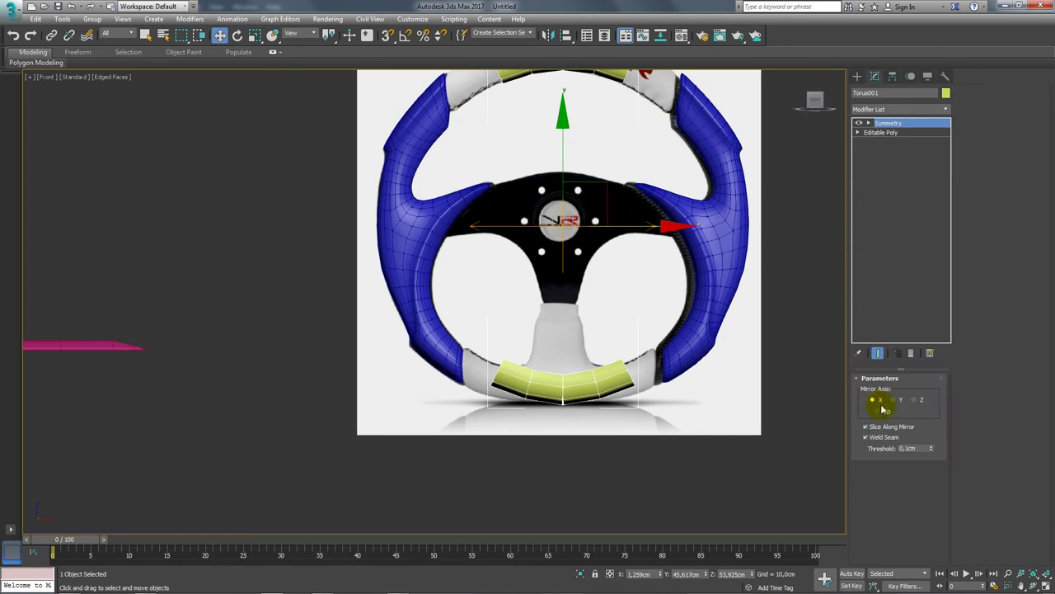
pyautogui.click(884, 411)
pyautogui.scroll(3, 515, 379)
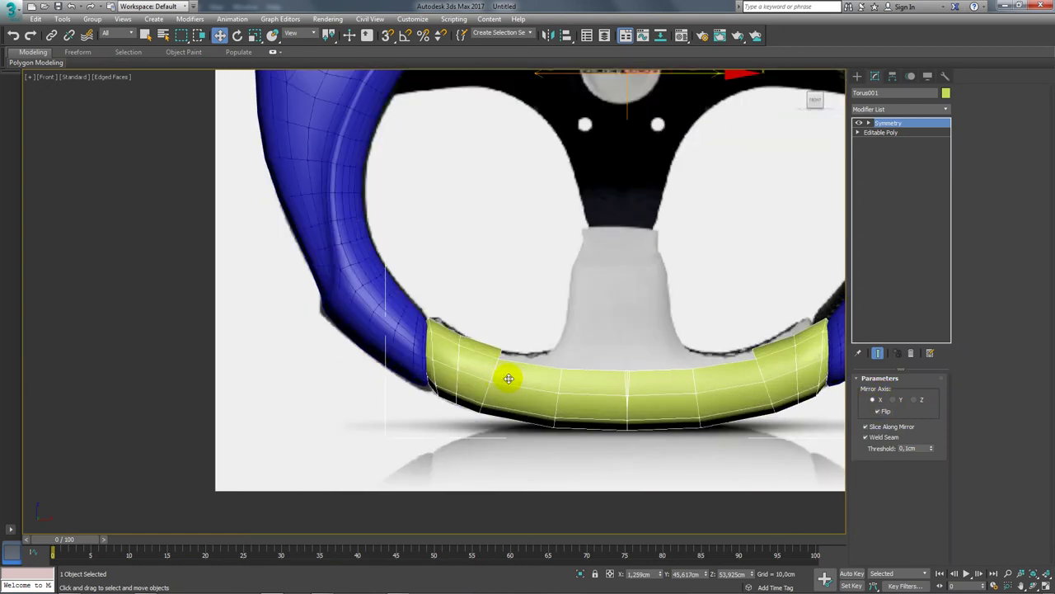
pyautogui.scroll(3, 527, 382)
pyautogui.scroll(-8, 528, 382)
pyautogui.scroll(2, 521, 297)
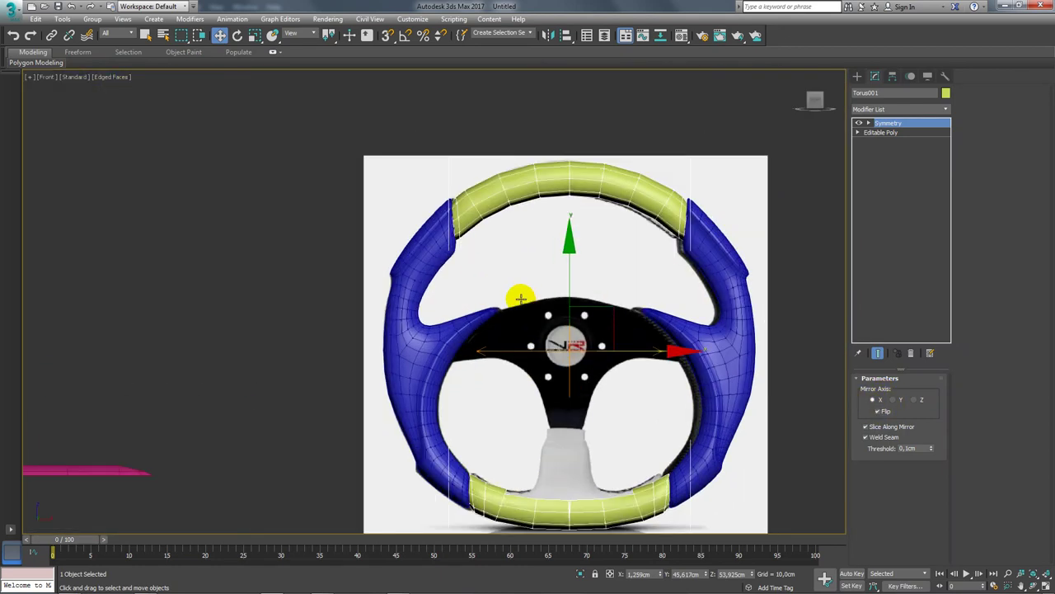
pyautogui.scroll(3, 582, 402)
pyautogui.scroll(3, 578, 405)
pyautogui.scroll(4, 578, 405)
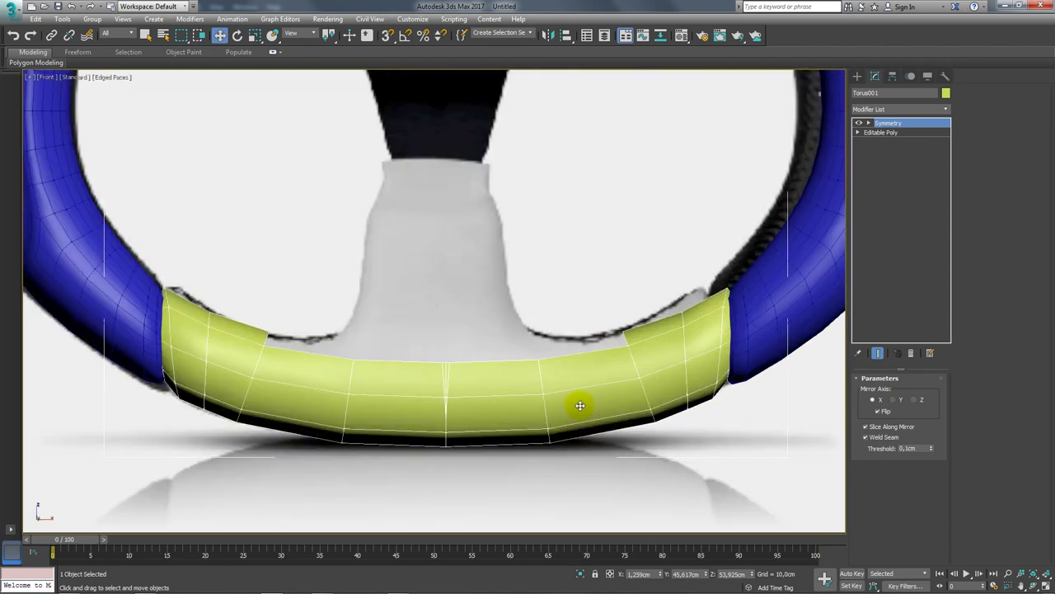
pyautogui.rightClick(566, 394)
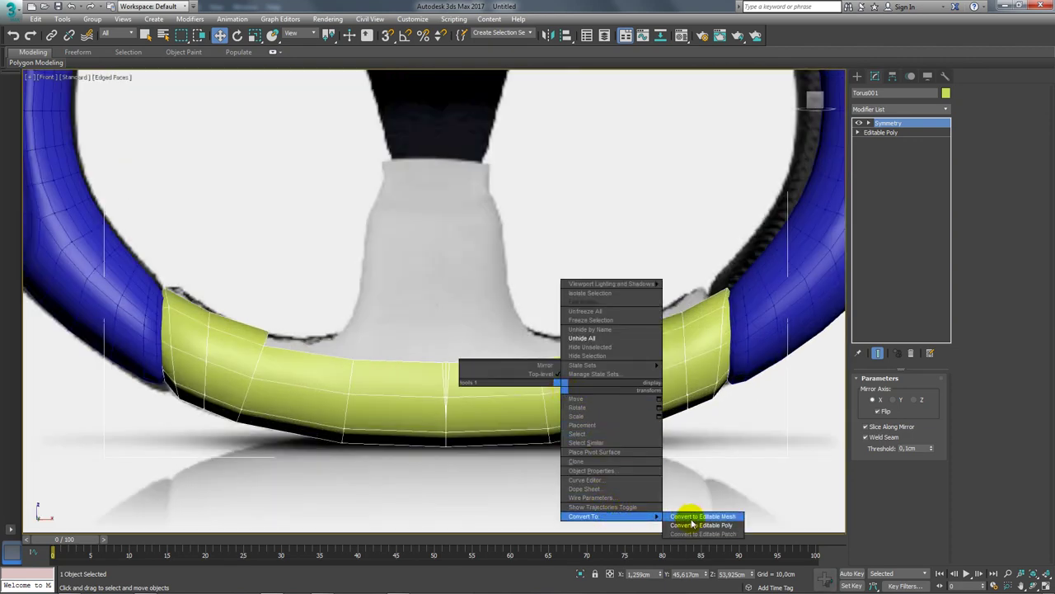
# Step: Convert the mirrored grip to Editable Poly and inspect the two centre-seam vertices
pyautogui.click(684, 513)
pyautogui.click(899, 392)
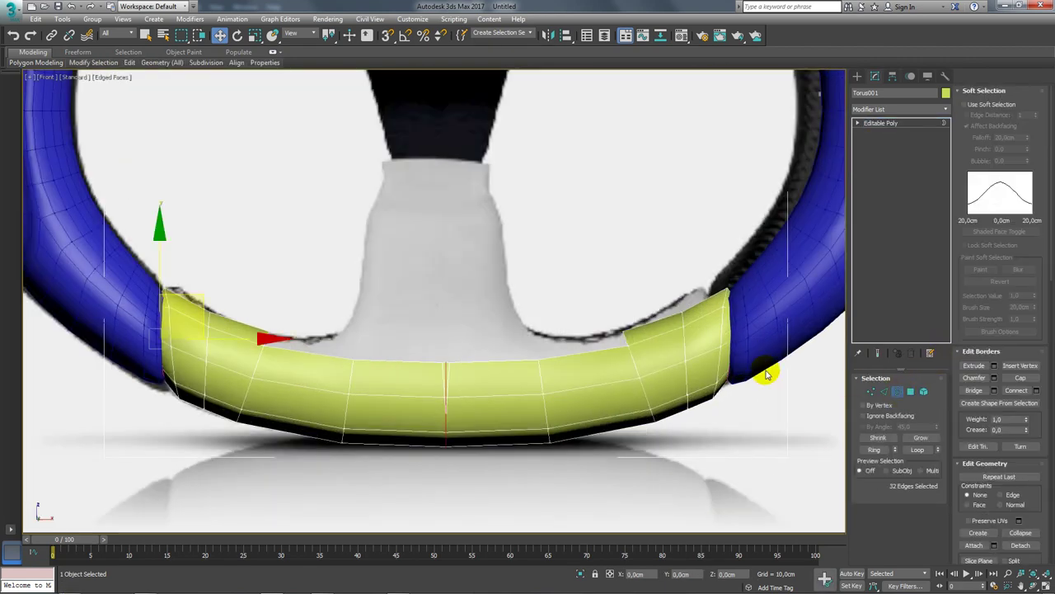
pyautogui.click(872, 393)
pyautogui.scroll(4, 305, 321)
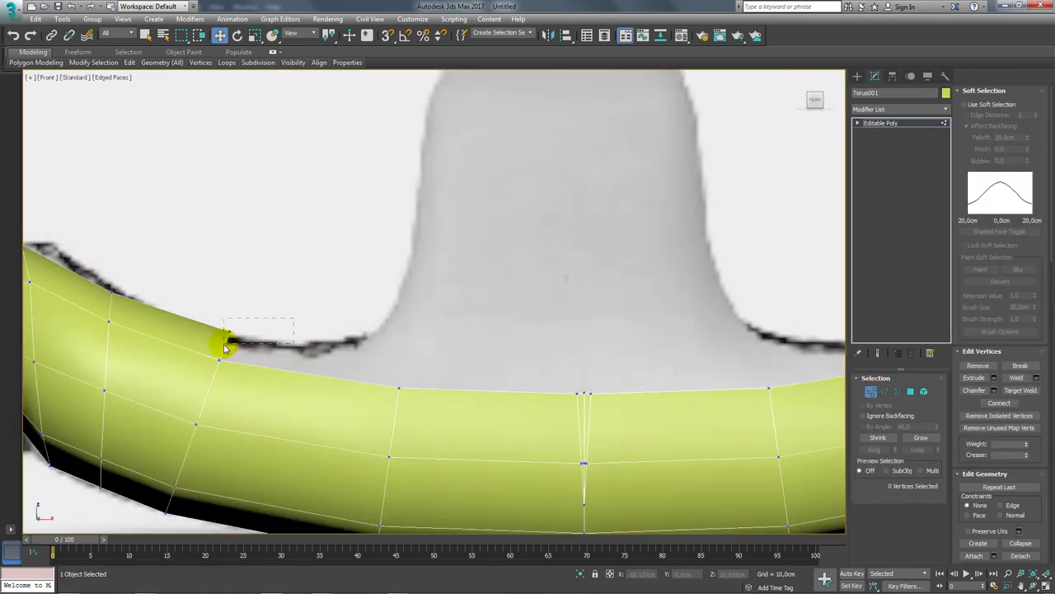
pyautogui.moveTo(294, 318); pyautogui.dragTo(225, 346)
pyautogui.moveTo(225, 346); pyautogui.dragTo(692, 283, button='middle')
pyautogui.moveTo(760, 324); pyautogui.dragTo(762, 327)
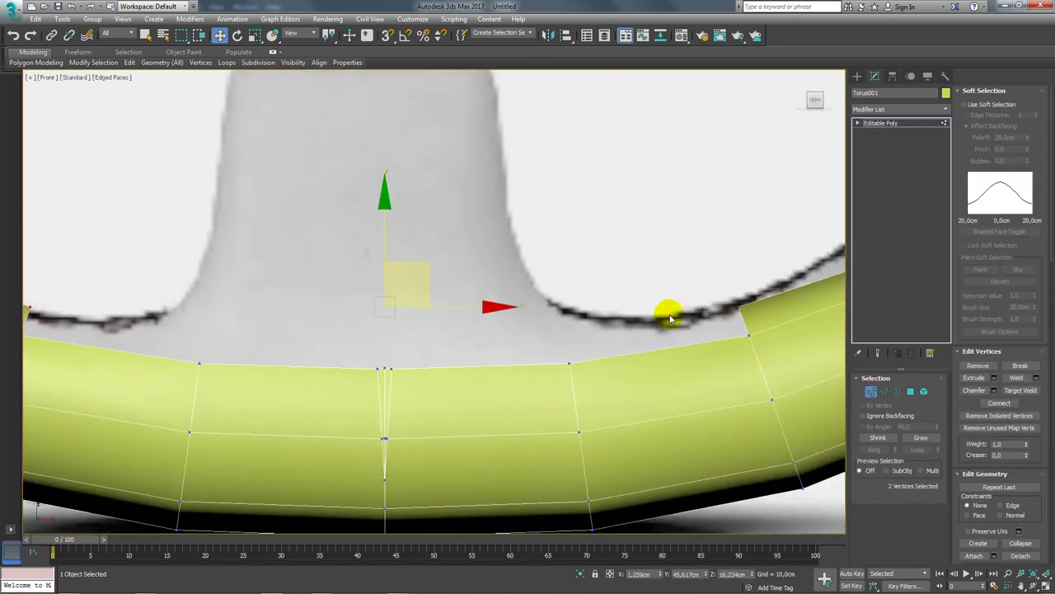
pyautogui.scroll(-5, 461, 306)
pyautogui.press('r')
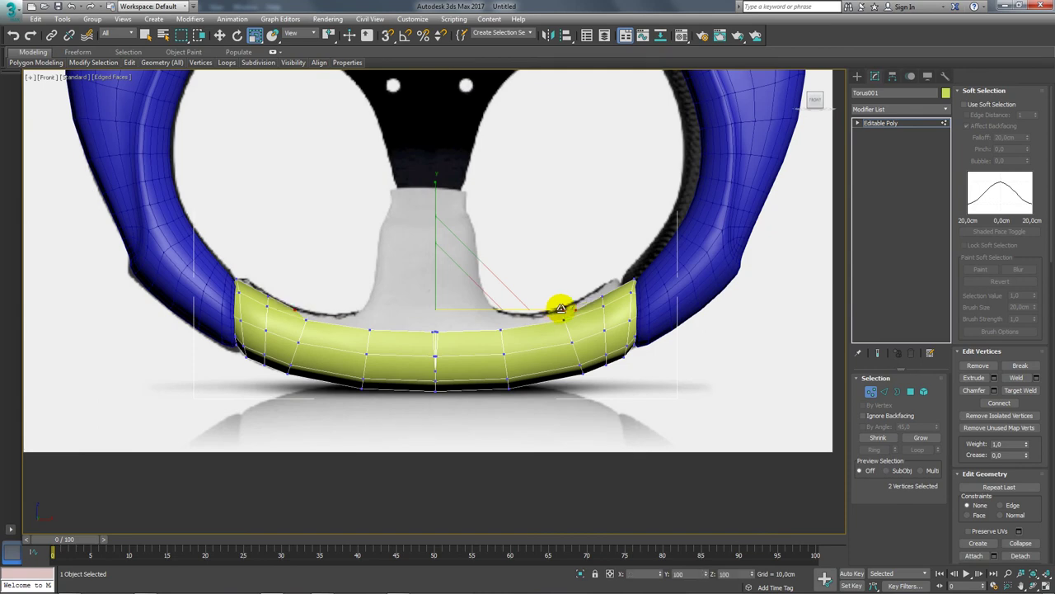
pyautogui.press('w')
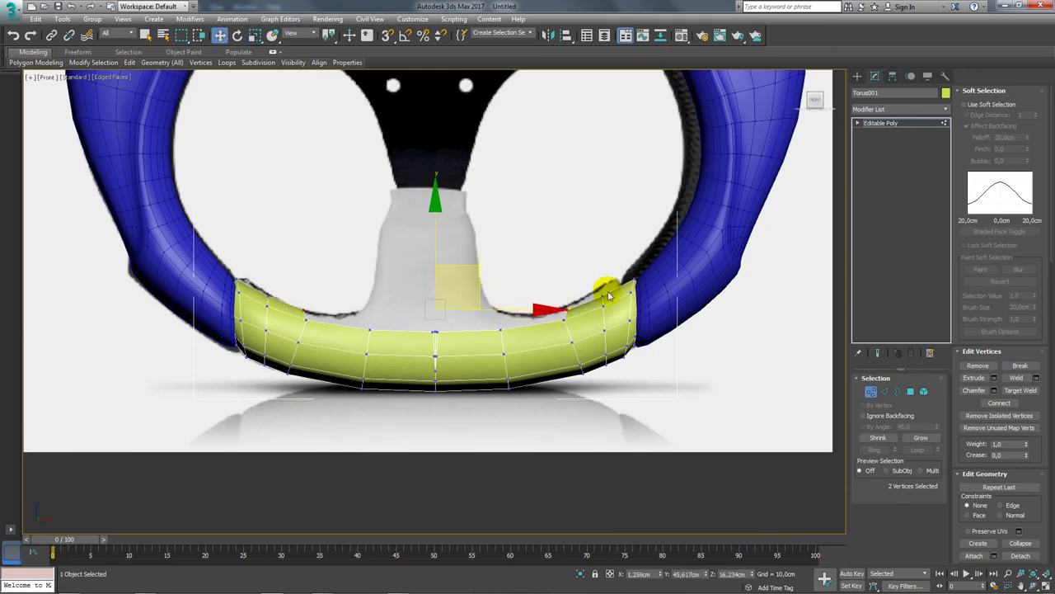
# Step: Select the two doubled edges along the centre seam and remove them
pyautogui.click(884, 393)
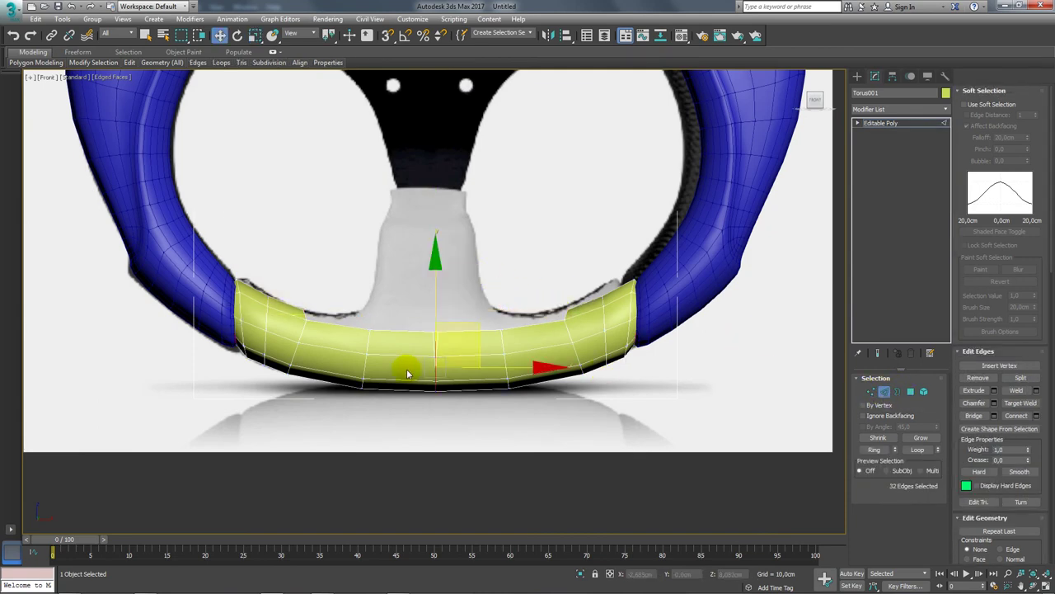
pyautogui.scroll(3, 405, 370)
pyautogui.scroll(2, 448, 330)
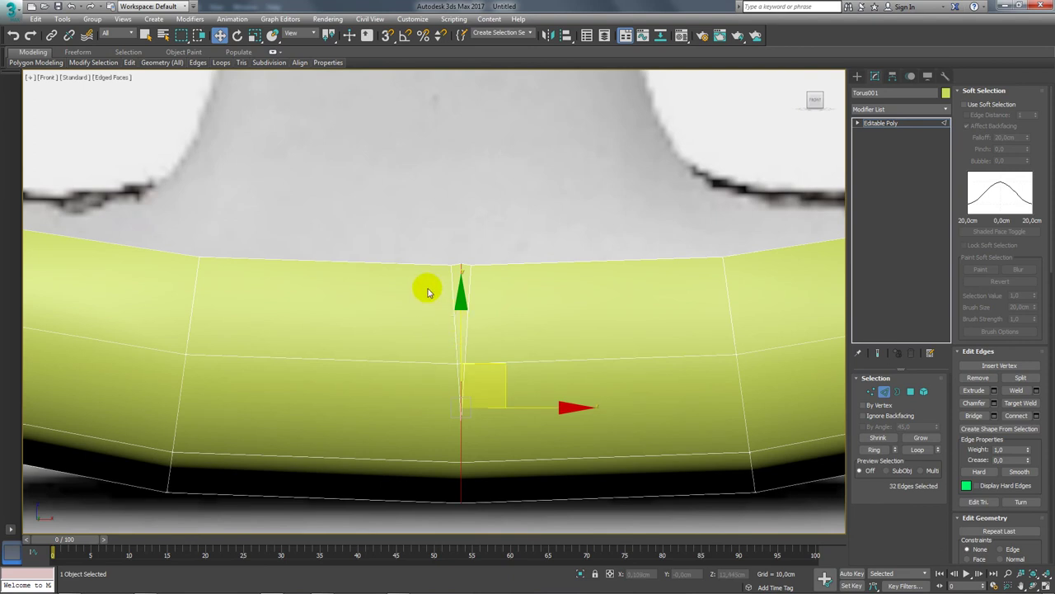
pyautogui.click(456, 304)
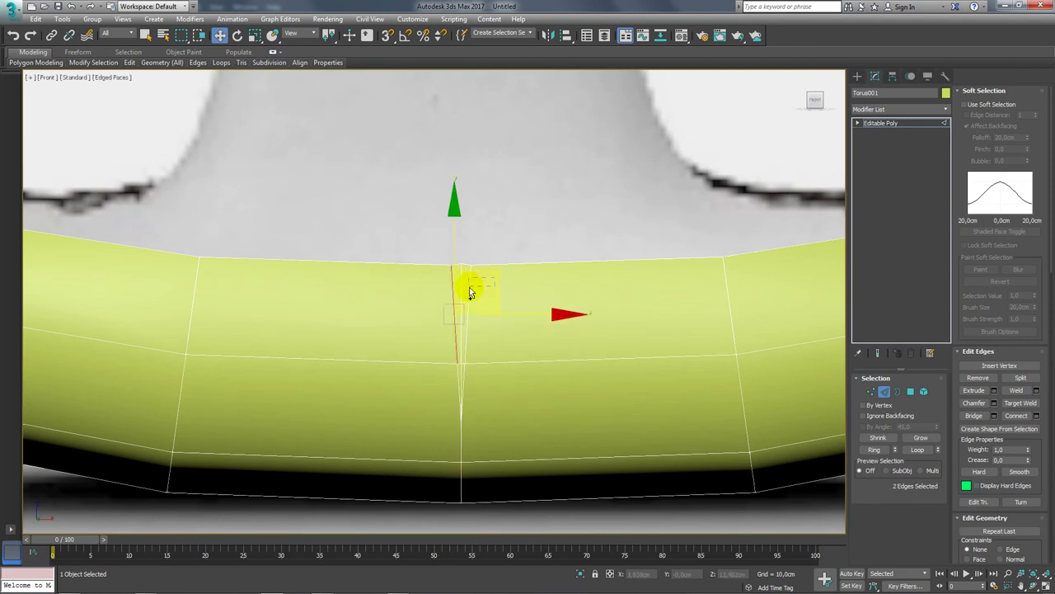
pyautogui.keyDown('ctrl'); pyautogui.click(470, 292); pyautogui.keyUp('ctrl')
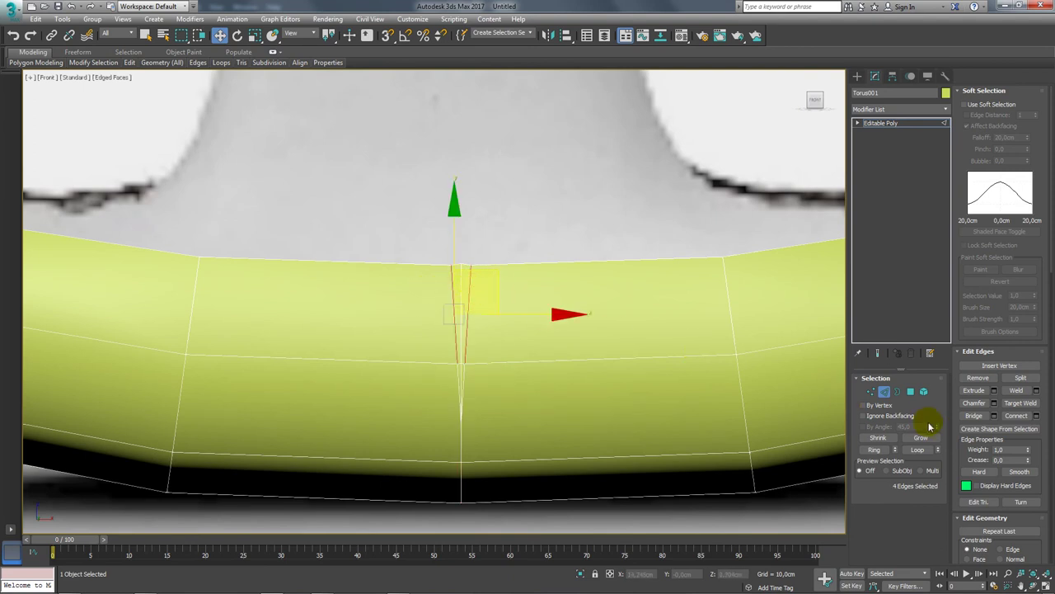
pyautogui.click(973, 378)
pyautogui.scroll(-5, 528, 330)
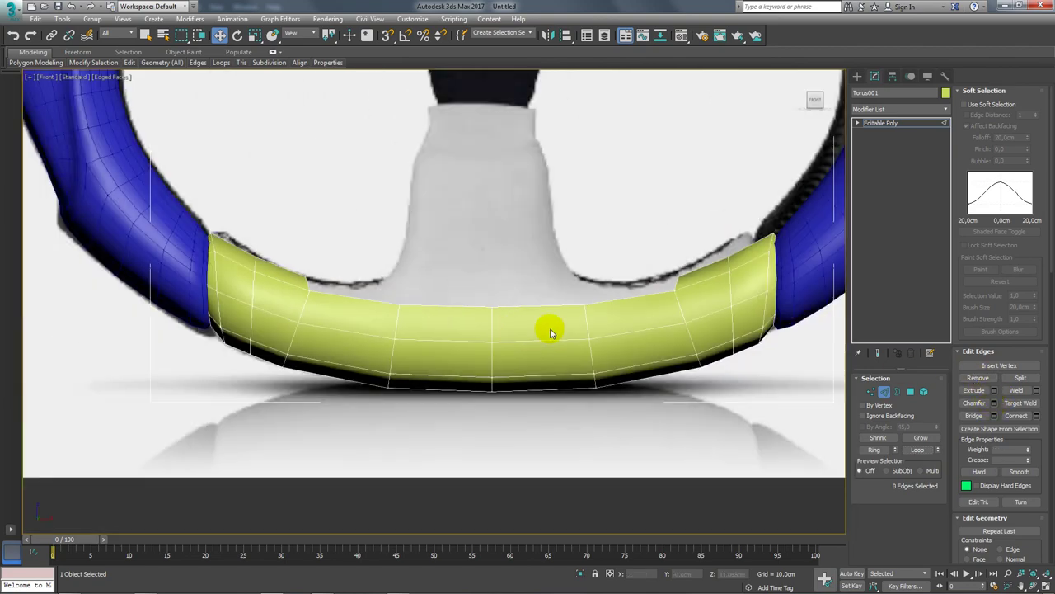
# Step: Select the grip's inner border loop and scale it down to 97%
pyautogui.click(900, 391)
pyautogui.click(544, 312)
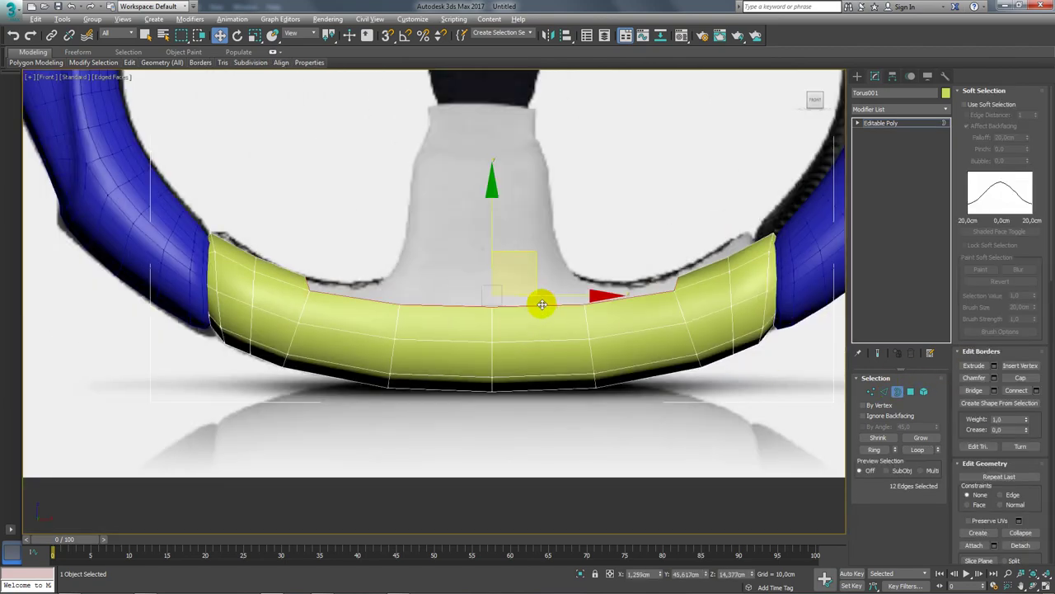
pyautogui.moveTo(539, 303)
pyautogui.keyDown('alt'); pyautogui.mouseDown(button='middle')
pyautogui.moveTo(498, 356)
pyautogui.moveTo(537, 316)
pyautogui.mouseUp(button='middle'); pyautogui.keyUp('alt')
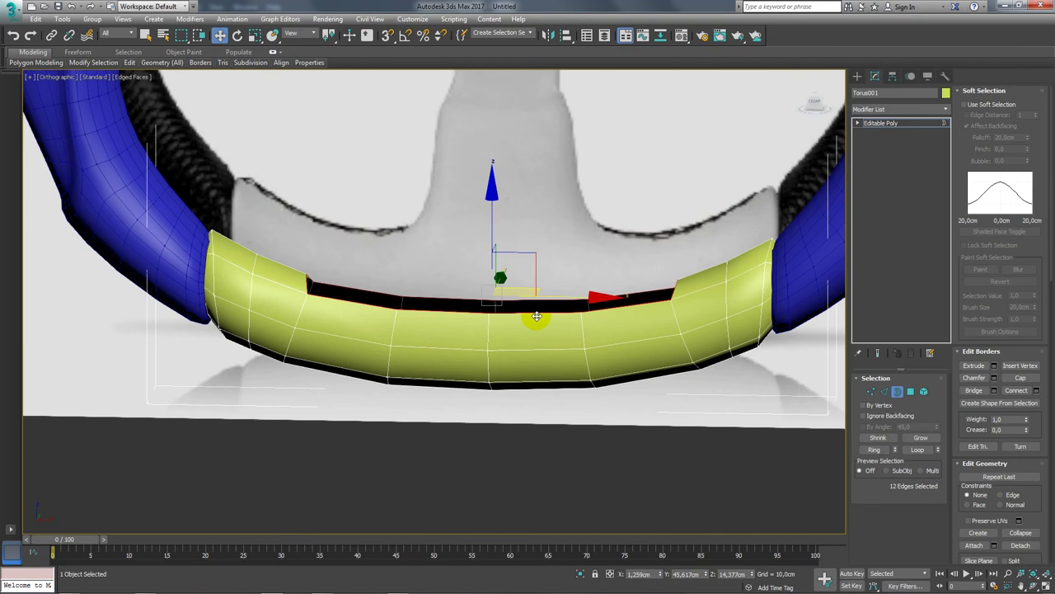
pyautogui.press('f')
pyautogui.scroll(5, 479, 318)
pyautogui.scroll(3, 460, 315)
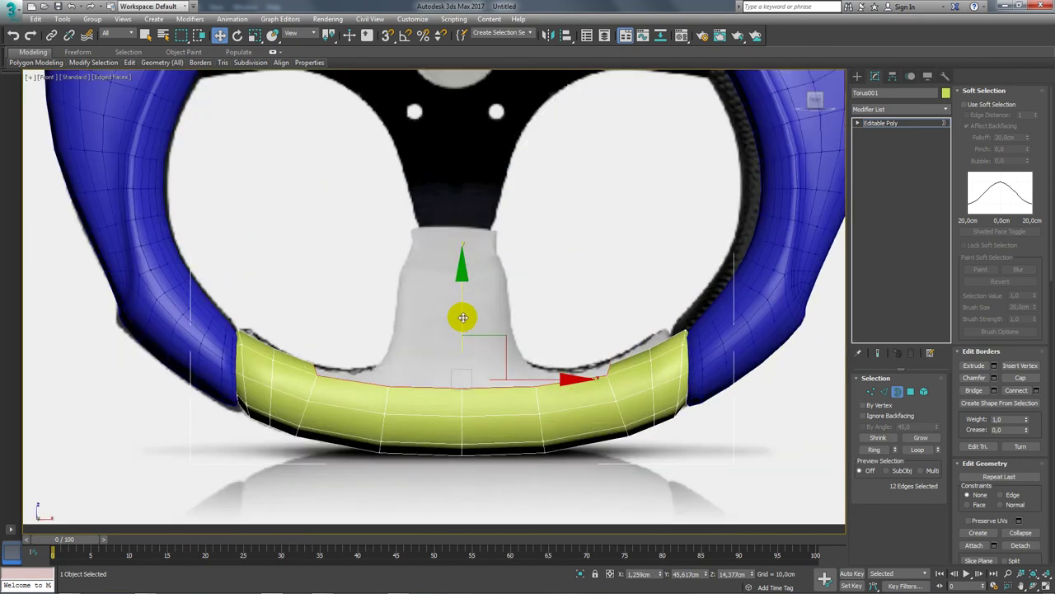
pyautogui.press('r')
pyautogui.moveTo(471, 338); pyautogui.dragTo(490, 372)
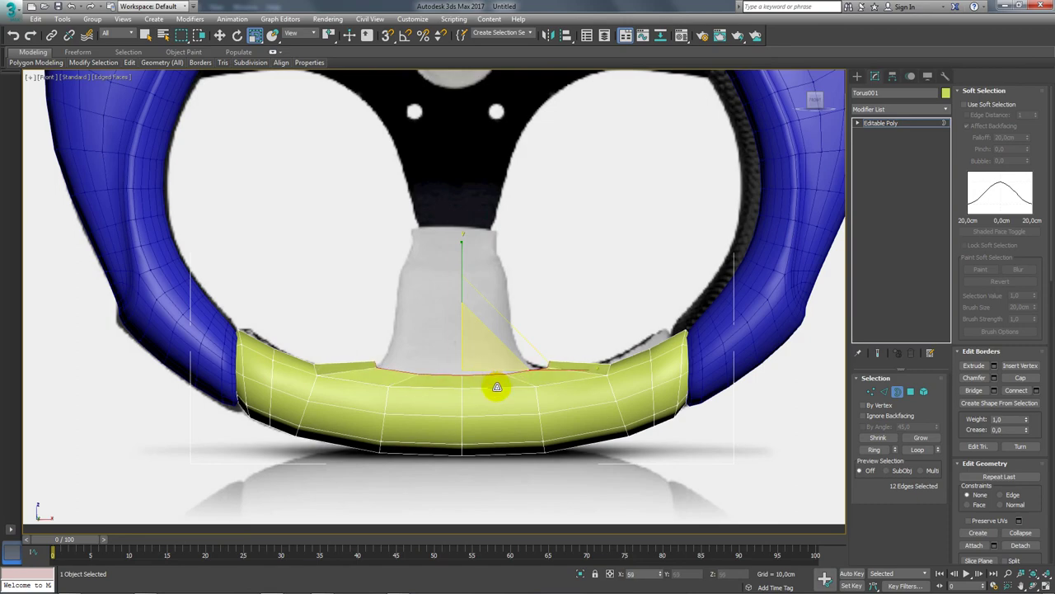
# Step: Raise the inner border slightly upward in the front view
pyautogui.press('w')
pyautogui.moveTo(530, 335)
pyautogui.keyDown('alt'); pyautogui.mouseDown(button='middle')
pyautogui.moveTo(523, 407)
pyautogui.moveTo(506, 384)
pyautogui.moveTo(524, 360)
pyautogui.mouseUp(button='middle'); pyautogui.keyUp('alt')
pyautogui.press('f')
pyautogui.scroll(2, 492, 350)
pyautogui.scroll(3, 470, 305)
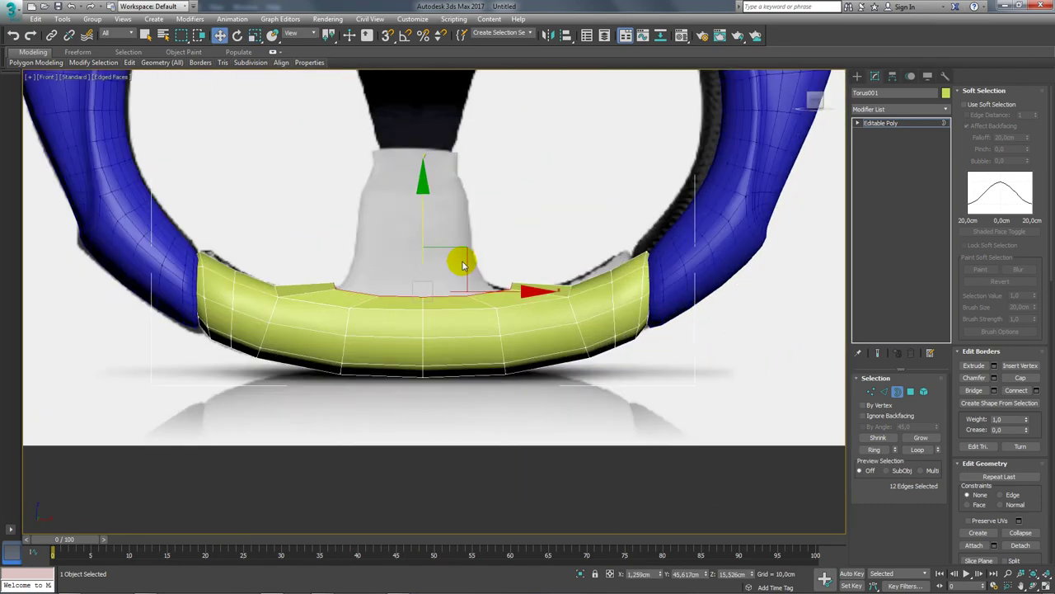
pyautogui.scroll(2, 435, 245)
pyautogui.moveTo(408, 230); pyautogui.dragTo(405, 207)
# Step: Scale the inner border narrower along X toward the centre spoke's base
pyautogui.press('r')
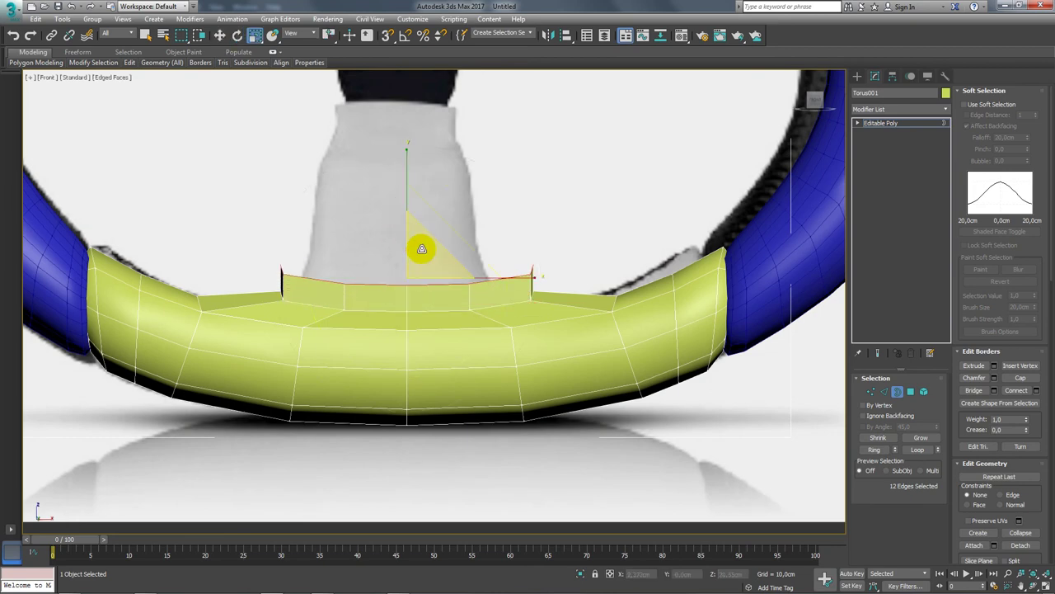
pyautogui.moveTo(537, 283); pyautogui.dragTo(509, 278)
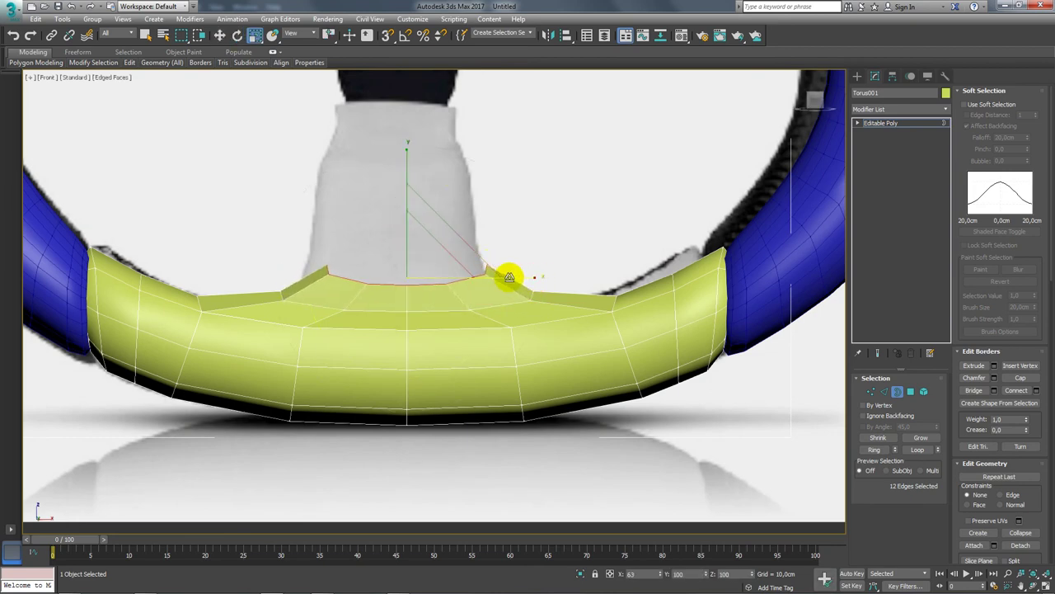
pyautogui.scroll(-5, 513, 277)
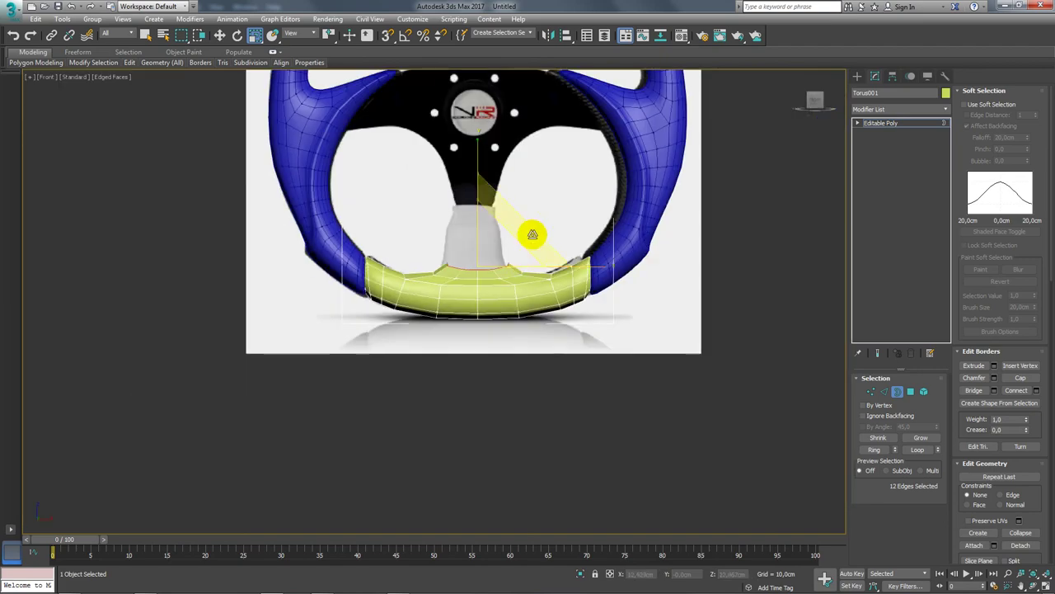
pyautogui.moveTo(536, 234)
pyautogui.keyDown('alt'); pyautogui.mouseDown(button='middle')
pyautogui.moveTo(504, 244)
pyautogui.moveTo(544, 252)
pyautogui.moveTo(566, 304)
pyautogui.moveTo(530, 252)
pyautogui.moveTo(601, 231)
pyautogui.moveTo(536, 242)
pyautogui.mouseUp(button='middle'); pyautogui.keyUp('alt')
pyautogui.press('f')
pyautogui.scroll(3, 495, 248)
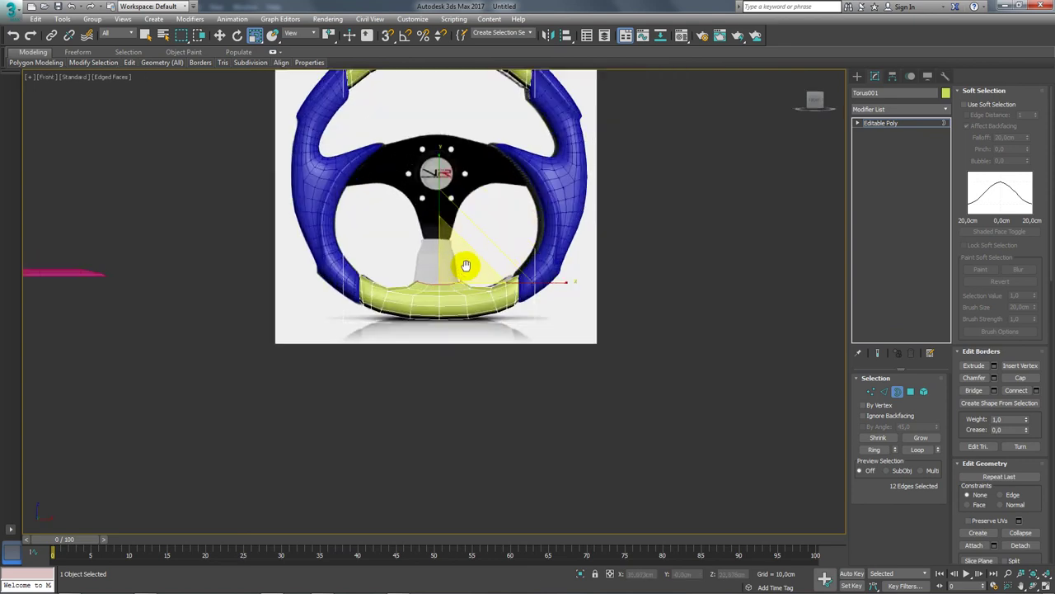
pyautogui.scroll(4, 437, 280)
pyautogui.scroll(2, 408, 277)
# Step: Shift-extrude the inner border upward, tilt its sides inward, and raise it into a tall stem
pyautogui.press('w')
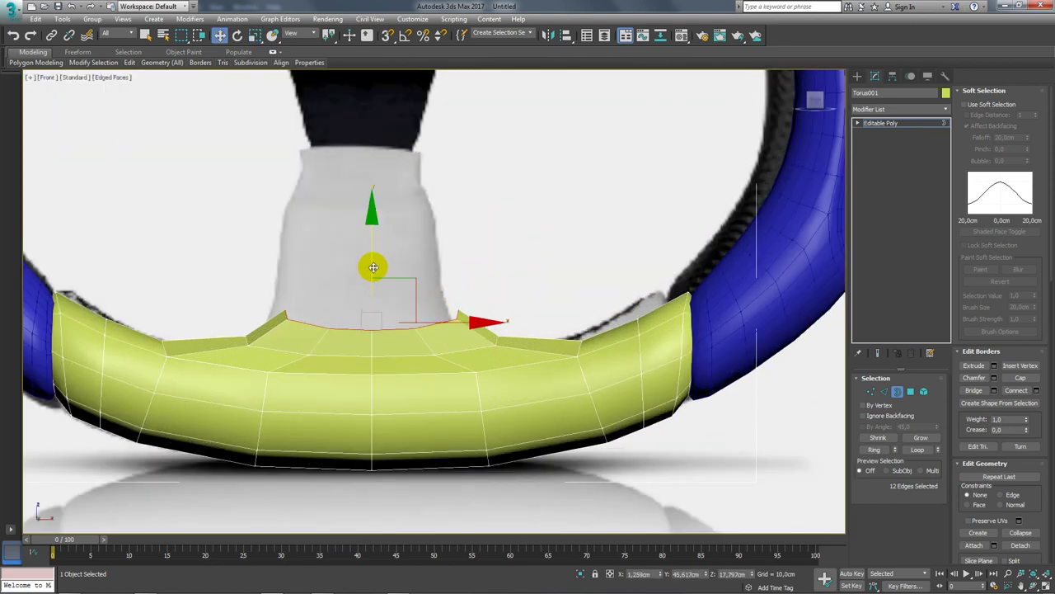
pyautogui.moveTo(372, 268)
pyautogui.keyDown('shift'); pyautogui.mouseDown()
pyautogui.moveTo(382, 201)
pyautogui.moveTo(378, 247)
pyautogui.mouseUp(); pyautogui.keyUp('shift')
pyautogui.press('e')
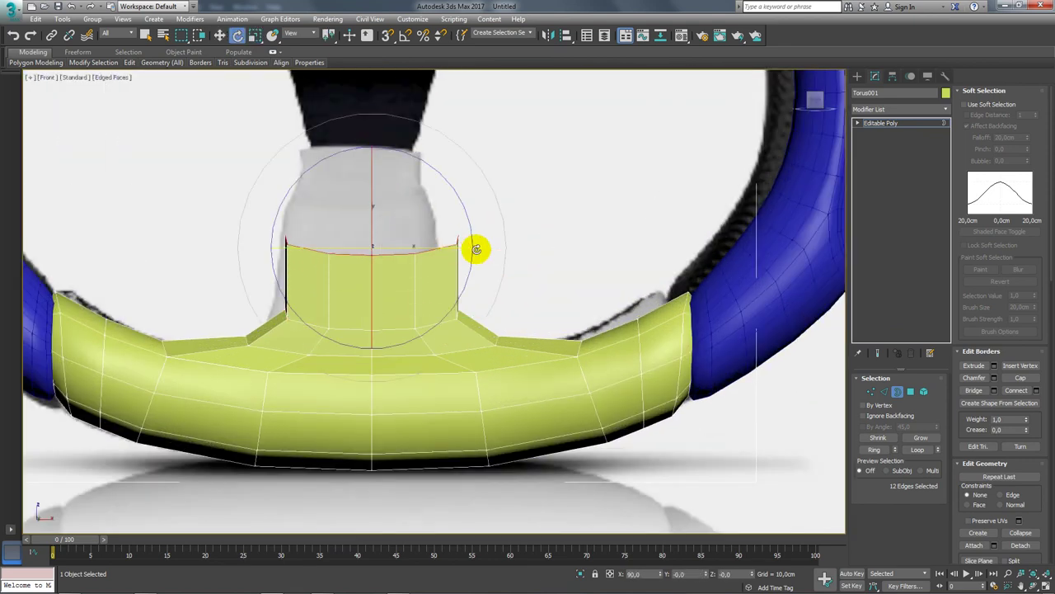
pyautogui.moveTo(477, 249); pyautogui.dragTo(481, 245)
pyautogui.press('w')
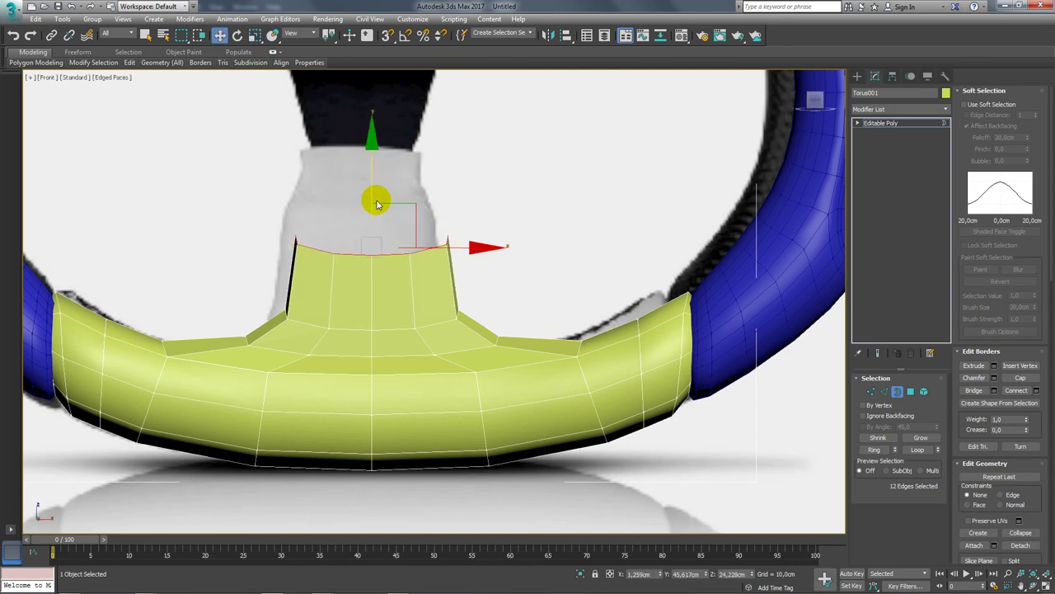
pyautogui.moveTo(376, 204); pyautogui.dragTo(381, 286, button='middle')
pyautogui.moveTo(375, 260); pyautogui.dragTo(377, 224)
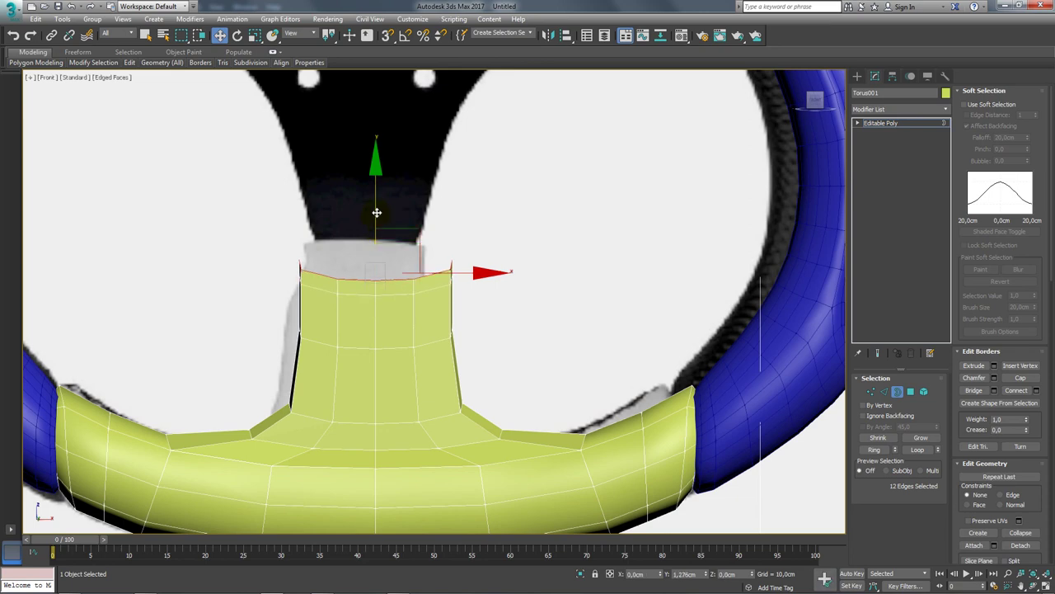
# Step: Scale the stem's top border inward, to 84% on one axis
pyautogui.press('r')
pyautogui.moveTo(462, 267)
pyautogui.mouseDown()
pyautogui.moveTo(499, 276)
pyautogui.moveTo(490, 272)
pyautogui.mouseUp()
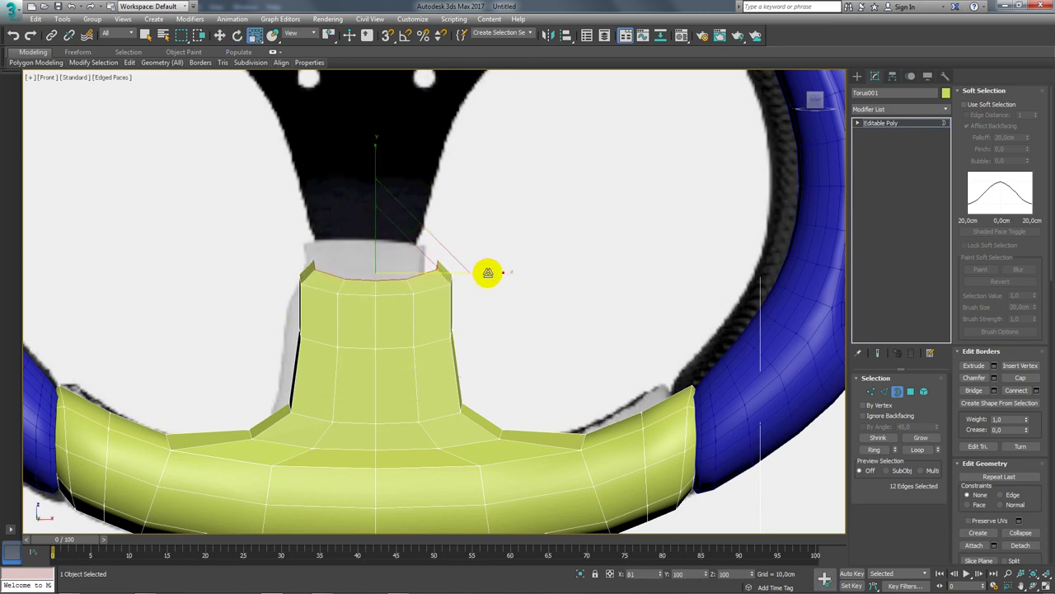
pyautogui.moveTo(489, 273)
pyautogui.keyDown('alt'); pyautogui.mouseDown(button='middle')
pyautogui.moveTo(448, 318)
pyautogui.moveTo(483, 294)
pyautogui.mouseUp(button='middle'); pyautogui.keyUp('alt')
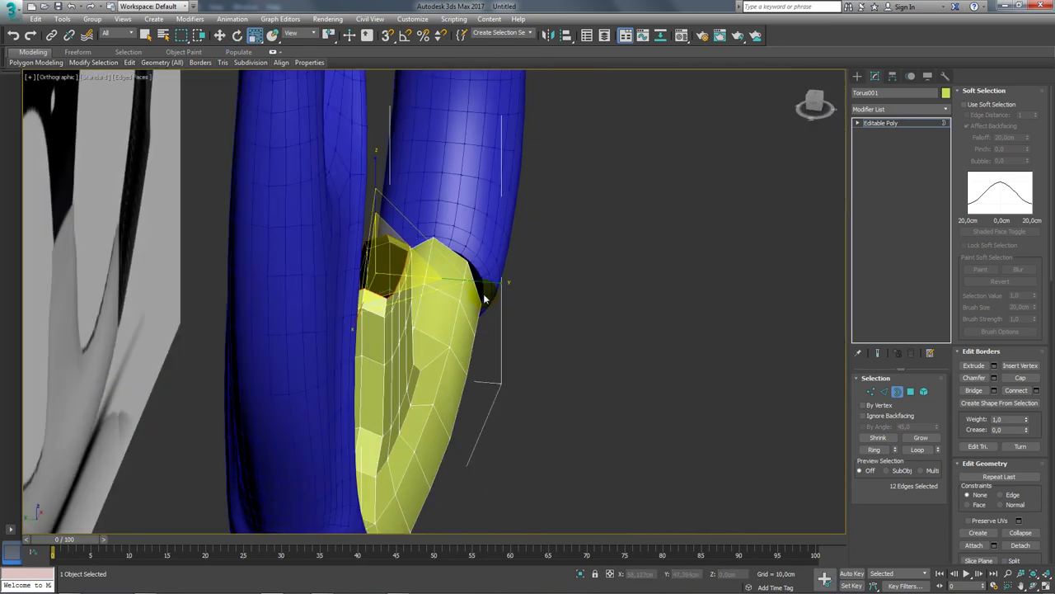
pyautogui.moveTo(484, 294)
pyautogui.mouseDown()
pyautogui.moveTo(503, 278)
pyautogui.moveTo(495, 283)
pyautogui.mouseUp()
pyautogui.moveTo(495, 283)
pyautogui.keyDown('alt'); pyautogui.mouseDown(button='middle')
pyautogui.moveTo(498, 302)
pyautogui.moveTo(435, 283)
pyautogui.mouseUp(button='middle'); pyautogui.keyUp('alt')
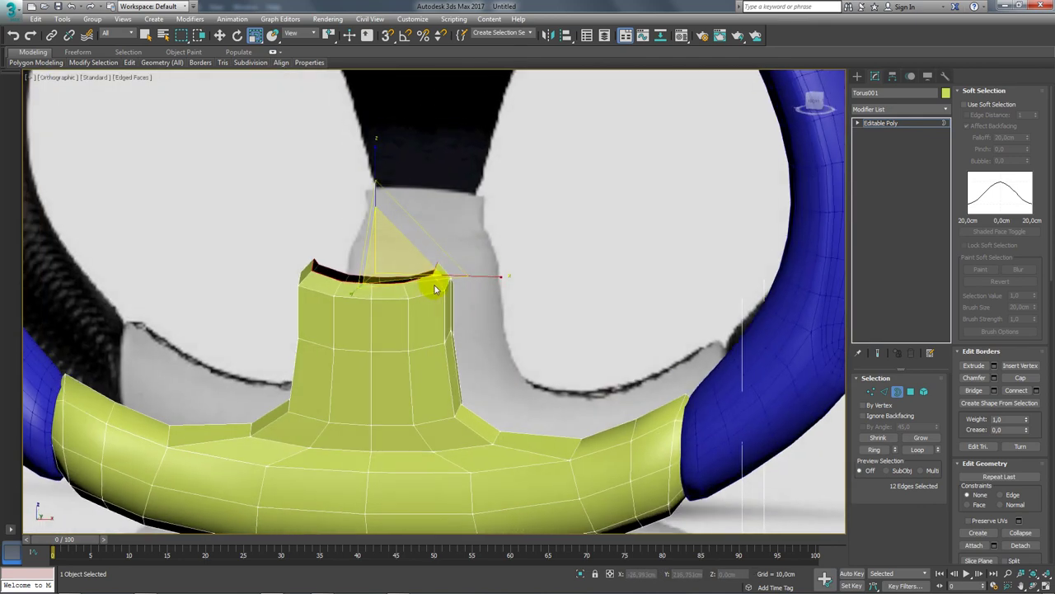
pyautogui.press('f')
pyautogui.scroll(4, 421, 241)
pyautogui.scroll(4, 483, 313)
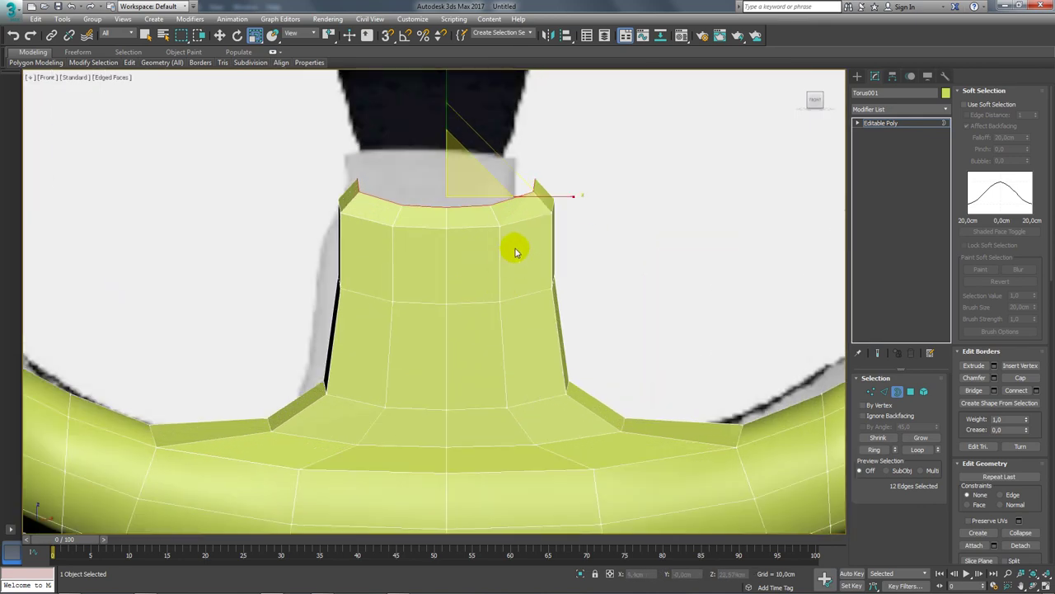
# Step: Flatten the top border ring vertically and nudge it slightly upward to meet the reference spoke
pyautogui.press('w')
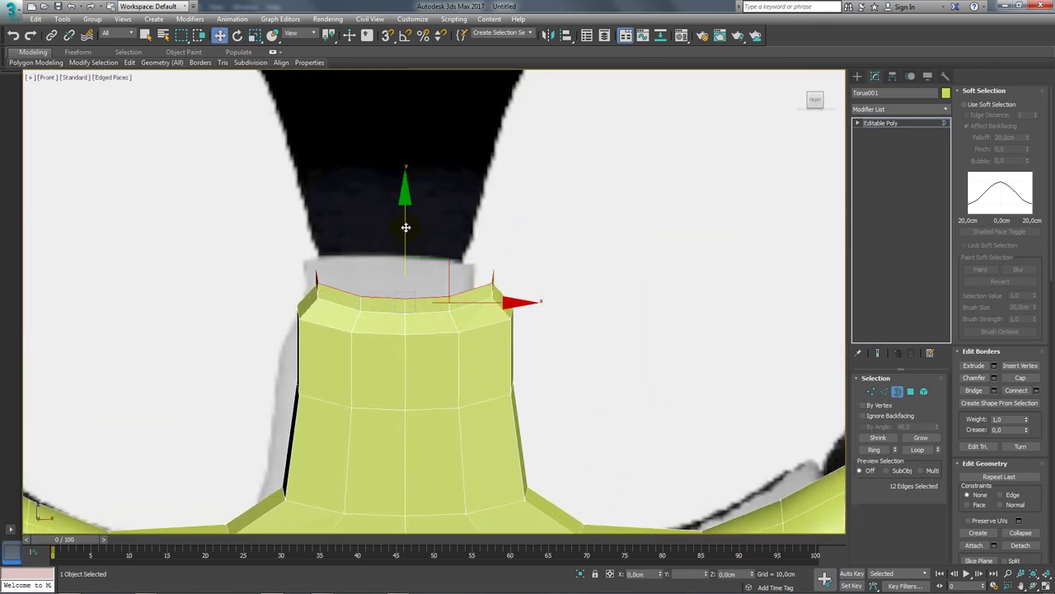
pyautogui.press('r')
pyautogui.moveTo(407, 193)
pyautogui.mouseDown()
pyautogui.moveTo(410, 232)
pyautogui.moveTo(405, 195)
pyautogui.mouseUp()
pyautogui.press('w')
pyautogui.press('r')
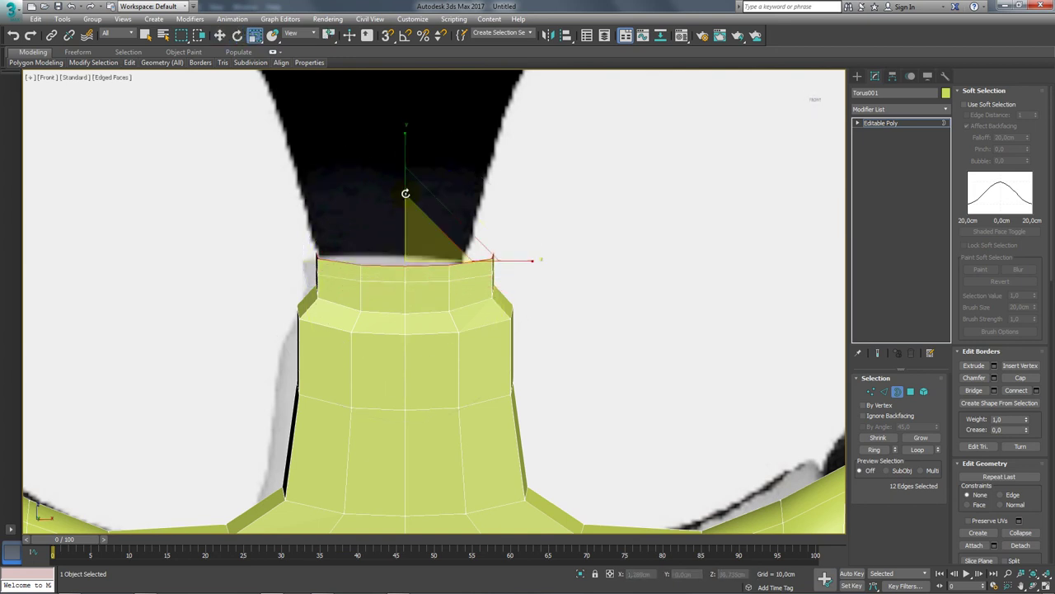
pyautogui.press('w')
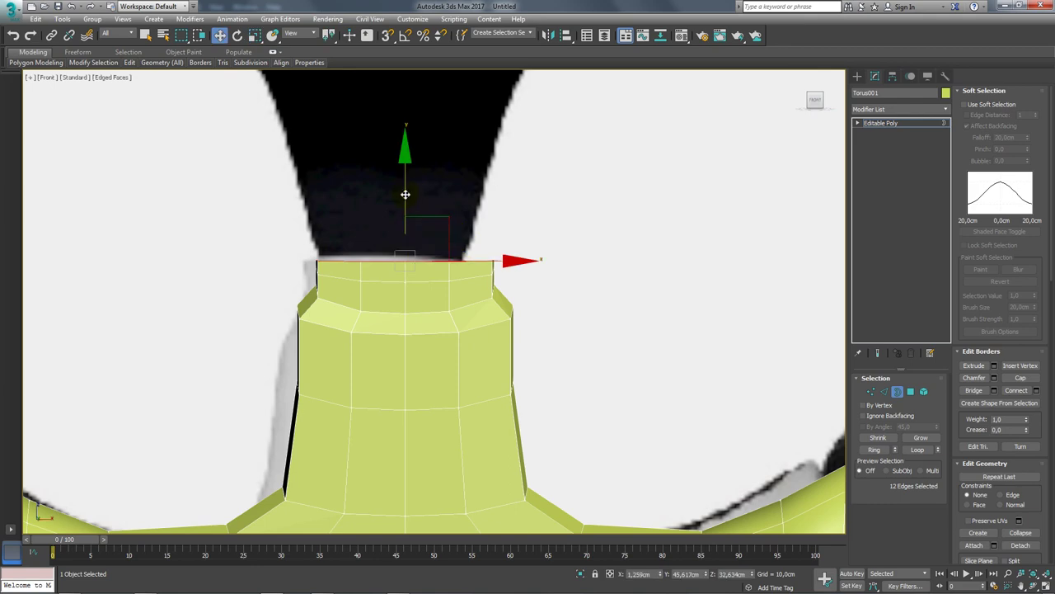
pyautogui.moveTo(408, 189); pyautogui.dragTo(407, 185)
# Step: In perspective, scale the stem's top border narrower, to 88 percent and then 97 percent
pyautogui.press('p')
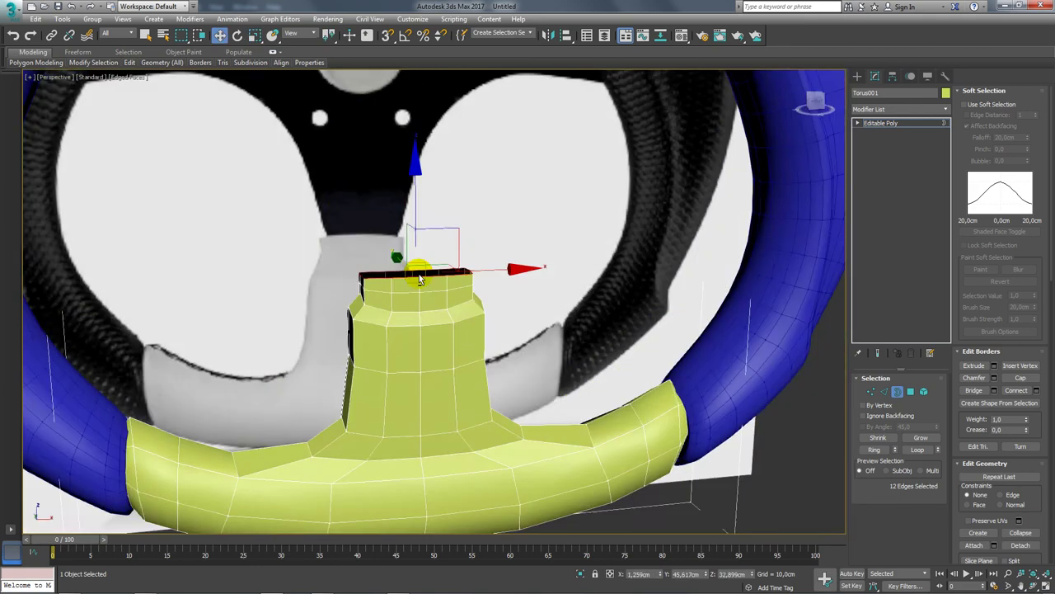
pyautogui.moveTo(424, 243)
pyautogui.keyDown('alt'); pyautogui.mouseDown(button='middle')
pyautogui.moveTo(431, 290)
pyautogui.moveTo(442, 284)
pyautogui.mouseUp(button='middle'); pyautogui.keyUp('alt')
pyautogui.press('r')
pyautogui.moveTo(442, 284); pyautogui.dragTo(473, 277)
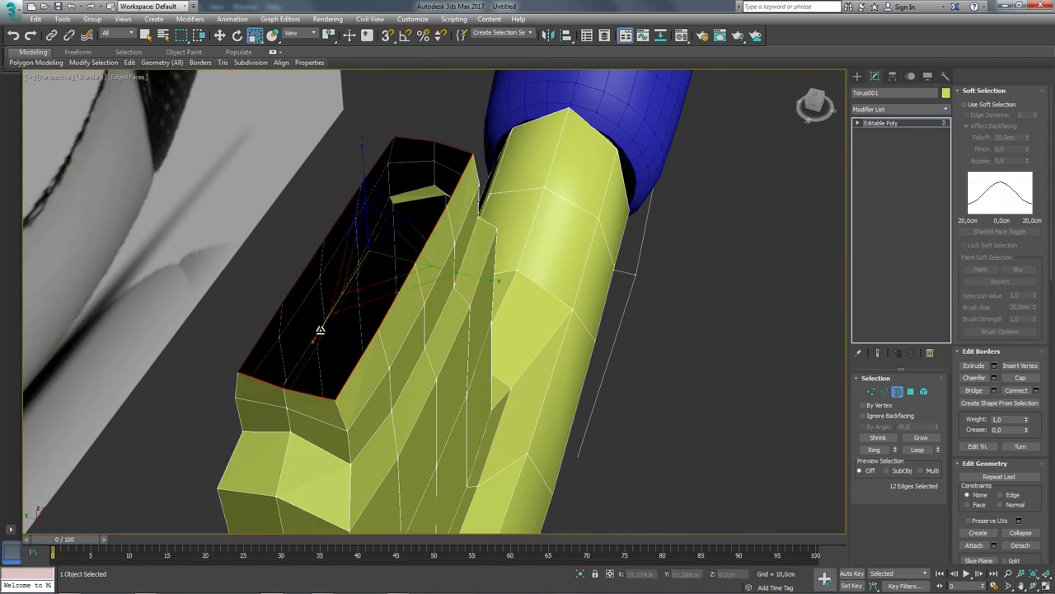
pyautogui.moveTo(322, 330); pyautogui.dragTo(322, 330)
pyautogui.moveTo(322, 330)
pyautogui.keyDown('alt'); pyautogui.mouseDown(button='middle')
pyautogui.moveTo(498, 343)
pyautogui.moveTo(484, 331)
pyautogui.moveTo(578, 337)
pyautogui.moveTo(501, 328)
pyautogui.moveTo(606, 226)
pyautogui.mouseUp(button='middle'); pyautogui.keyUp('alt')
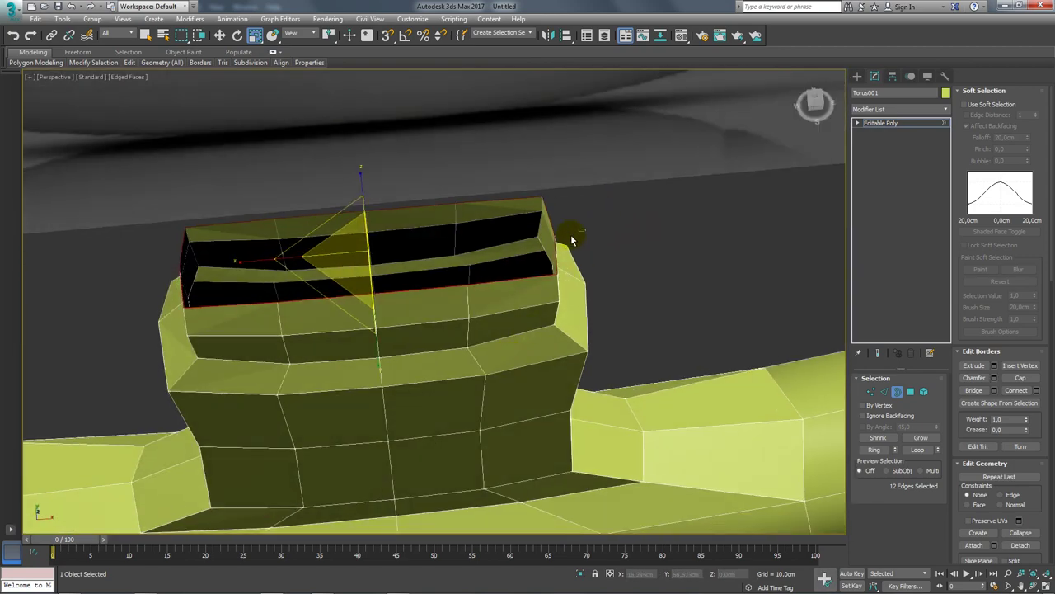
# Step: Select the top edge loop's four middle edges and bridge them across the opening
pyautogui.click(427, 257)
pyautogui.press('2')
pyautogui.doubleClick(511, 238)
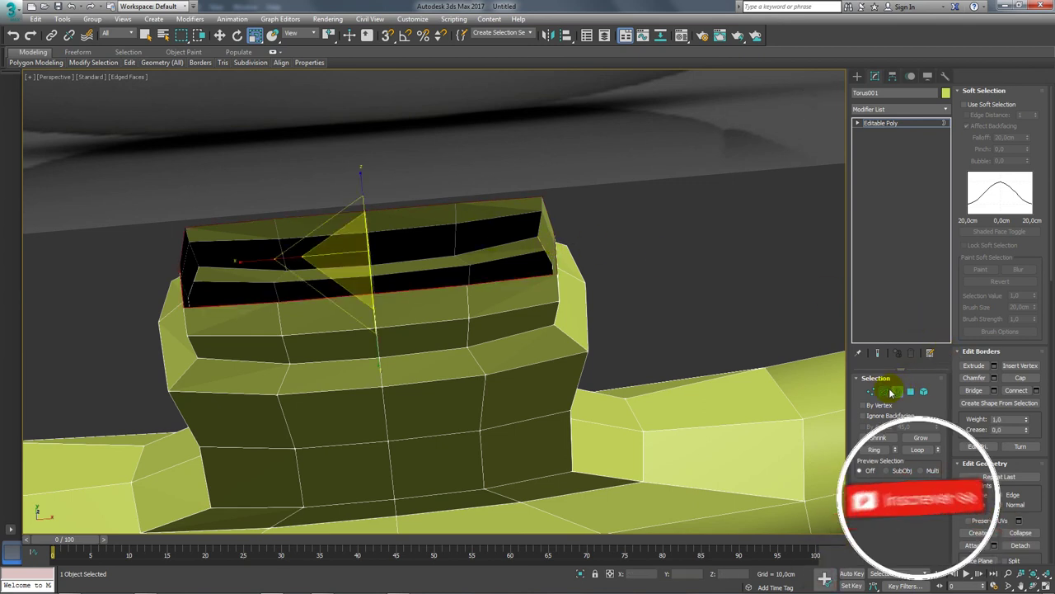
pyautogui.click(230, 206)
pyautogui.click(993, 415)
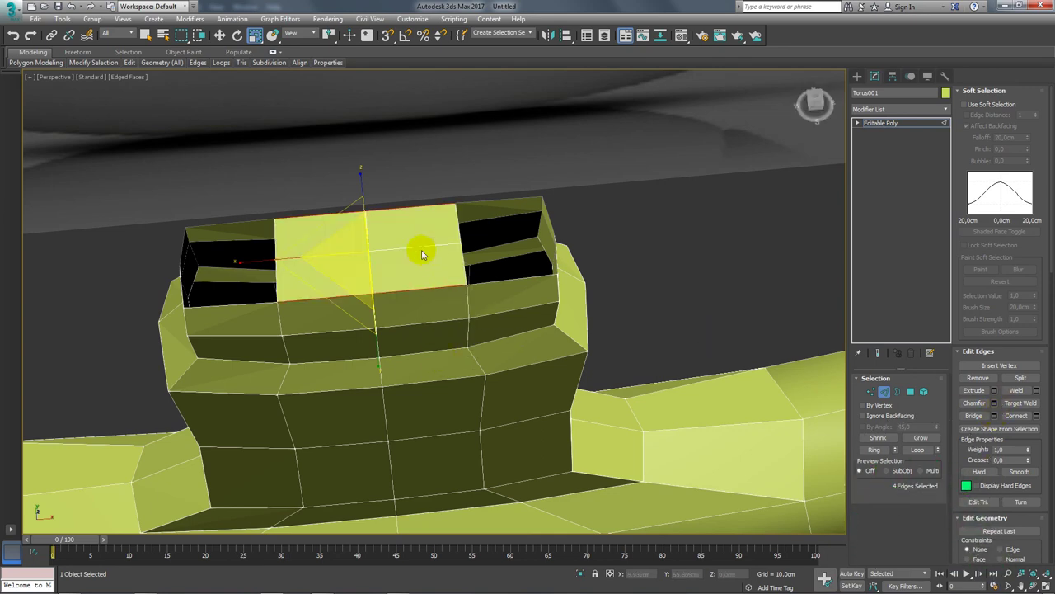
# Step: Select the right remaining opening's border and bridge its edges to close it
pyautogui.keyDown('alt'); pyautogui.moveTo(421, 254); pyautogui.dragTo(455, 276, button='middle'); pyautogui.keyUp('alt')
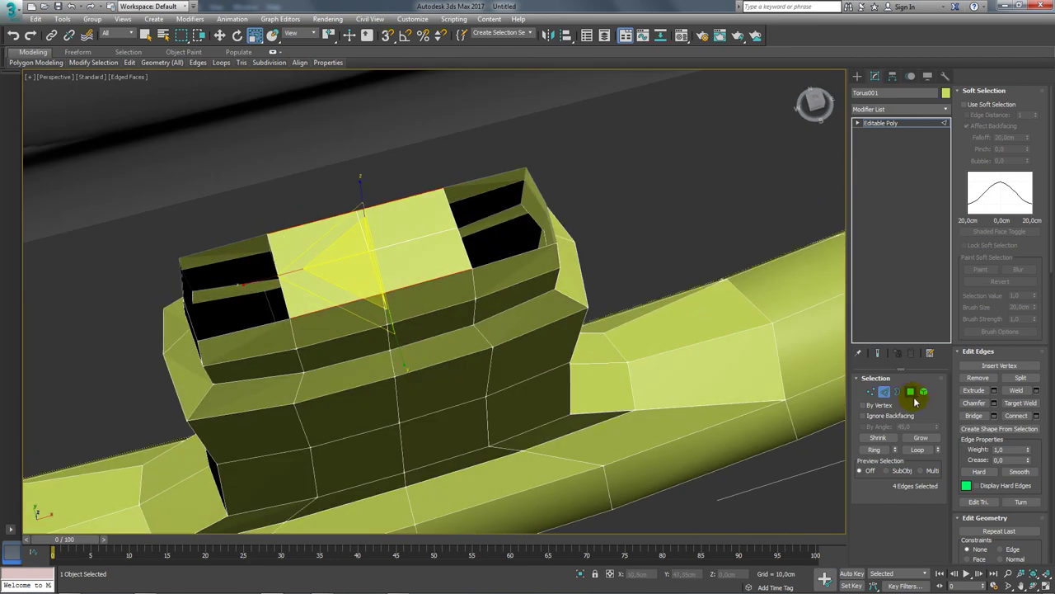
pyautogui.click(898, 391)
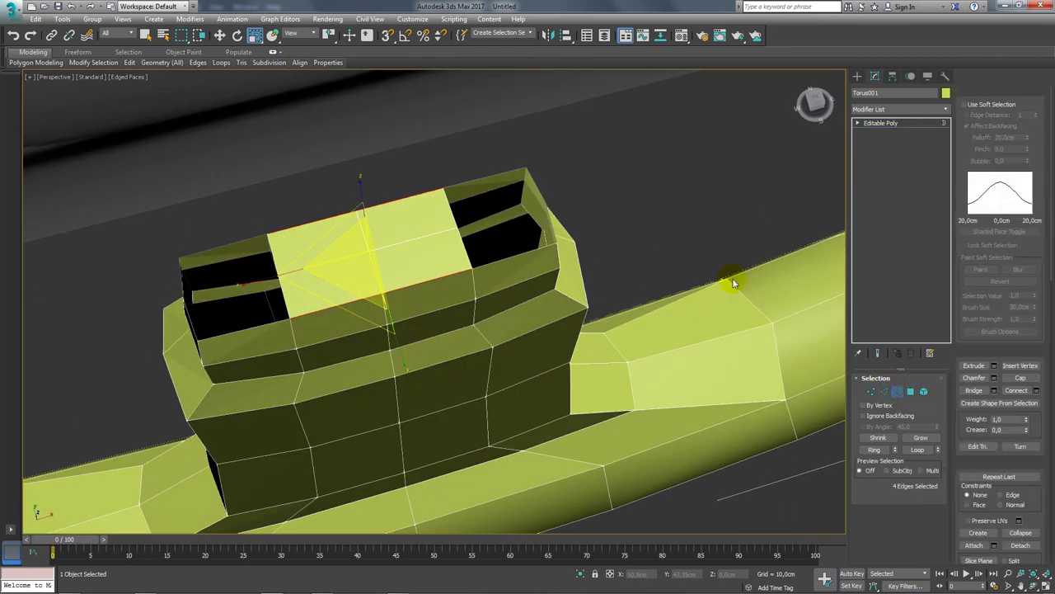
pyautogui.click(515, 262)
pyautogui.click(884, 391)
pyautogui.keyDown('alt'); pyautogui.moveTo(608, 223); pyautogui.dragTo(536, 165, button='middle'); pyautogui.keyUp('alt')
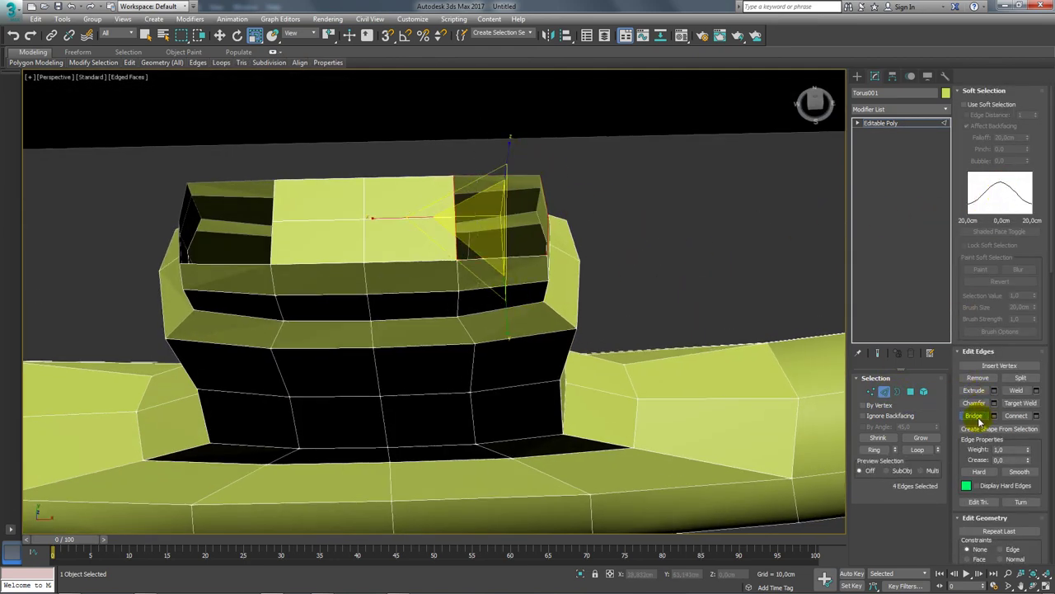
pyautogui.click(976, 416)
# Step: Bridge the left remaining opening closed as well
pyautogui.click(897, 392)
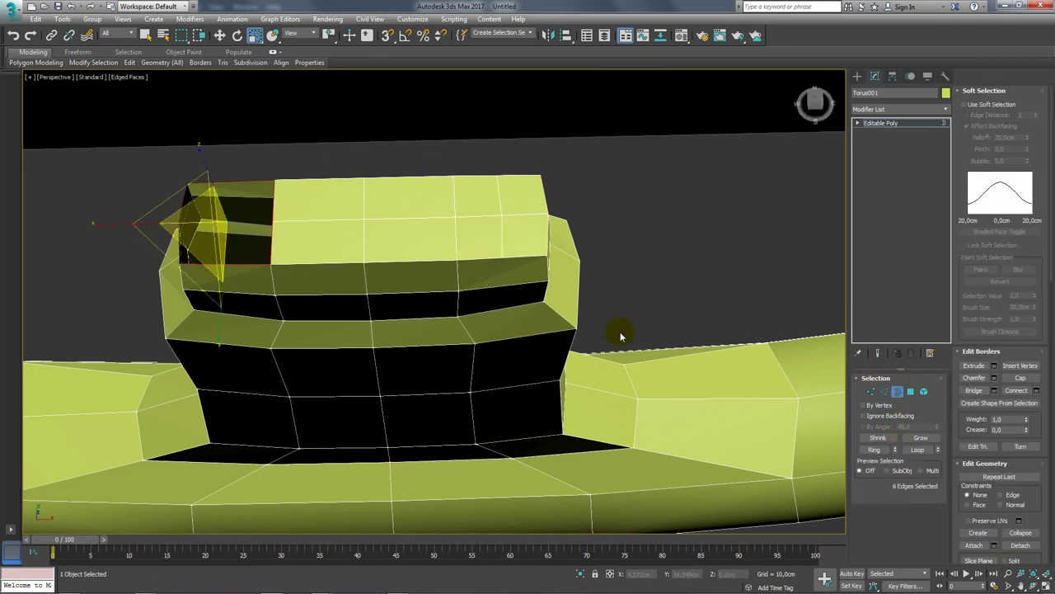
pyautogui.click(887, 391)
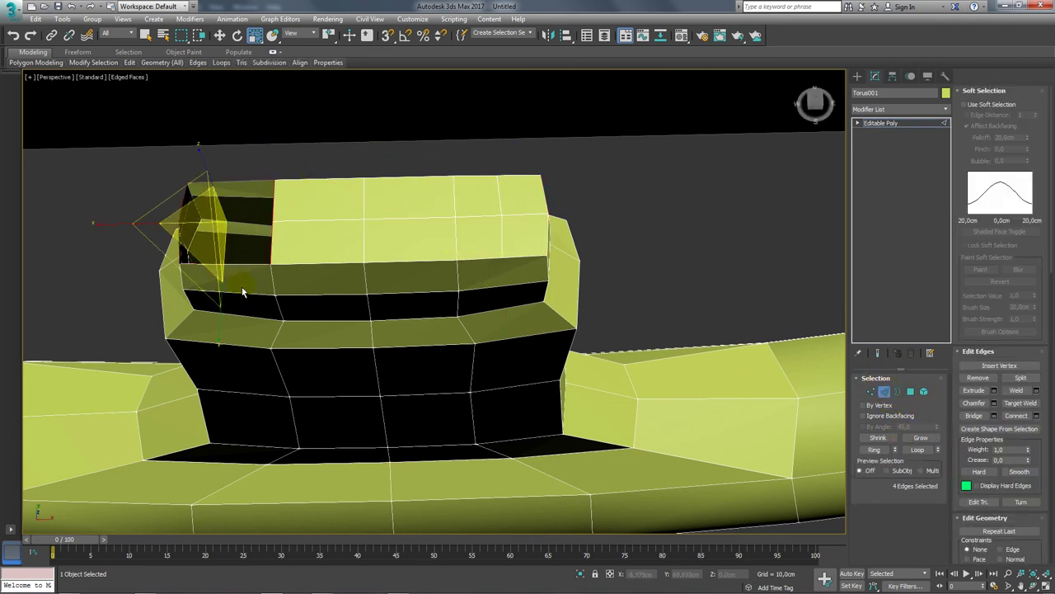
pyautogui.click(977, 413)
pyautogui.click(907, 124)
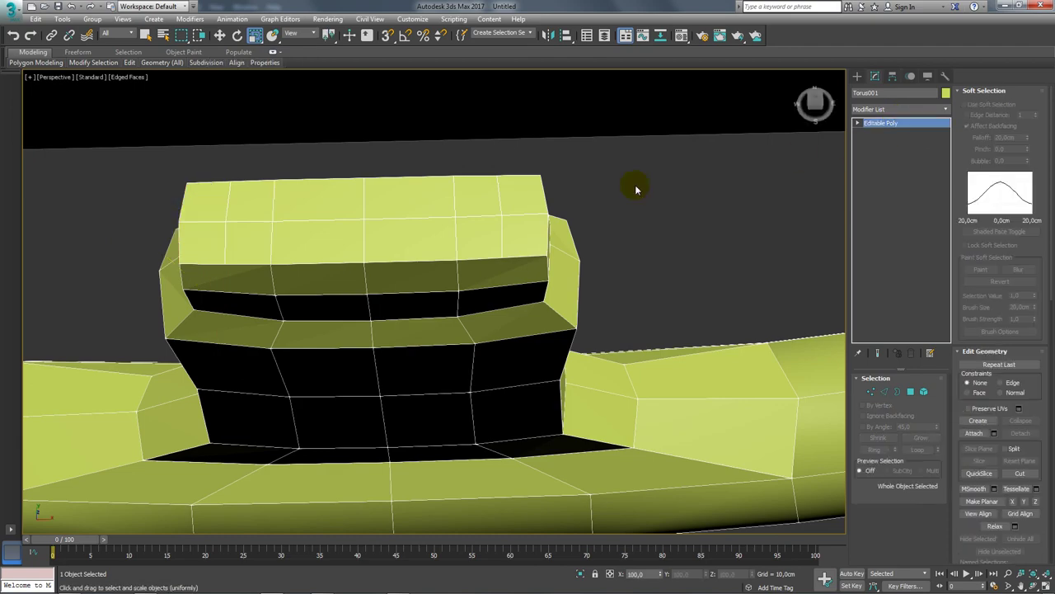
pyautogui.scroll(-5, 635, 185)
pyautogui.scroll(-3, 602, 229)
pyautogui.moveTo(659, 217)
pyautogui.keyDown('alt'); pyautogui.mouseDown(button='middle')
pyautogui.moveTo(641, 228)
pyautogui.moveTo(618, 211)
pyautogui.moveTo(603, 243)
pyautogui.moveTo(553, 280)
pyautogui.moveTo(517, 327)
pyautogui.mouseUp(button='middle'); pyautogui.keyUp('alt')
pyautogui.scroll(5, 584, 243)
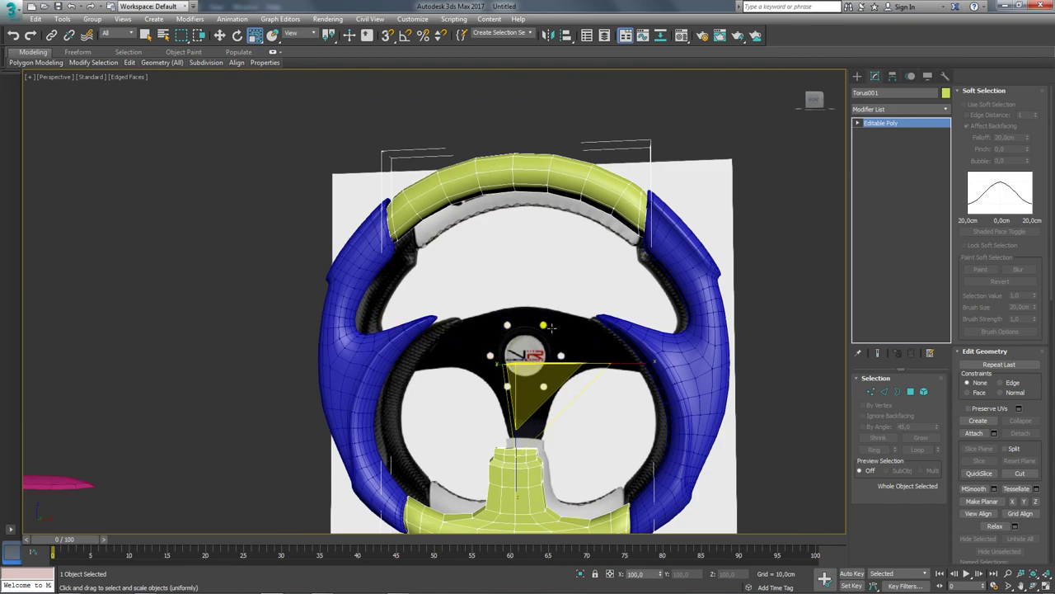
pyautogui.scroll(2, 550, 327)
pyautogui.scroll(1, 552, 325)
pyautogui.scroll(2, 557, 321)
pyautogui.scroll(2, 562, 316)
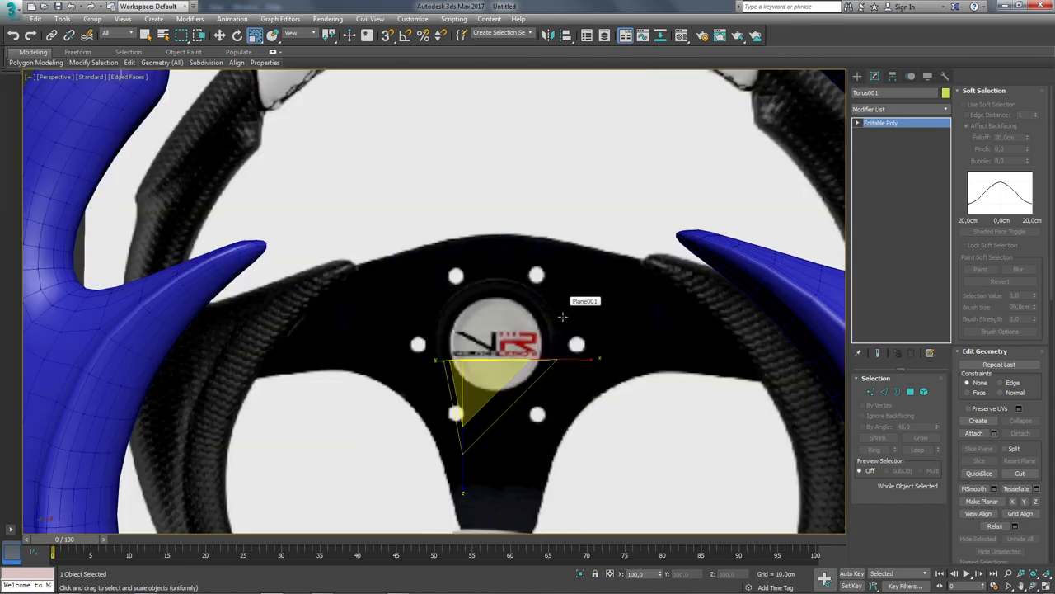
pyautogui.moveTo(562, 316)
pyautogui.keyDown('alt'); pyautogui.mouseDown(button='middle')
pyautogui.moveTo(565, 360)
pyautogui.moveTo(582, 355)
pyautogui.moveTo(422, 302)
pyautogui.mouseUp(button='middle'); pyautogui.keyUp('alt')
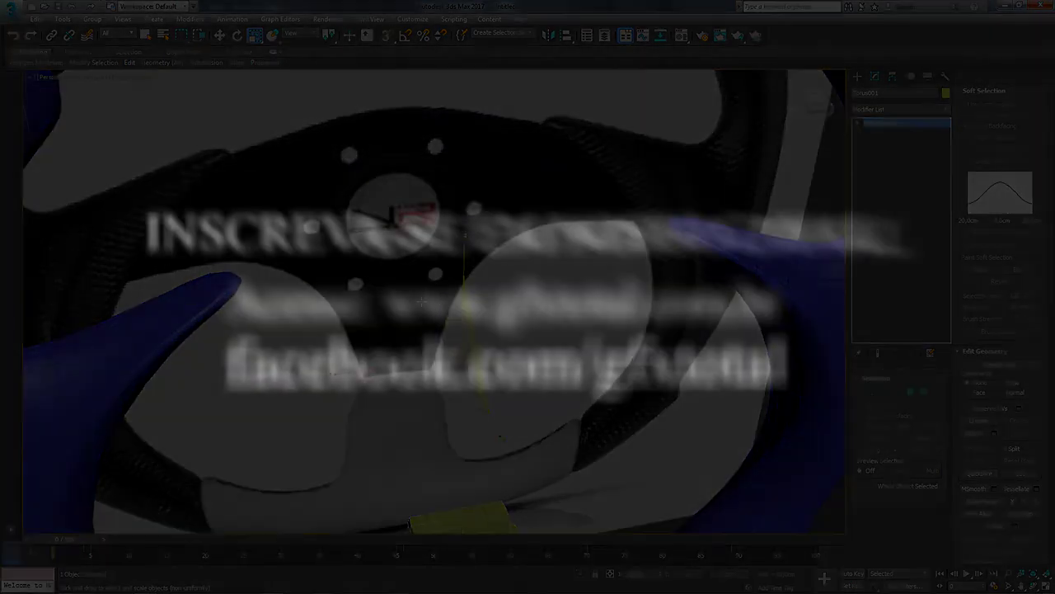